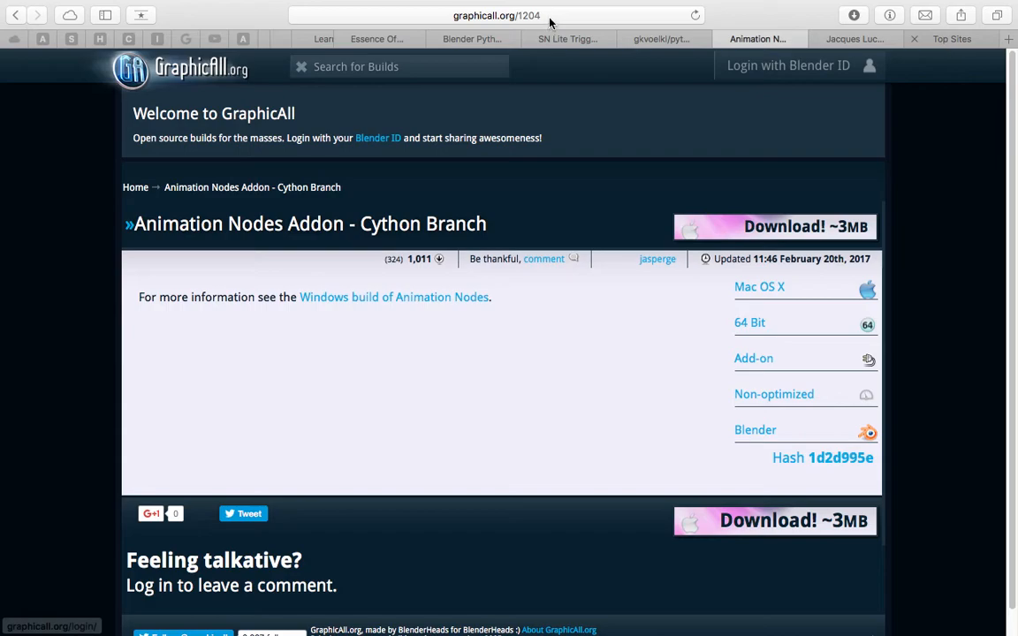
# Search the web for "github animation nodes" from a new browser tab
pyautogui.click(552, 16)
pyautogui.write('g')
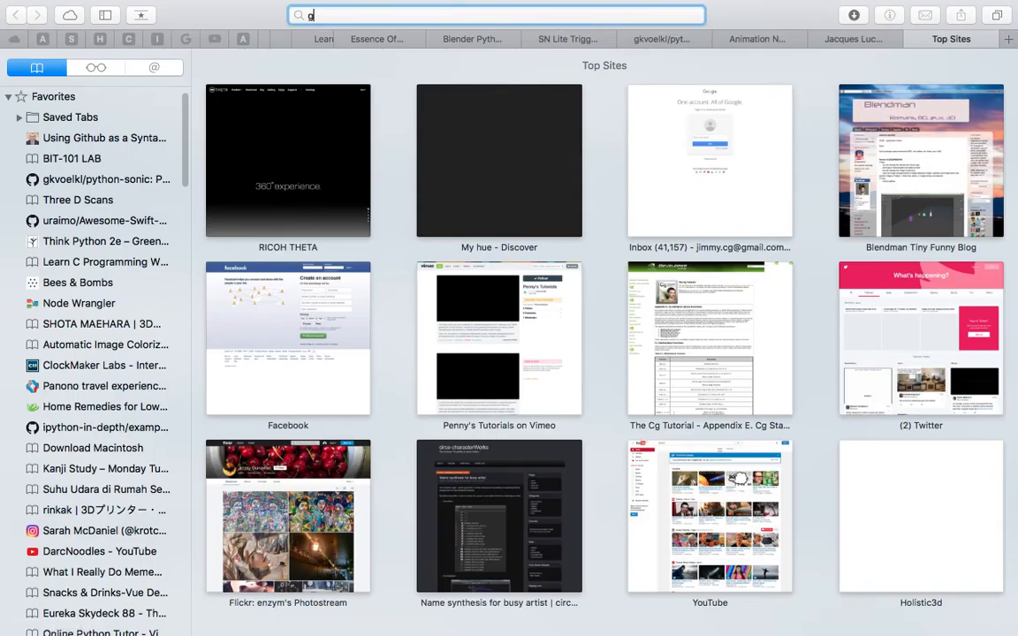
pyautogui.write('ithub animation nodes')
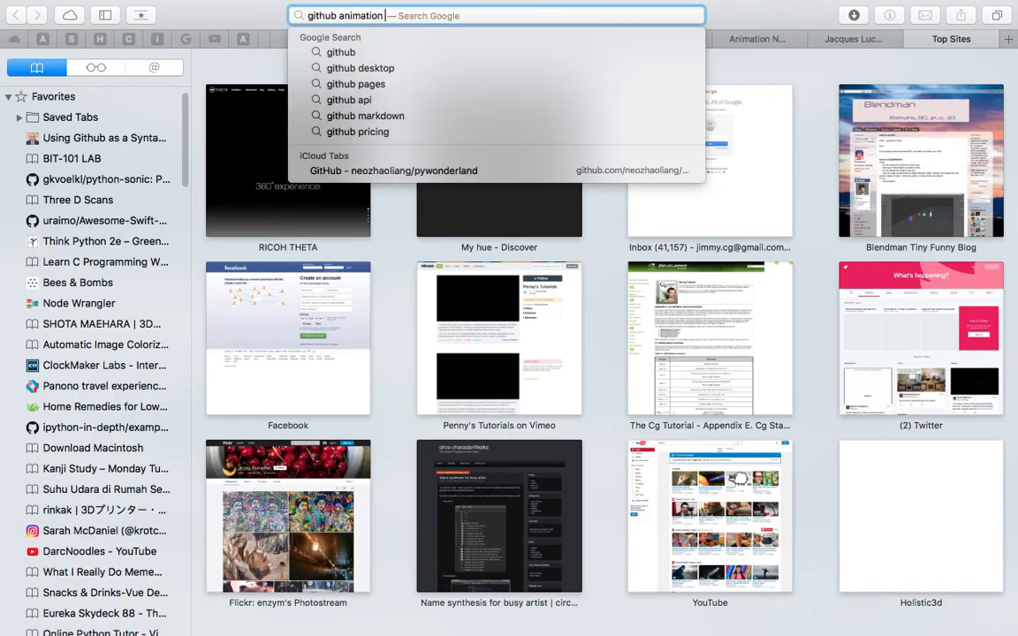
pyautogui.press('Return')
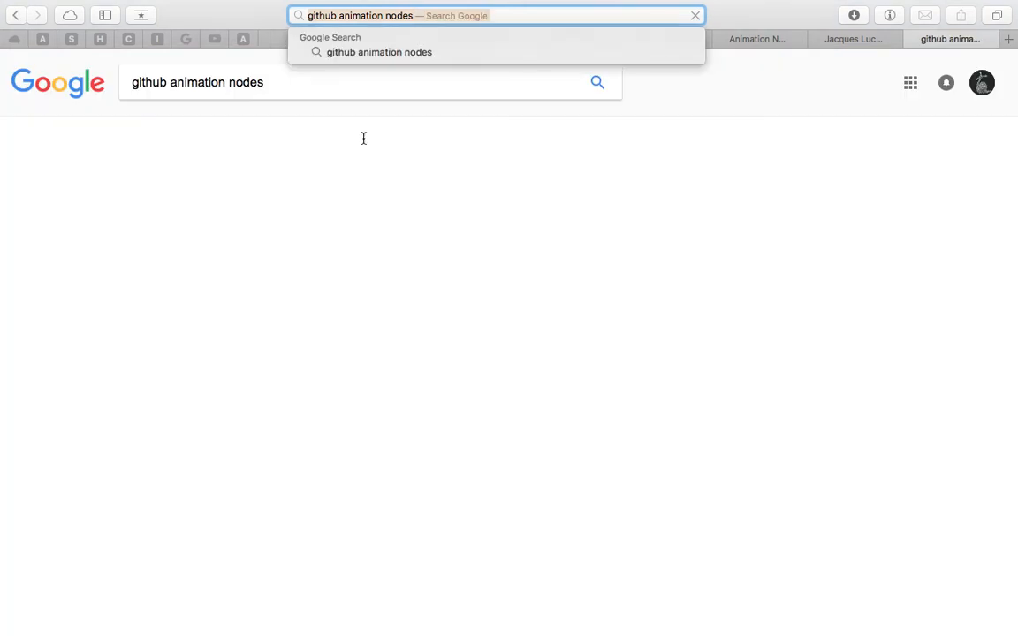
# Open the animation_nodes GitHub repository from the search results and look through its file list
pyautogui.click(107, 198)
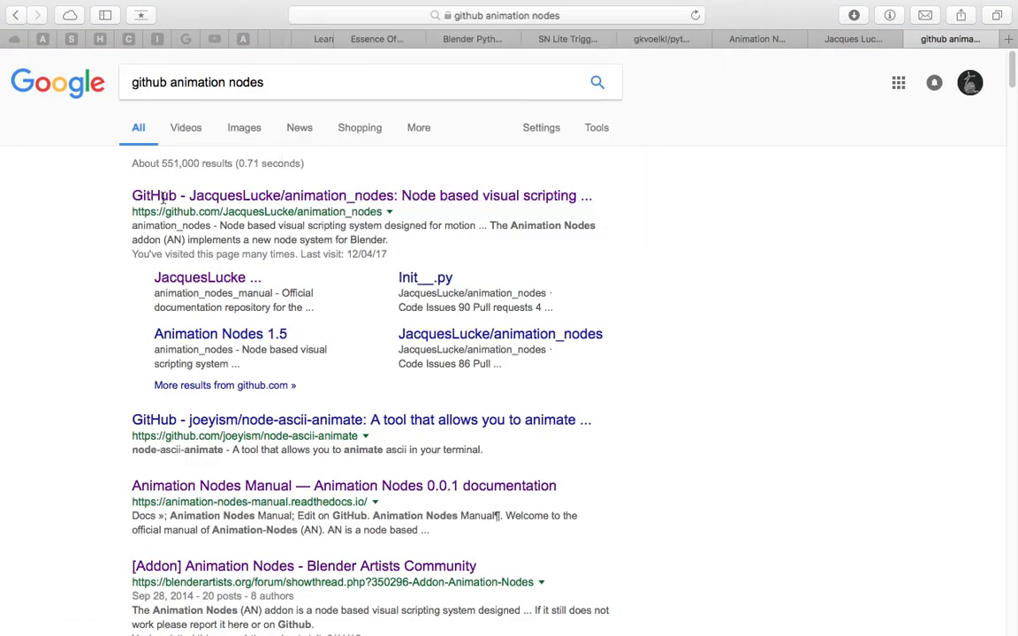
pyautogui.click(162, 196)
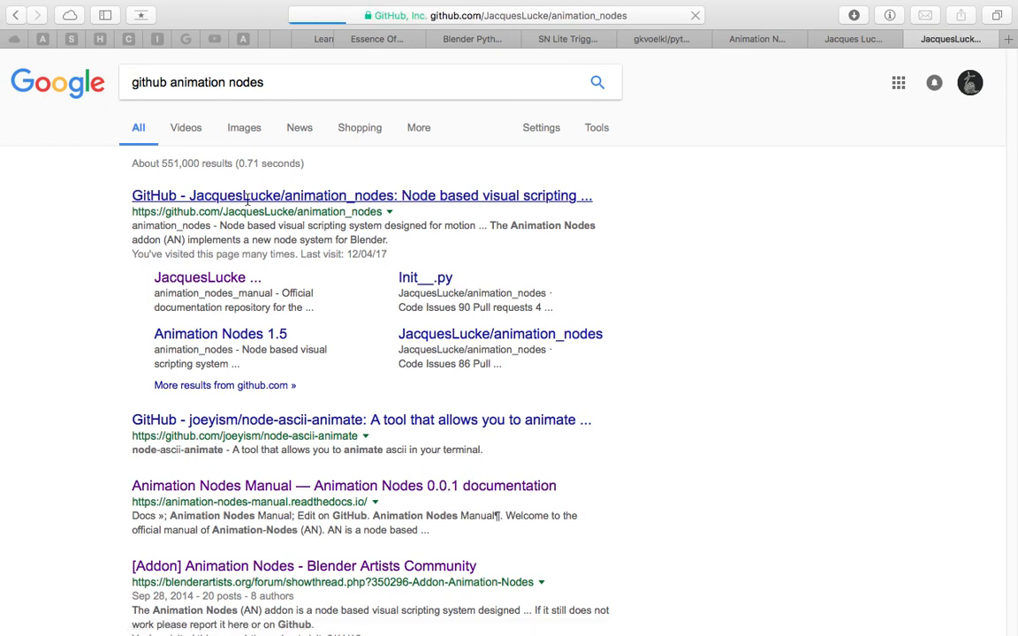
pyautogui.scroll(-1, 459, 376)
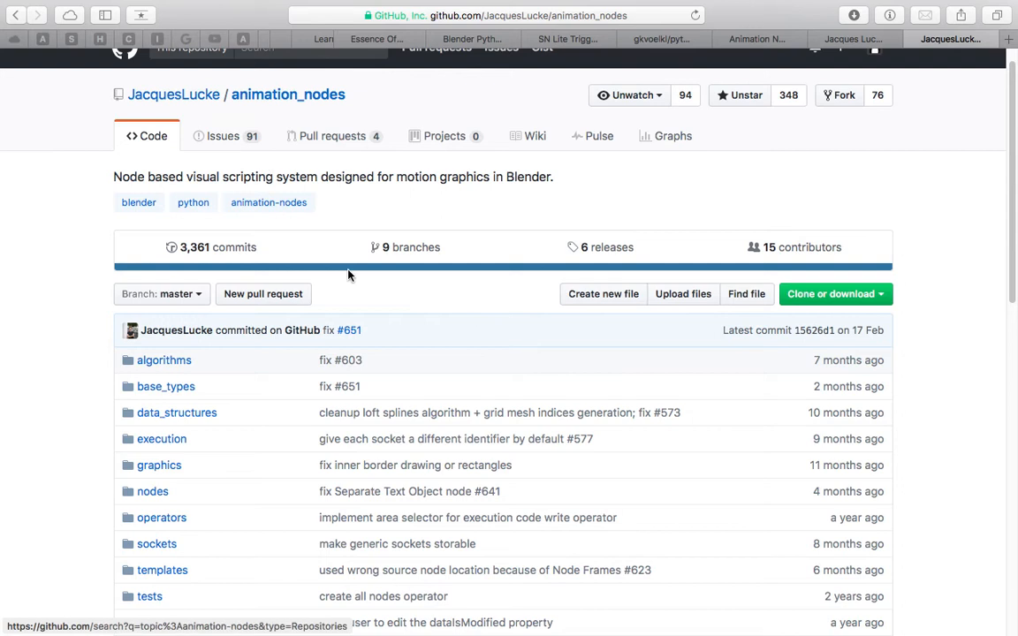
pyautogui.scroll(-15, 363, 279)
pyautogui.scroll(15, 368, 283)
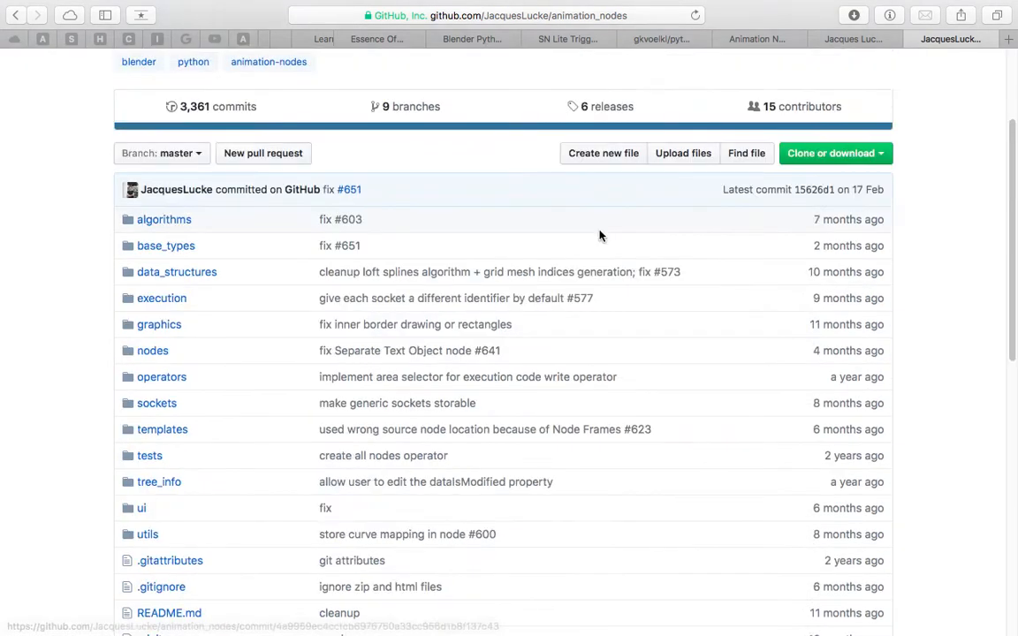
# Close the GitHub page, return to the GraphicAll add-on page and highlight "Cython Branch" in its title
pyautogui.click(915, 40)
pyautogui.click(863, 40)
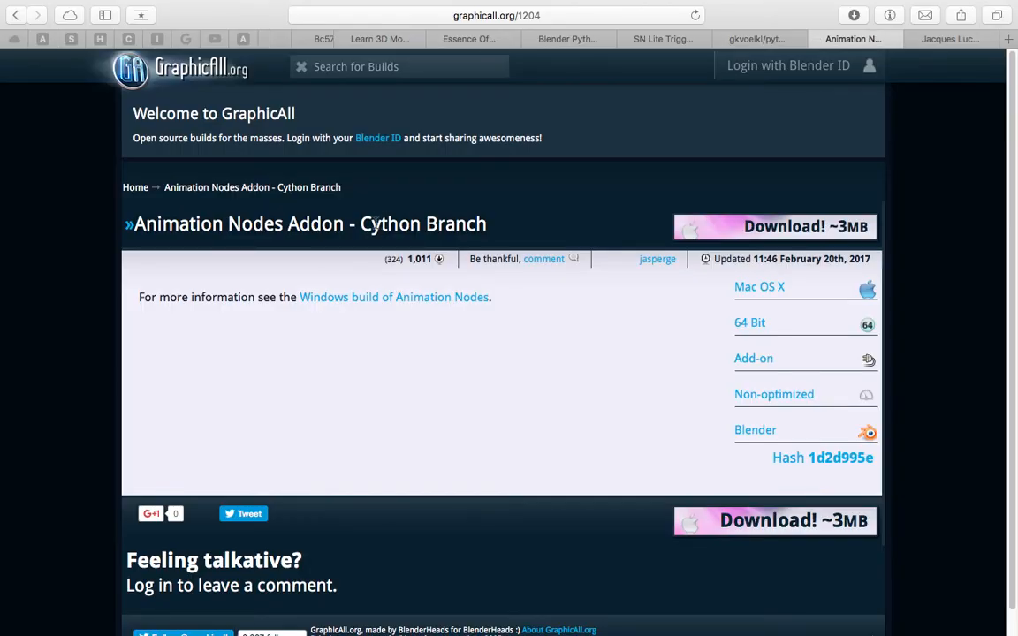
pyautogui.moveTo(378, 223); pyautogui.dragTo(439, 226)
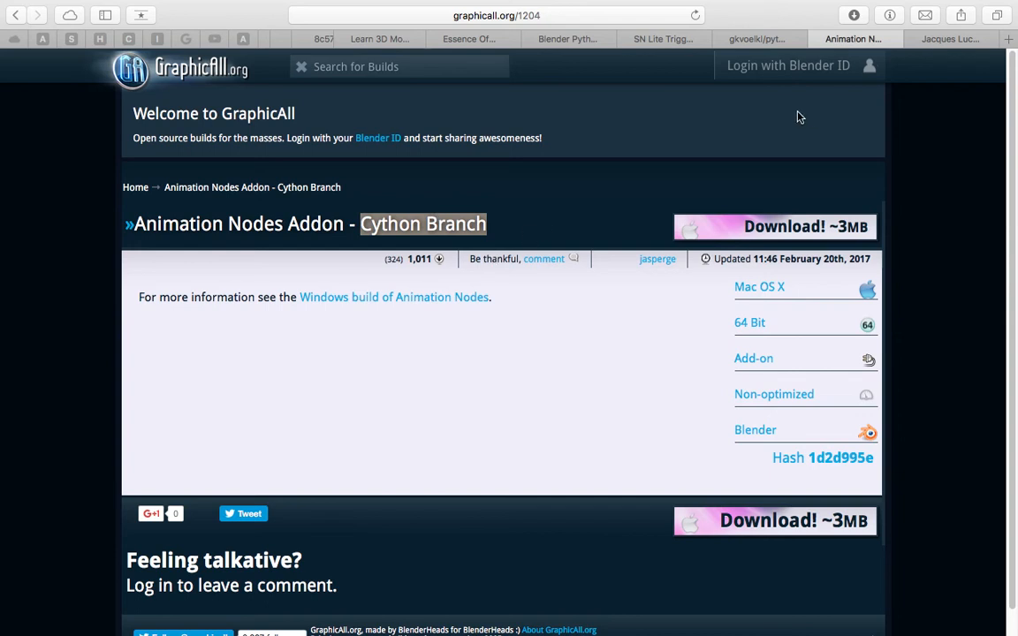
# Open the video "Playing with Falloffs and ID Keys in Animation Nodes" from the YouTube channel, watch its opening and pause it
pyautogui.click(949, 39)
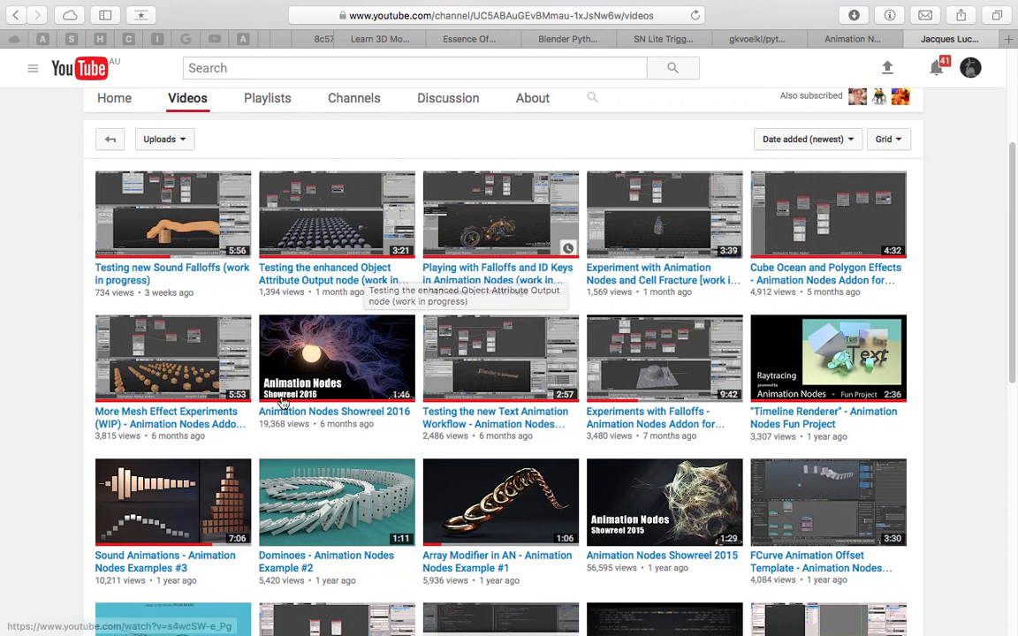
pyautogui.click(493, 276)
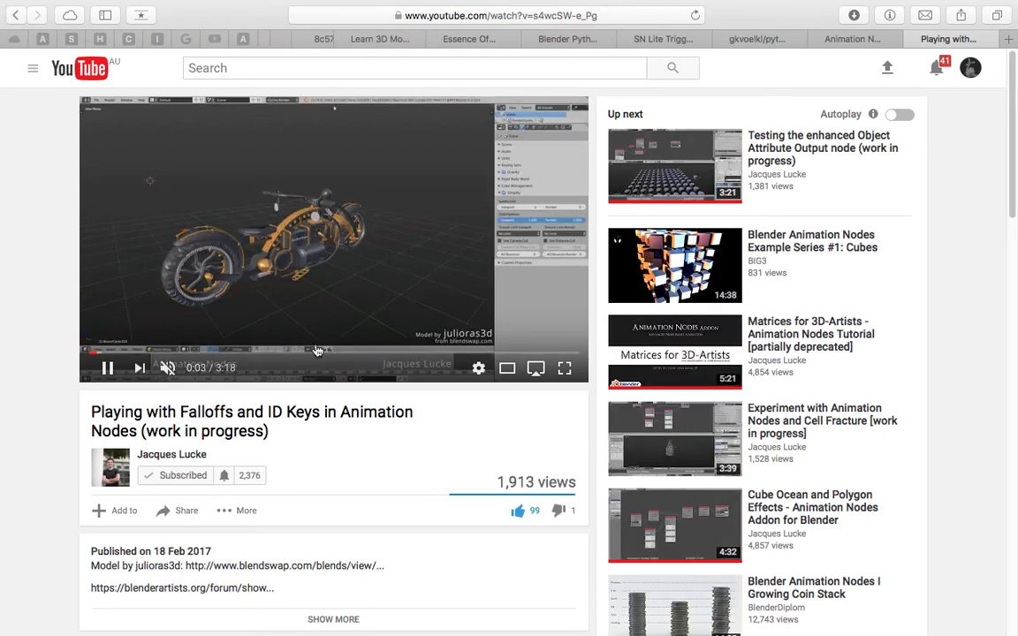
pyautogui.click(416, 252)
pyautogui.click(414, 248)
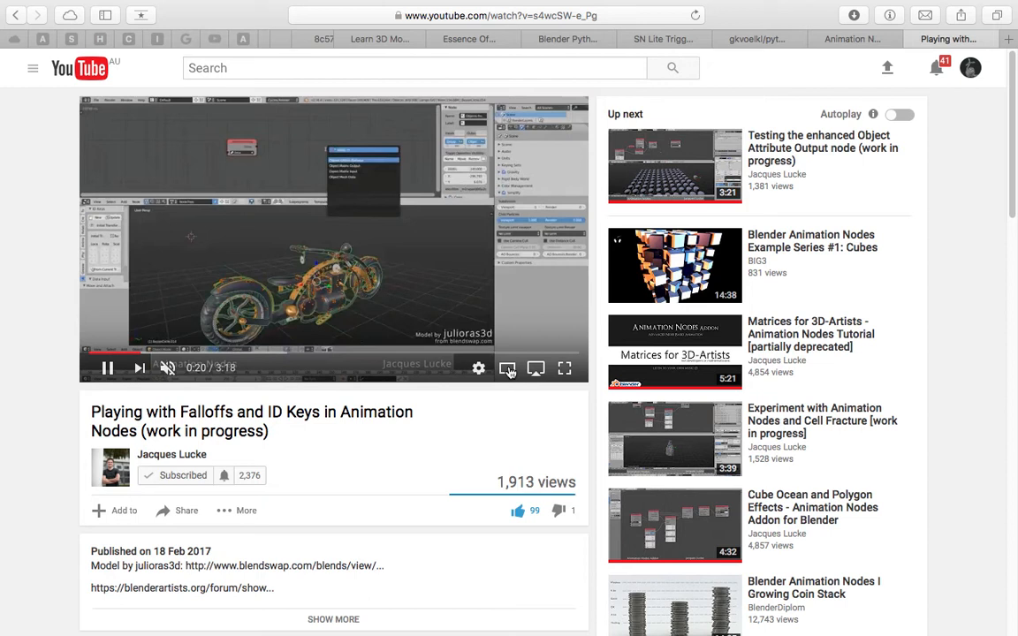
pyautogui.click(106, 369)
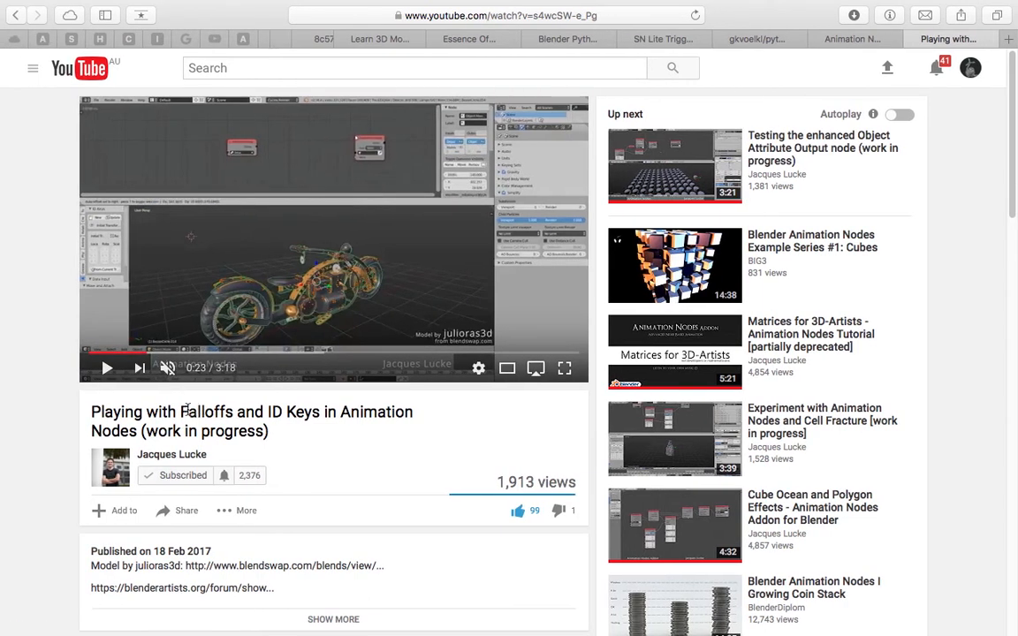
# Highlight the word "Falloffs" in the video title and look over the details below the video
pyautogui.doubleClick(195, 412)
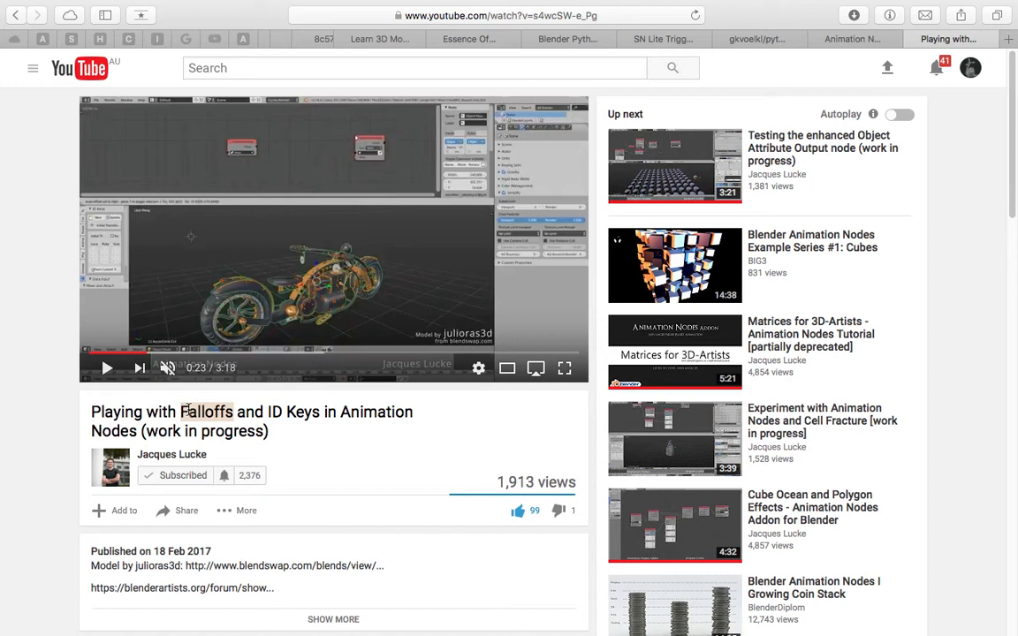
pyautogui.scroll(-1, 245, 372)
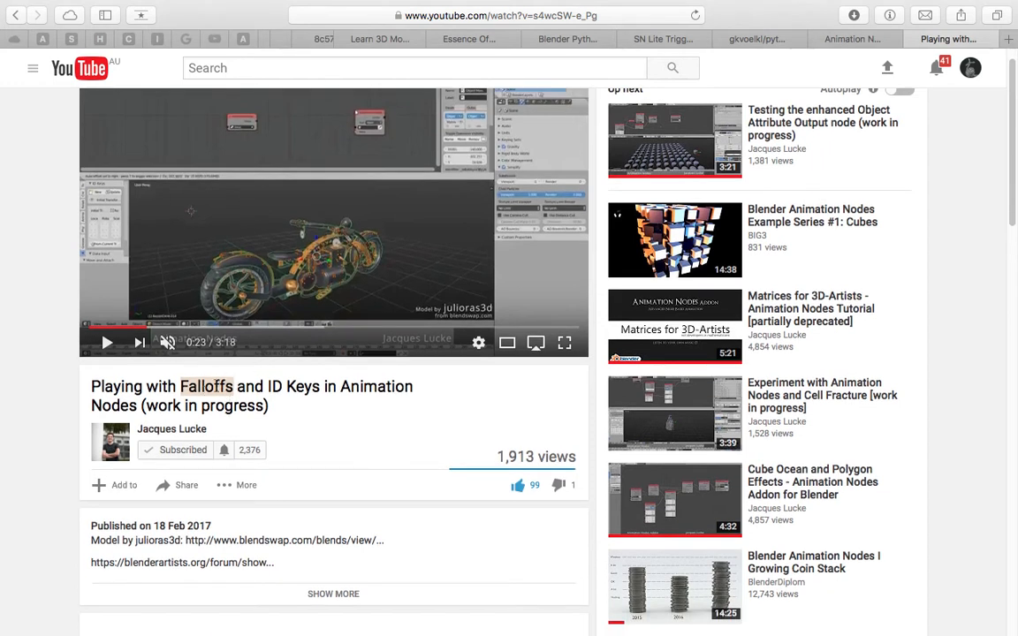
pyautogui.scroll(-1, 206, 386)
pyautogui.scroll(-1, 222, 382)
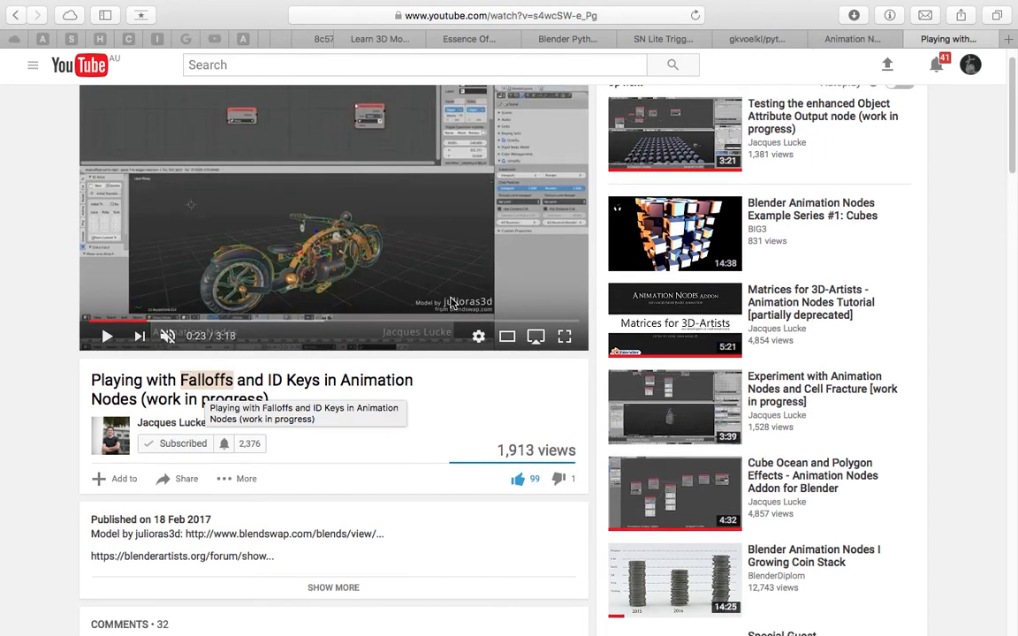
# Switch to Blender, change the screen layout to Compositing and set the node editor to the Animation Nodes tree type
pyautogui.hotkey('ctrl', 'Right')
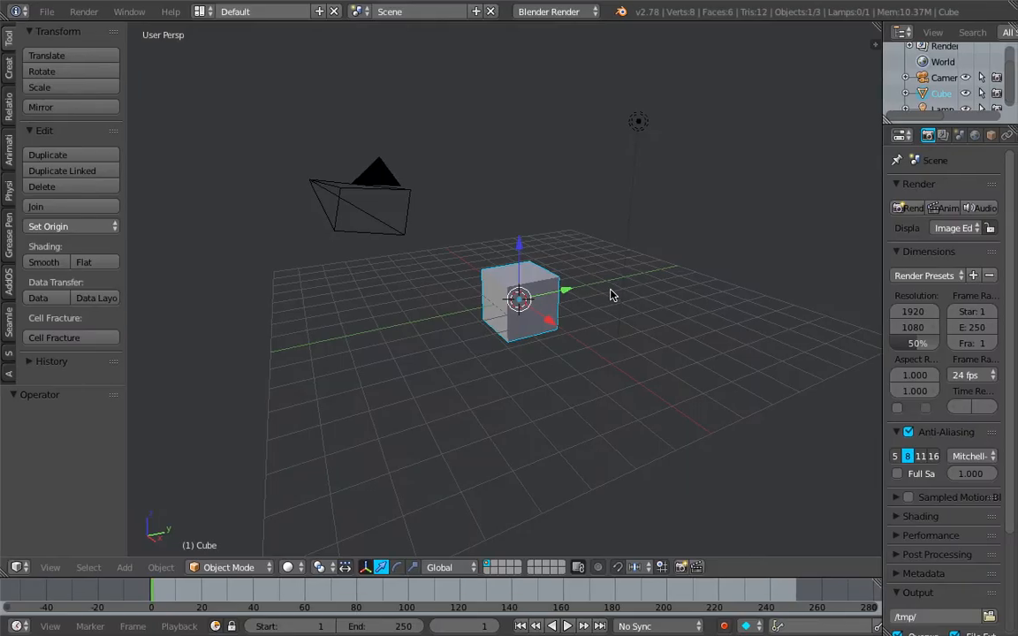
pyautogui.moveTo(609, 294); pyautogui.dragTo(539, 220, button='middle')
pyautogui.click(200, 12)
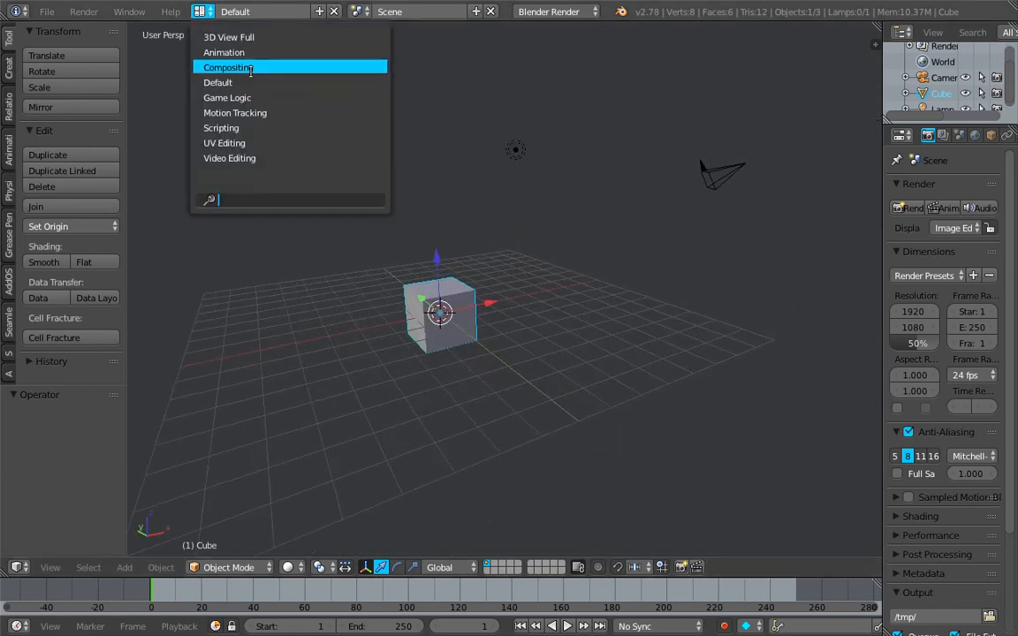
pyautogui.click(232, 68)
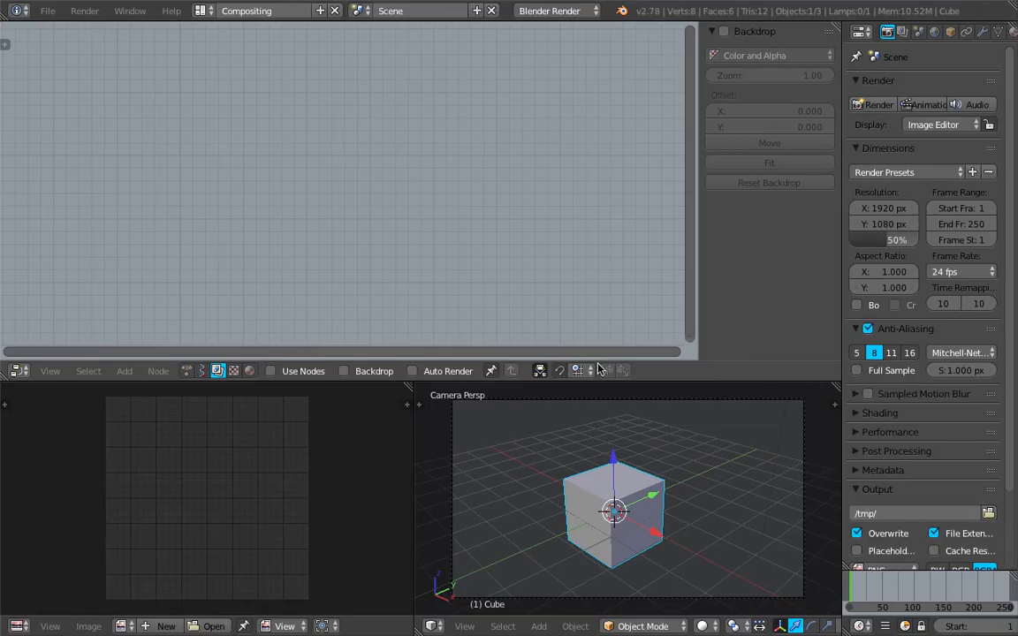
pyautogui.click(186, 371)
# Search the add-ons in User Preferences for "animat", check the Animation Nodes add-on's details and close the preferences
pyautogui.click(47, 11)
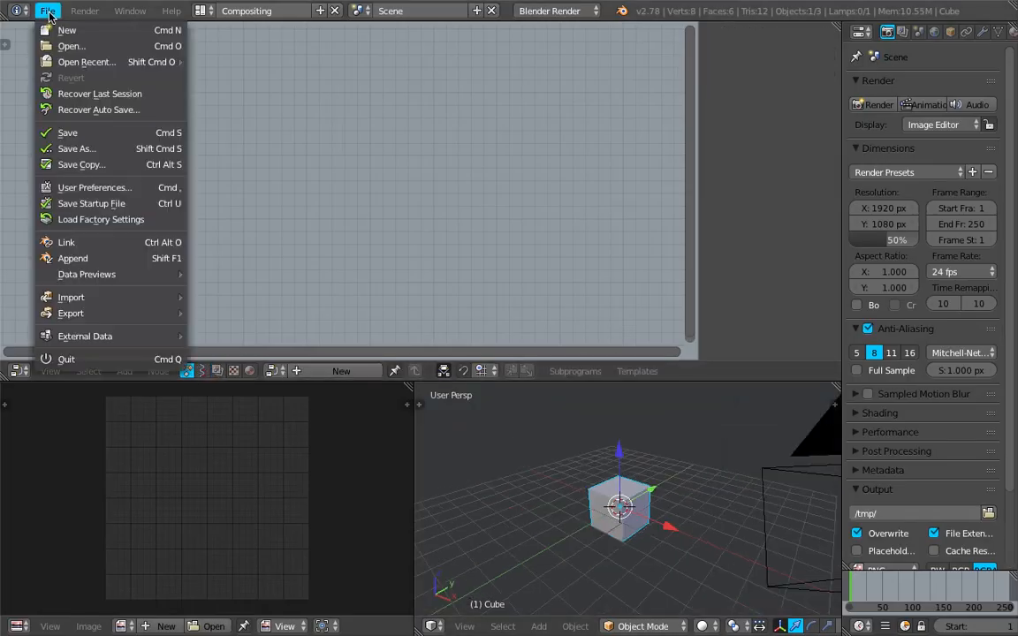
pyautogui.click(93, 188)
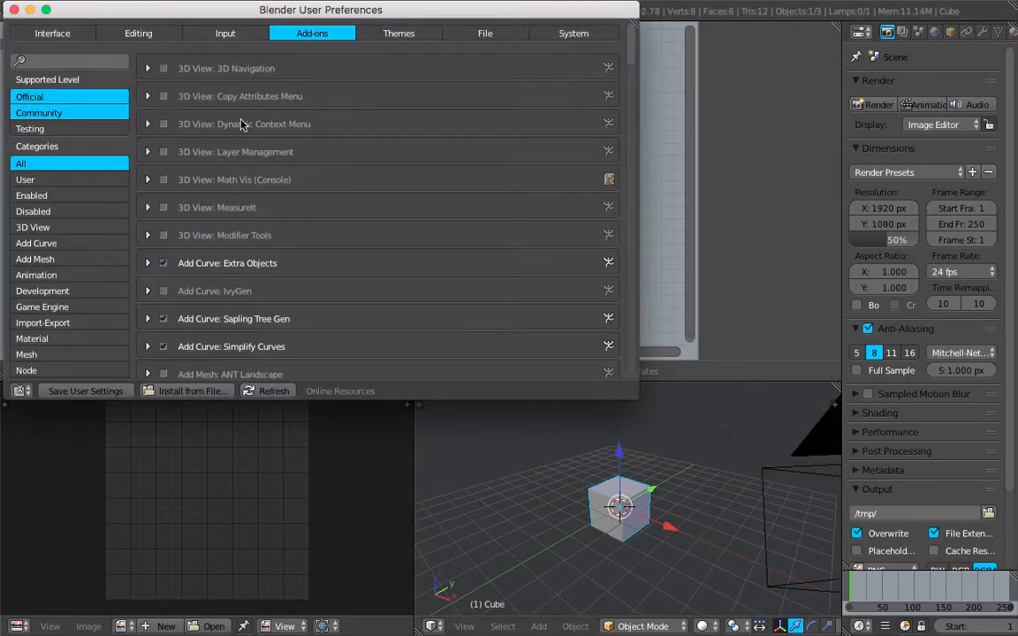
pyautogui.click(176, 88)
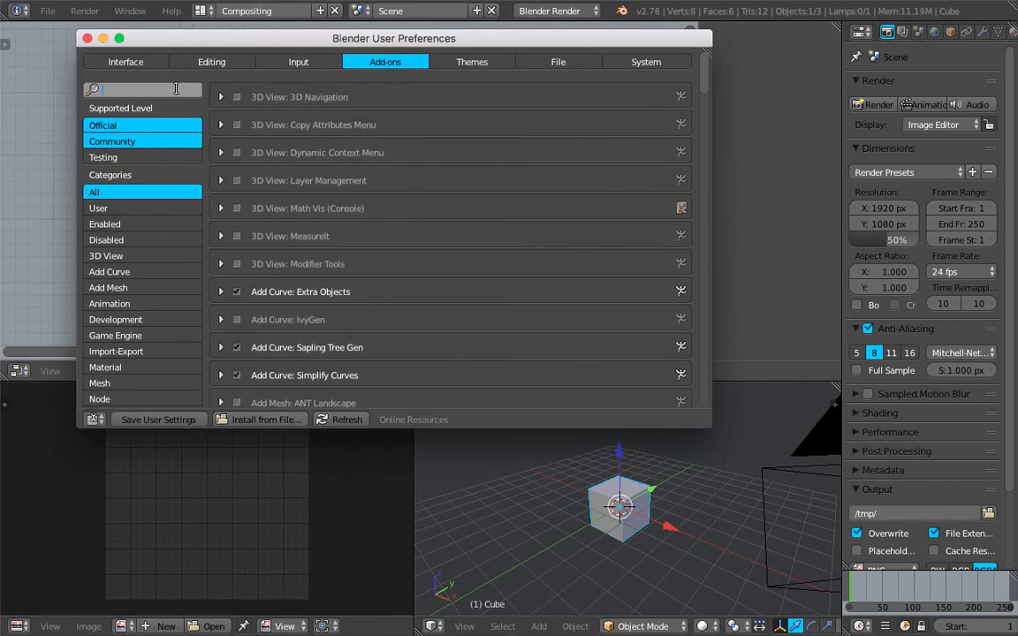
pyautogui.write('animat')
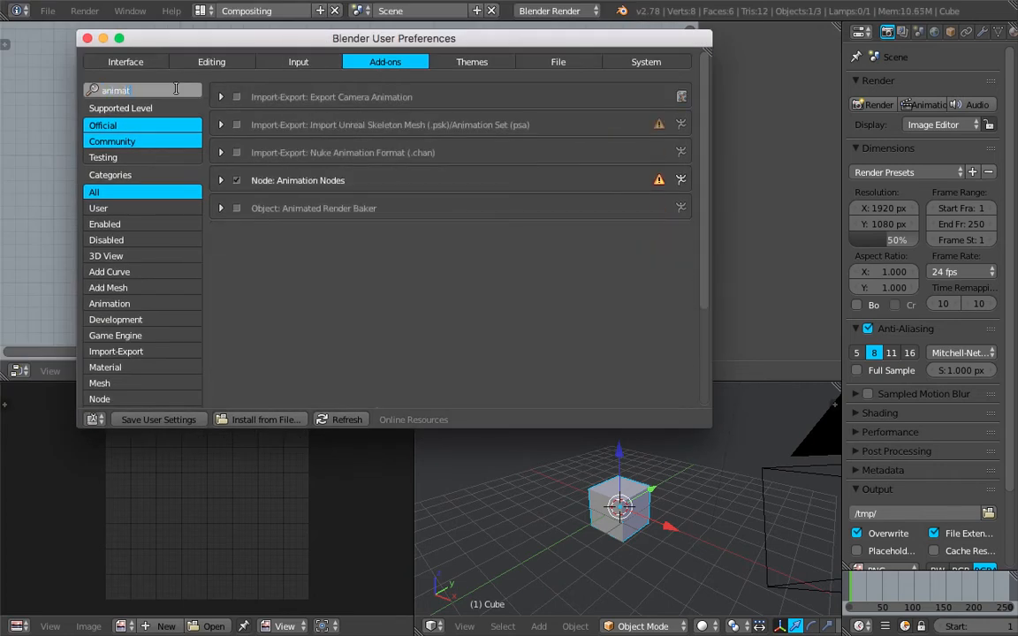
pyautogui.press('Return')
pyautogui.click(220, 180)
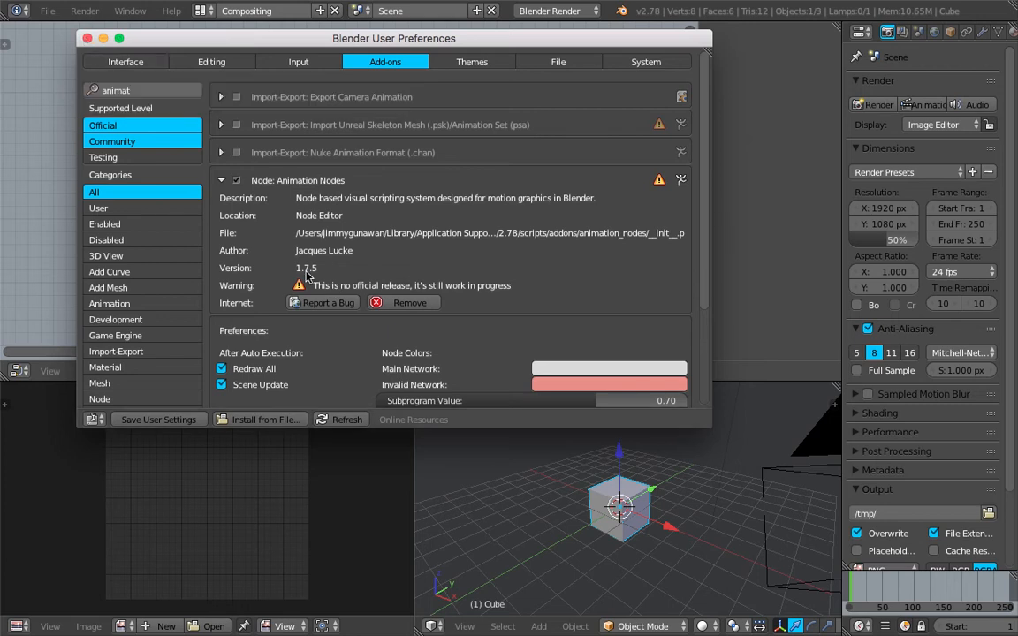
pyautogui.click(86, 38)
# Create a new Animation Nodes tree and look through the node categories that can be added
pyautogui.click(327, 370)
pyautogui.hotkey('shift', 'a')
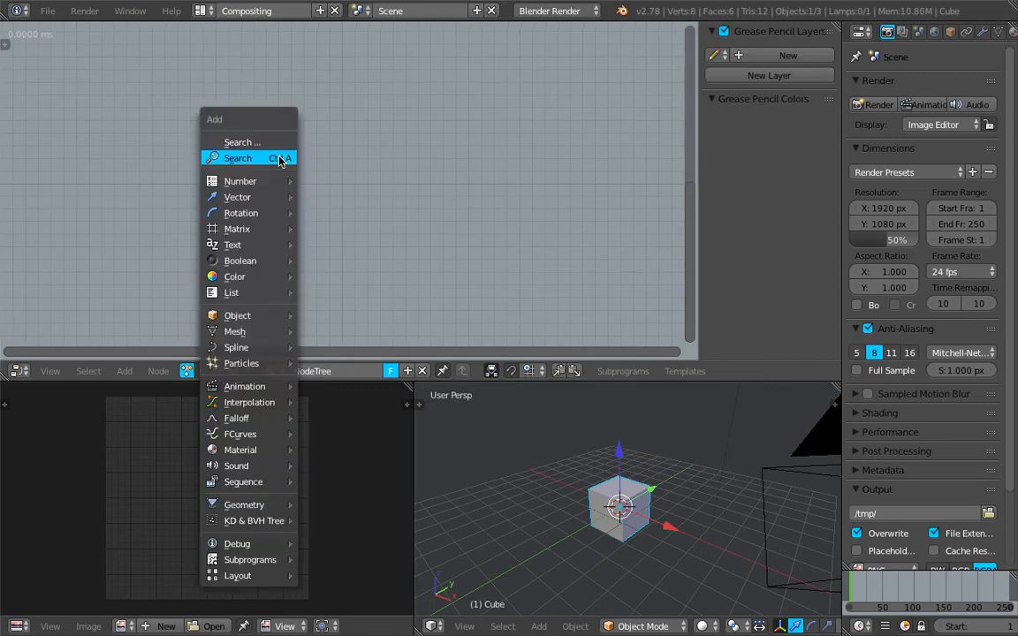
pyautogui.moveTo(256, 418)
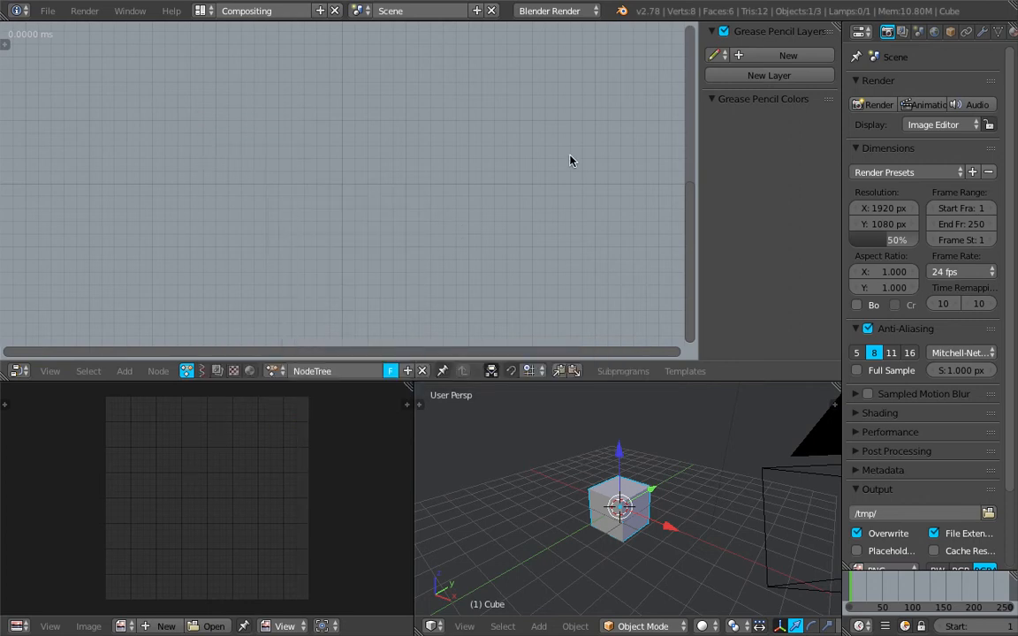
# Widen the node editor against the properties area and merge the image editor's area into the 3D view
pyautogui.moveTo(841, 137); pyautogui.dragTo(882, 134)
pyautogui.moveTo(410, 398); pyautogui.dragTo(379, 439)
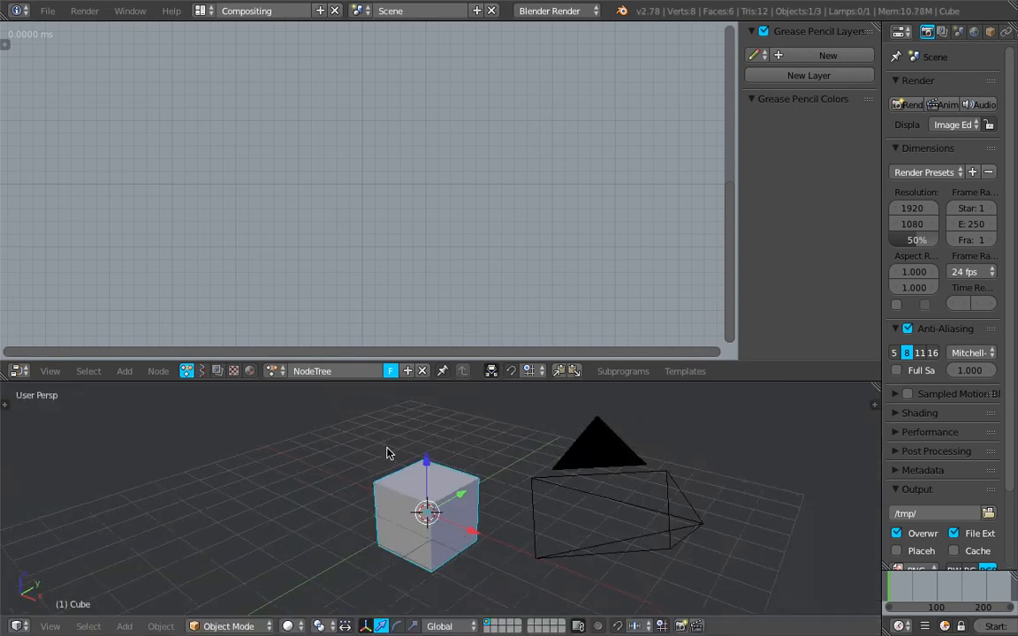
pyautogui.moveTo(492, 435); pyautogui.dragTo(553, 438, button='middle')
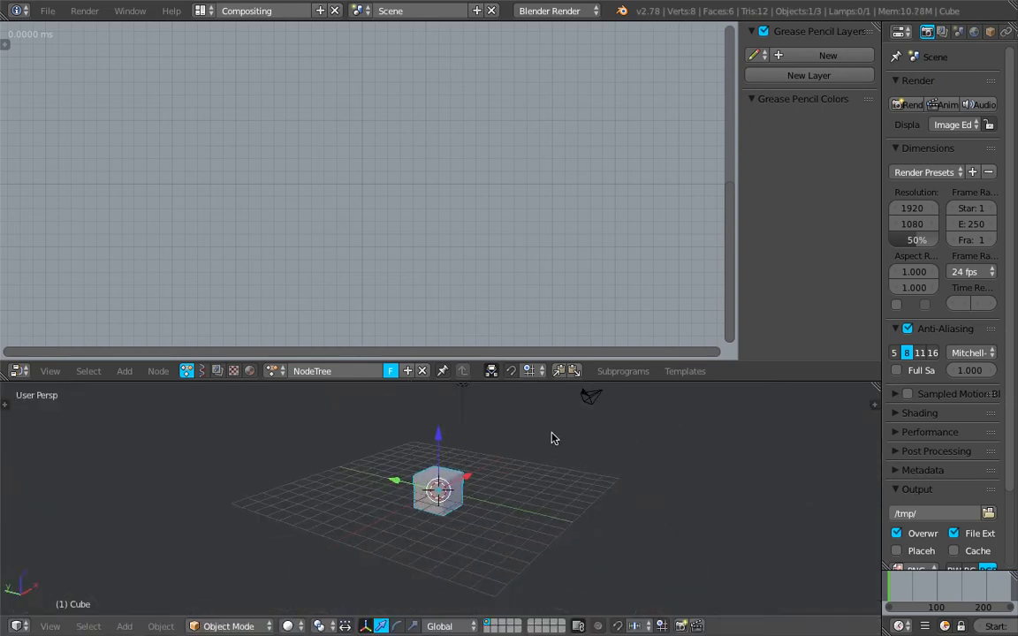
# Delete all objects from the default scene, including the cube, camera and lamp
pyautogui.hotkey('ctrl', 'Left')
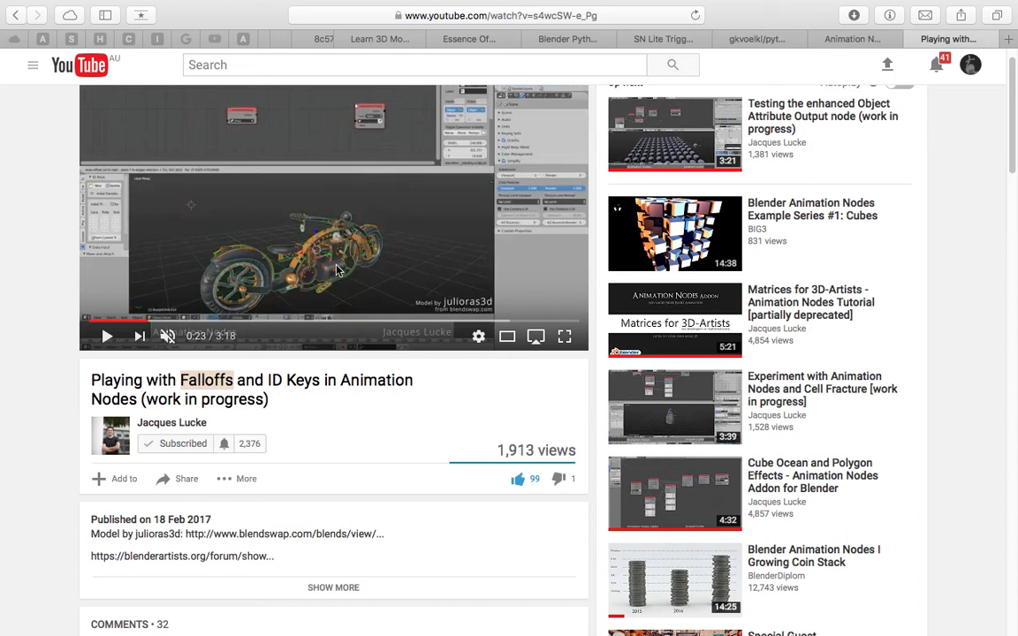
pyautogui.hotkey('ctrl', 'Right')
pyautogui.press('a')
pyautogui.press('a')
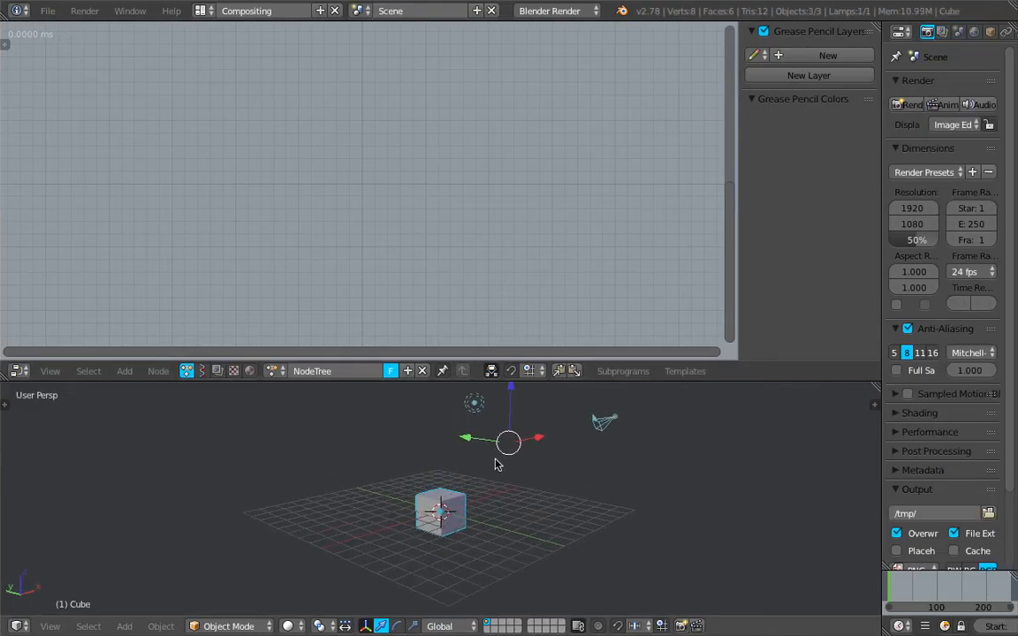
pyautogui.press('x')
pyautogui.click(425, 415)
pyautogui.hotkey('shift', 'a')
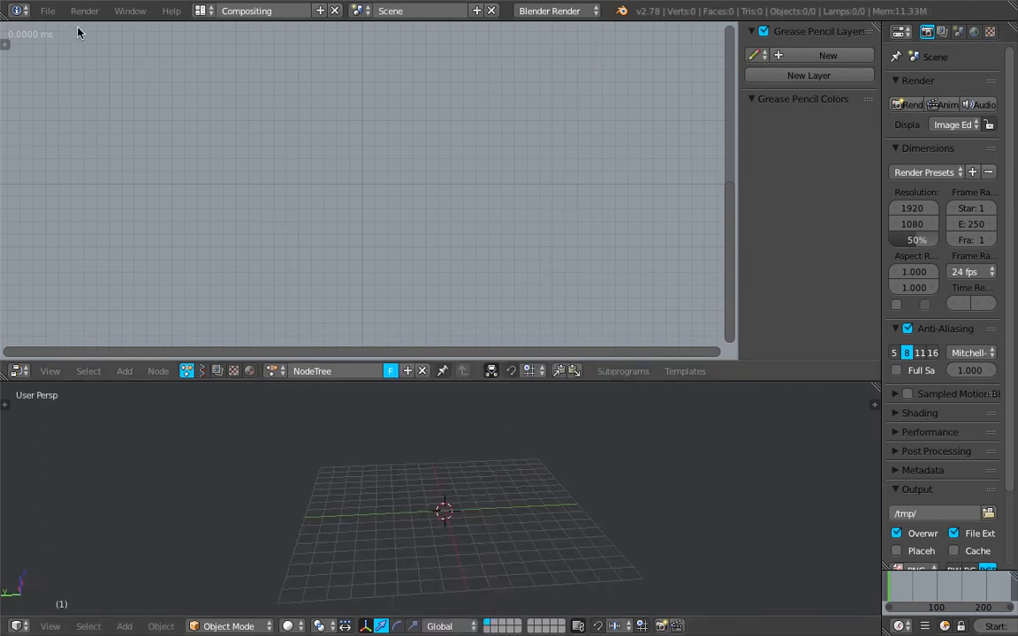
# Save the scene to the Desktop as AN_falloff_basic_001.blend
pyautogui.click(47, 11)
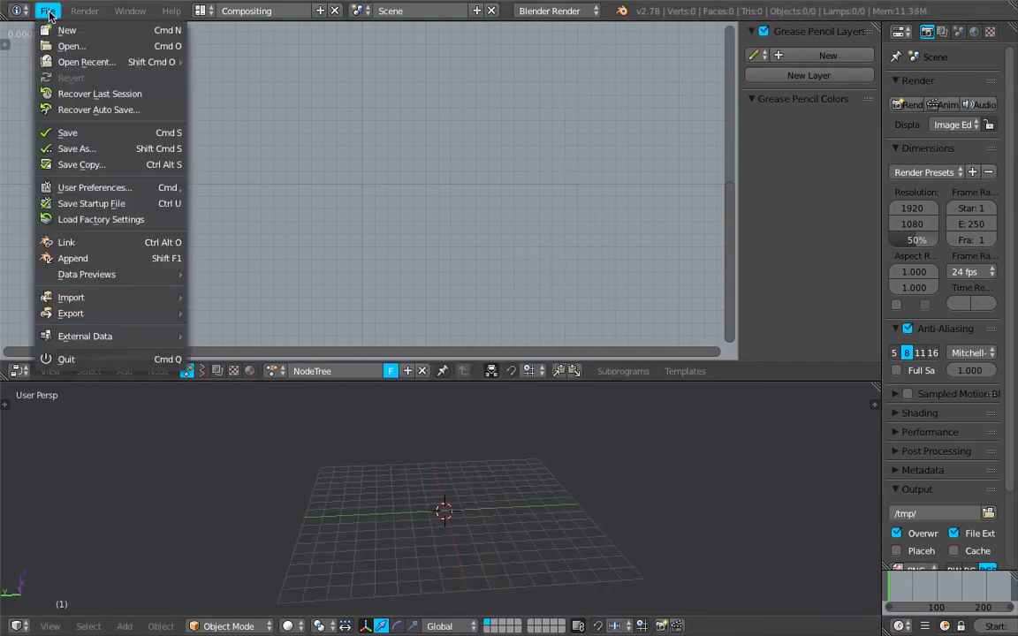
pyautogui.click(99, 148)
pyautogui.write('AN_falloff_basic')
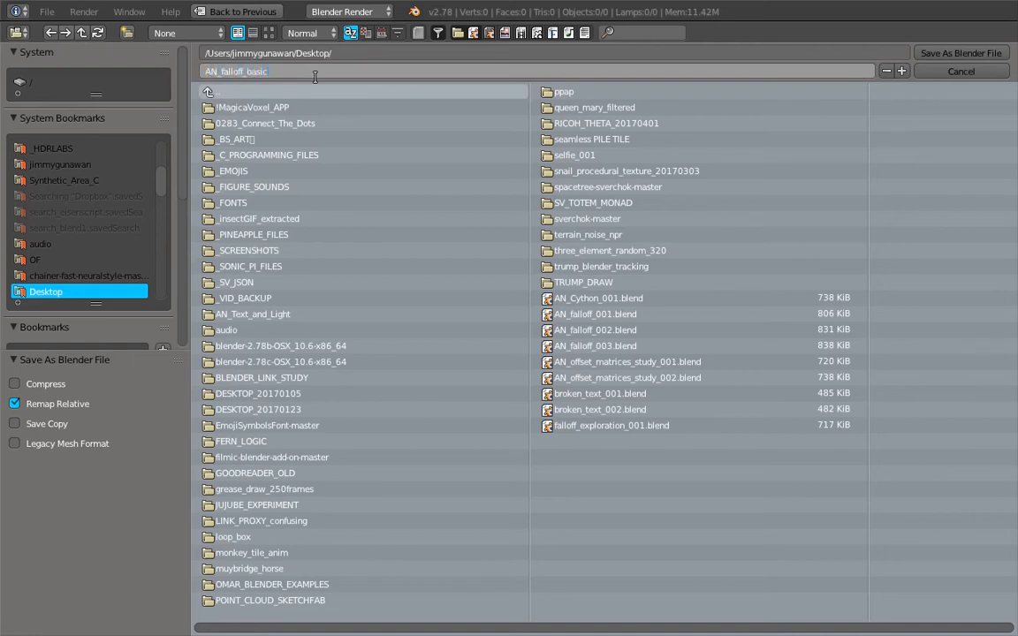
pyautogui.write('_001.blend')
pyautogui.press('Return')
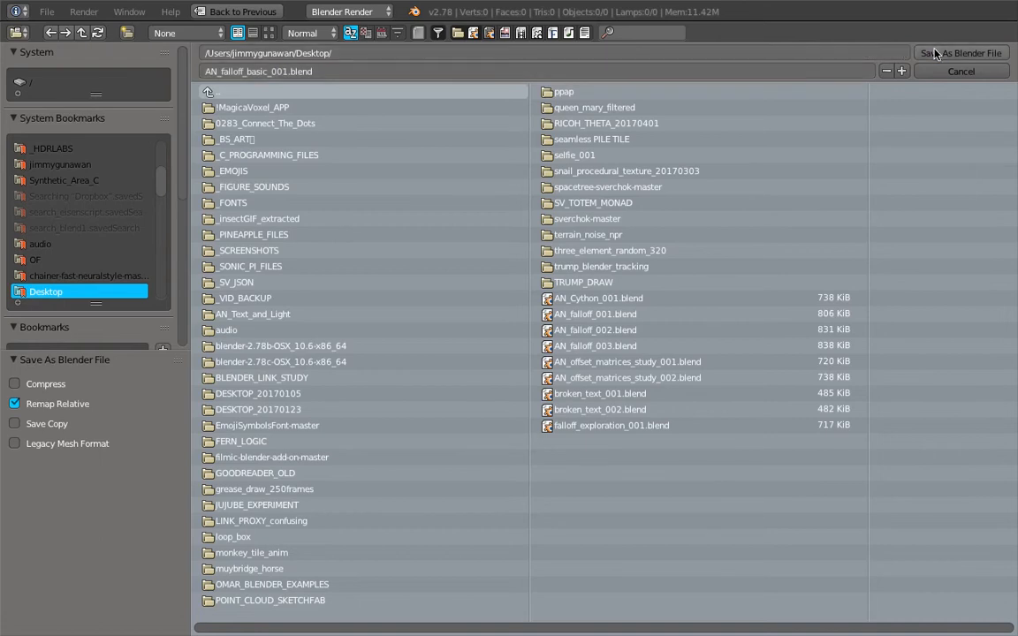
# Switch the tree's auto execution from Always to Tree Changed, Frame Changed and Property Changed, and narrow the node editor's grease pencil sidebar
pyautogui.click(4, 43)
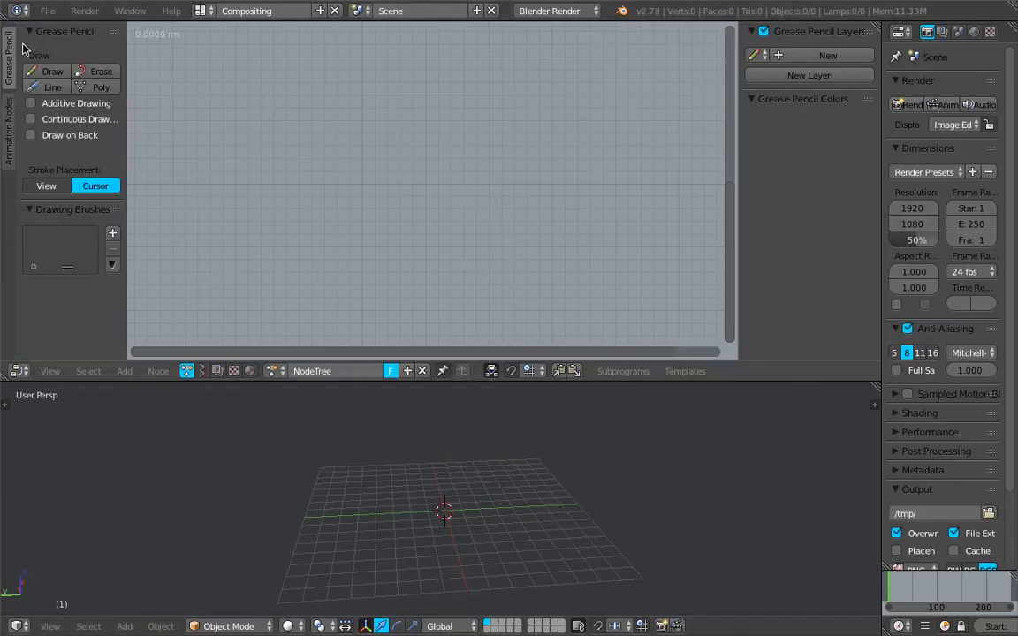
pyautogui.click(8, 107)
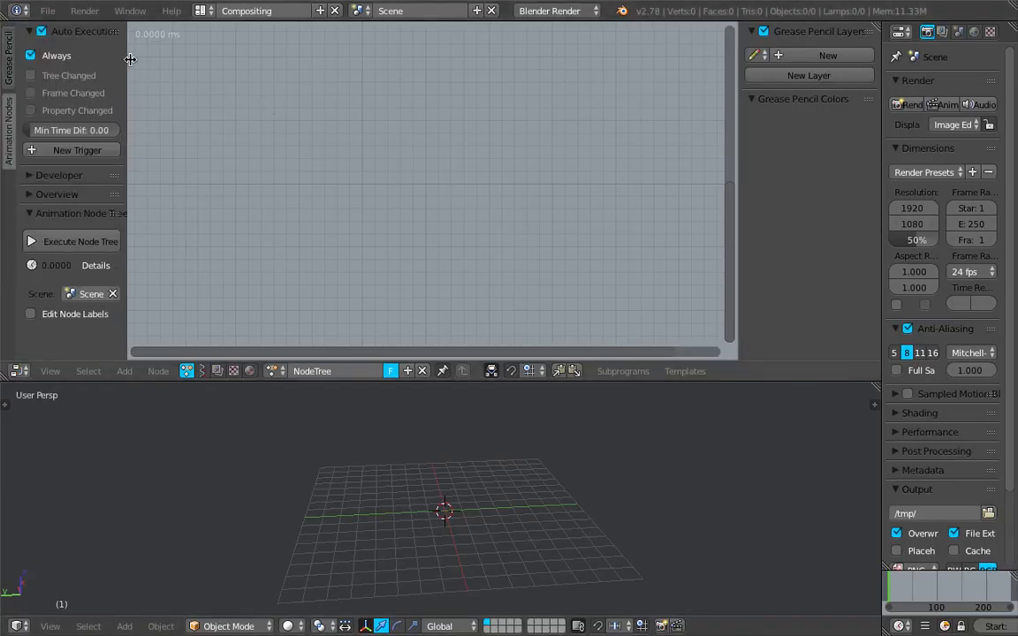
pyautogui.moveTo(127, 60); pyautogui.dragTo(145, 60)
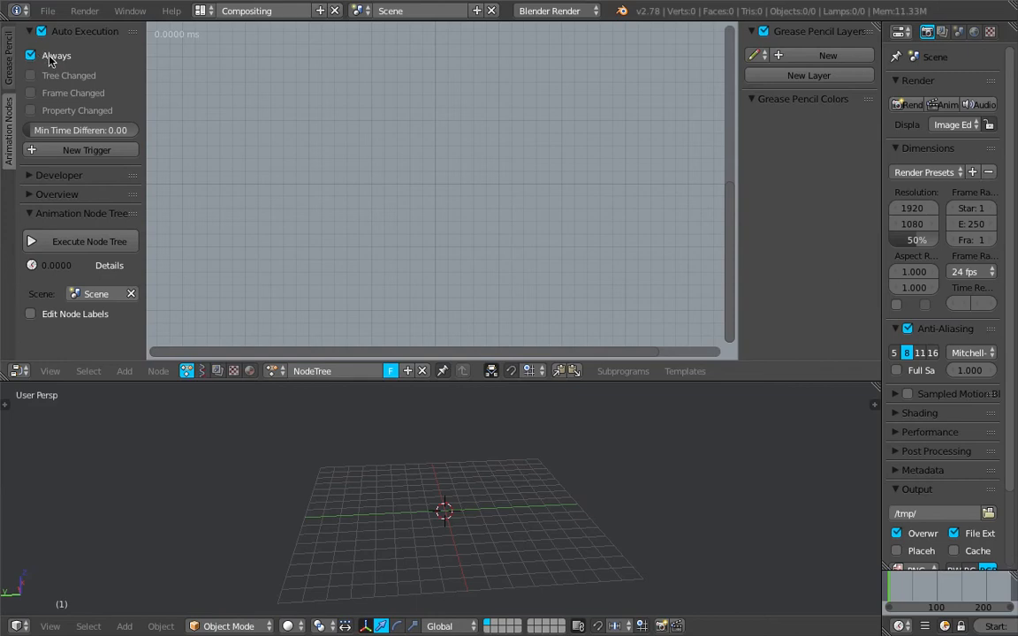
pyautogui.click(52, 57)
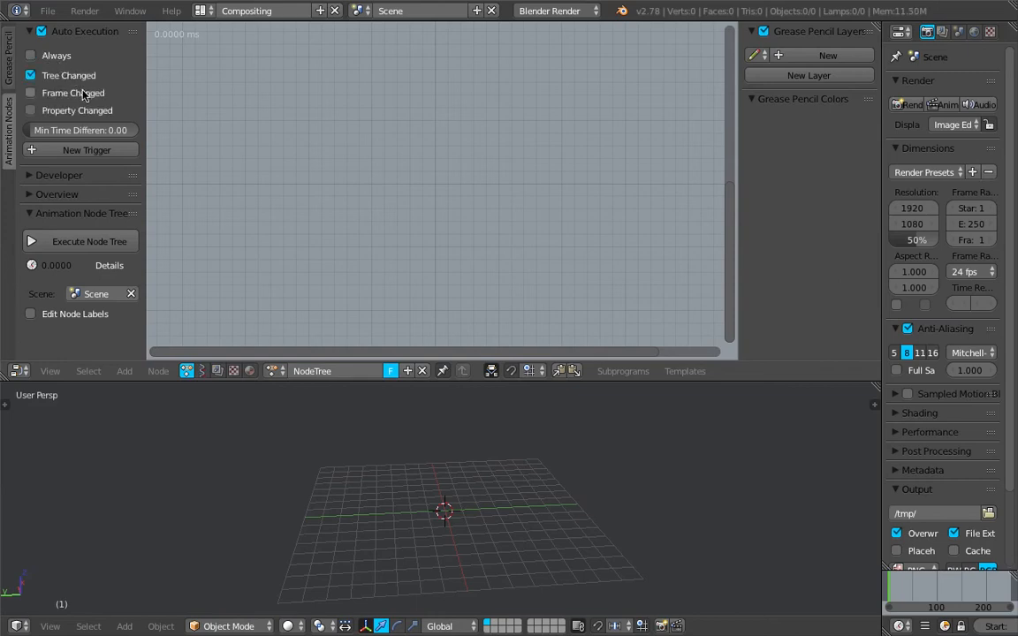
pyautogui.click(88, 112)
pyautogui.moveTo(557, 477); pyautogui.dragTo(511, 486, button='middle')
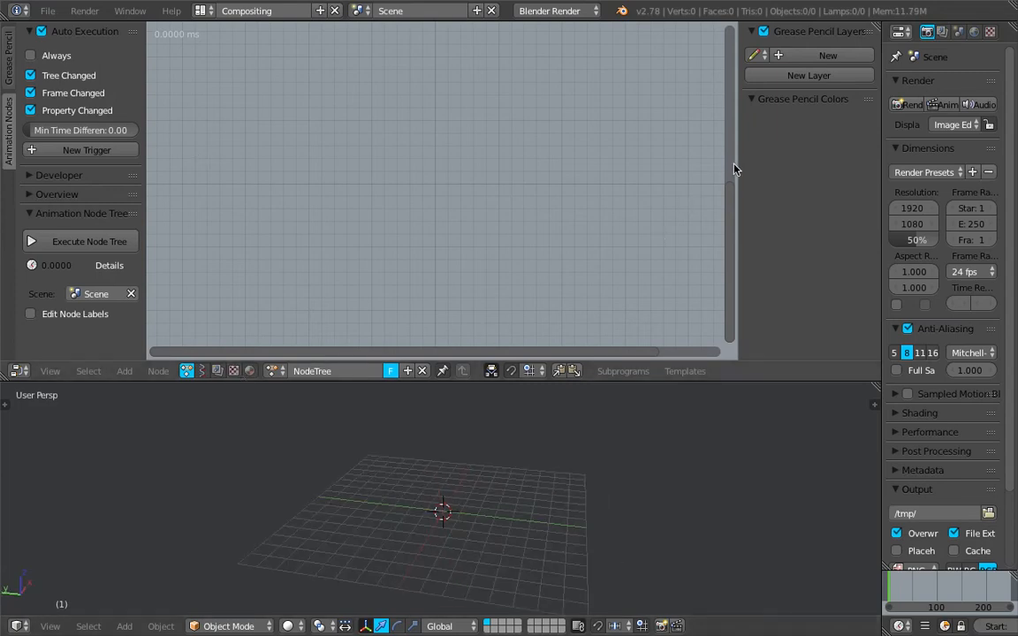
pyautogui.moveTo(733, 168); pyautogui.dragTo(811, 159)
# Add a Monkey mesh at the centre of the empty scene
pyautogui.moveTo(527, 484); pyautogui.dragTo(475, 459, button='middle')
pyautogui.hotkey('shift', 'a')
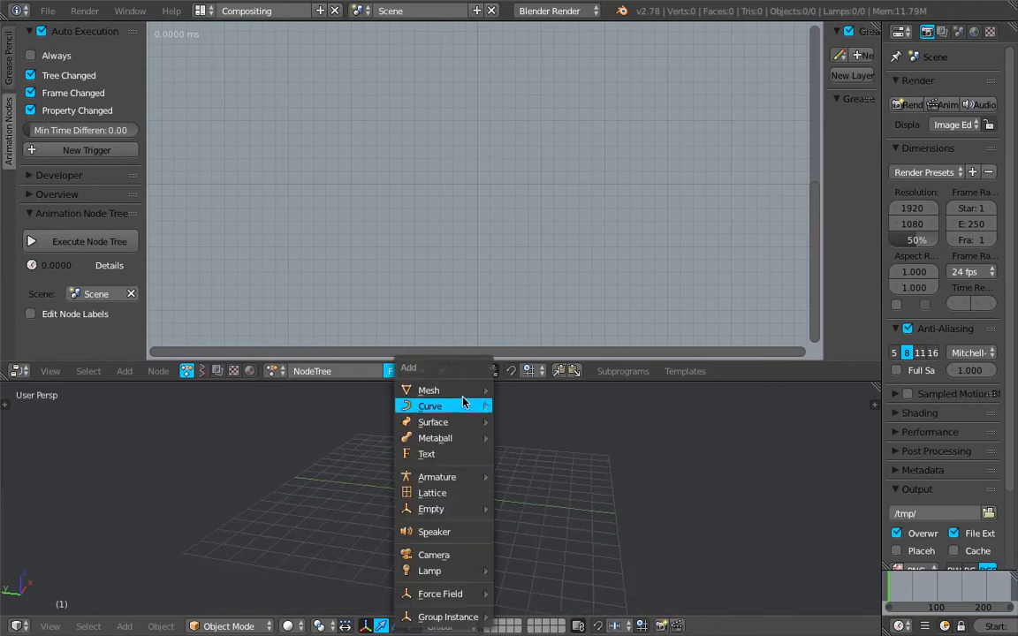
pyautogui.moveTo(442, 389)
pyautogui.click(565, 192)
pyautogui.scroll(4, 542, 470)
pyautogui.moveTo(542, 470); pyautogui.dragTo(426, 472, button='middle')
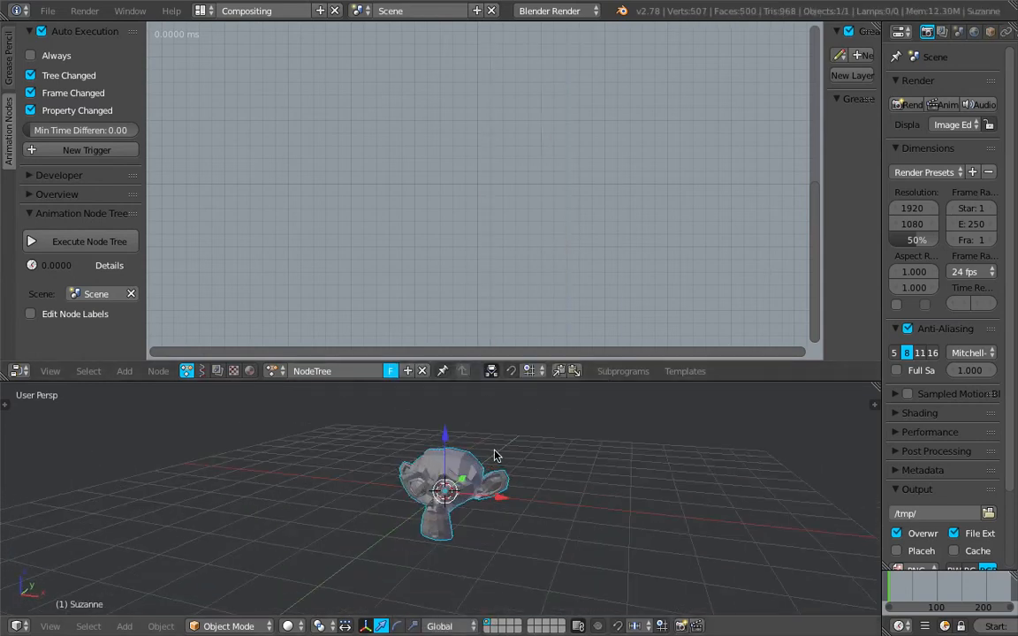
pyautogui.moveTo(508, 453); pyautogui.dragTo(528, 454, button='middle')
pyautogui.moveTo(499, 437); pyautogui.dragTo(466, 448, button='middle')
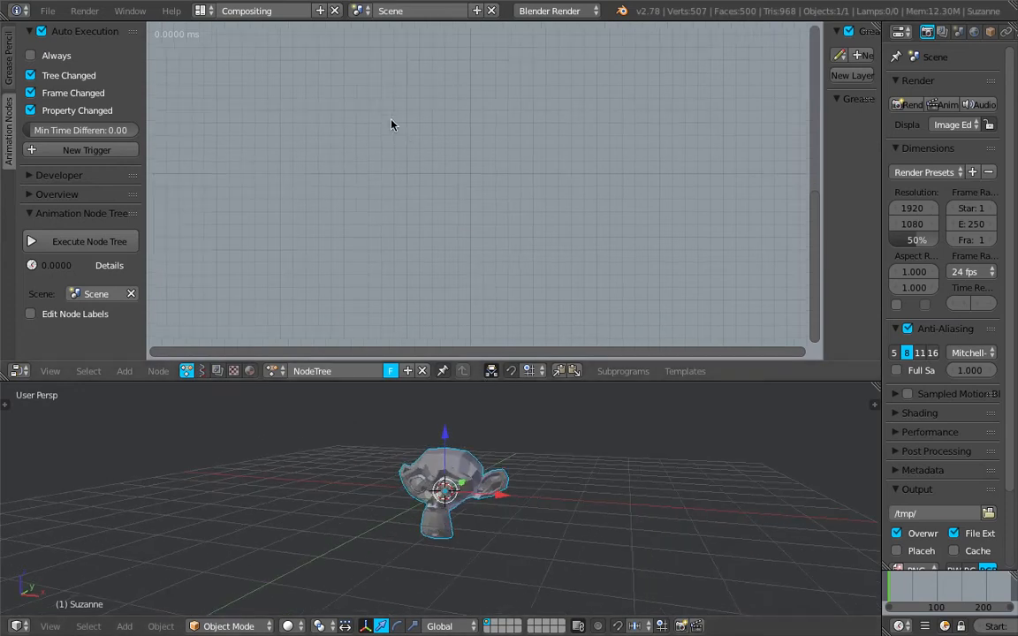
# Search for "object t" and add an Object Transforms Output node to the node tree
pyautogui.hotkey('shift', 'a')
pyautogui.click(380, 60)
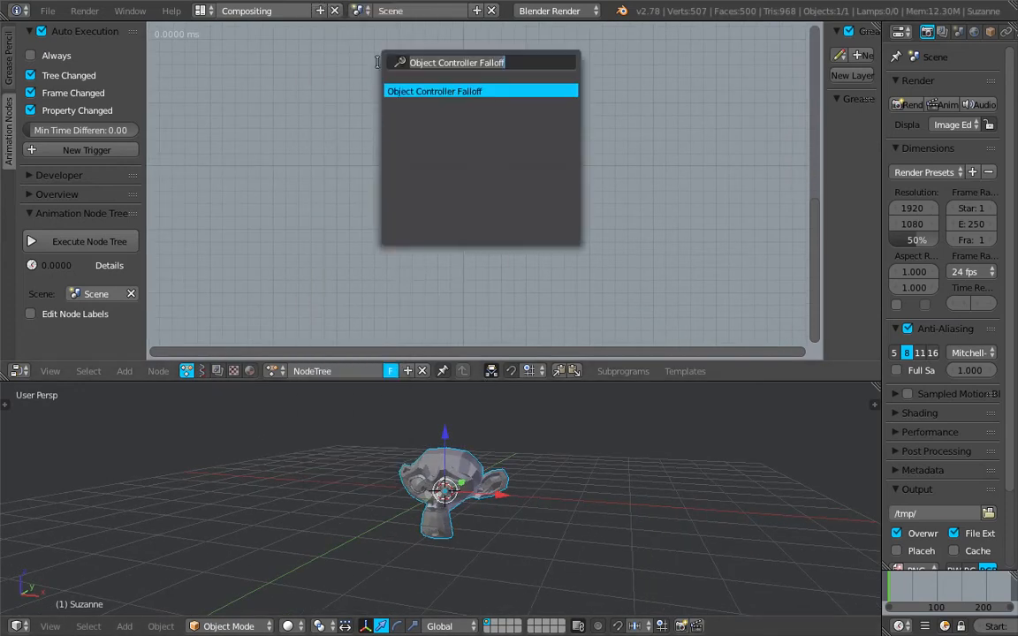
pyautogui.write('object t')
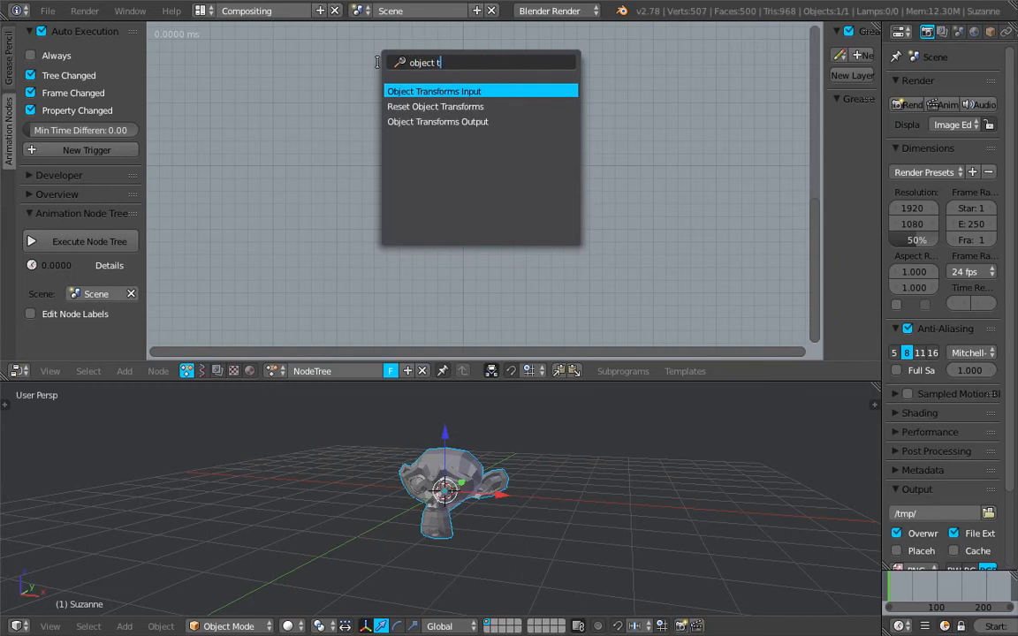
pyautogui.press('Down')
pyautogui.press('Down')
pyautogui.press('Return')
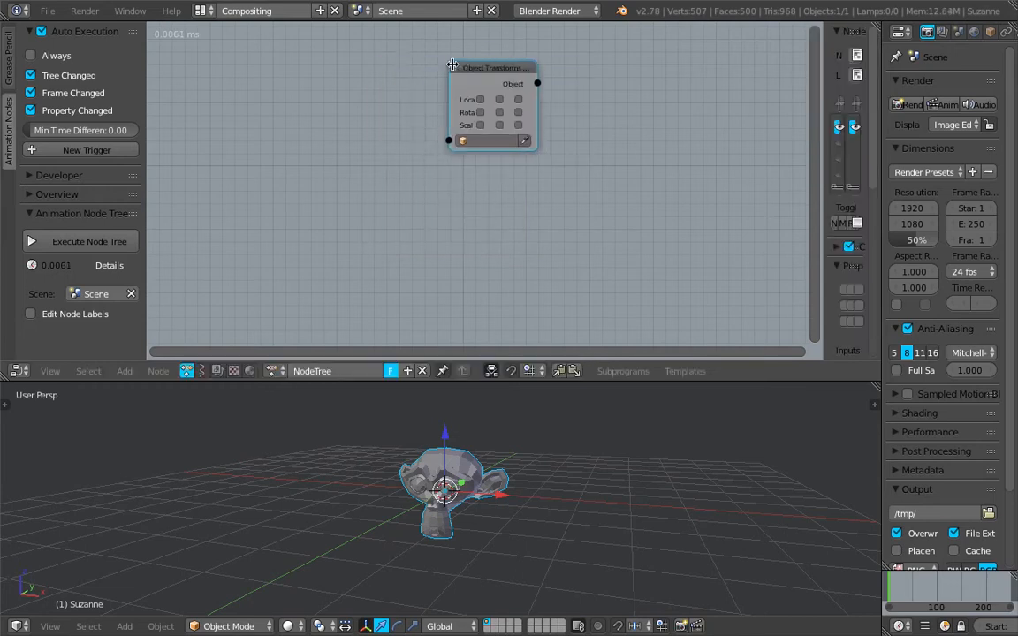
pyautogui.click(453, 190)
# Search for "object mat" and add an Object Matrix Output node below the Object Transforms Output node
pyautogui.hotkey('shift', 'a')
pyautogui.click(452, 186)
pyautogui.write('object mat')
pyautogui.press('Down')
pyautogui.press('Down')
pyautogui.press('Return')
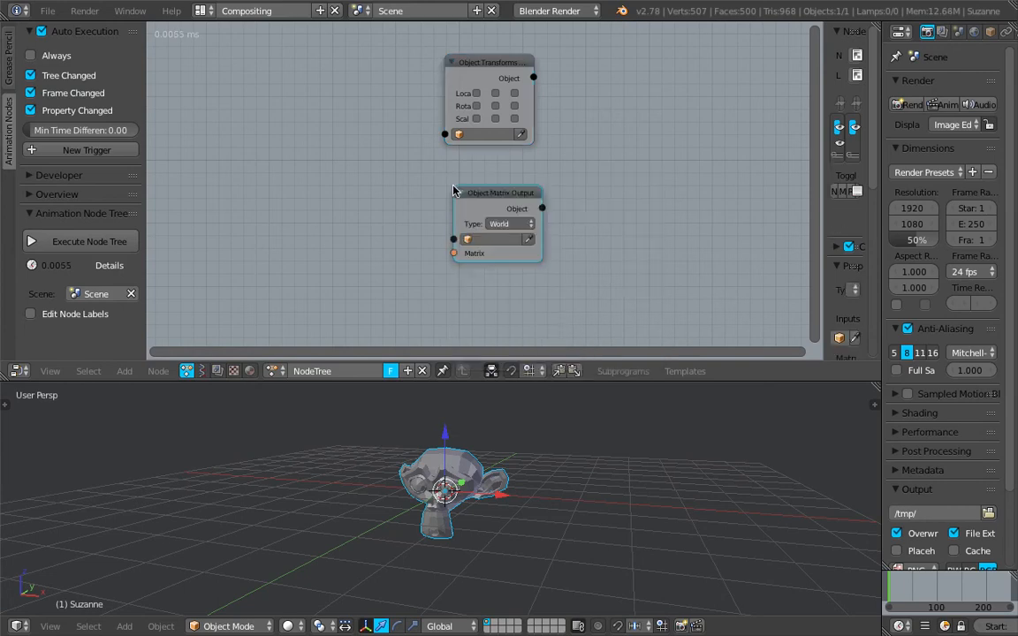
pyautogui.click(465, 202)
pyautogui.scroll(1, 465, 202)
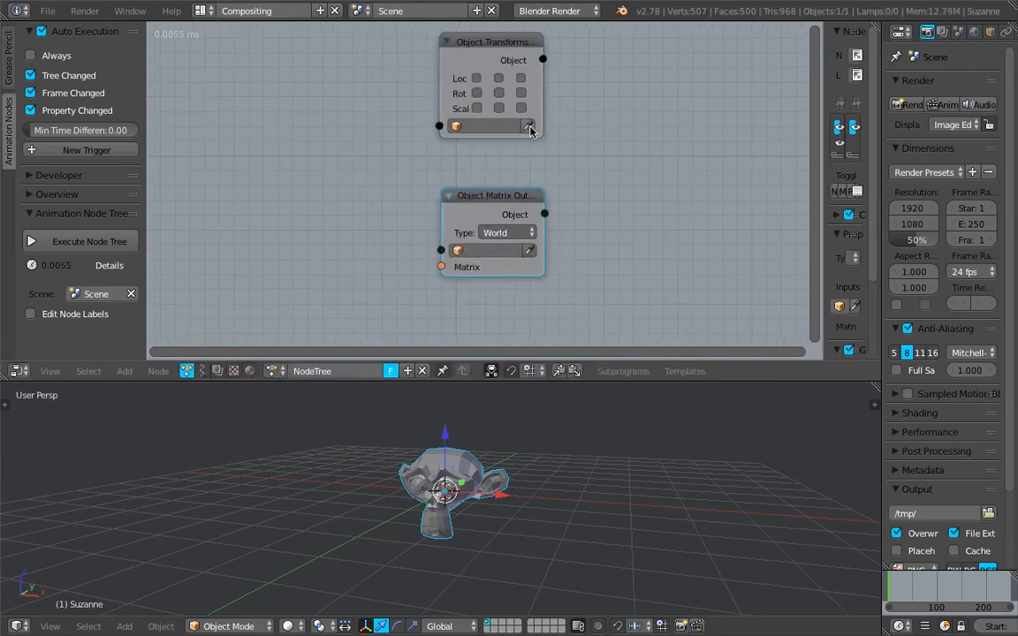
# Assign Suzanne to the Object Transforms Output node, enable its three location axes and set the location to about 0.09, -0.15, -0.57
pyautogui.moveTo(541, 107); pyautogui.dragTo(599, 109)
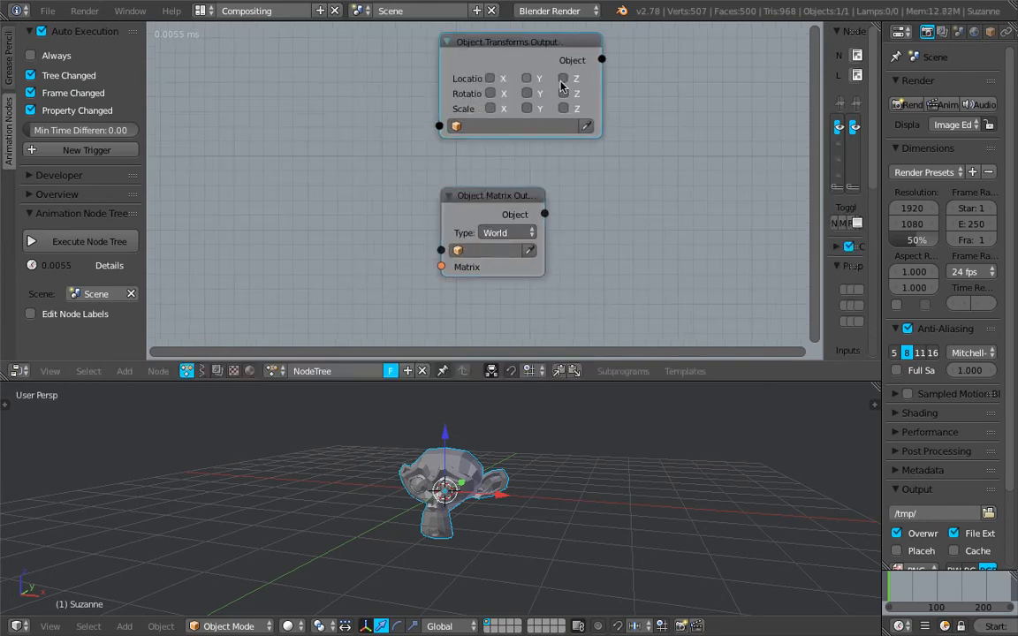
pyautogui.moveTo(498, 195); pyautogui.dragTo(267, 214)
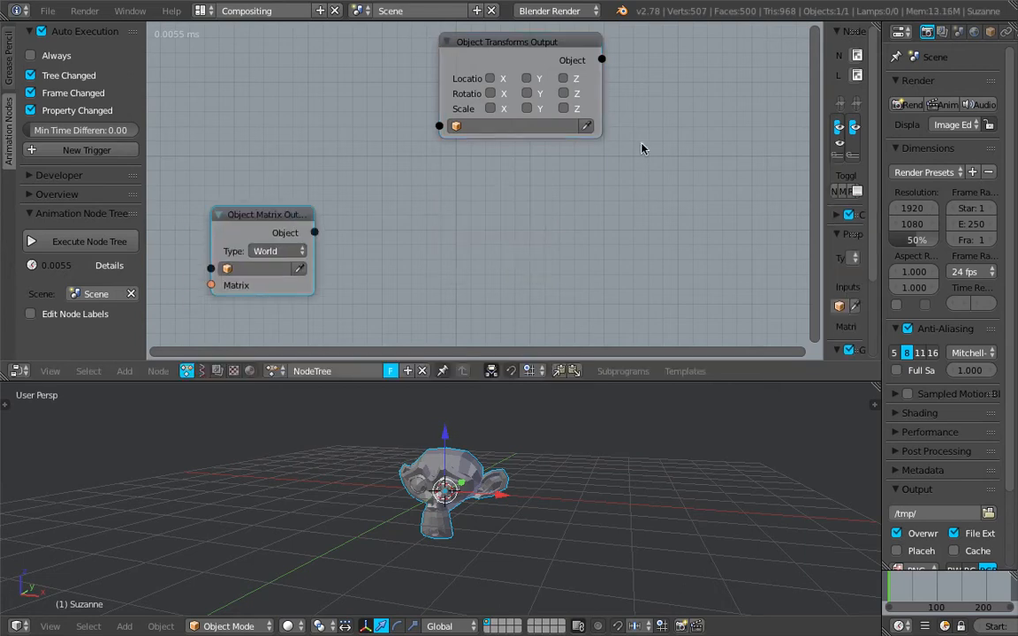
pyautogui.moveTo(497, 78); pyautogui.dragTo(565, 80)
pyautogui.moveTo(561, 158); pyautogui.dragTo(526, 188)
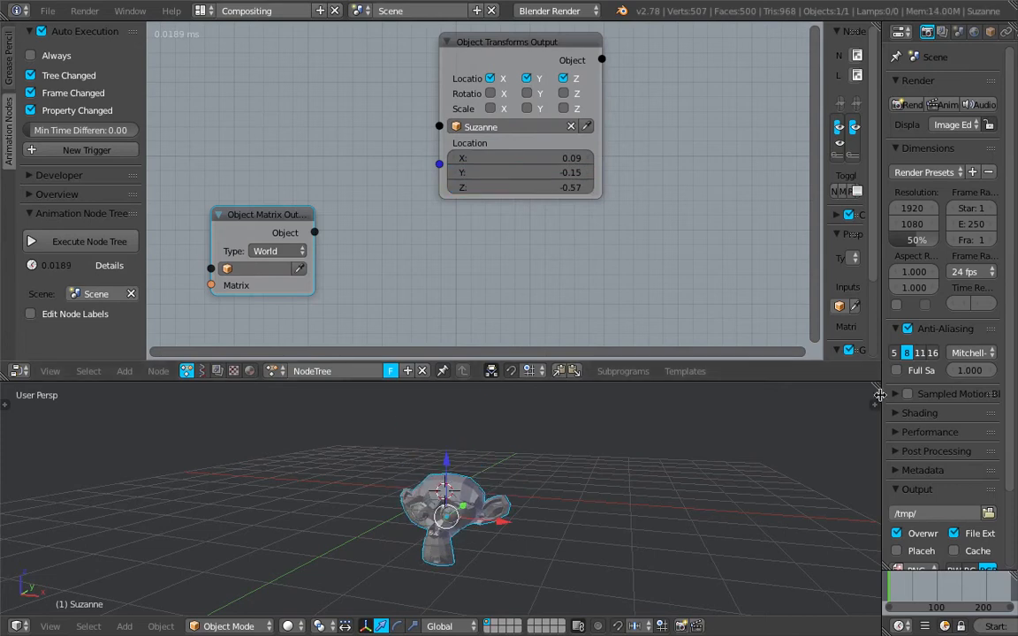
# Show the 3D view's transform values and use the Object Transforms Output node to rotate Suzanne about 0.84° in X and -7.41° in Y
pyautogui.press('n')
pyautogui.moveTo(624, 466); pyautogui.dragTo(470, 481, button='middle')
pyautogui.click(491, 92)
pyautogui.click(562, 92)
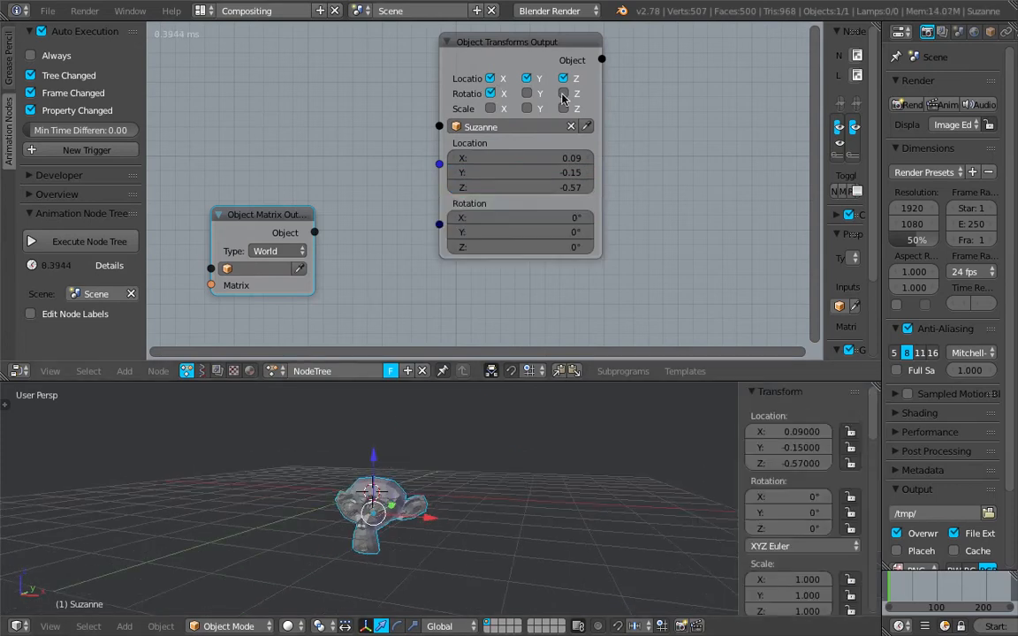
pyautogui.moveTo(516, 220); pyautogui.dragTo(526, 220)
pyautogui.moveTo(521, 231); pyautogui.dragTo(495, 232)
# Enable all scale axes on the Object Transforms Output node and scale Suzanne to about 3.22 in X and 2.23 in Y
pyautogui.moveTo(492, 108); pyautogui.dragTo(577, 108)
pyautogui.moveTo(526, 276); pyautogui.dragTo(720, 277)
pyautogui.moveTo(526, 292); pyautogui.dragTo(632, 293)
# Delete the Object Transforms Output node from the node tree
pyautogui.click(505, 62)
pyautogui.moveTo(505, 61); pyautogui.dragTo(542, 56)
pyautogui.press('x')
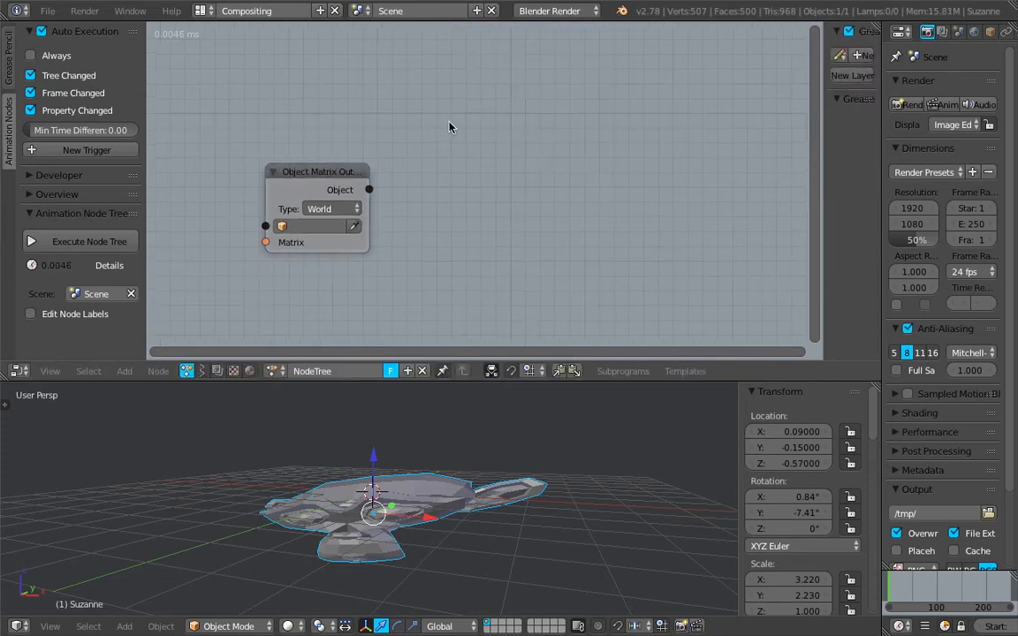
# Widen the Object Matrix Output node and assign Suzanne as its object
pyautogui.moveTo(378, 171); pyautogui.dragTo(443, 169)
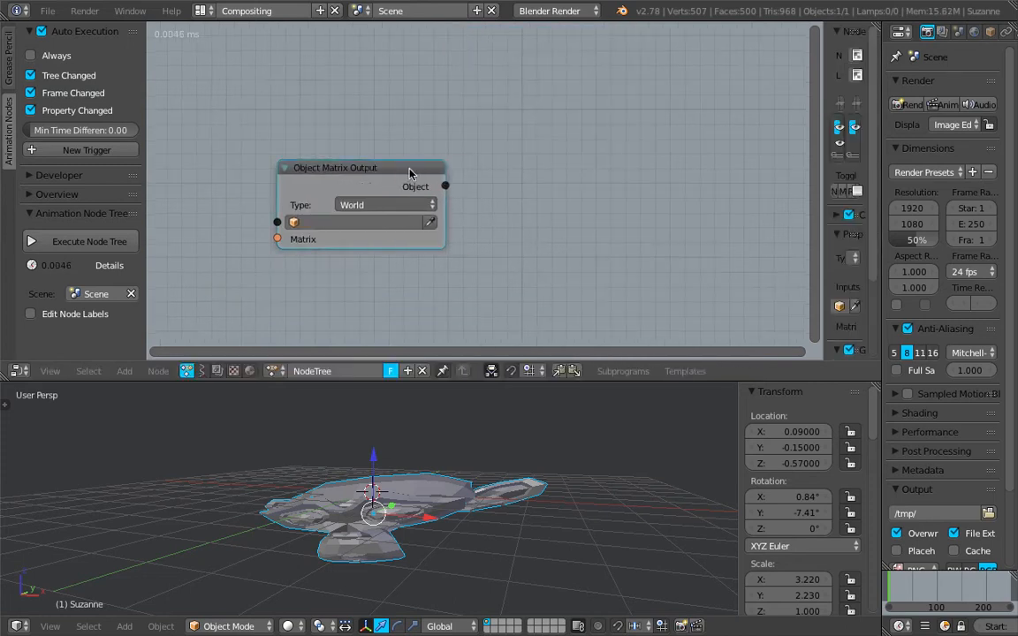
pyautogui.press('Home')
pyautogui.moveTo(475, 462); pyautogui.dragTo(477, 482, button='middle')
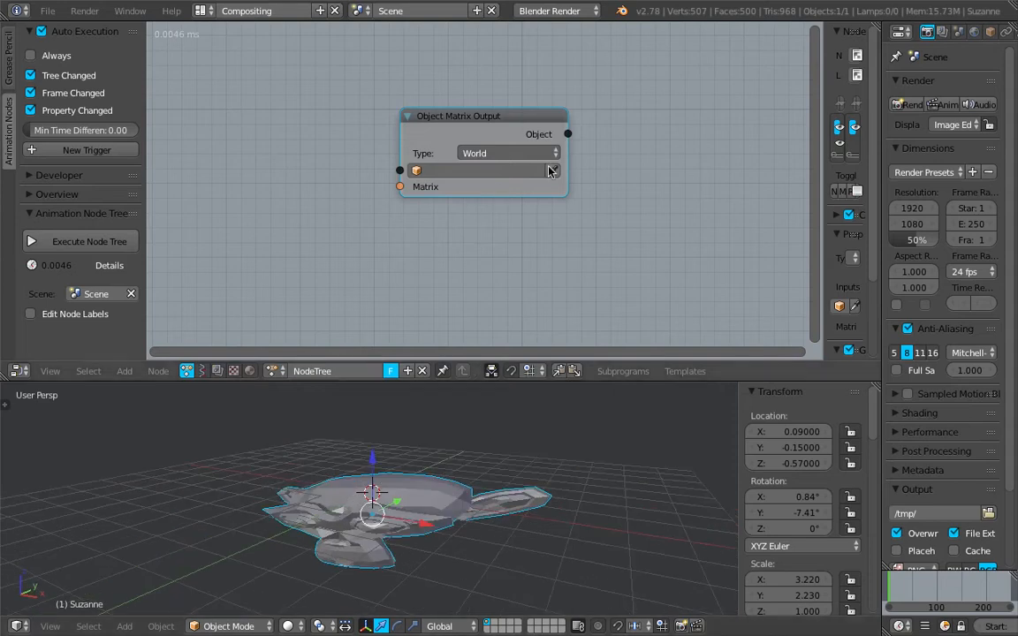
pyautogui.click(553, 172)
pyautogui.moveTo(532, 111); pyautogui.dragTo(594, 99)
pyautogui.moveTo(427, 464); pyautogui.dragTo(436, 452, button='middle')
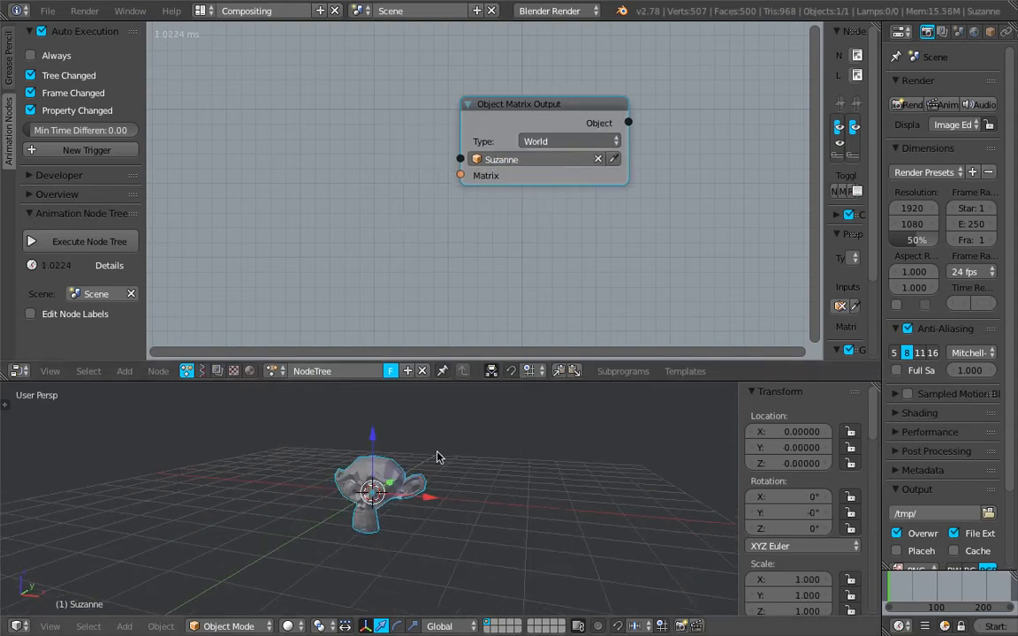
# Search for "compose" and place a Compose Matrix node before the Object Matrix Output node
pyautogui.hotkey('shift', 'a')
pyautogui.click(355, 113)
pyautogui.write('cpo')
pyautogui.press('BackSpace')
pyautogui.press('BackSpace')
pyautogui.write('ompose')
pyautogui.press('Down')
pyautogui.press('Return')
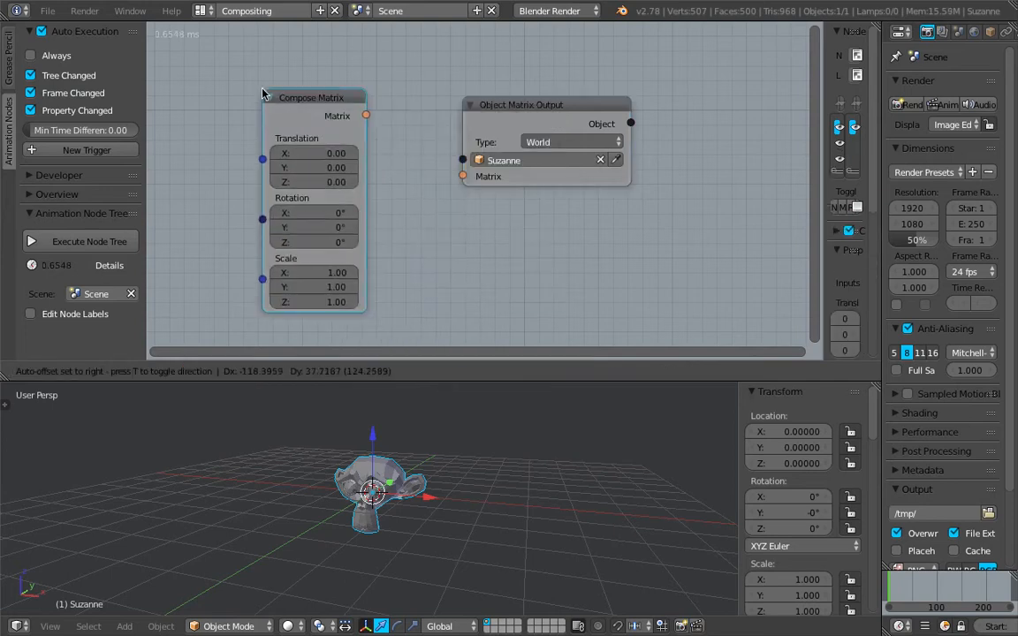
pyautogui.click(262, 89)
# Connect Compose Matrix to the Object Matrix Output and set translation to about 0.48, -0.87, -0.09, X rotation 0.45° and X scale 1.33
pyautogui.moveTo(326, 121); pyautogui.dragTo(350, 102, button='middle')
pyautogui.moveTo(389, 96); pyautogui.dragTo(486, 155)
pyautogui.moveTo(352, 134); pyautogui.dragTo(349, 192)
pyautogui.moveTo(347, 254)
pyautogui.mouseDown()
pyautogui.moveTo(360, 254)
pyautogui.moveTo(325, 254)
pyautogui.moveTo(358, 254)
pyautogui.mouseUp()
pyautogui.scroll(-2, 391, 194)
pyautogui.moveTo(393, 194); pyautogui.dragTo(501, 205, button='middle')
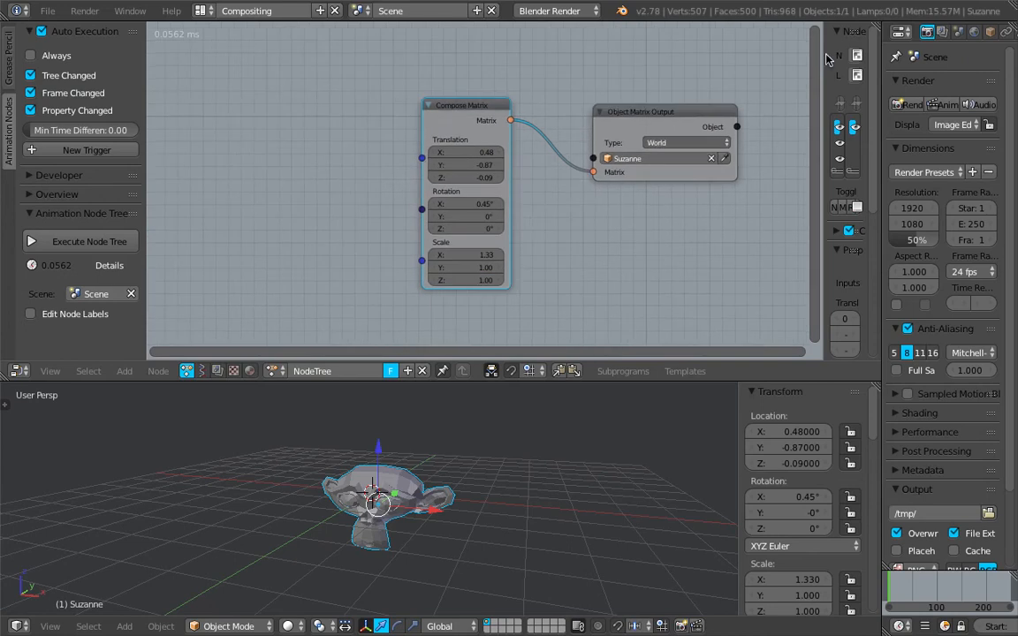
# Collapse the node editor's properties sidebar and reposition the Compose Matrix node slightly
pyautogui.moveTo(821, 59); pyautogui.dragTo(983, 64)
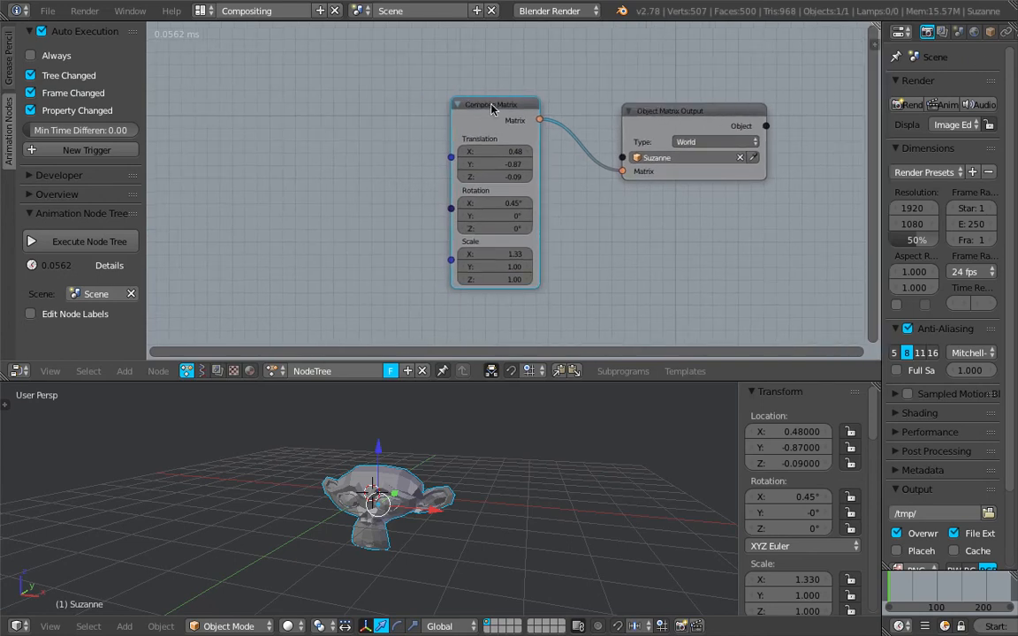
pyautogui.moveTo(493, 106); pyautogui.dragTo(483, 100)
pyautogui.moveTo(453, 305); pyautogui.dragTo(449, 294, button='middle')
pyautogui.moveTo(477, 495); pyautogui.dragTo(443, 498, button='middle')
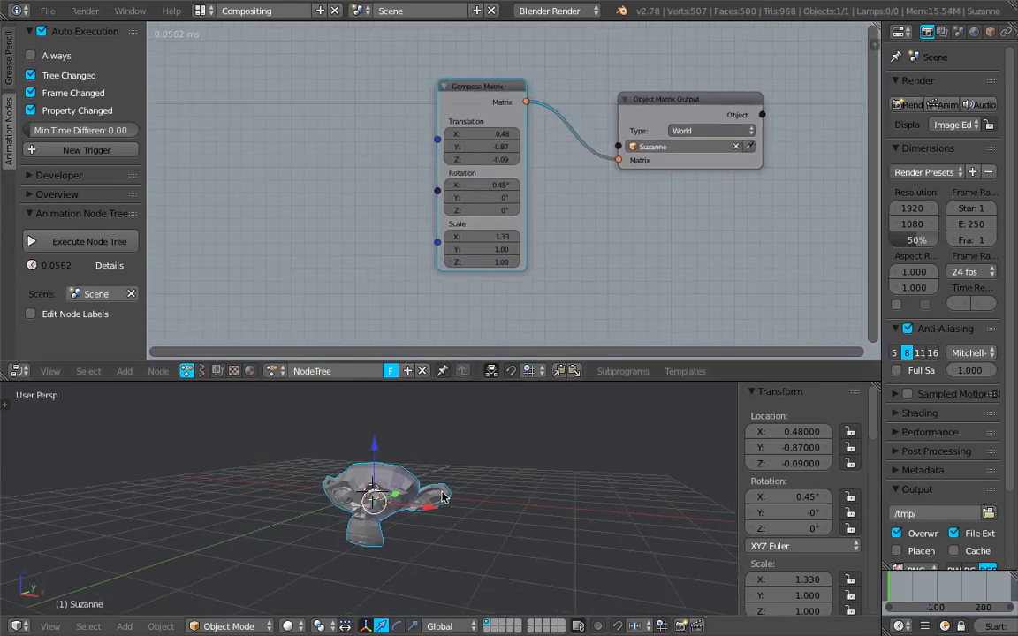
# Move the connected Compose Matrix node, adjust its X translation and delete the node
pyautogui.moveTo(449, 86); pyautogui.dragTo(490, 88)
pyautogui.moveTo(484, 129); pyautogui.dragTo(514, 129)
pyautogui.press('x')
# Search for "animate m" and place an Animate Matrix node ahead of the Object Matrix Output node
pyautogui.hotkey('shift', 'a')
pyautogui.click(428, 82)
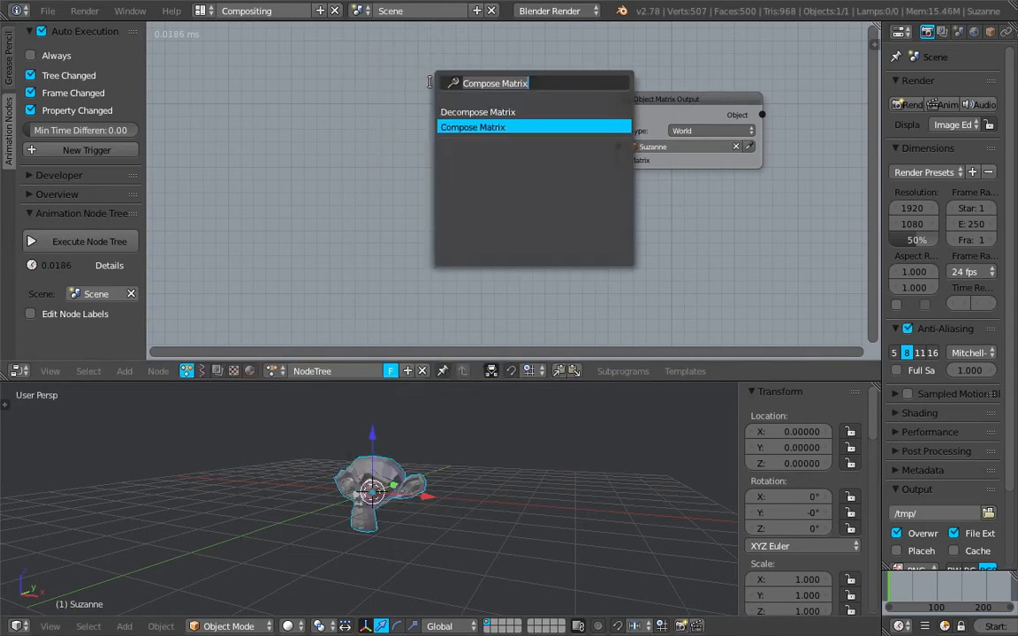
pyautogui.write('animate m')
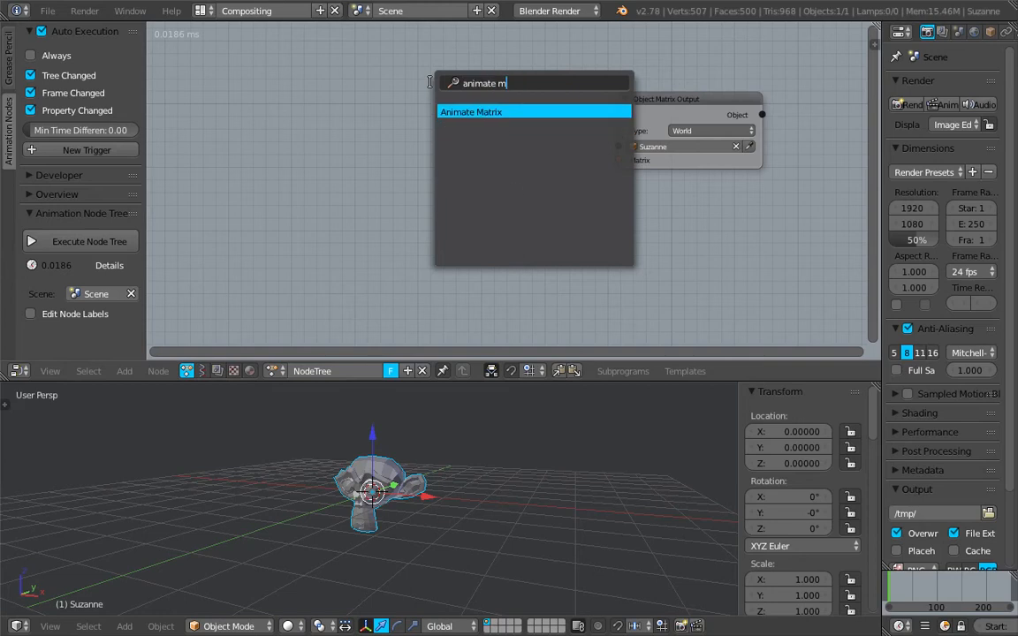
pyautogui.press('Return')
pyautogui.click(387, 91)
pyautogui.scroll(2, 380, 84)
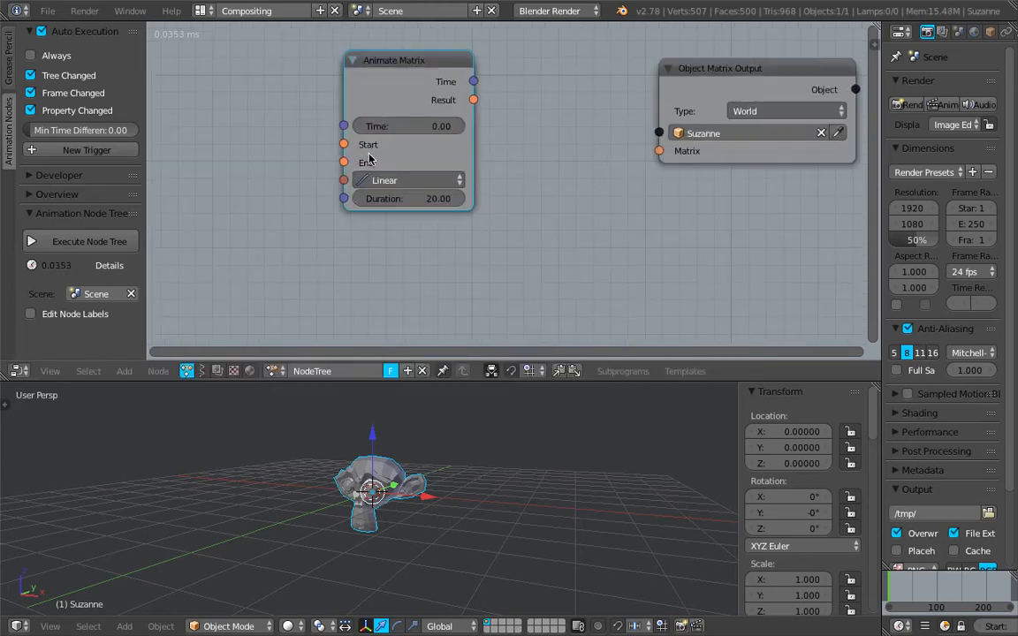
pyautogui.moveTo(387, 66); pyautogui.dragTo(458, 89)
pyautogui.moveTo(388, 115)
pyautogui.keyDown('ctrl'); pyautogui.mouseDown(button='middle')
pyautogui.moveTo(357, 123)
pyautogui.moveTo(390, 121)
pyautogui.mouseUp(button='middle'); pyautogui.keyUp('ctrl')
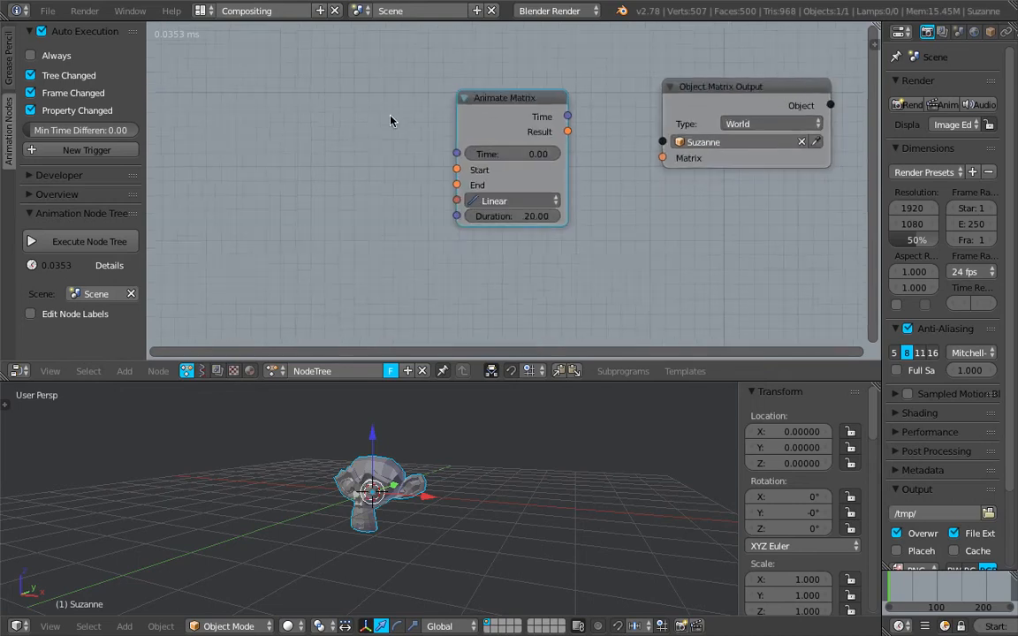
# Search for "compo" and place a new Compose Matrix node ahead of the Animate Matrix node
pyautogui.moveTo(325, 118); pyautogui.dragTo(343, 114, button='middle')
pyautogui.hotkey('shift', 'a')
pyautogui.click(304, 119)
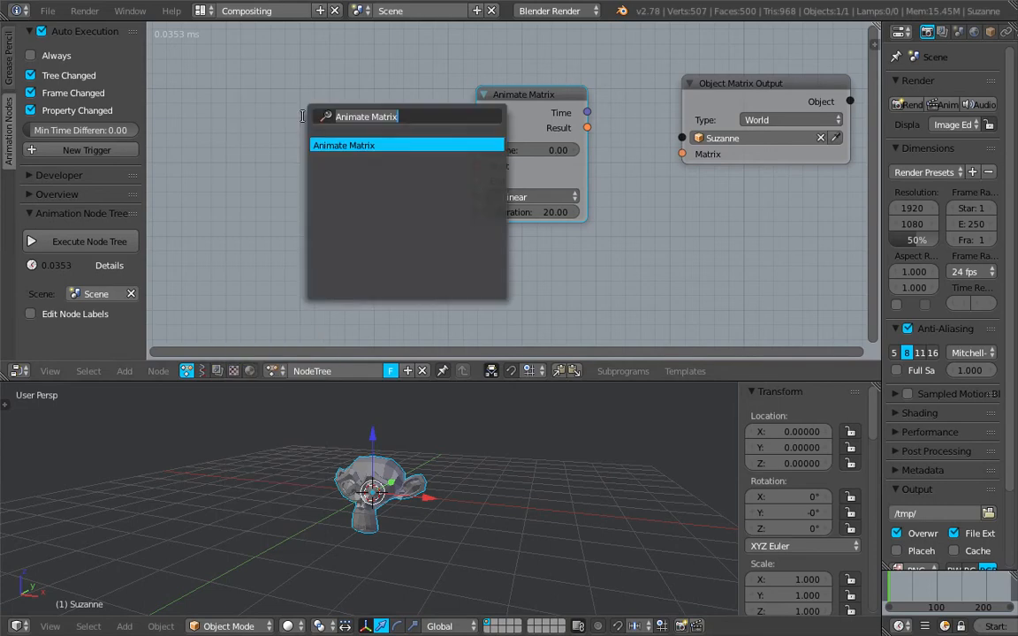
pyautogui.write('compo')
pyautogui.press('Down')
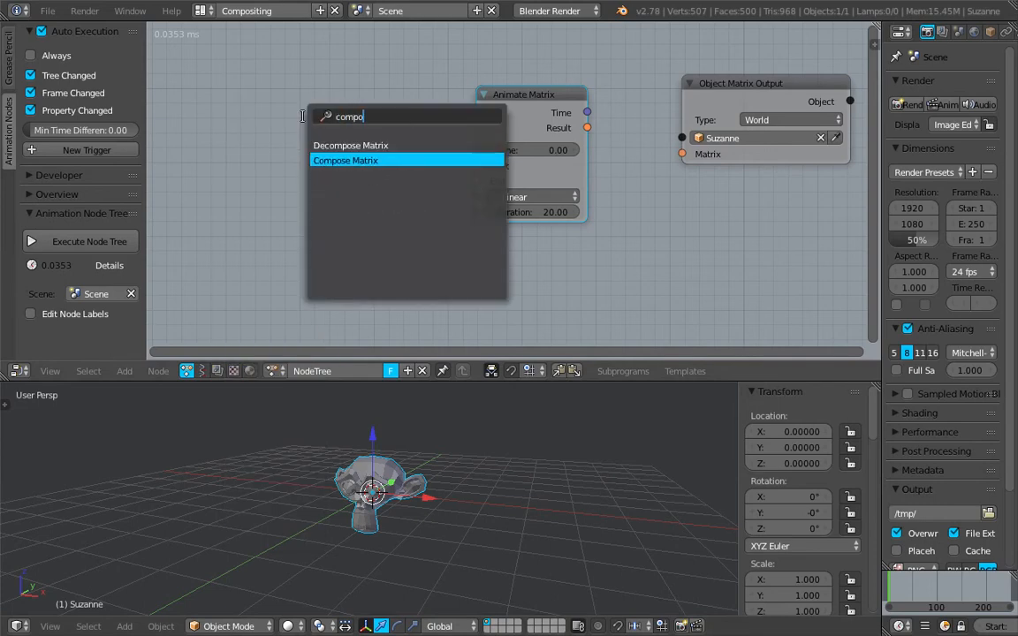
pyautogui.press('Return')
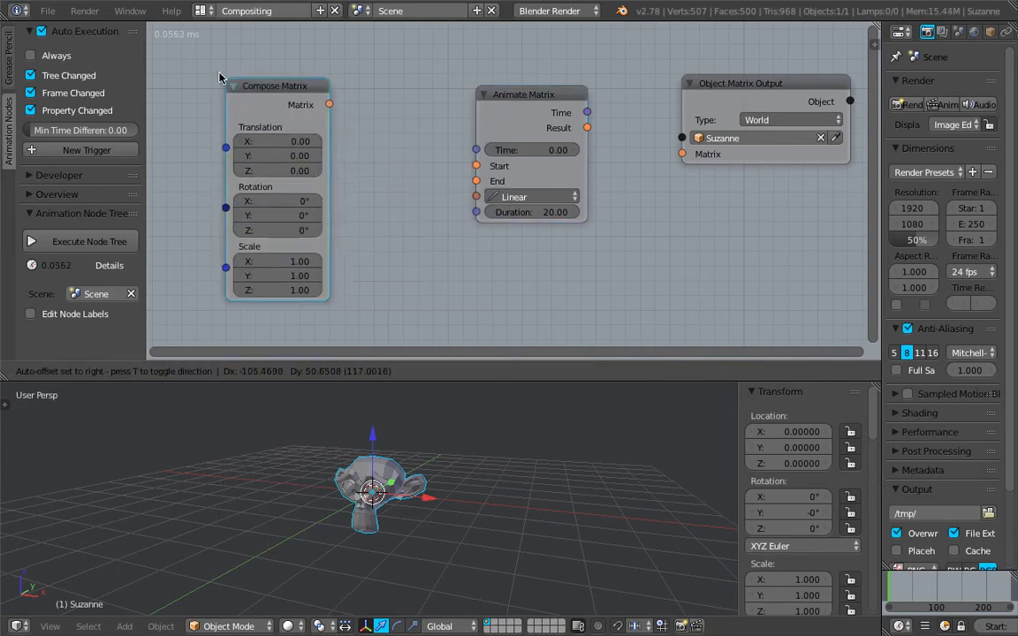
pyautogui.click(191, 55)
pyautogui.scroll(-1, 275, 82)
pyautogui.moveTo(278, 81); pyautogui.dragTo(299, 90, button='middle')
pyautogui.moveTo(297, 89); pyautogui.dragTo(252, 89)
# Duplicate the Compose Matrix node, connecting the original to Animate Matrix's Start and the copy to its End
pyautogui.hotkey('shift', 'd')
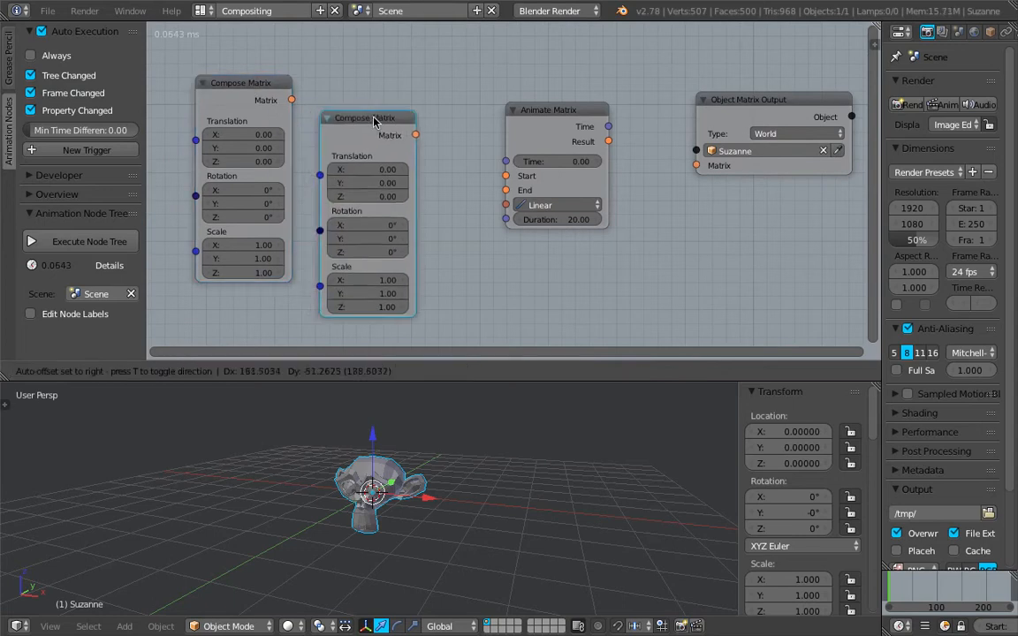
pyautogui.moveTo(402, 195); pyautogui.dragTo(406, 201)
pyautogui.moveTo(508, 194); pyautogui.dragTo(506, 190)
pyautogui.moveTo(291, 99); pyautogui.dragTo(506, 176)
# Set the X, Y and Z scale of the Compose Matrix node feeding Start to 0
pyautogui.moveTo(455, 153); pyautogui.dragTo(460, 121, button='middle')
pyautogui.moveTo(377, 309); pyautogui.dragTo(385, 282, button='middle')
pyautogui.moveTo(271, 186); pyautogui.dragTo(270, 213)
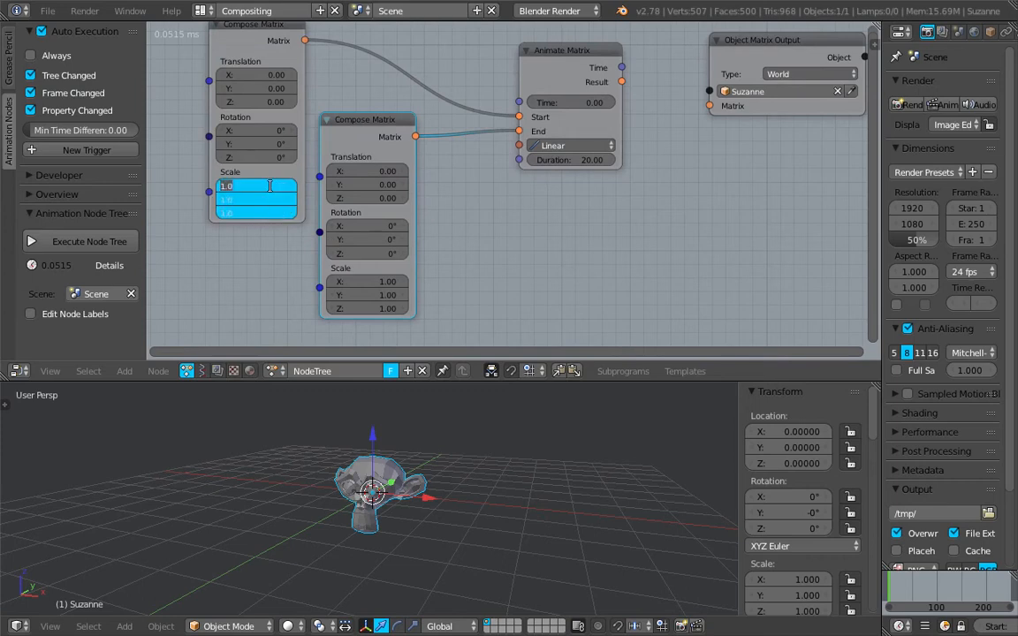
pyautogui.write('0')
pyautogui.press('Return')
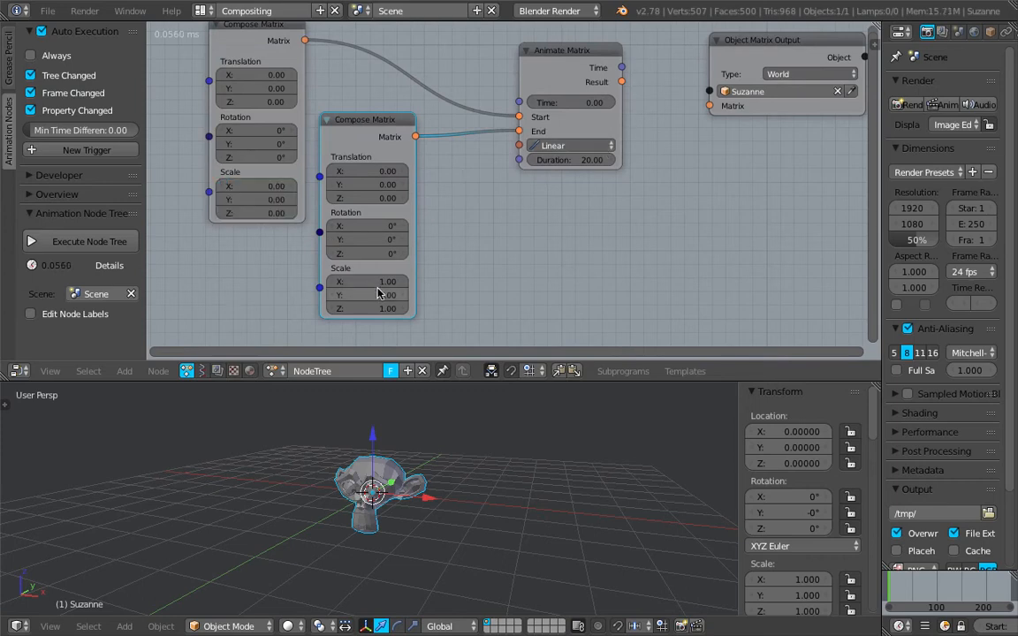
# Connect Animate Matrix's Result output to the Matrix input of the Object Matrix Output node
pyautogui.moveTo(545, 189); pyautogui.dragTo(547, 211, button='middle')
pyautogui.moveTo(622, 105); pyautogui.dragTo(647, 104)
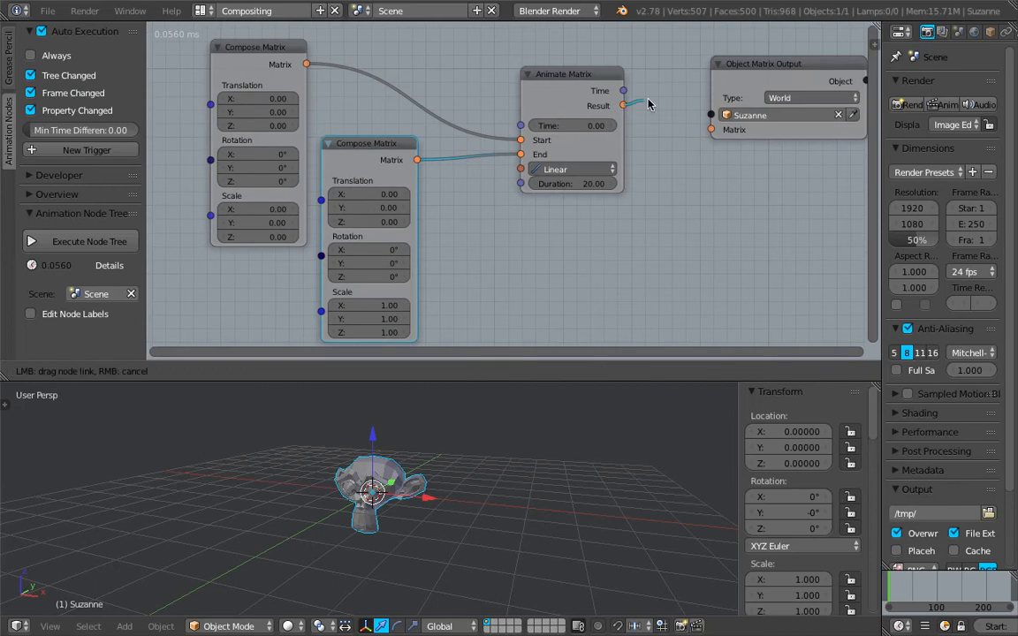
pyautogui.moveTo(698, 127); pyautogui.dragTo(711, 129)
pyautogui.moveTo(669, 86); pyautogui.dragTo(644, 97, button='middle')
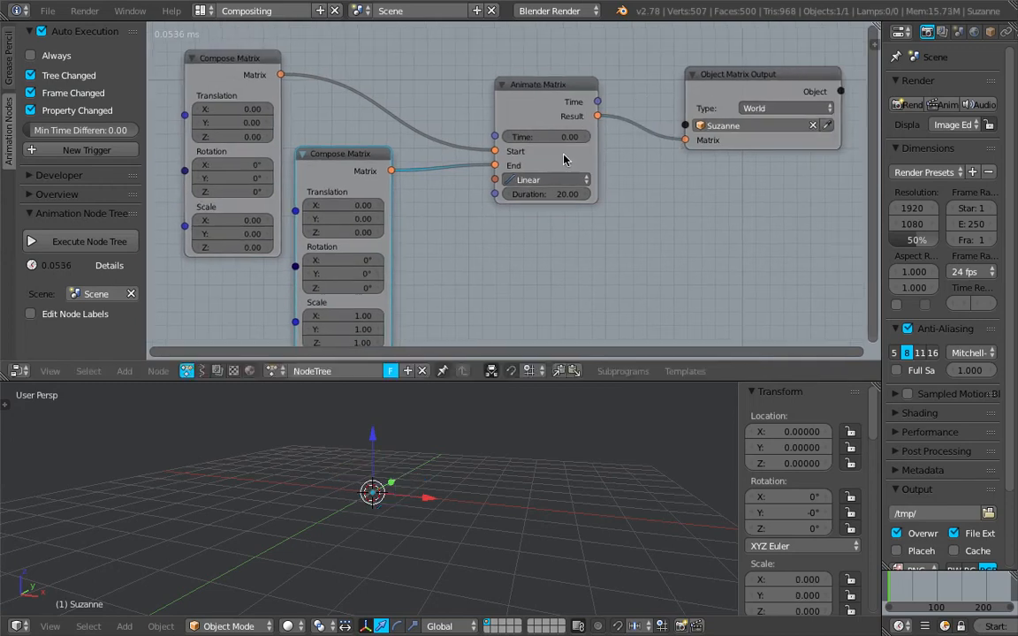
# Scrub Animate Matrix's Time to 41.64 and set the X, Y and Z rotation of the Compose Matrix feeding Start to 360°
pyautogui.moveTo(532, 144); pyautogui.dragTo(700, 139)
pyautogui.moveTo(346, 229); pyautogui.dragTo(410, 196, button='middle')
pyautogui.moveTo(295, 132); pyautogui.dragTo(200, 111)
pyautogui.moveTo(576, 104); pyautogui.dragTo(613, 104)
pyautogui.moveTo(302, 133); pyautogui.dragTo(302, 160)
pyautogui.press('Return')
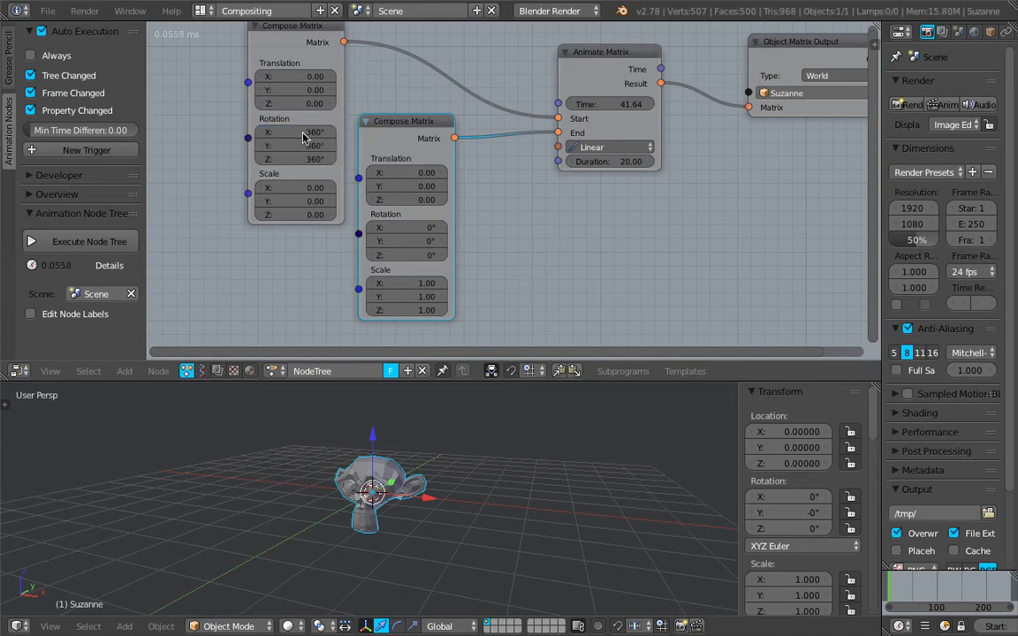
# Move the Animate Matrix node aside, reset its Time to 0 and scrub it to 24.81 to preview the animation
pyautogui.moveTo(601, 52); pyautogui.dragTo(559, 61)
pyautogui.click(586, 113)
pyautogui.write('0')
pyautogui.press('Return')
pyautogui.moveTo(581, 115); pyautogui.dragTo(648, 113)
# Set the X, Y and Z rotation of the Compose Matrix feeding Start to 207.21° and scrub Animate Matrix's Time to 20.55
pyautogui.moveTo(292, 132); pyautogui.dragTo(292, 159)
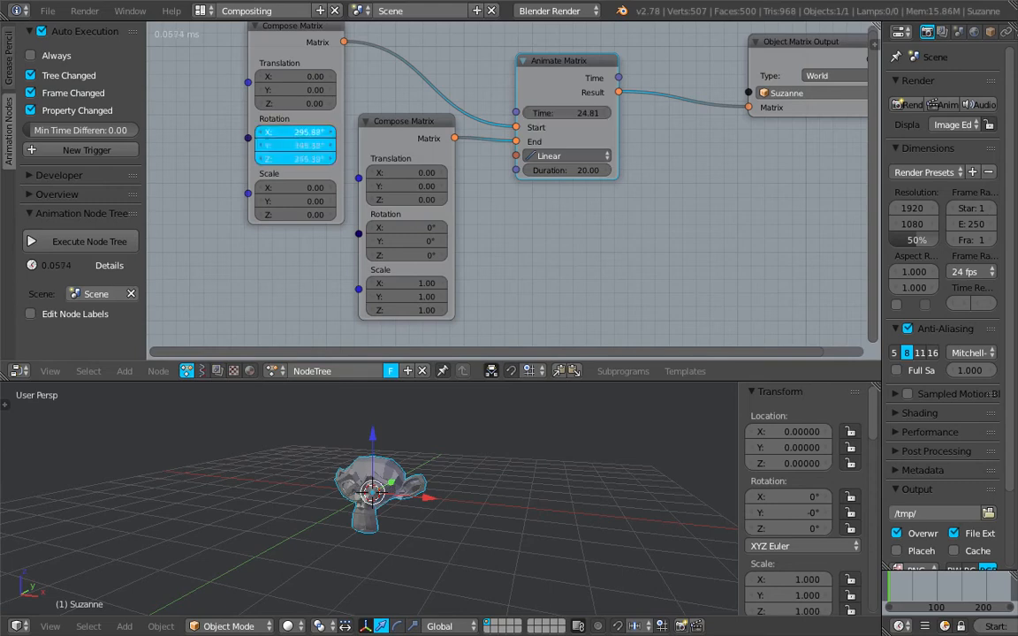
pyautogui.moveTo(291, 159); pyautogui.dragTo(286, 159)
pyautogui.moveTo(578, 115); pyautogui.dragTo(599, 210)
pyautogui.moveTo(576, 179); pyautogui.dragTo(555, 202, button='middle')
pyautogui.scroll(-2, 535, 189)
pyautogui.moveTo(537, 144)
pyautogui.mouseDown()
pyautogui.moveTo(487, 144)
pyautogui.moveTo(520, 147)
pyautogui.mouseUp()
pyautogui.moveTo(398, 164); pyautogui.dragTo(407, 171)
# Delete both Compose Matrix nodes and the Animate Matrix node, keeping only Object Matrix Output
pyautogui.click(310, 71)
pyautogui.keyDown('shift'); pyautogui.click(414, 165); pyautogui.keyUp('shift')
pyautogui.keyDown('shift'); pyautogui.click(537, 110); pyautogui.keyUp('shift')
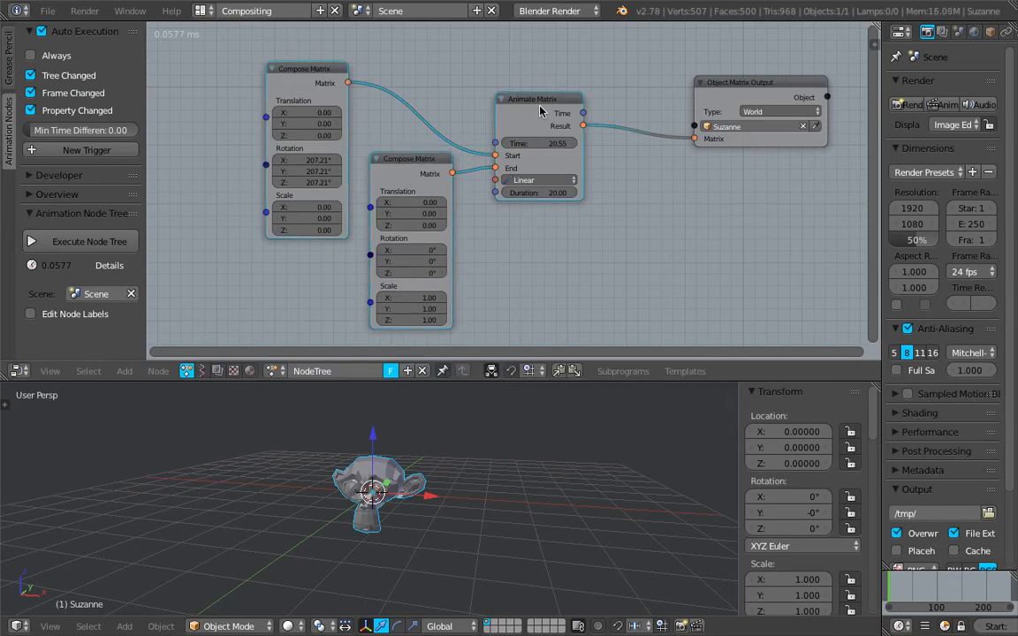
pyautogui.press('x')
# Duplicate the monkey four times, placing the copies at different spots around the original in the 3D view
pyautogui.hotkey('shift', 'd')
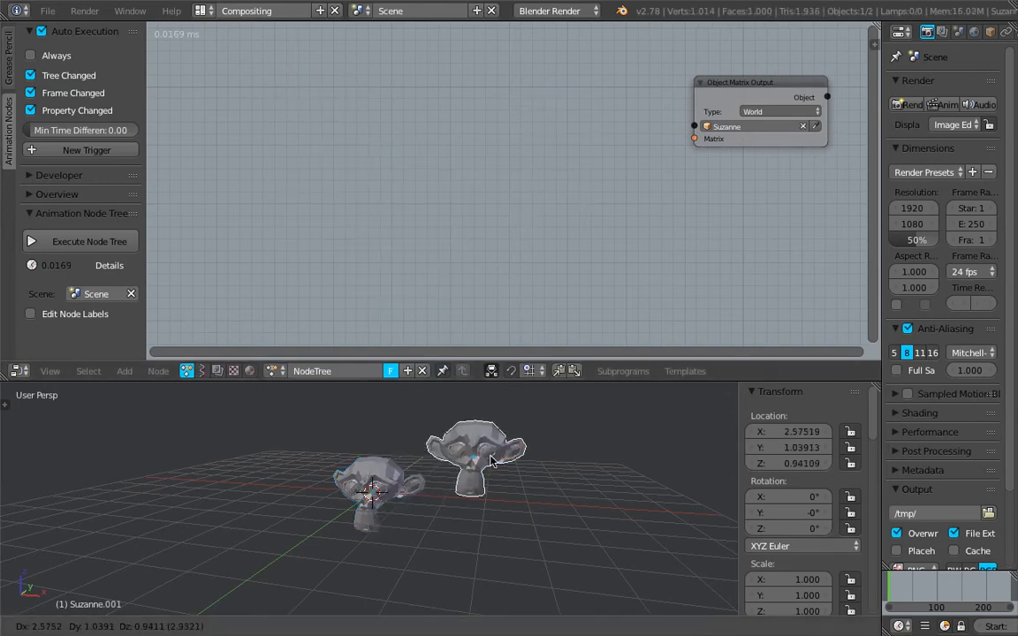
pyautogui.click(458, 469)
pyautogui.hotkey('shift', 'd')
pyautogui.click(319, 459)
pyautogui.hotkey('shift', 'd')
pyautogui.click(306, 568)
pyautogui.hotkey('shift', 'd')
pyautogui.click(514, 561)
# Select all five monkeys in the 3D view and put them into a new group
pyautogui.moveTo(512, 558); pyautogui.dragTo(420, 514, button='middle')
pyautogui.moveTo(460, 461); pyautogui.dragTo(544, 471, button='middle')
pyautogui.moveTo(449, 485); pyautogui.dragTo(479, 468, button='middle')
pyautogui.rightClick(353, 433)
pyautogui.keyDown('shift'); pyautogui.rightClick(415, 488); pyautogui.keyUp('shift')
pyautogui.keyDown('shift'); pyautogui.rightClick(485, 464); pyautogui.keyUp('shift')
pyautogui.keyDown('shift'); pyautogui.rightClick(494, 533); pyautogui.keyUp('shift')
pyautogui.keyDown('shift'); pyautogui.rightClick(332, 530); pyautogui.keyUp('shift')
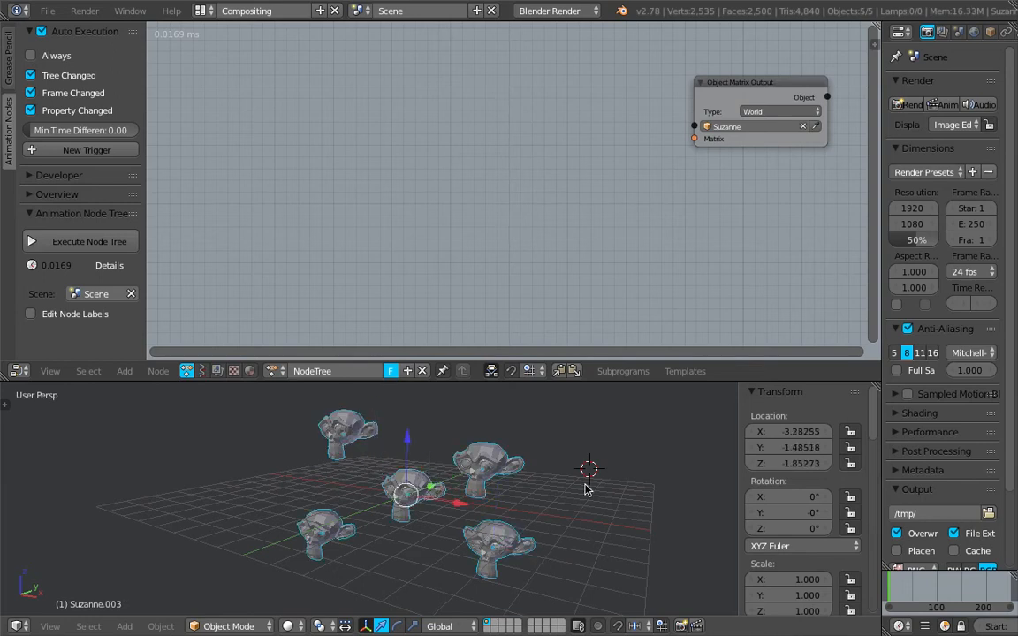
pyautogui.press('g')
pyautogui.rightClick(518, 458)
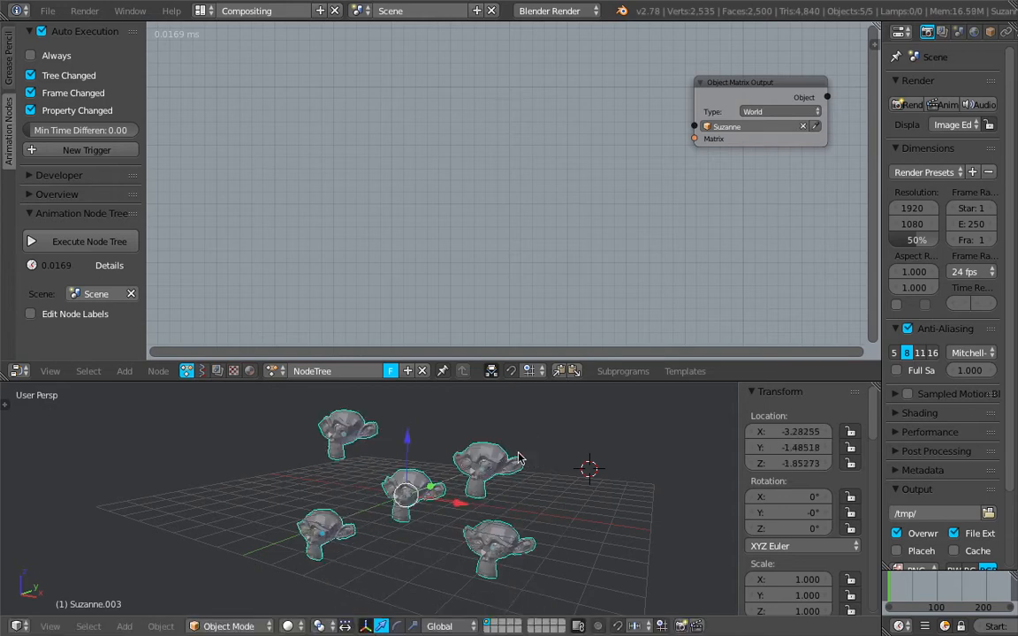
# Search for "objects", add an Objects from Group node and choose Group as its source
pyautogui.hotkey('shift', 'a')
pyautogui.click(346, 122)
pyautogui.write('objects')
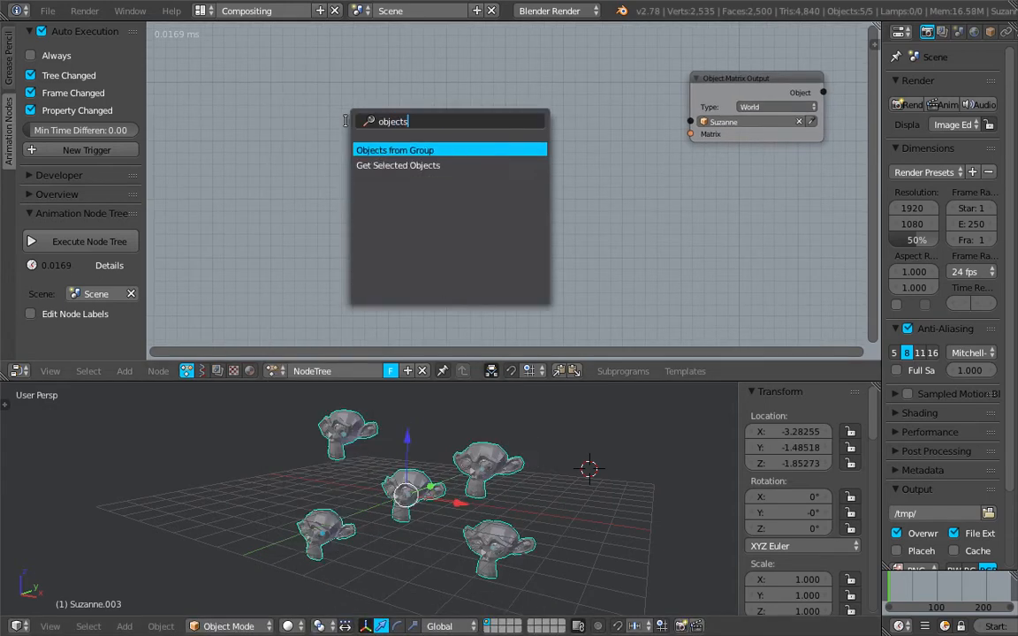
pyautogui.press('Return')
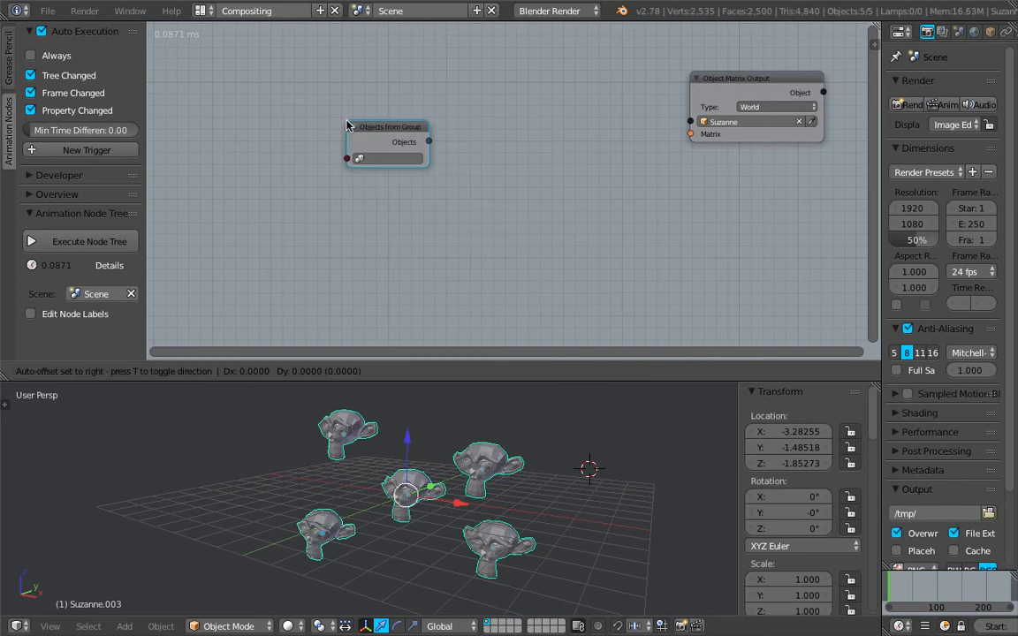
pyautogui.click(280, 111)
pyautogui.scroll(4, 301, 122)
pyautogui.click(302, 138)
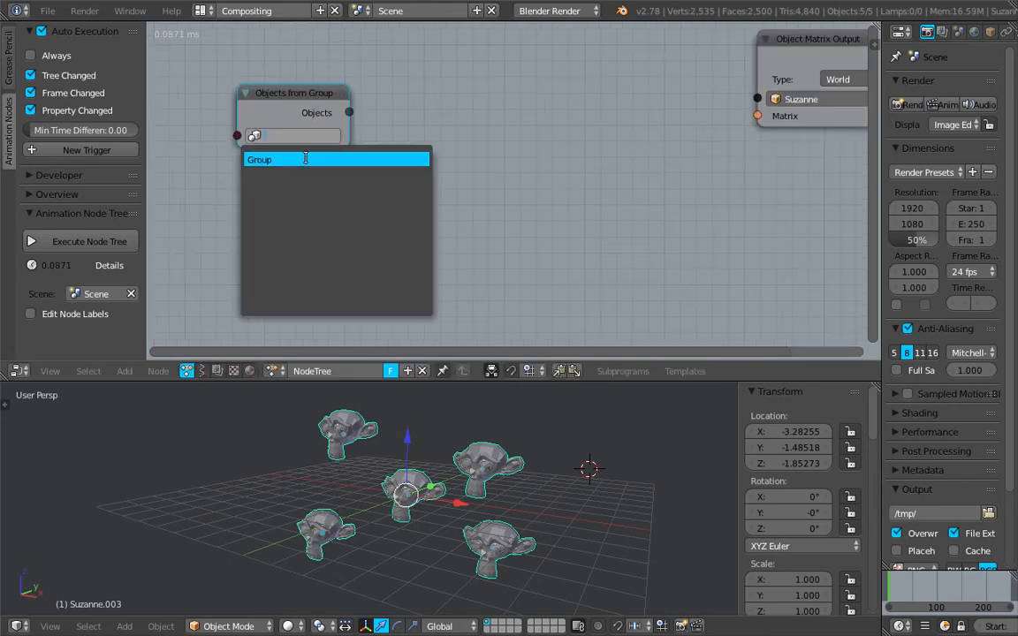
pyautogui.click(300, 160)
# Arrange the Objects from Group and Object Matrix Output nodes with wide free space between them
pyautogui.scroll(-3, 406, 172)
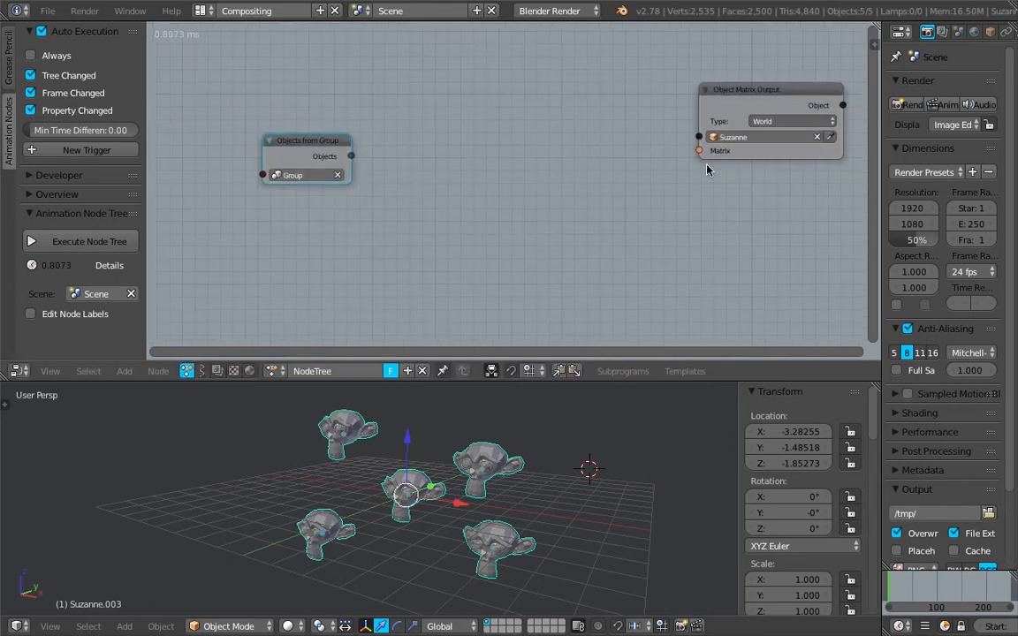
pyautogui.moveTo(764, 108); pyautogui.dragTo(726, 121)
pyautogui.moveTo(284, 152); pyautogui.dragTo(270, 141)
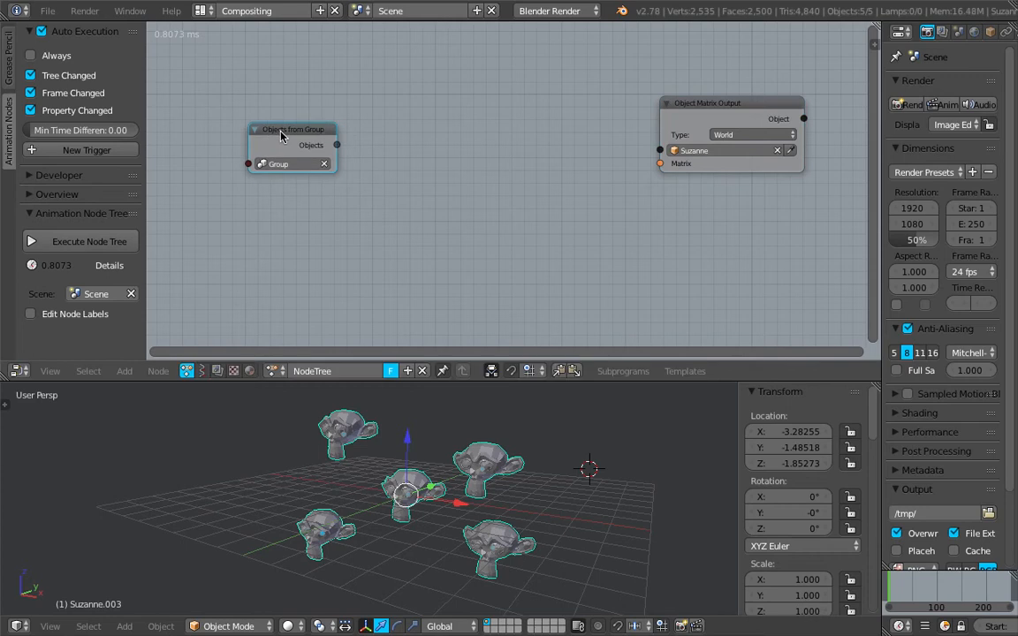
pyautogui.moveTo(729, 104); pyautogui.dragTo(716, 120)
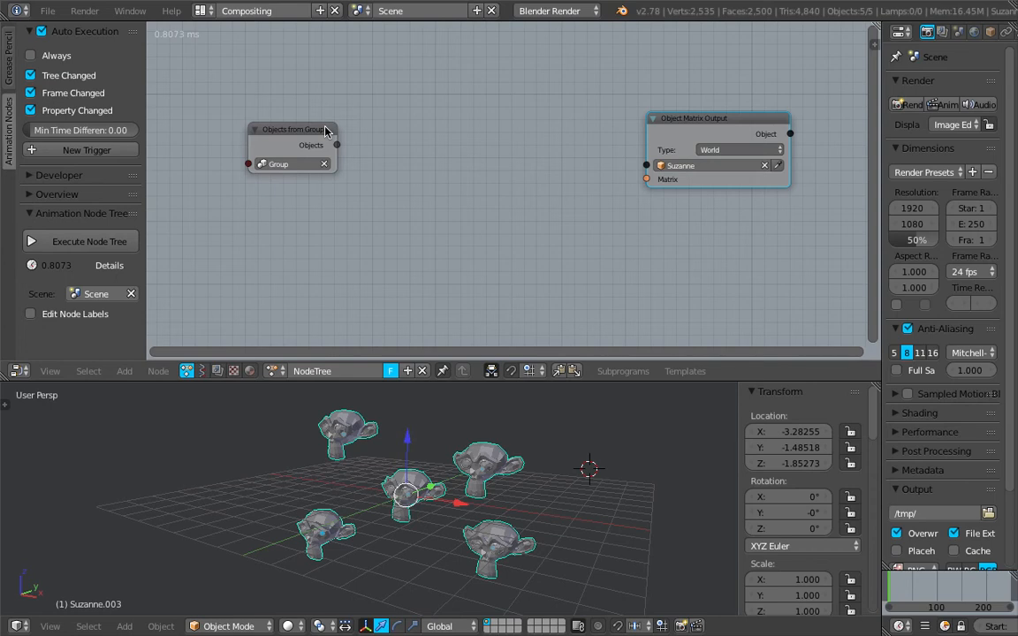
pyautogui.moveTo(325, 131); pyautogui.dragTo(274, 145)
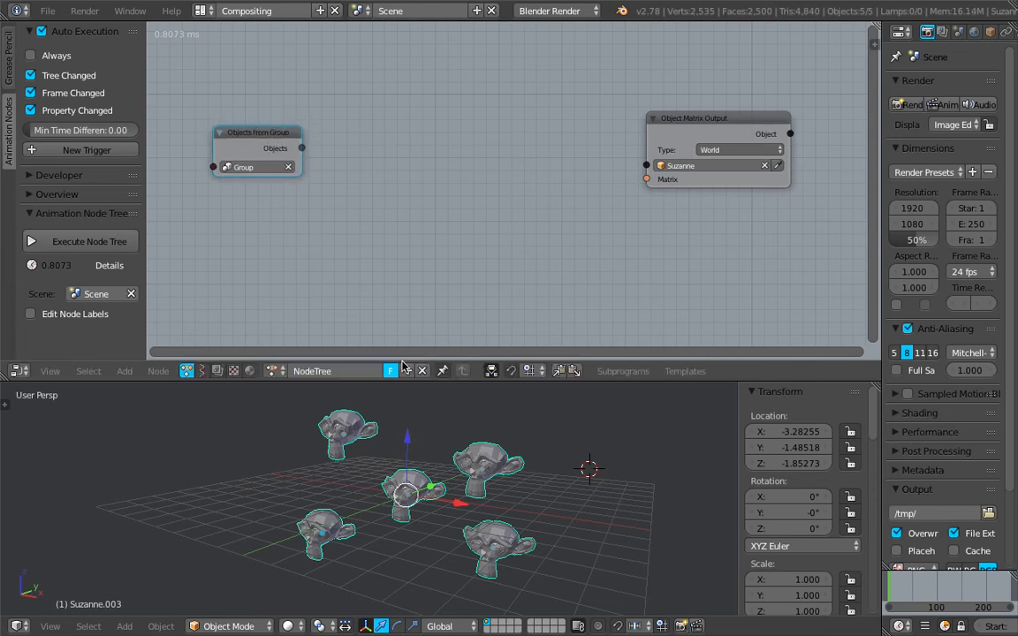
# Create a loop through the Objects output of the Objects from Group node
pyautogui.moveTo(471, 469); pyautogui.dragTo(416, 406, button='middle')
pyautogui.moveTo(287, 133)
pyautogui.mouseDown()
pyautogui.moveTo(294, 139)
pyautogui.moveTo(269, 134)
pyautogui.mouseUp()
pyautogui.scroll(1, 271, 135)
pyautogui.press('w')
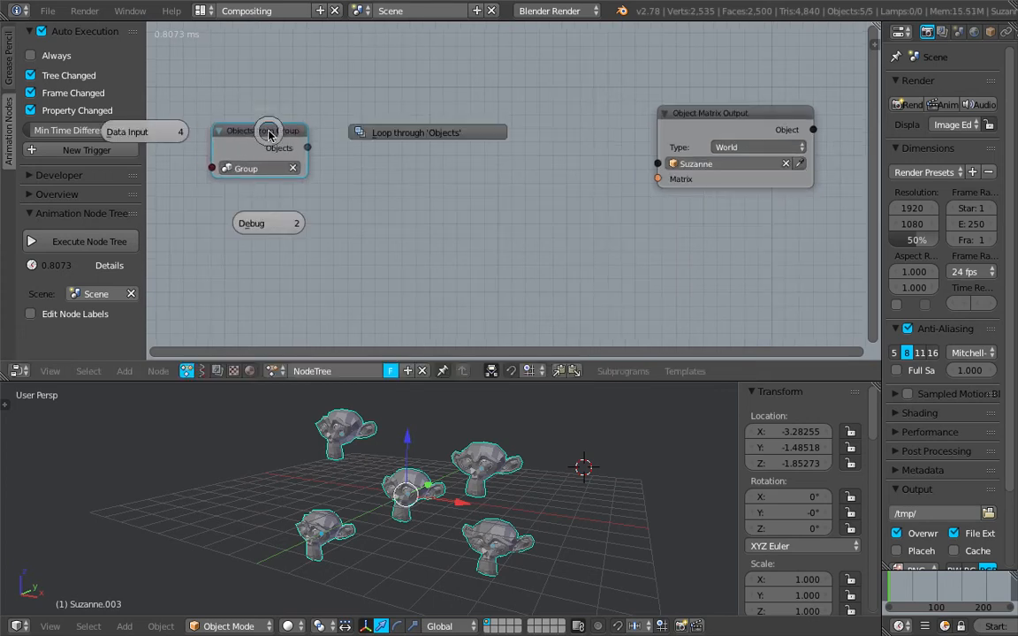
pyautogui.click(393, 139)
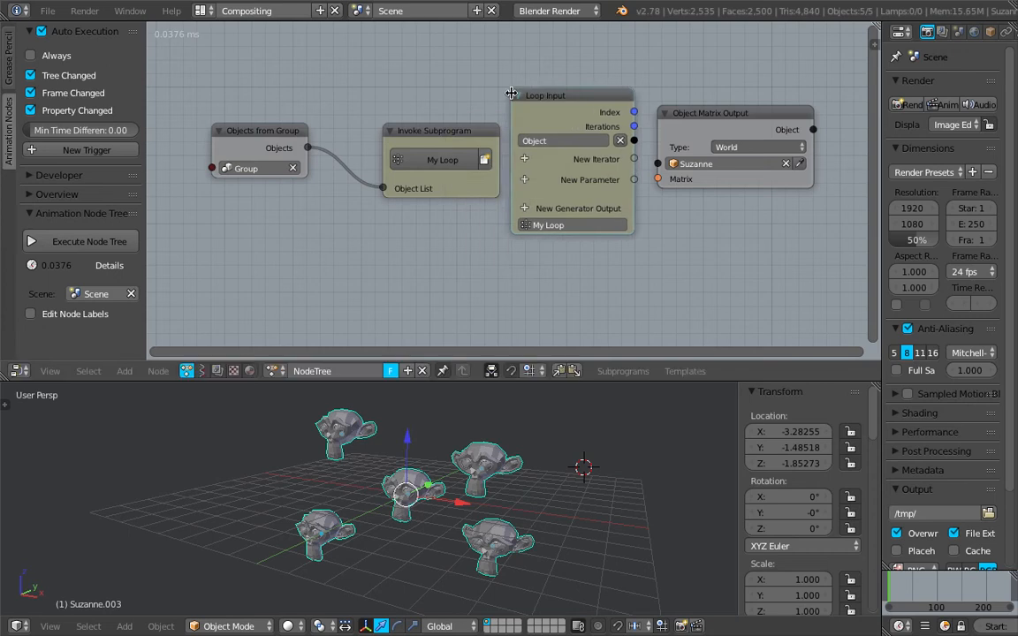
# Move Object Matrix Output well clear of the Loop Input node and widen the node editor and 3D view
pyautogui.moveTo(609, 126); pyautogui.dragTo(747, 137)
pyautogui.moveTo(522, 153); pyautogui.dragTo(625, 177)
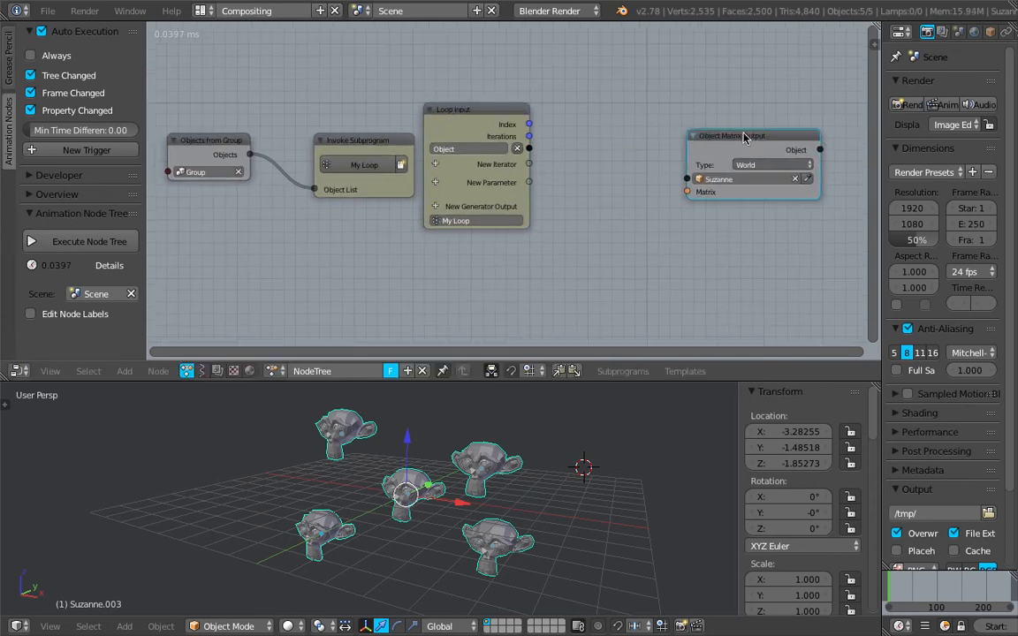
pyautogui.moveTo(745, 137); pyautogui.dragTo(767, 137)
pyautogui.moveTo(882, 92); pyautogui.dragTo(942, 92)
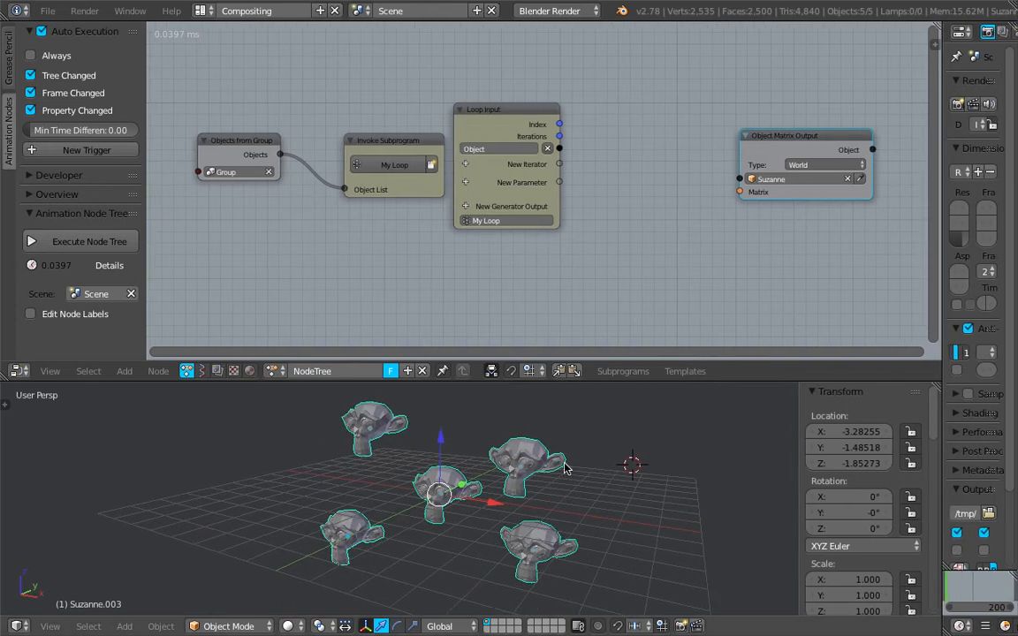
# Connect Loop Input's Object output to Object Matrix Output's Object input, and move the Loop Input node away from Invoke Subprogram
pyautogui.scroll(-1, 618, 208)
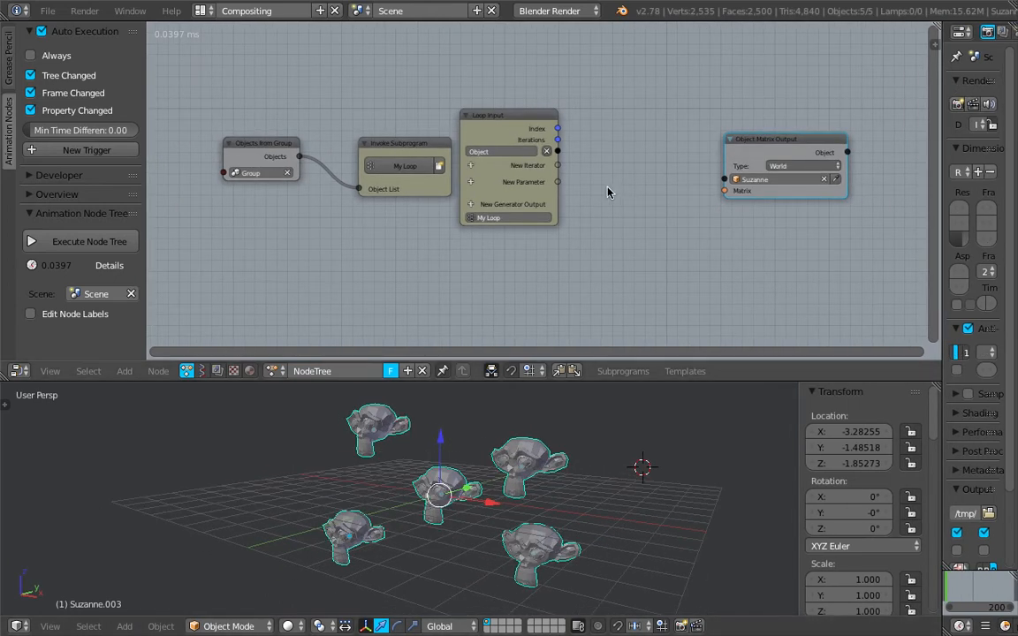
pyautogui.moveTo(607, 193); pyautogui.dragTo(618, 182, button='middle')
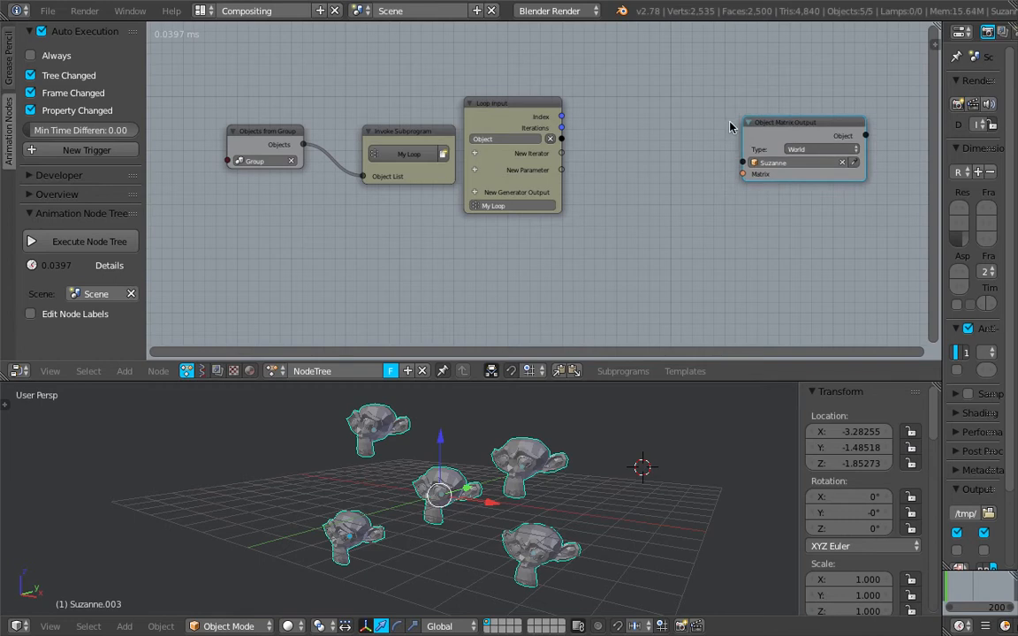
pyautogui.moveTo(693, 109); pyautogui.dragTo(609, 115, button='middle')
pyautogui.scroll(1, 583, 141)
pyautogui.moveTo(524, 140); pyautogui.dragTo(734, 166)
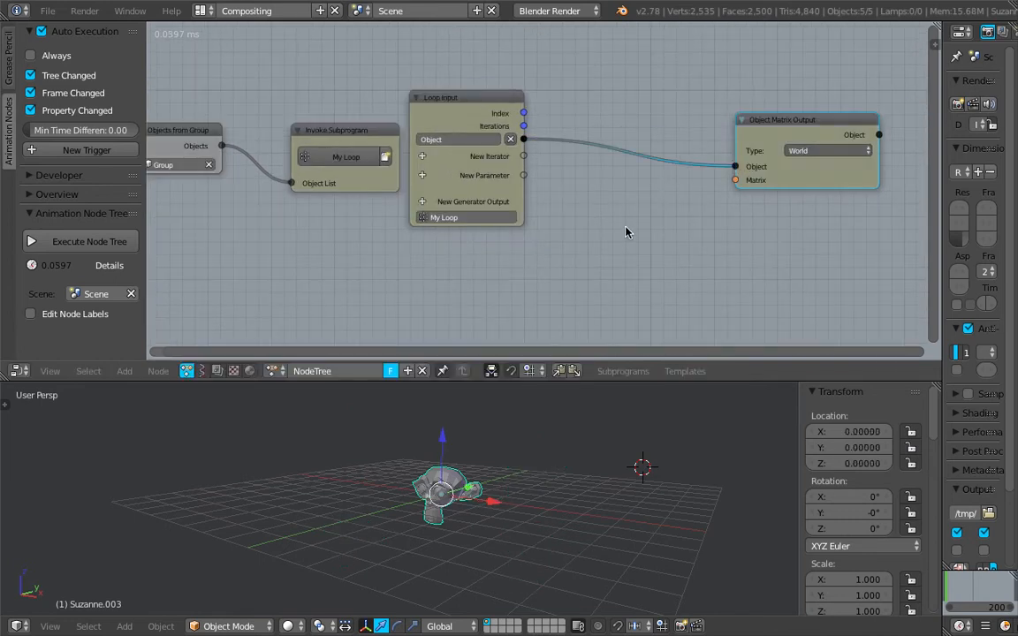
pyautogui.moveTo(415, 93); pyautogui.dragTo(457, 76)
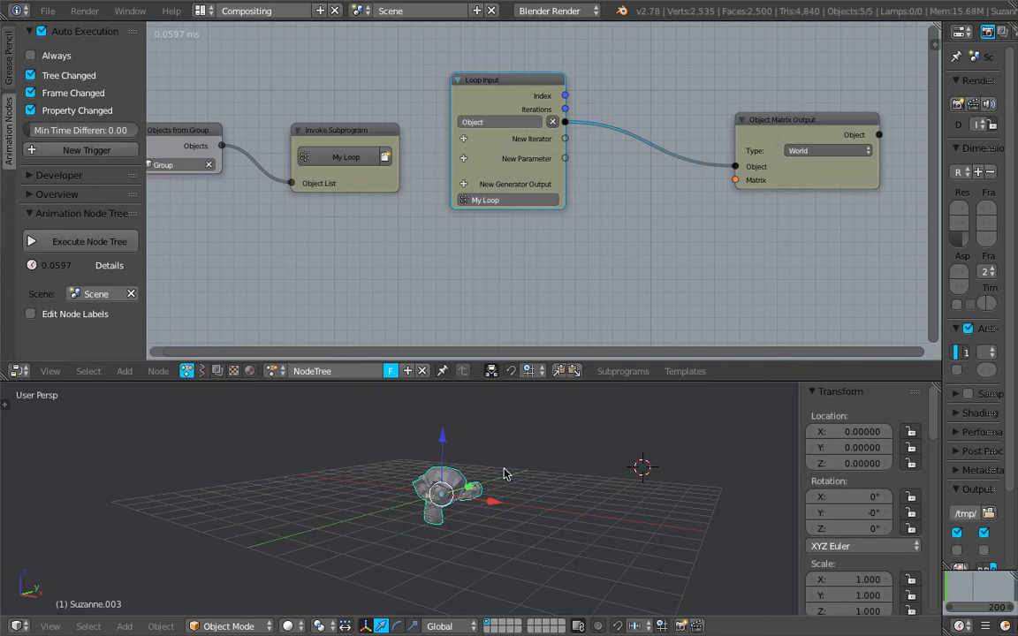
pyautogui.moveTo(465, 490); pyautogui.dragTo(500, 493, button='middle')
pyautogui.moveTo(623, 227)
pyautogui.mouseDown(button='middle')
pyautogui.moveTo(617, 217)
pyautogui.moveTo(644, 223)
pyautogui.moveTo(621, 224)
pyautogui.mouseUp(button='middle')
pyautogui.scroll(-1, 642, 224)
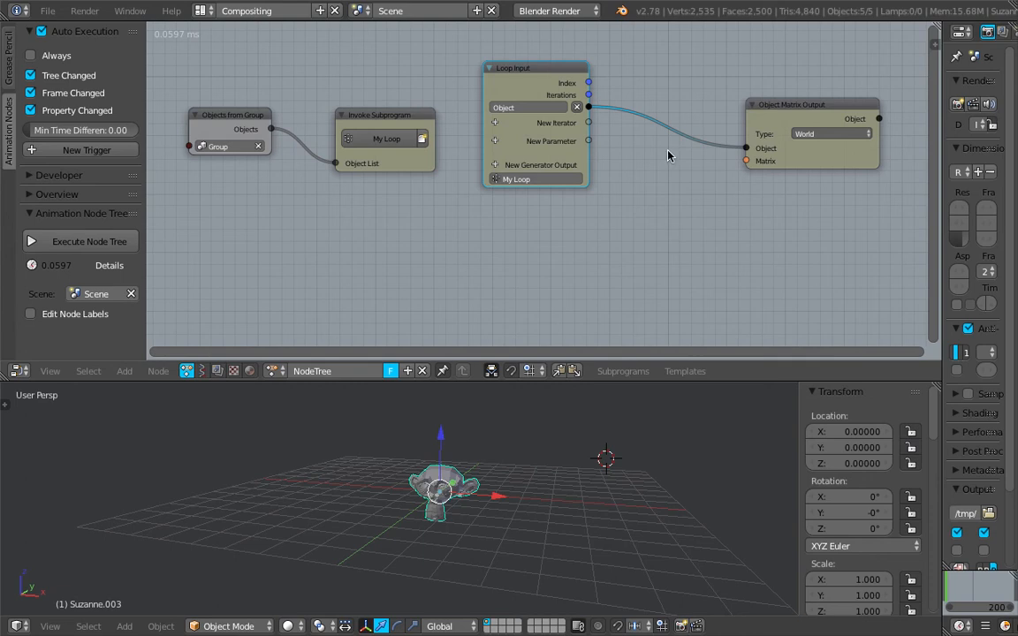
# Cut the link between Loop Input and Object Matrix Output, and spread the stacked monkeys apart again in the 3D view
pyautogui.keyDown('ctrl'); pyautogui.moveTo(673, 78); pyautogui.dragTo(651, 166); pyautogui.keyUp('ctrl')
pyautogui.moveTo(448, 492); pyautogui.dragTo(522, 551, button='right')
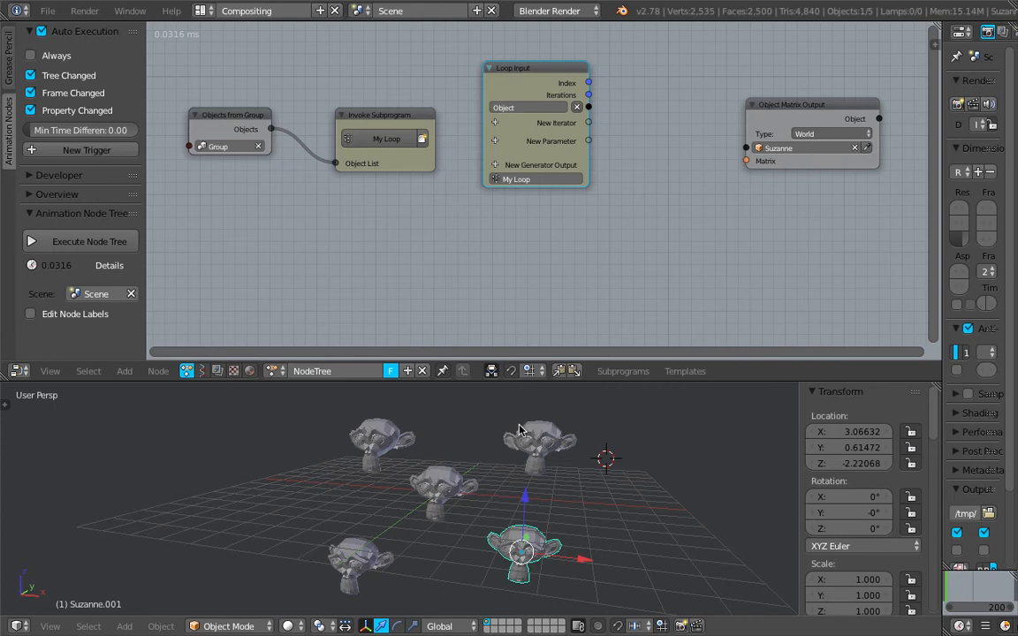
# Select all five monkeys and create their Initial Transforms ID keys from the current transforms
pyautogui.moveTo(543, 526); pyautogui.dragTo(530, 525, button='middle')
pyautogui.keyDown('shift'); pyautogui.rightClick(445, 493); pyautogui.keyUp('shift')
pyautogui.keyDown('shift'); pyautogui.rightClick(540, 448); pyautogui.keyUp('shift')
pyautogui.keyDown('shift'); pyautogui.rightClick(529, 544); pyautogui.keyUp('shift')
pyautogui.keyDown('shift'); pyautogui.rightClick(381, 440); pyautogui.keyUp('shift')
pyautogui.keyDown('shift'); pyautogui.rightClick(361, 557); pyautogui.keyUp('shift')
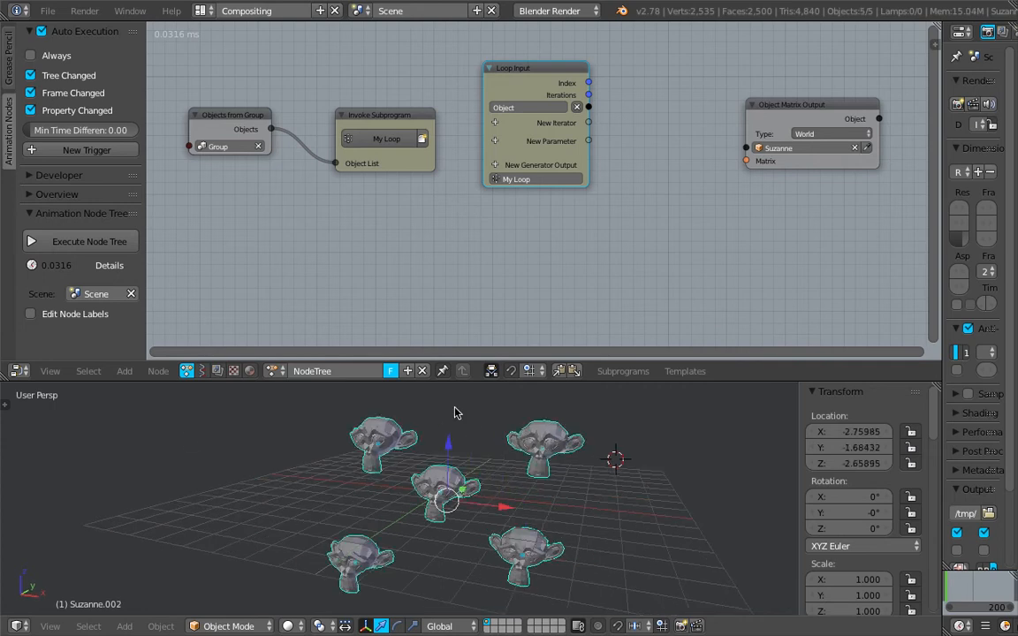
pyautogui.click(10, 408)
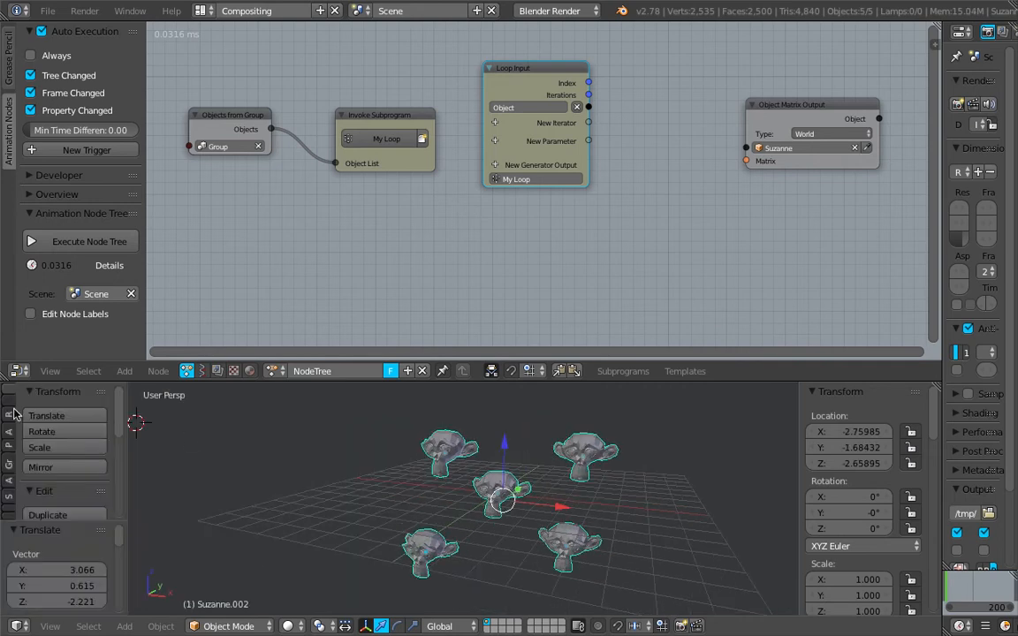
pyautogui.click(9, 509)
pyautogui.moveTo(130, 432); pyautogui.dragTo(219, 446)
pyautogui.scroll(3, 165, 448)
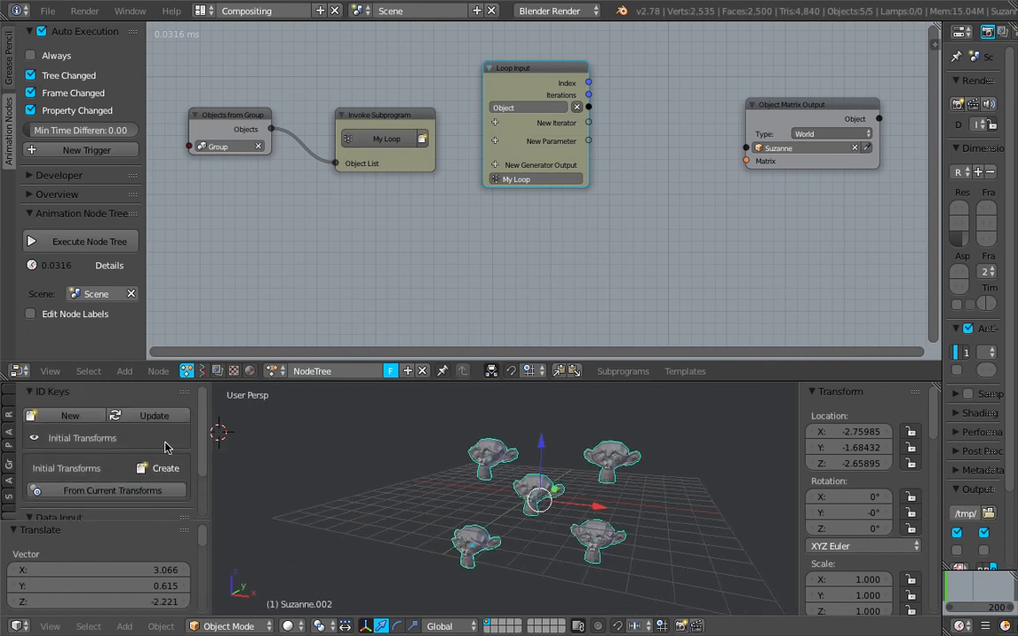
pyautogui.scroll(-3, 165, 447)
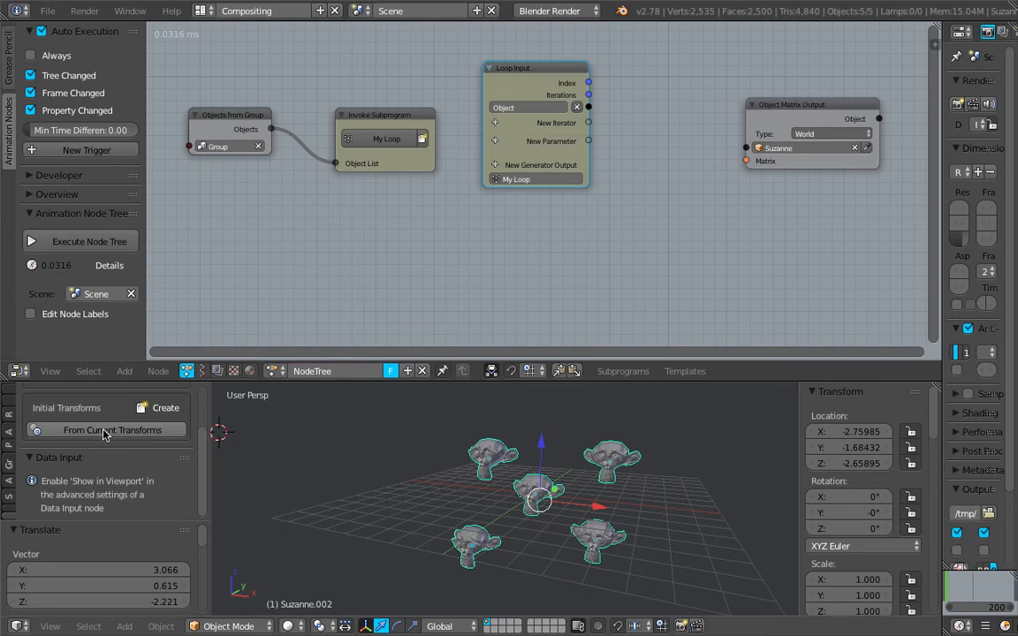
pyautogui.click(114, 431)
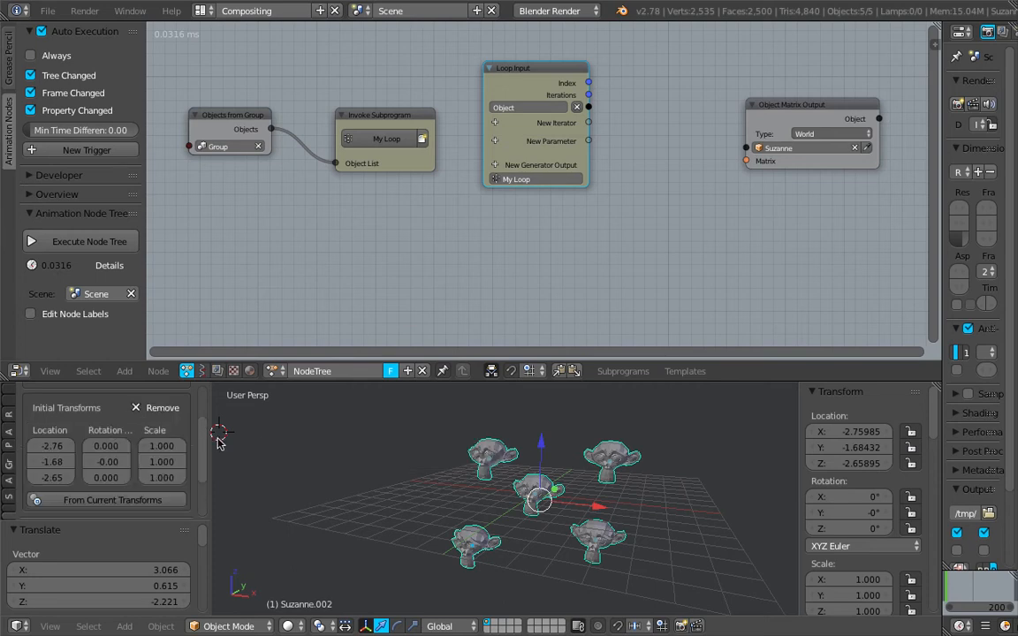
pyautogui.moveTo(209, 438); pyautogui.dragTo(225, 438)
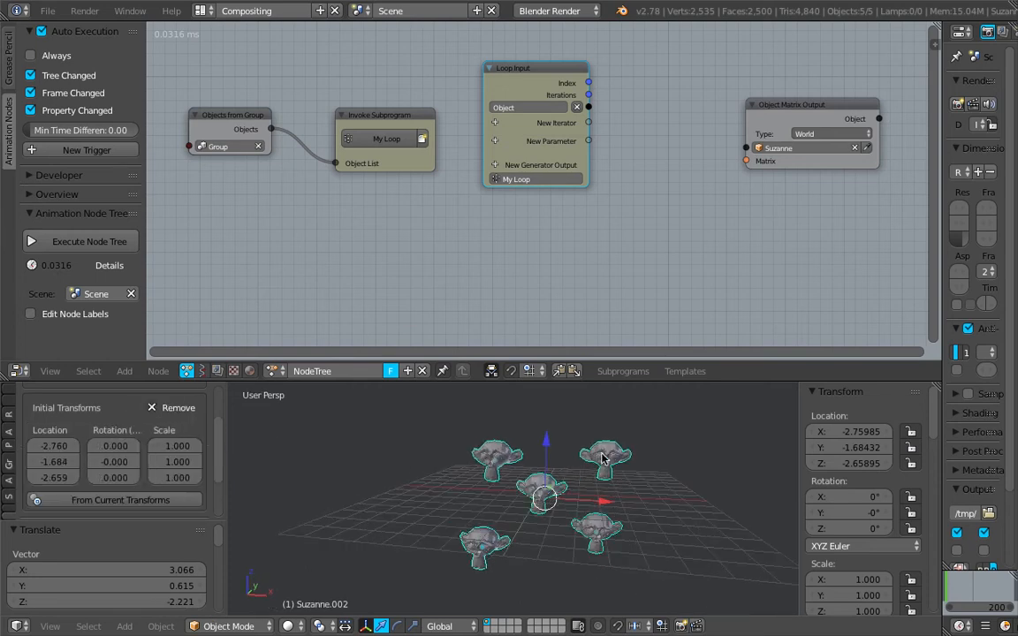
# Zoom in on the monkeys and save the Blender file
pyautogui.scroll(1, 656, 485)
pyautogui.keyDown('shift'); pyautogui.moveTo(658, 485); pyautogui.dragTo(673, 458, button='middle'); pyautogui.keyUp('shift')
pyautogui.hotkey('ctrl', 's')
pyautogui.hotkey('ctrl', 's')
pyautogui.click(587, 407)
# Search for "initi", place an Object Initial Transforms node beside Loop Input and connect Loop Input's Object output to its Object input
pyautogui.keyDown('ctrl'); pyautogui.hscroll(2, 559, 296); pyautogui.keyUp('ctrl')
pyautogui.hotkey('shift', 'a')
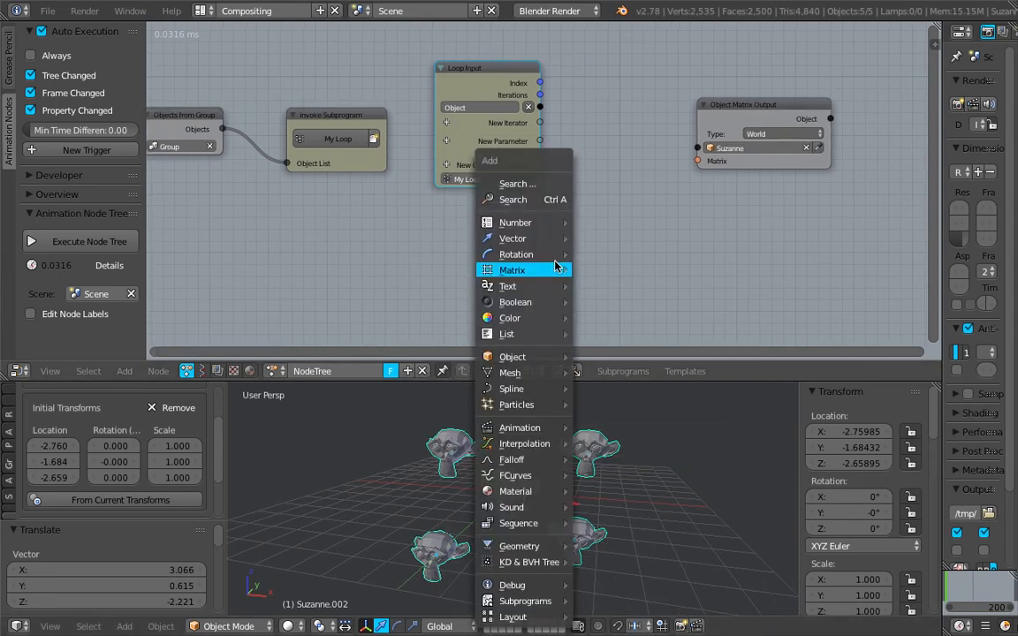
pyautogui.click(550, 201)
pyautogui.write('init')
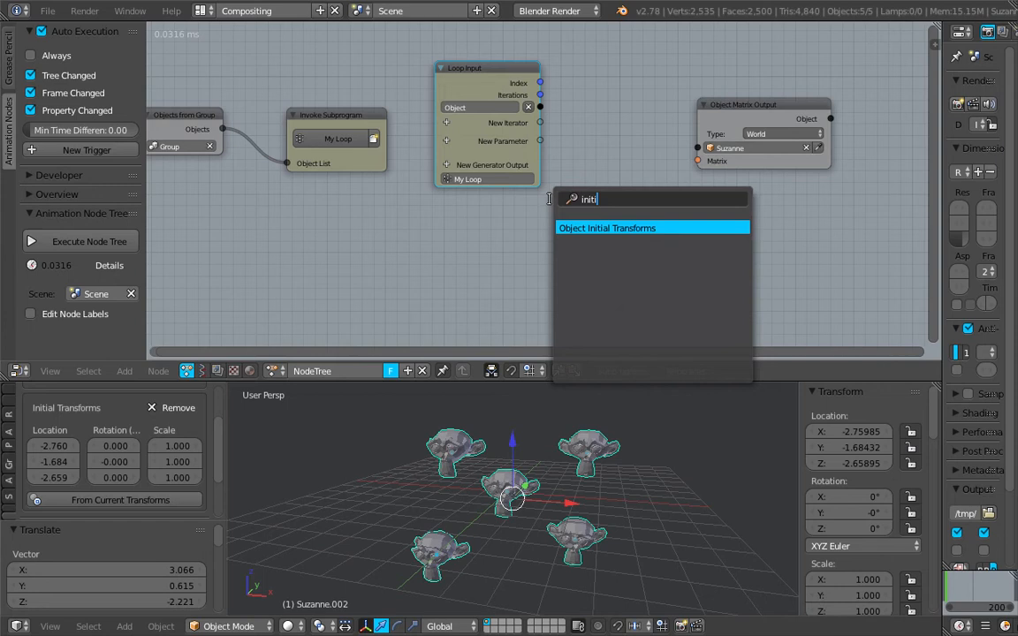
pyautogui.write('i')
pyautogui.press('Return')
pyautogui.click(569, 132)
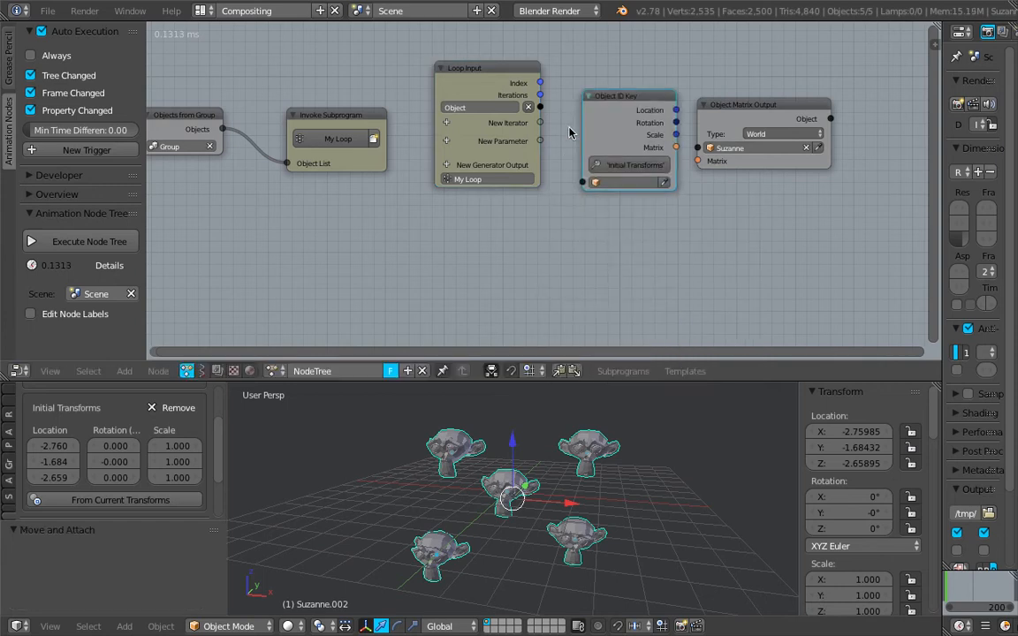
pyautogui.moveTo(540, 107); pyautogui.dragTo(582, 182)
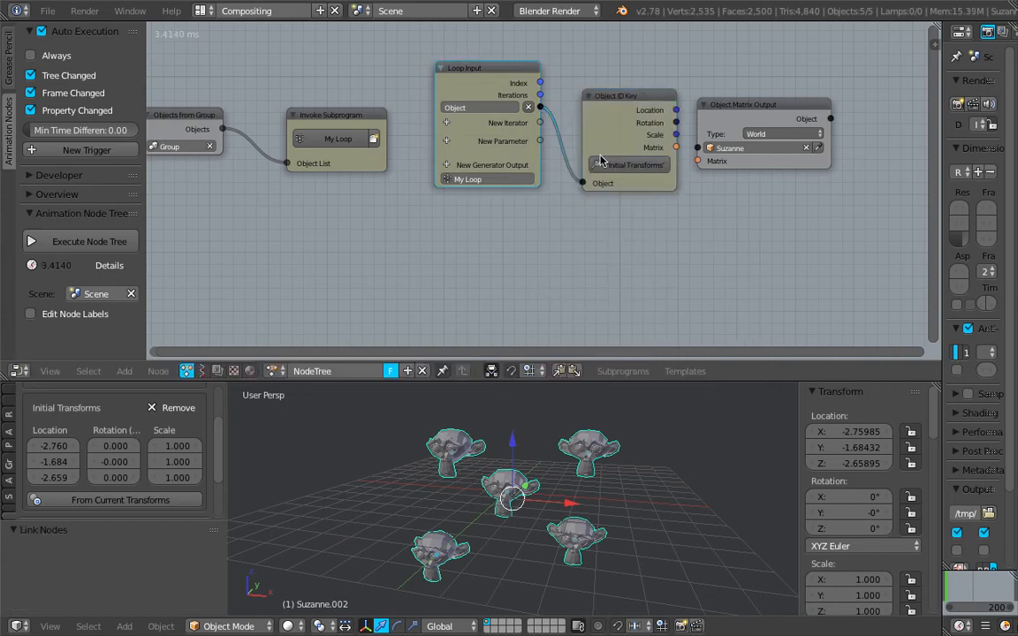
# Link Object ID Key's Matrix output to Object Matrix Output's Matrix input and spread the two nodes apart
pyautogui.moveTo(699, 122); pyautogui.dragTo(642, 129, button='middle')
pyautogui.moveTo(642, 129); pyautogui.dragTo(690, 130)
pyautogui.scroll(1, 690, 130)
pyautogui.moveTo(632, 149); pyautogui.dragTo(743, 176)
pyautogui.moveTo(773, 101); pyautogui.dragTo(806, 113)
pyautogui.moveTo(790, 143); pyautogui.dragTo(693, 125, button='middle')
pyautogui.moveTo(610, 145); pyautogui.dragTo(537, 150, button='middle')
pyautogui.moveTo(629, 104); pyautogui.dragTo(729, 115)
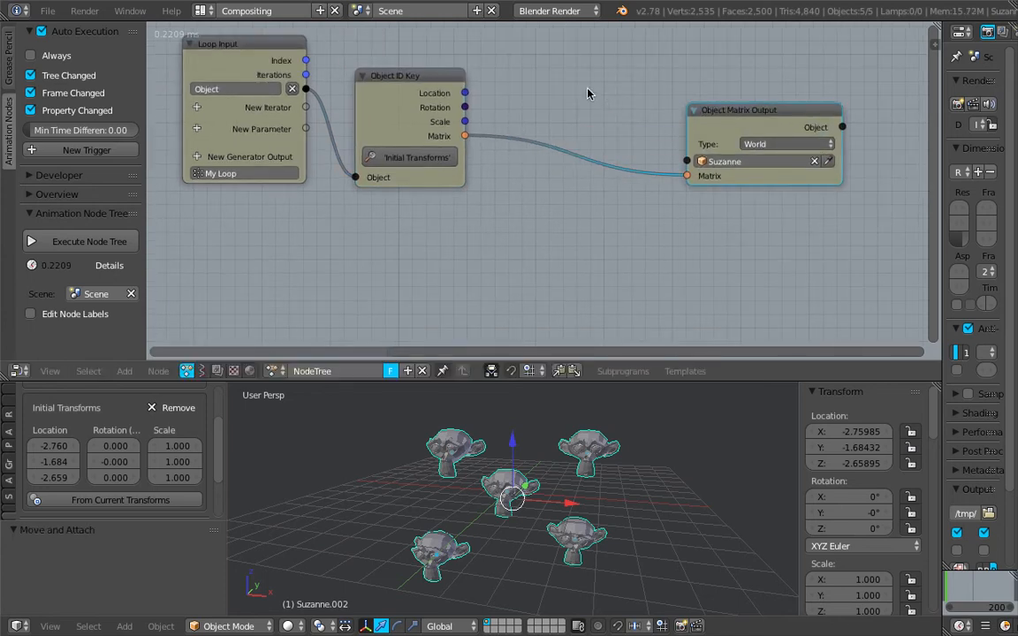
# Search for "animate" and place an Animate Matrix node below the link between Object ID Key and Object Matrix Output
pyautogui.hotkey('ctrl', 'a')
pyautogui.write('anima')
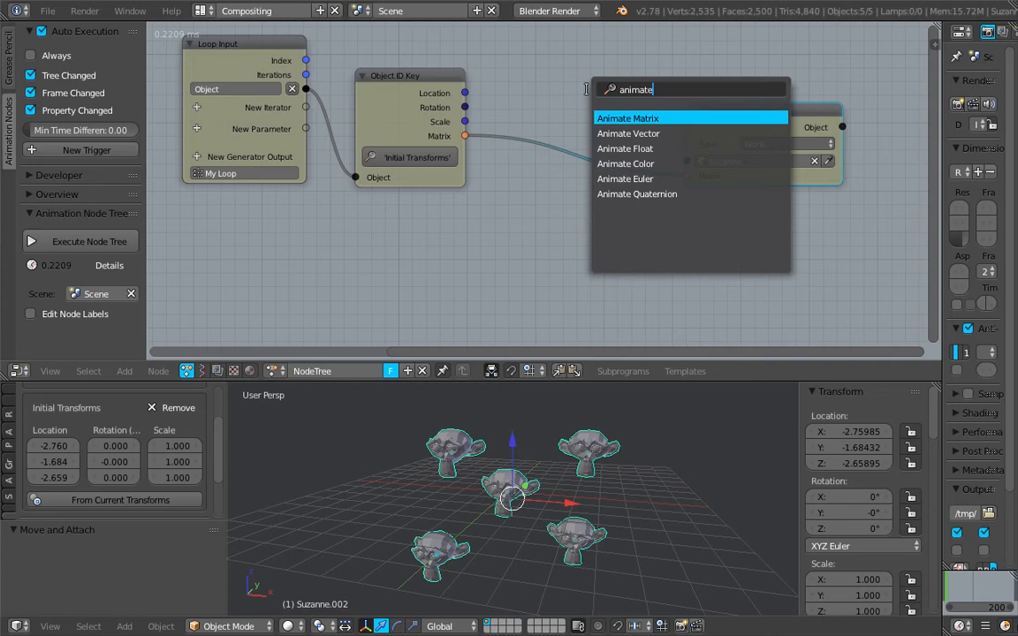
pyautogui.write('te')
pyautogui.press('Return')
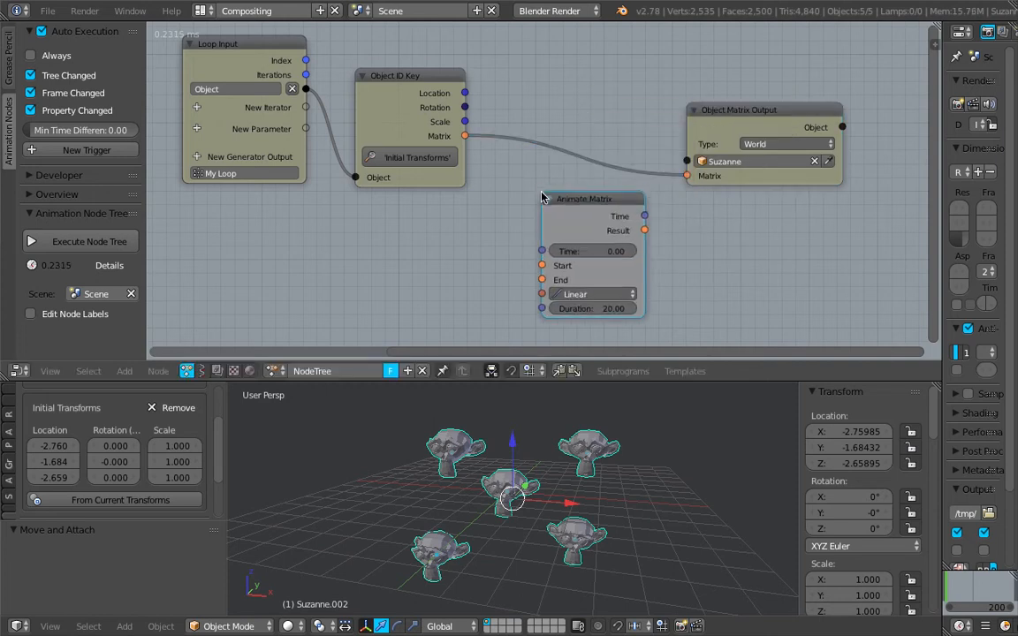
pyautogui.click(541, 189)
# Link Object ID Key's Matrix to Animate Matrix's End and its Result to Object Matrix Output's Matrix, and try different Time values
pyautogui.moveTo(540, 189); pyautogui.dragTo(548, 157, button='middle')
pyautogui.moveTo(477, 105); pyautogui.dragTo(480, 108)
pyautogui.moveTo(500, 150); pyautogui.dragTo(544, 245)
pyautogui.moveTo(653, 196); pyautogui.dragTo(696, 142)
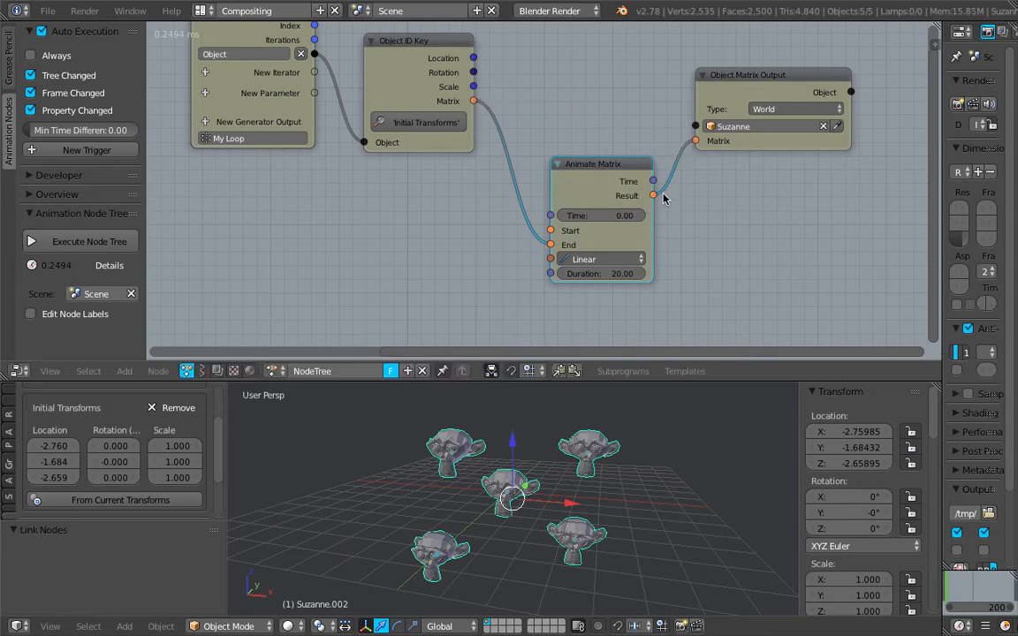
pyautogui.moveTo(605, 215); pyautogui.dragTo(609, 216)
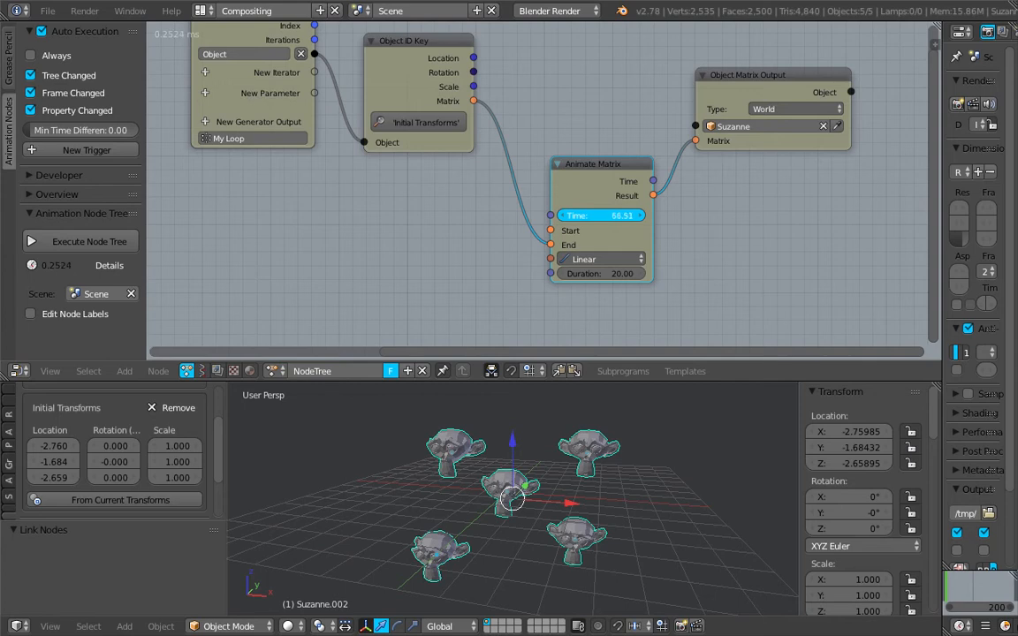
pyautogui.moveTo(606, 215); pyautogui.dragTo(605, 216)
# Search for "compose", place a Compose Matrix node below Object ID Key and link its Matrix output to Animate Matrix's Start
pyautogui.scroll(-1, 599, 213)
pyautogui.moveTo(427, 211); pyautogui.dragTo(444, 206, button='middle')
pyautogui.hotkey('ctrl', 'a')
pyautogui.write('compose')
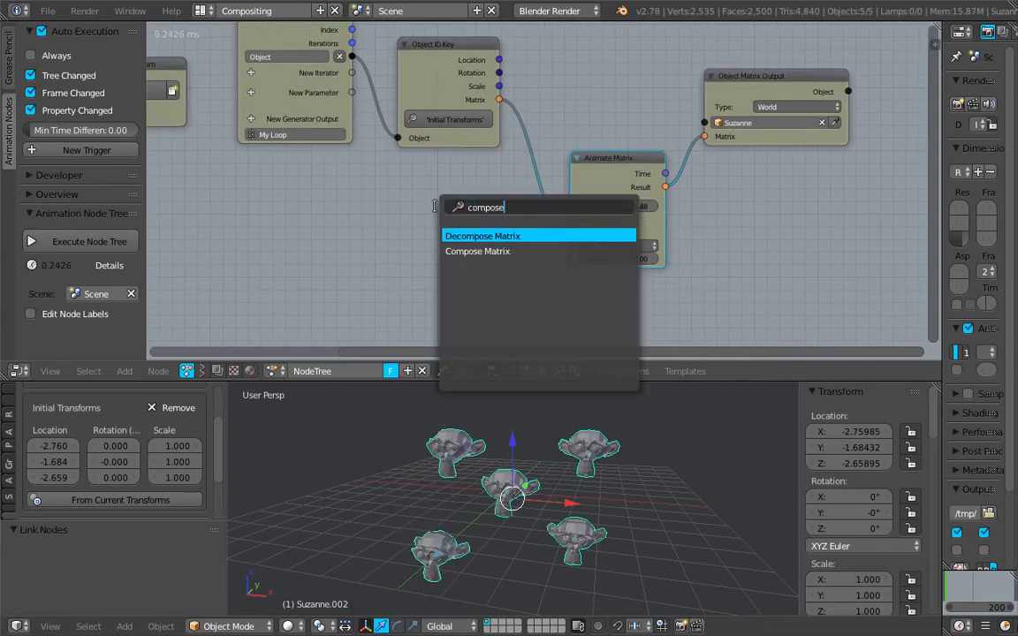
pyautogui.press('Down')
pyautogui.press('Return')
pyautogui.click(391, 177)
pyautogui.moveTo(394, 175); pyautogui.dragTo(398, 150, button='middle')
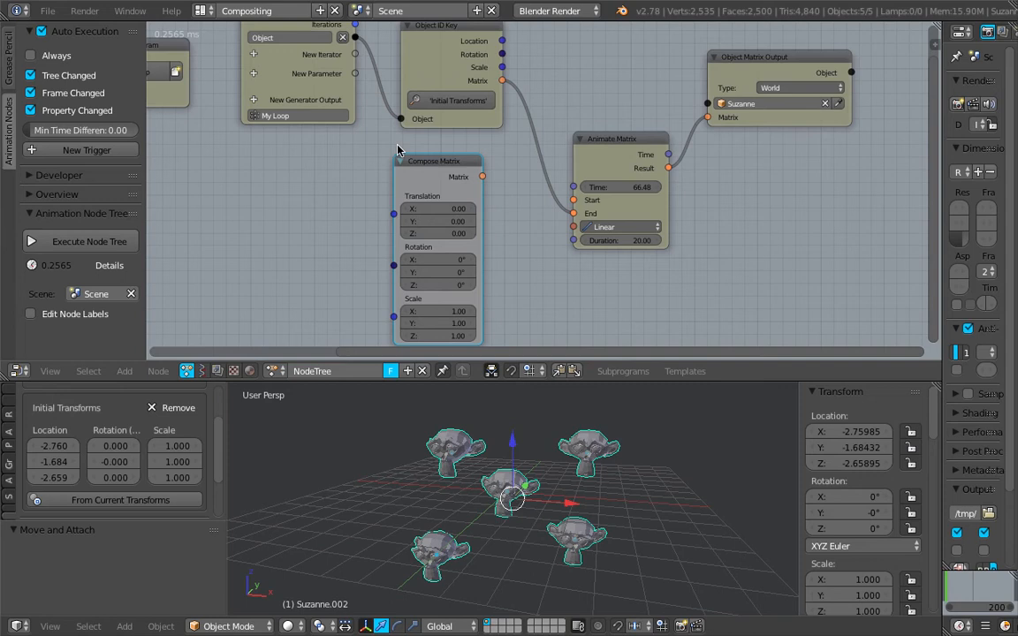
pyautogui.moveTo(481, 171); pyautogui.dragTo(572, 183)
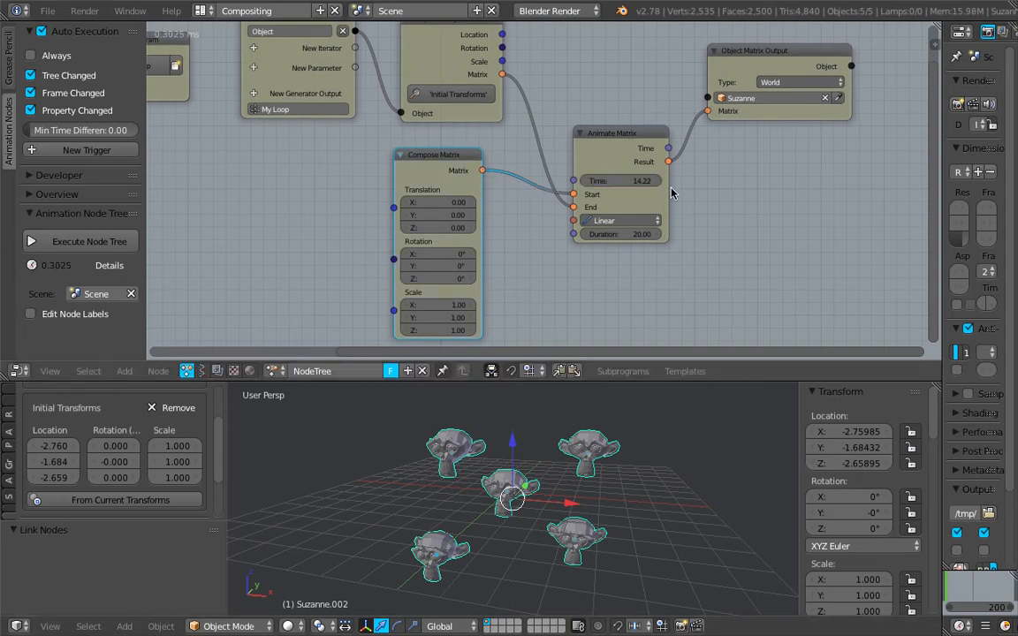
# Link Loop Input's Object output to Object Matrix Output's Object input and set Animate Matrix's Time to 0
pyautogui.moveTo(522, 69); pyautogui.dragTo(530, 151, button='middle')
pyautogui.moveTo(365, 114); pyautogui.dragTo(716, 179)
pyautogui.moveTo(601, 271); pyautogui.dragTo(636, 195, button='middle')
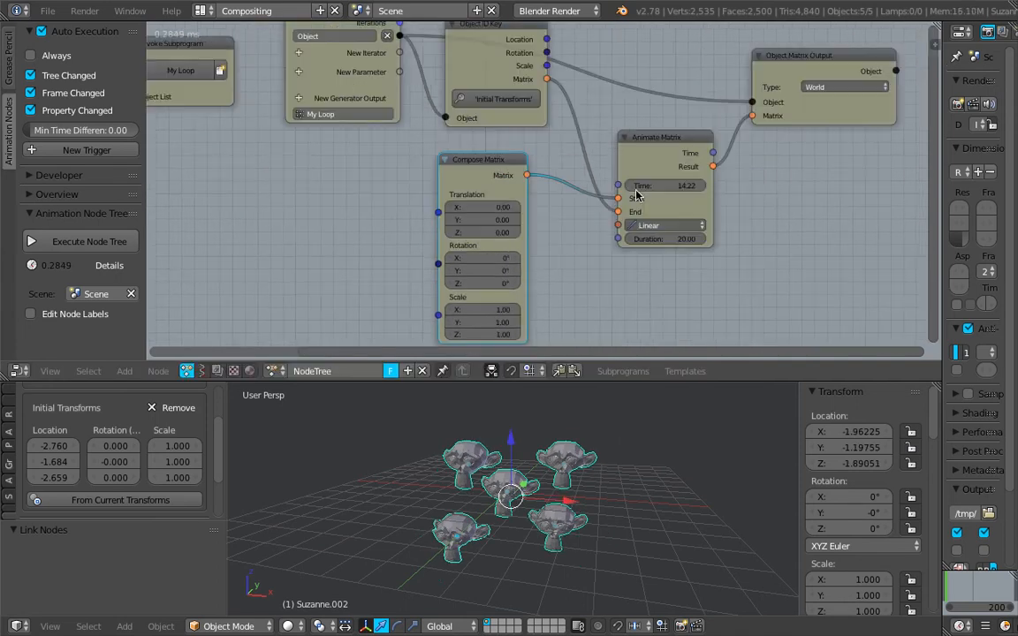
pyautogui.moveTo(678, 186); pyautogui.dragTo(521, 185)
pyautogui.click(678, 186)
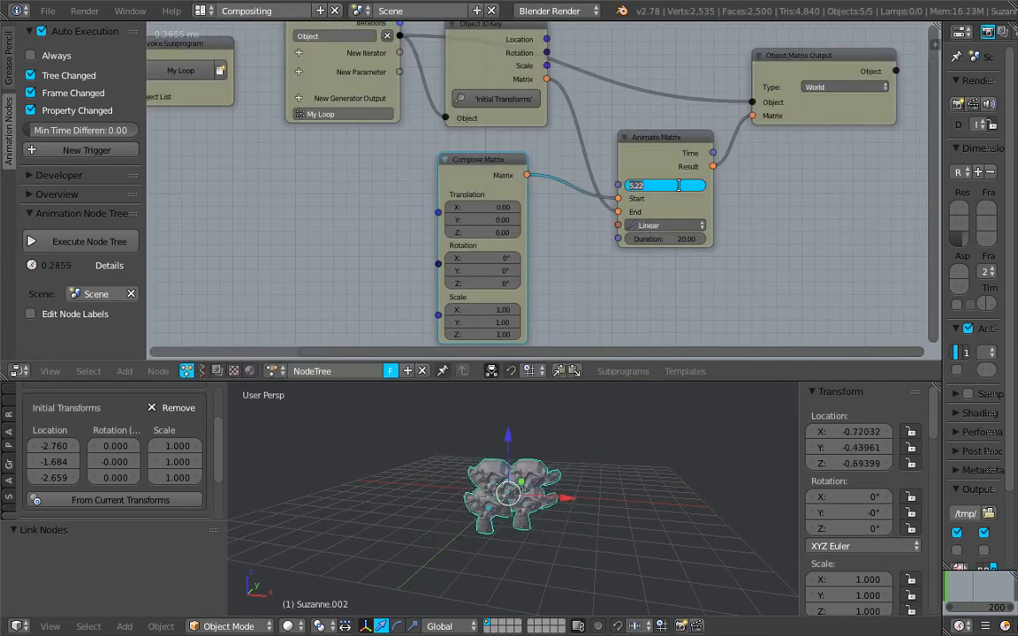
pyautogui.write('0')
pyautogui.press('Return')
# Reposition the Compose Matrix node slightly and scrub Animate Matrix's Time up to 27.90
pyautogui.scroll(1, 538, 179)
pyautogui.click(479, 183)
pyautogui.moveTo(479, 183); pyautogui.dragTo(481, 199)
pyautogui.moveTo(497, 215); pyautogui.dragTo(491, 166, button='middle')
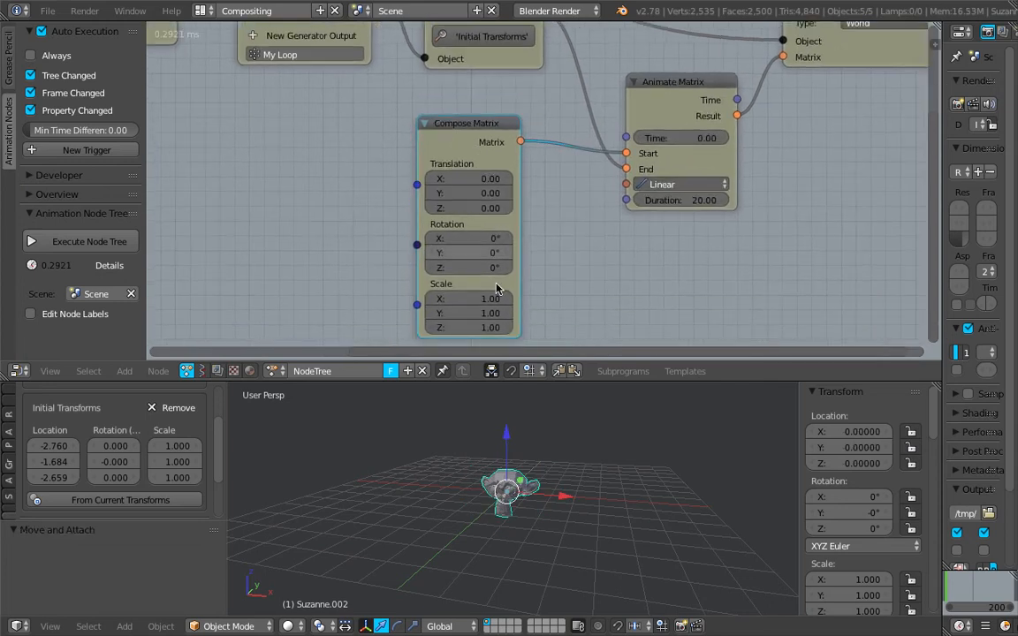
pyautogui.moveTo(658, 138); pyautogui.dragTo(871, 138)
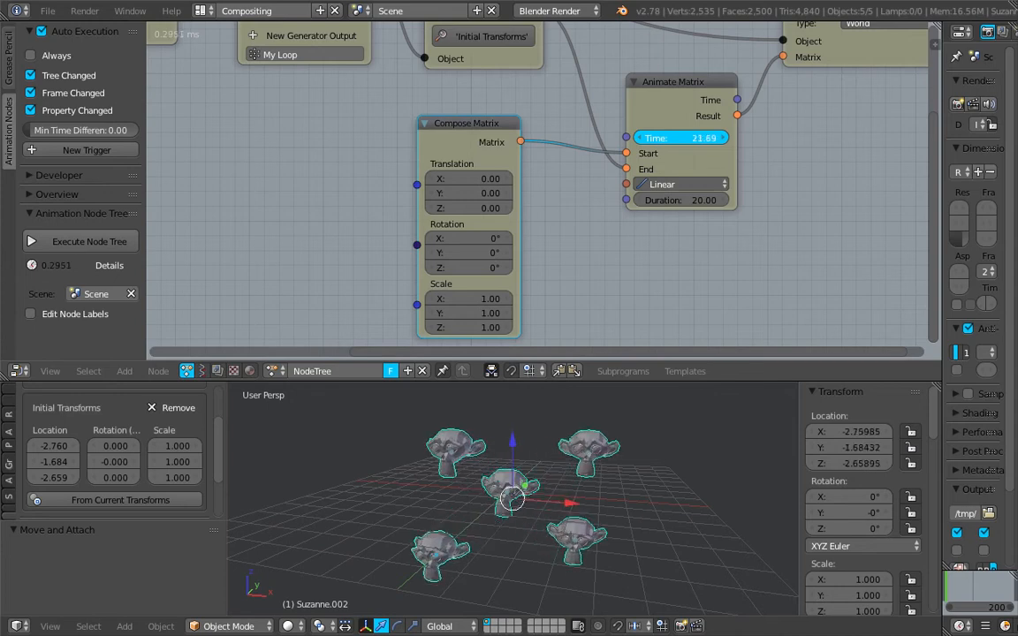
pyautogui.moveTo(974, 138); pyautogui.dragTo(925, 138)
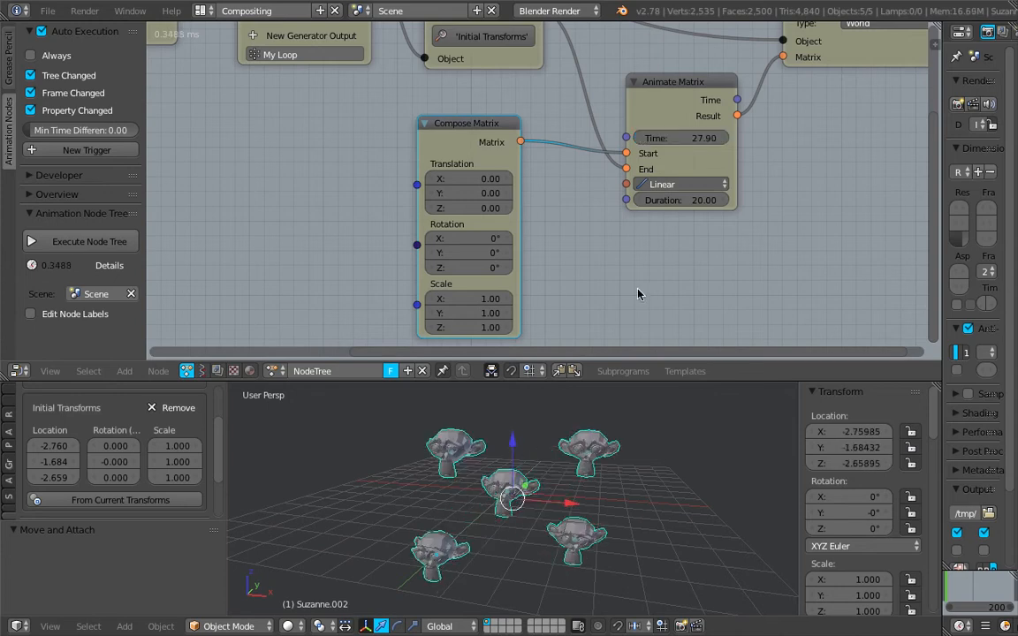
pyautogui.moveTo(606, 561); pyautogui.dragTo(586, 528, button='middle')
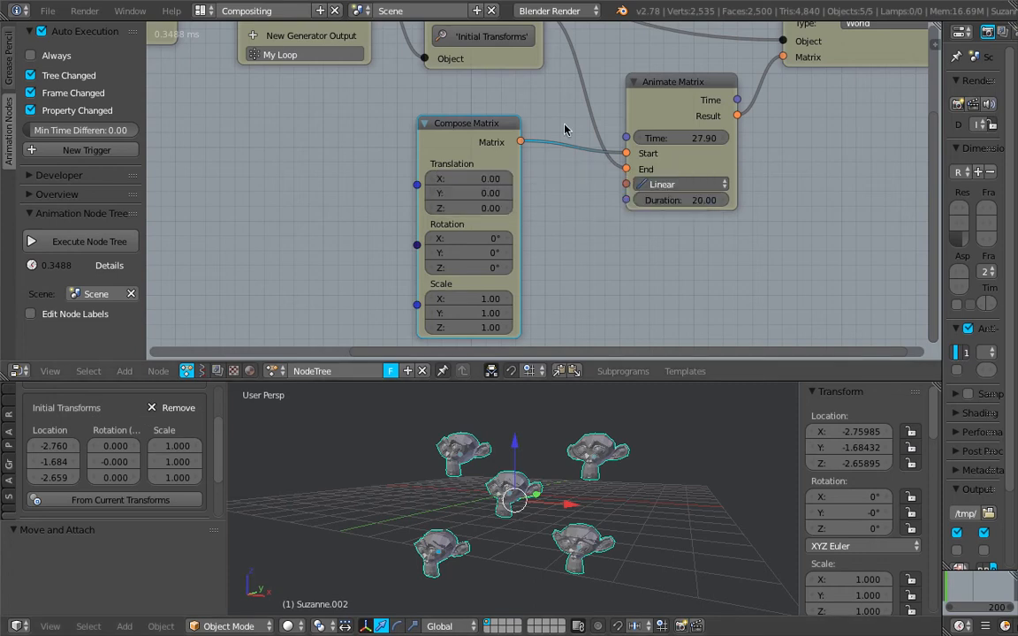
# Swap the Animate Matrix inputs: feed Compose Matrix into End and Object ID Key's Matrix into Start
pyautogui.moveTo(618, 155); pyautogui.dragTo(623, 193, button='middle')
pyautogui.moveTo(631, 191); pyautogui.dragTo(630, 206)
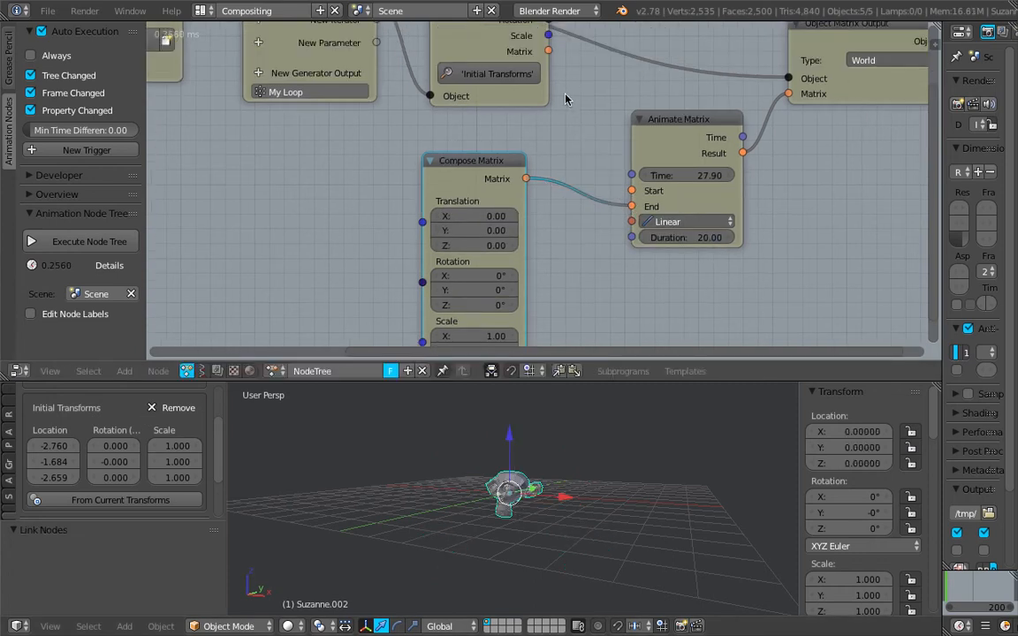
pyautogui.moveTo(565, 99); pyautogui.dragTo(562, 124, button='middle')
pyautogui.moveTo(546, 75); pyautogui.dragTo(628, 215)
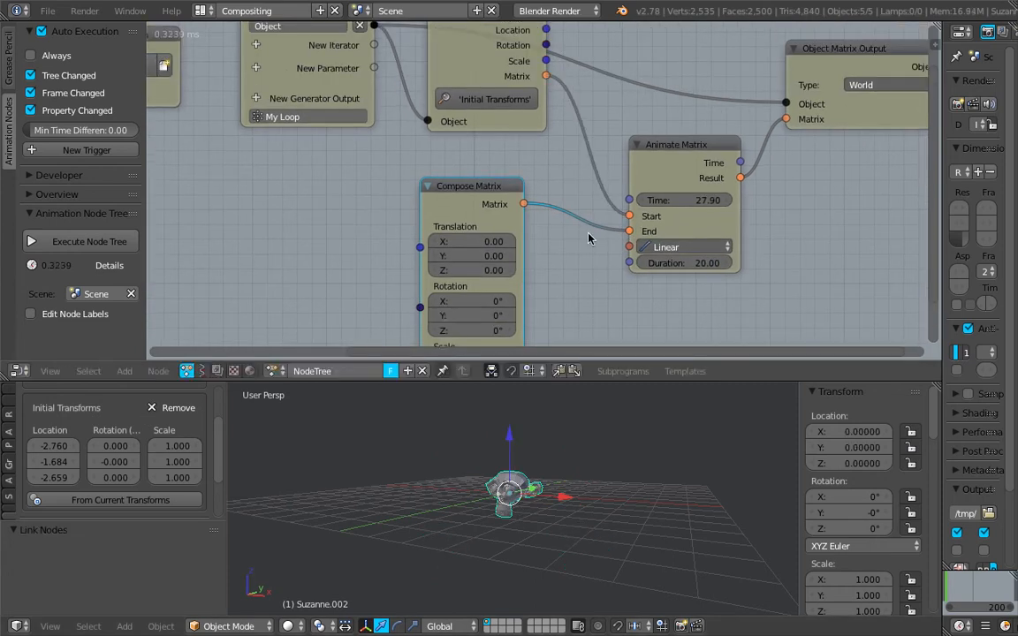
# Reset Animate Matrix's Time to 0 and scrub it to test the swapped start and end matrices
pyautogui.click(700, 200)
pyautogui.write('0')
pyautogui.press('Return')
pyautogui.moveTo(701, 201); pyautogui.dragTo(636, 201)
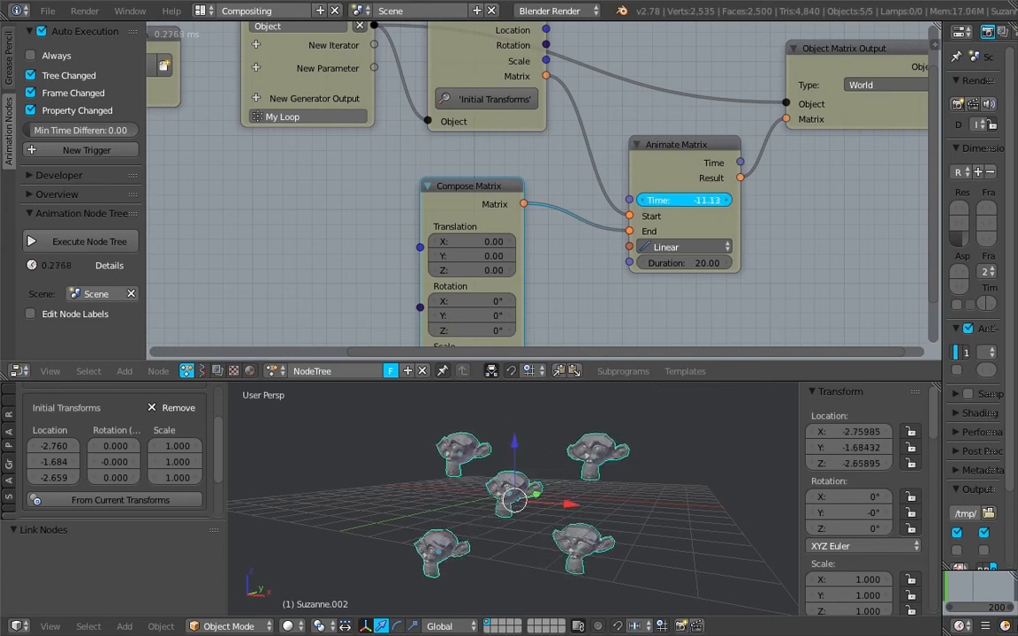
pyautogui.scroll(-2, 682, 205)
pyautogui.moveTo(682, 205); pyautogui.dragTo(715, 197, button='middle')
pyautogui.moveTo(715, 197)
pyautogui.mouseDown()
pyautogui.moveTo(742, 194)
pyautogui.moveTo(685, 194)
pyautogui.moveTo(733, 194)
pyautogui.moveTo(711, 196)
pyautogui.mouseUp()
# Set Compose Matrix's X translation to -0.42 and Animate Matrix's Time to 9.39
pyautogui.moveTo(510, 178); pyautogui.dragTo(519, 150)
pyautogui.moveTo(534, 197)
pyautogui.mouseDown()
pyautogui.moveTo(557, 197)
pyautogui.moveTo(530, 196)
pyautogui.mouseUp()
pyautogui.moveTo(698, 189); pyautogui.dragTo(746, 189)
pyautogui.moveTo(521, 169); pyautogui.dragTo(528, 186)
# Hide the node editor's tool shelf to make more room for the node tree
pyautogui.scroll(-4, 530, 195)
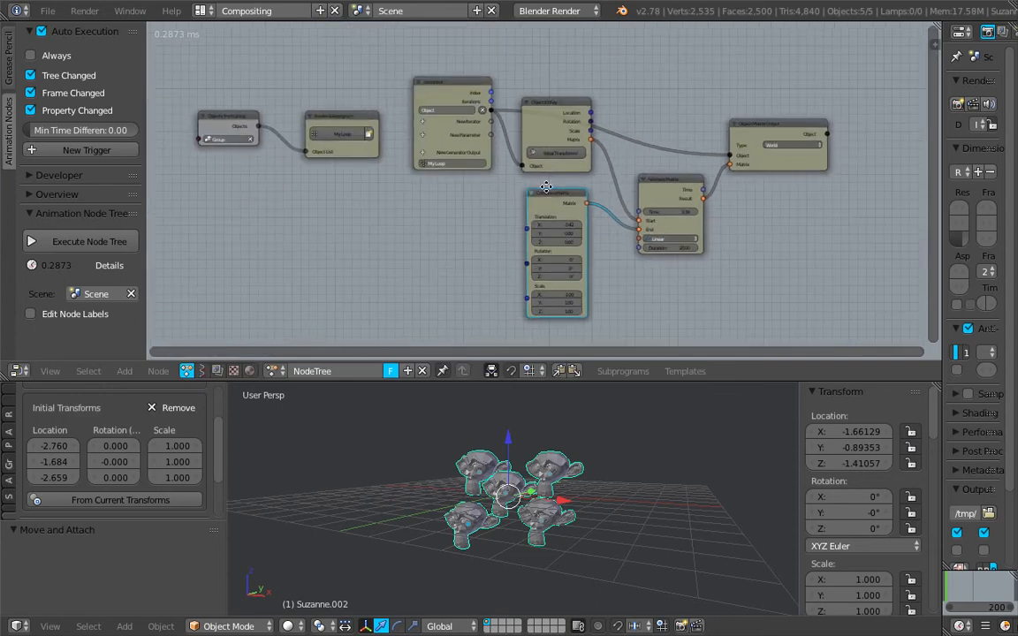
pyautogui.scroll(1, 318, 115)
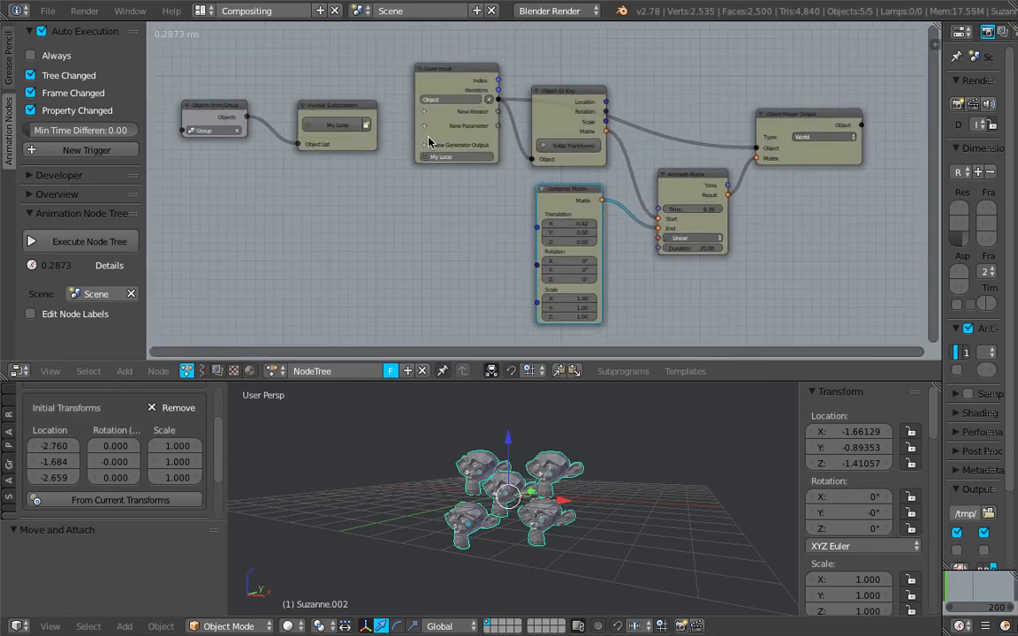
pyautogui.scroll(1, 442, 141)
pyautogui.moveTo(492, 125); pyautogui.dragTo(492, 129, button='middle')
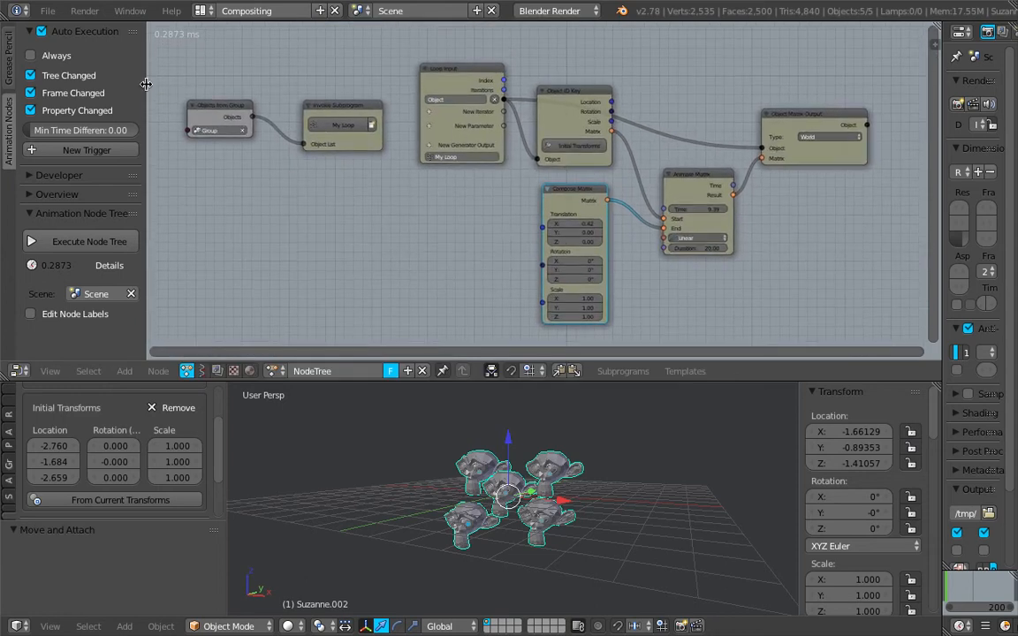
pyautogui.moveTo(145, 83); pyautogui.dragTo(100, 84)
pyautogui.scroll(2, 372, 100)
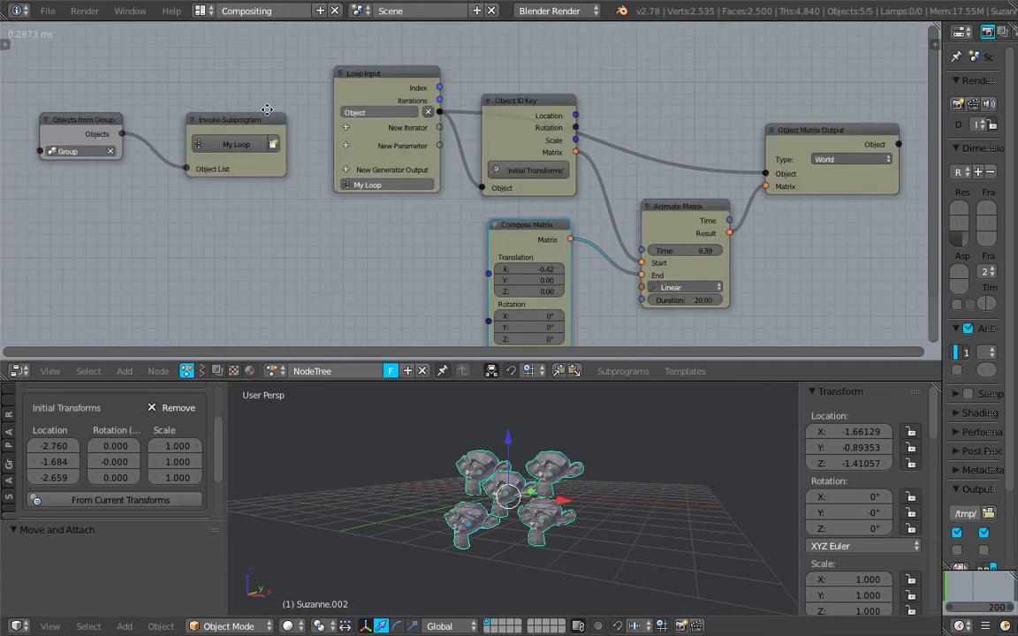
# Delete the Invoke Subprogram and Loop Input nodes
pyautogui.moveTo(226, 143); pyautogui.dragTo(222, 118)
pyautogui.moveTo(394, 90)
pyautogui.mouseDown()
pyautogui.moveTo(389, 80)
pyautogui.moveTo(380, 92)
pyautogui.mouseUp()
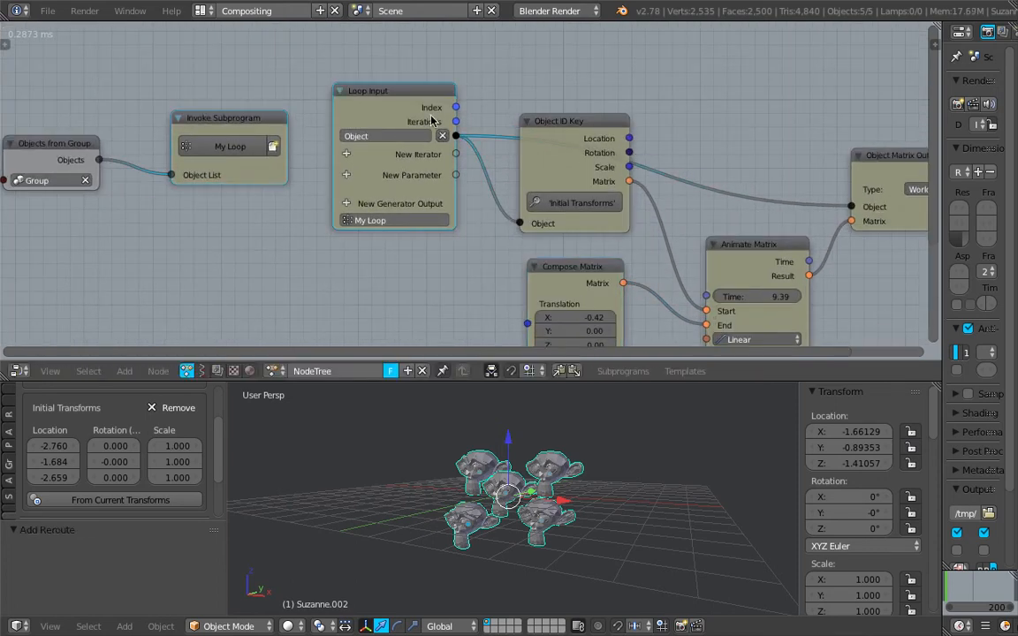
pyautogui.press('x')
# Move Object ID Key closer to Objects from Group and cut its Matrix link to Animate Matrix
pyautogui.scroll(-2, 486, 146)
pyautogui.moveTo(497, 154); pyautogui.dragTo(435, 133, button='middle')
pyautogui.moveTo(489, 115); pyautogui.dragTo(312, 88)
pyautogui.keyDown('ctrl'); pyautogui.moveTo(408, 183); pyautogui.dragTo(408, 188); pyautogui.keyUp('ctrl')
pyautogui.moveTo(318, 90); pyautogui.dragTo(304, 84)
# Delete the Animate Matrix and Compose Matrix nodes, and save over the existing Blender file
pyautogui.moveTo(647, 223); pyautogui.dragTo(611, 151)
pyautogui.click(507, 237)
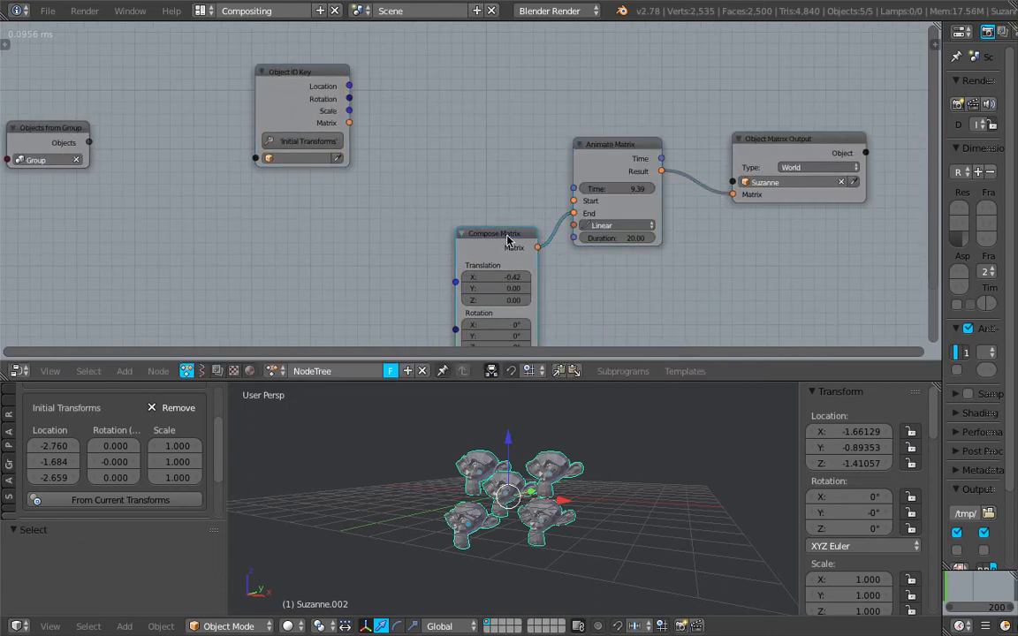
pyautogui.click(602, 147)
pyautogui.keyDown('shift'); pyautogui.click(517, 234); pyautogui.keyUp('shift')
pyautogui.press('x')
pyautogui.moveTo(474, 183); pyautogui.dragTo(496, 178, button='middle')
pyautogui.hotkey('ctrl', 's')
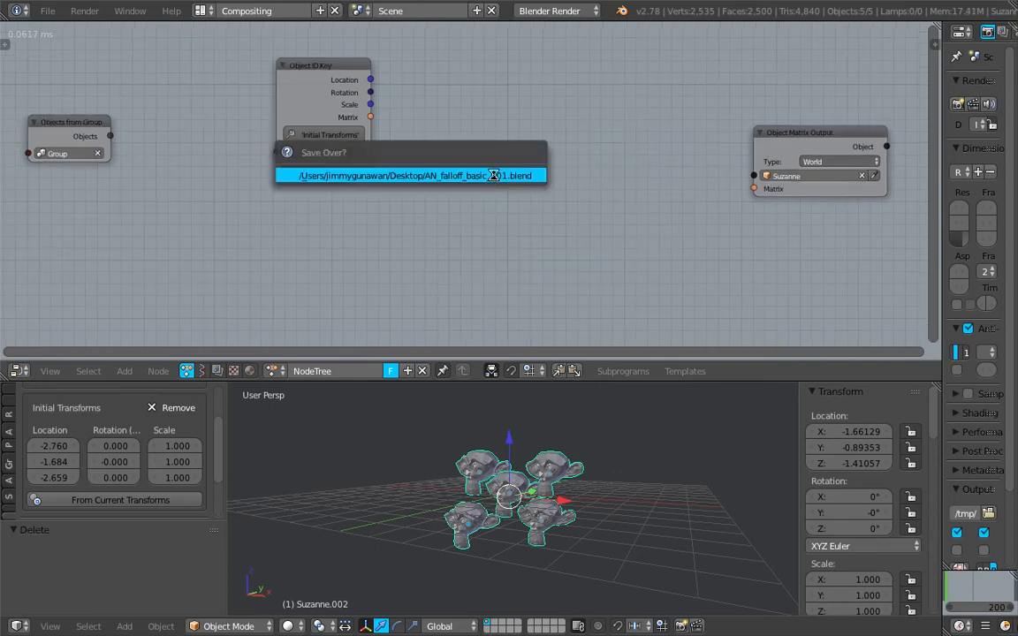
pyautogui.click(497, 177)
# Search the nodes for "off" and look through the falloff and offset entries
pyautogui.hotkey('shift', 'a')
pyautogui.click(511, 178)
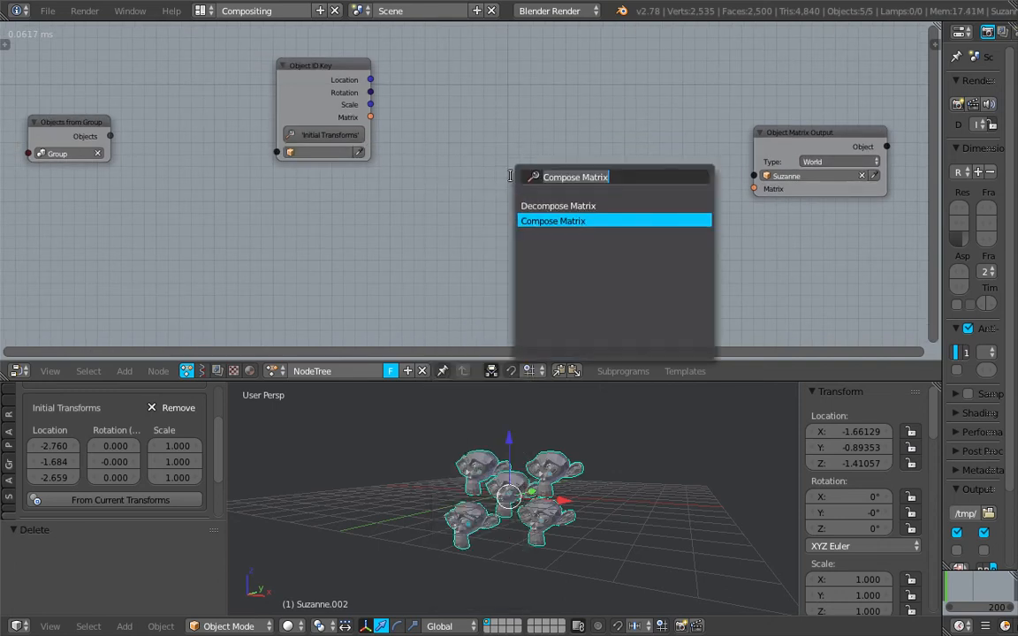
pyautogui.write('off')
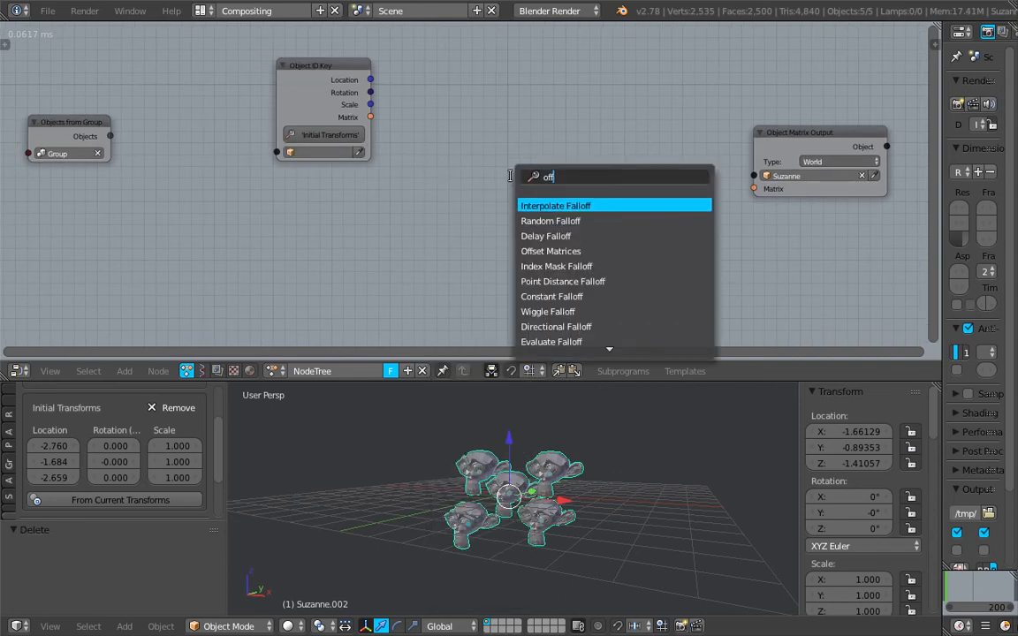
pyautogui.press('Down')
pyautogui.press('Down')
pyautogui.press('Down')
pyautogui.press('Down')
pyautogui.press('Down')
pyautogui.press('Up')
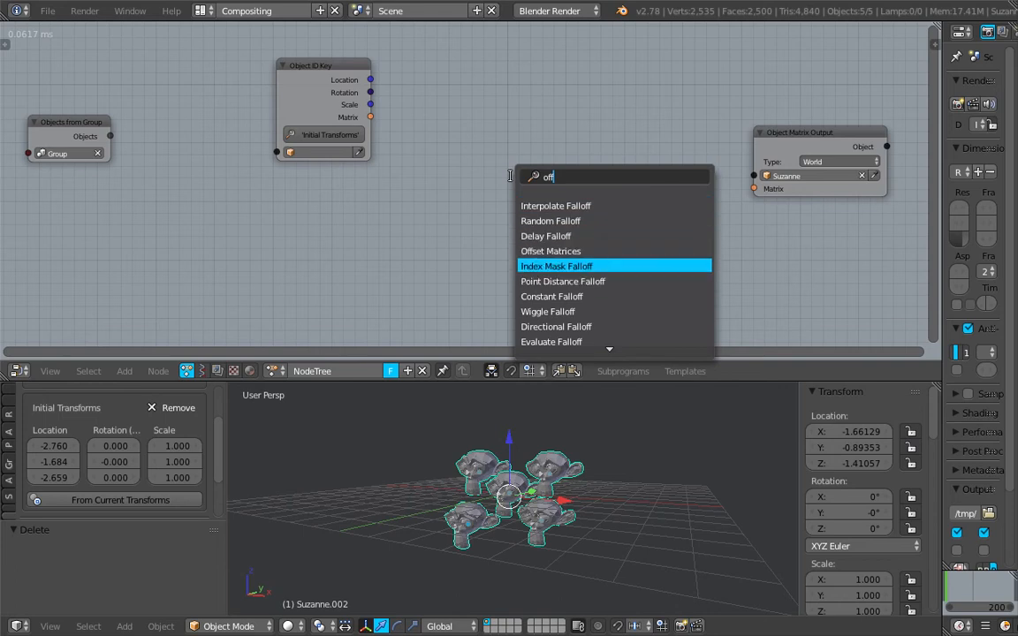
# Search for "matric" and place an Offset Matrices node between Object ID Key and Object Matrix Output
pyautogui.write('matrix o')
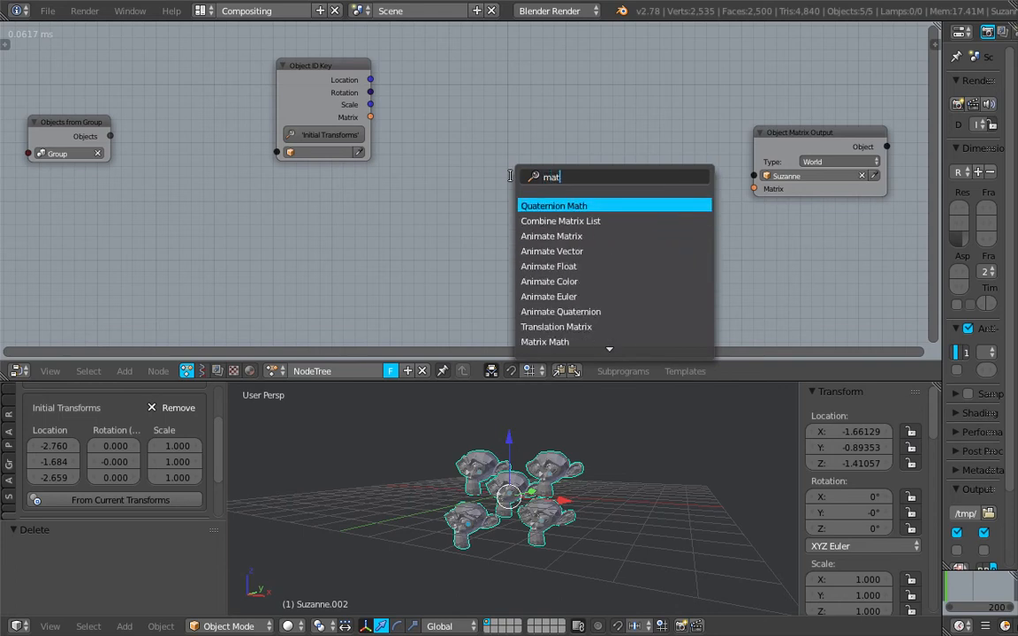
pyautogui.press('BackSpace')
pyautogui.press('BackSpace')
pyautogui.press('BackSpace')
pyautogui.write('c')
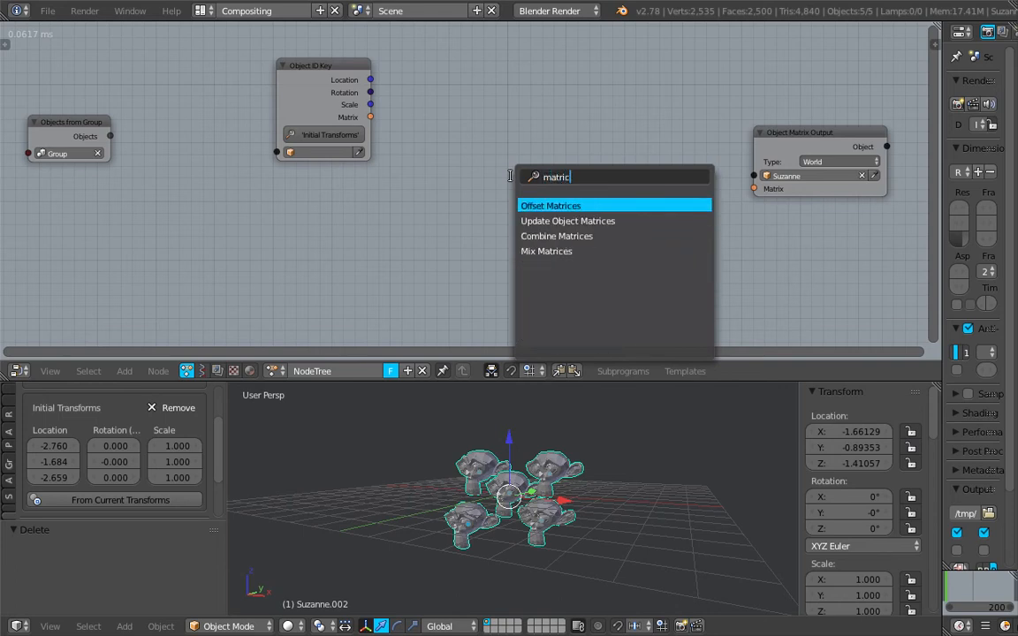
pyautogui.press('Down')
pyautogui.press('Down')
pyautogui.press('Up')
pyautogui.press('Up')
pyautogui.press('Return')
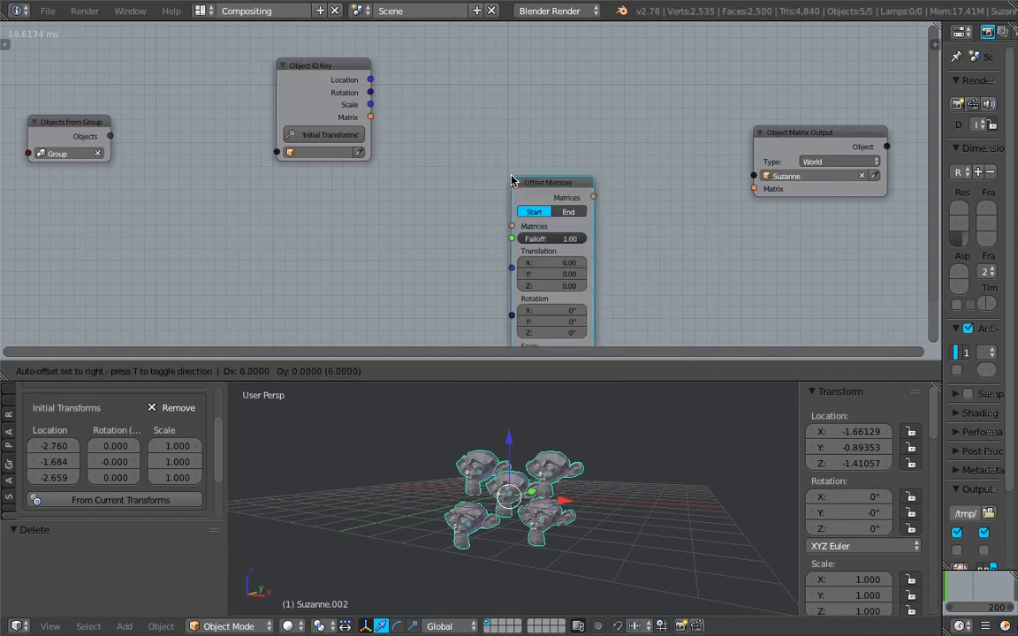
pyautogui.click(563, 117)
# Switch to the browser to look at the YouTube video on falloffs and ID keys, and return to Blender
pyautogui.hotkey('ctrl', 'Left')
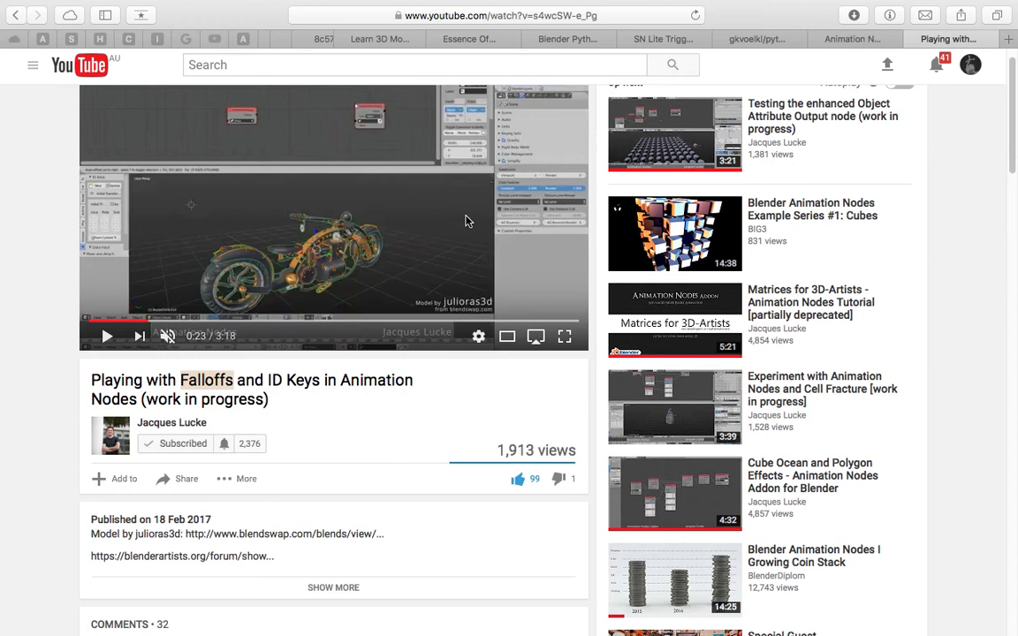
pyautogui.hotkey('ctrl', 'Right')
pyautogui.hotkey('ctrl', 'Right')
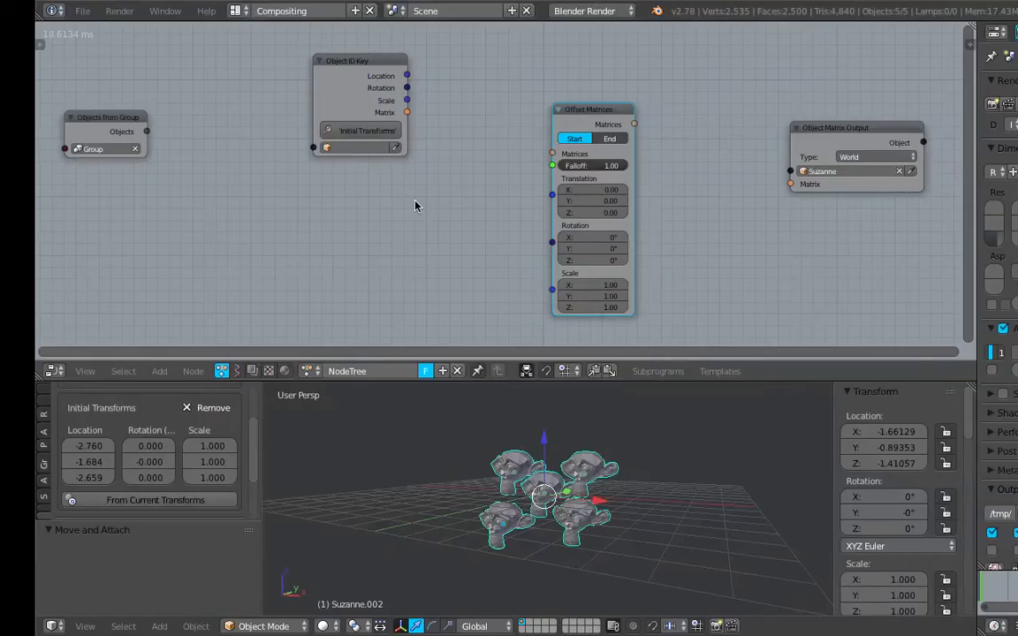
# Chain Objects from Group into Object ID Key, its Matrices into Offset Matrices, and those into Object Matrix Output's Matrices
pyautogui.moveTo(89, 125); pyautogui.dragTo(279, 146)
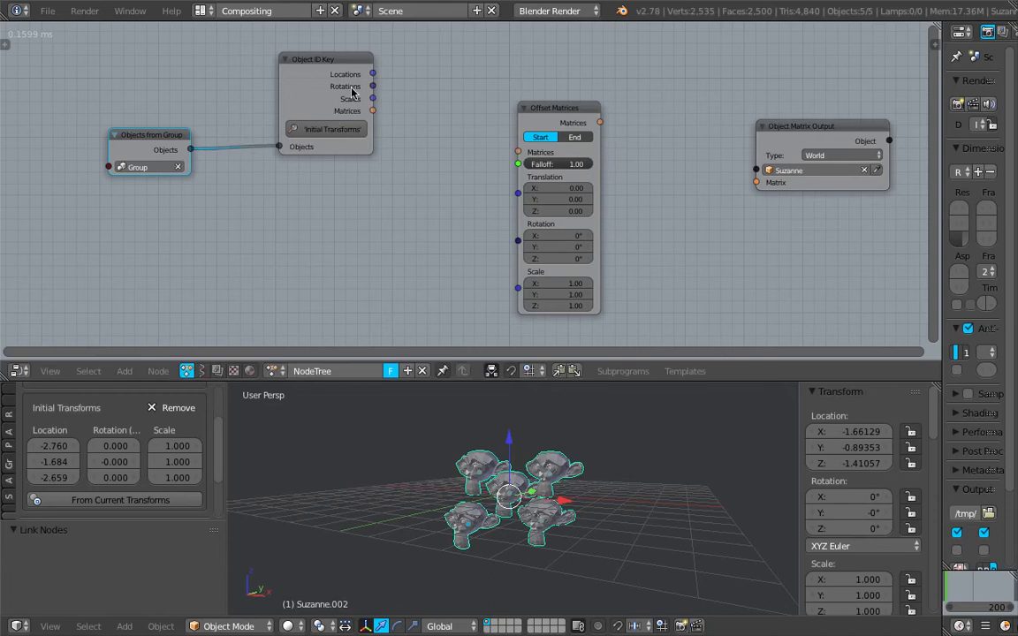
pyautogui.scroll(1, 363, 129)
pyautogui.moveTo(333, 121); pyautogui.dragTo(527, 146)
pyautogui.moveTo(561, 114); pyautogui.dragTo(805, 182)
# Arrange Objects from Group, Object ID Key, Offset Matrices and Object Matrix Output closer together in a row
pyautogui.moveTo(821, 123); pyautogui.dragTo(697, 104)
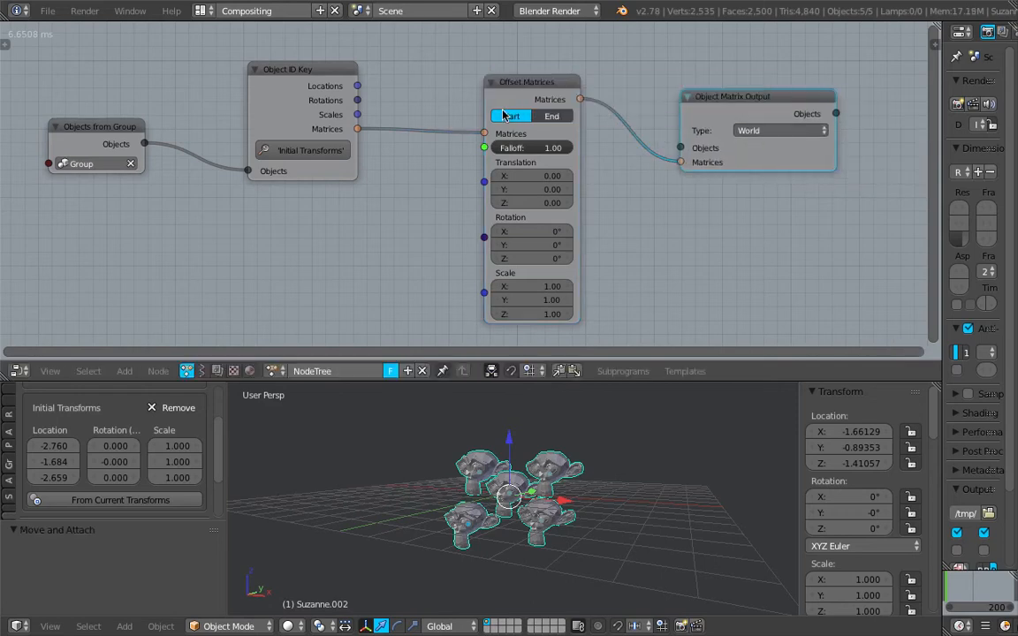
pyautogui.moveTo(513, 91)
pyautogui.mouseDown()
pyautogui.moveTo(518, 82)
pyautogui.moveTo(504, 77)
pyautogui.mouseUp()
pyautogui.moveTo(745, 109); pyautogui.dragTo(696, 115)
pyautogui.moveTo(442, 133); pyautogui.dragTo(469, 133, button='middle')
pyautogui.moveTo(347, 80); pyautogui.dragTo(383, 76)
pyautogui.moveTo(147, 133); pyautogui.dragTo(202, 130)
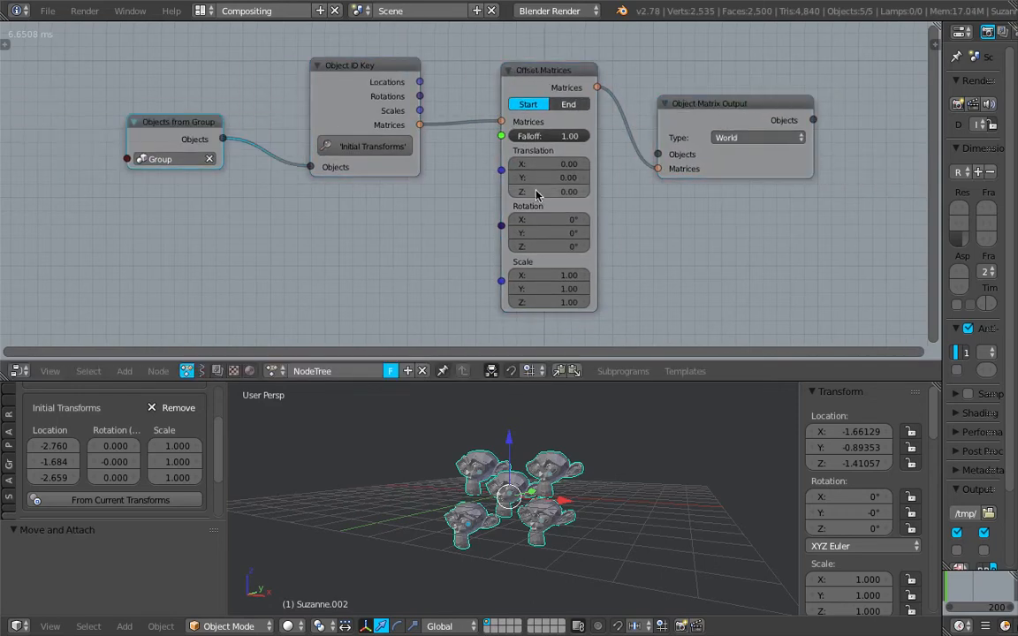
# Shift the Object ID Key node slightly away from Offset Matrices, closer to Objects from Group
pyautogui.press('Home')
pyautogui.scroll(-1, 581, 132)
pyautogui.moveTo(607, 130); pyautogui.dragTo(582, 139, button='middle')
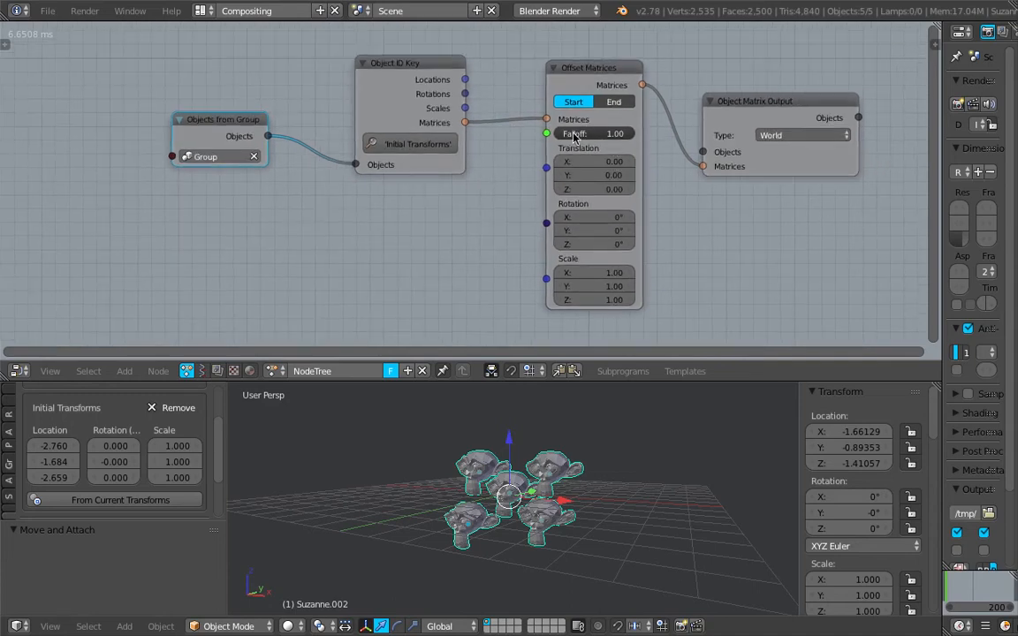
pyautogui.moveTo(456, 203); pyautogui.dragTo(461, 191, button='middle')
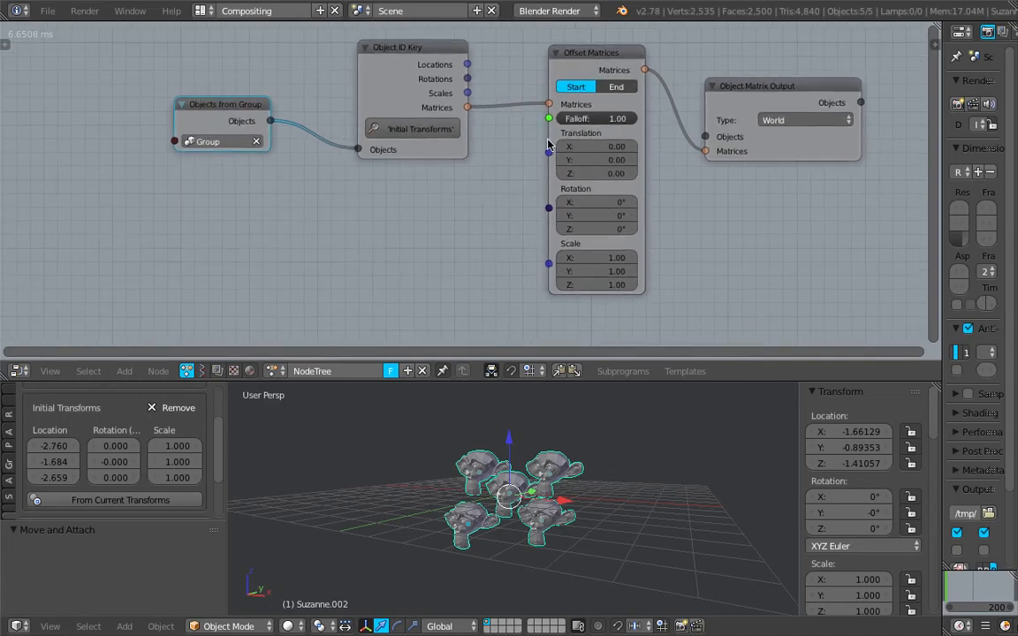
pyautogui.moveTo(411, 83); pyautogui.dragTo(396, 83)
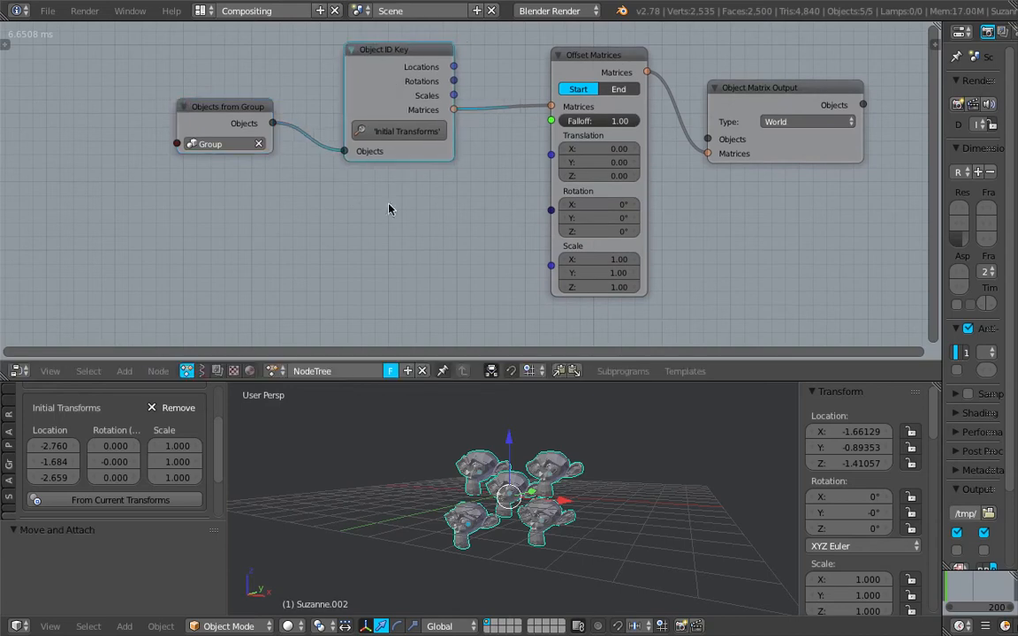
pyautogui.moveTo(379, 214); pyautogui.dragTo(377, 206, button='middle')
# Switch the Offset Matrices node from Start to End mode and save over the current blend file
pyautogui.hotkey('shift', 'a')
pyautogui.moveTo(381, 219)
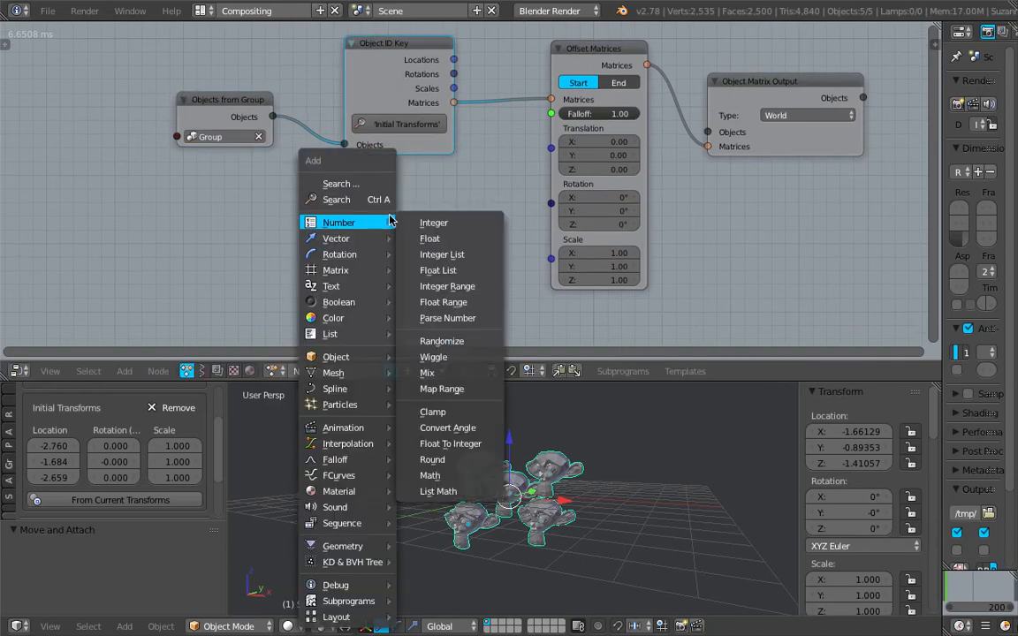
pyautogui.click(616, 83)
pyautogui.moveTo(412, 195); pyautogui.dragTo(418, 183, button='middle')
pyautogui.hotkey('ctrl', 's')
pyautogui.click(418, 183)
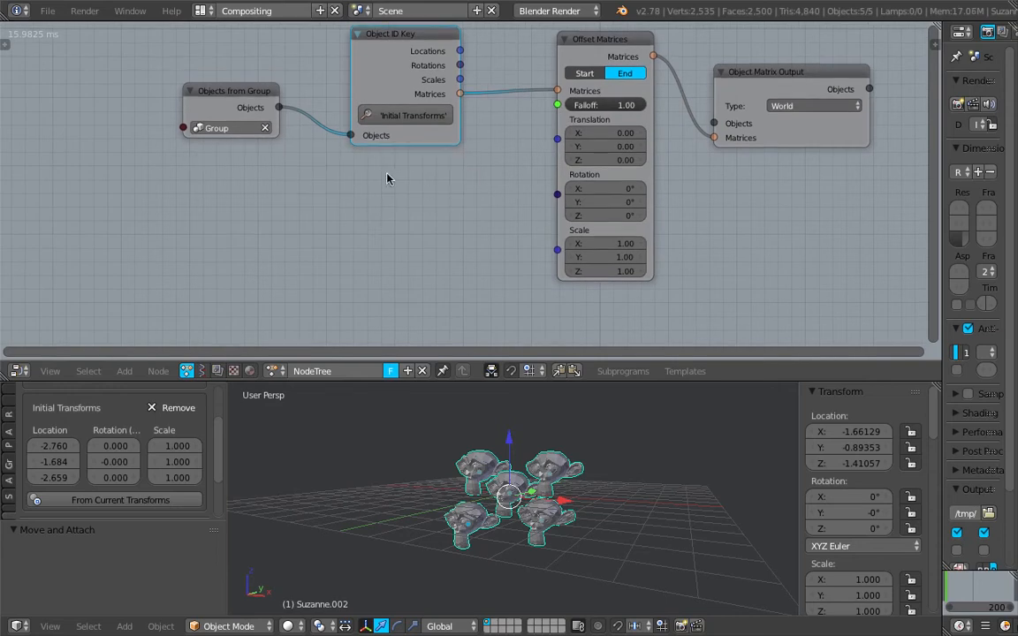
# Widen the properties editor and place an Object Controller Falloff node below Object ID Key
pyautogui.moveTo(942, 264); pyautogui.dragTo(838, 265)
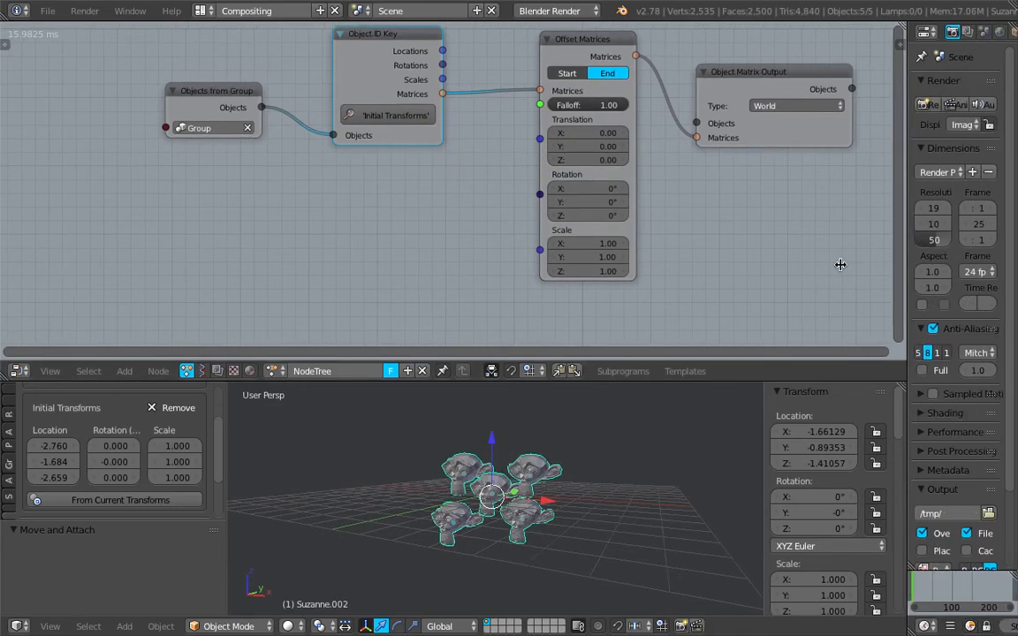
pyautogui.hotkey('shift', 'a')
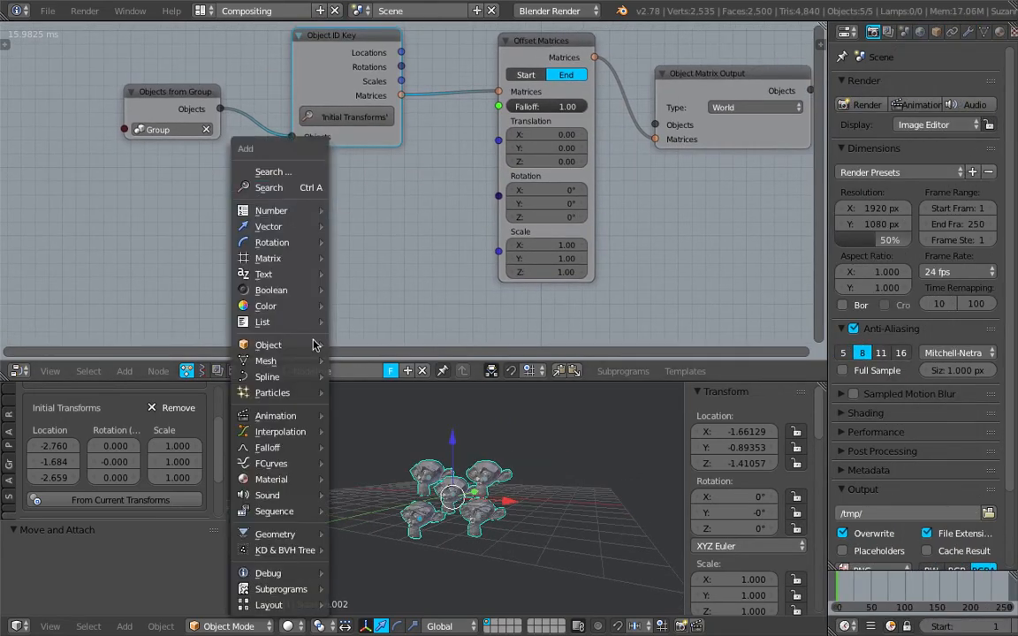
pyautogui.moveTo(301, 448)
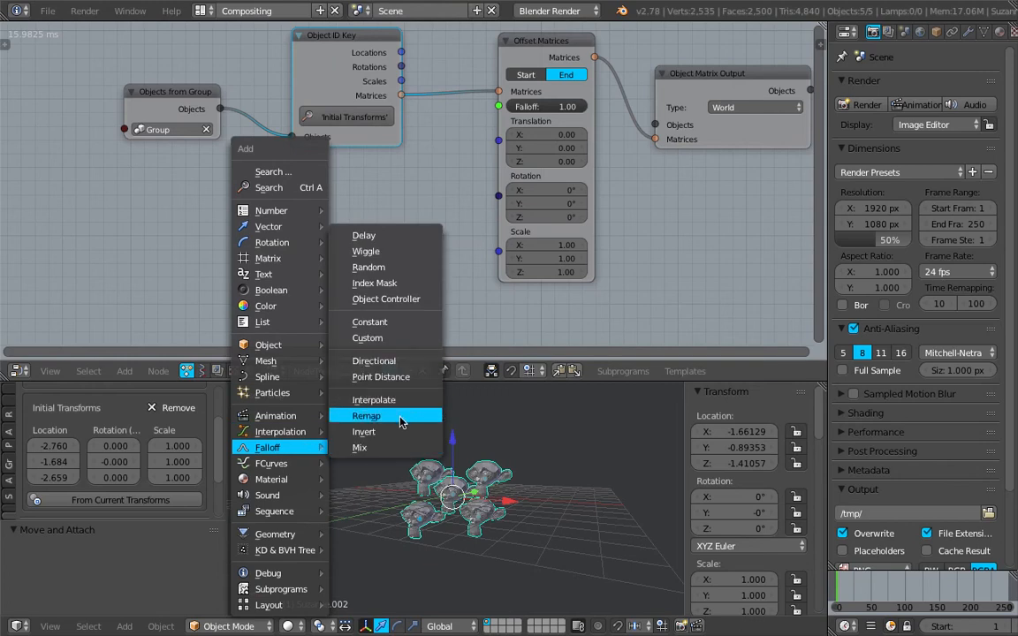
pyautogui.click(390, 301)
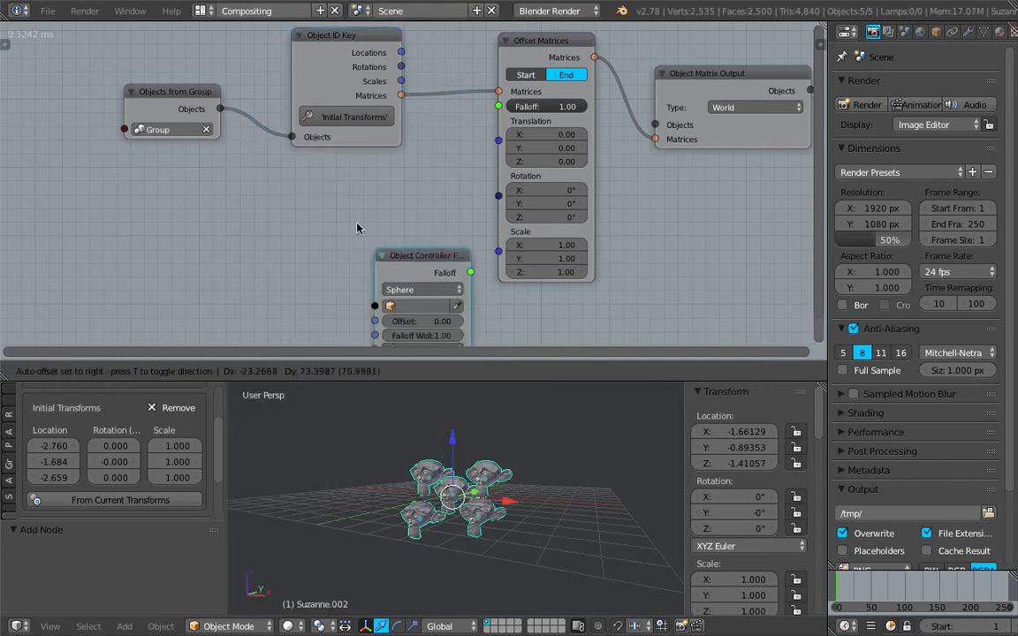
pyautogui.click(301, 159)
# Add a Plain Axes empty to the scene and move it above the monkeys, at about X -0.96, Y 3.51, Z 4.85
pyautogui.hotkey('shift', 'a')
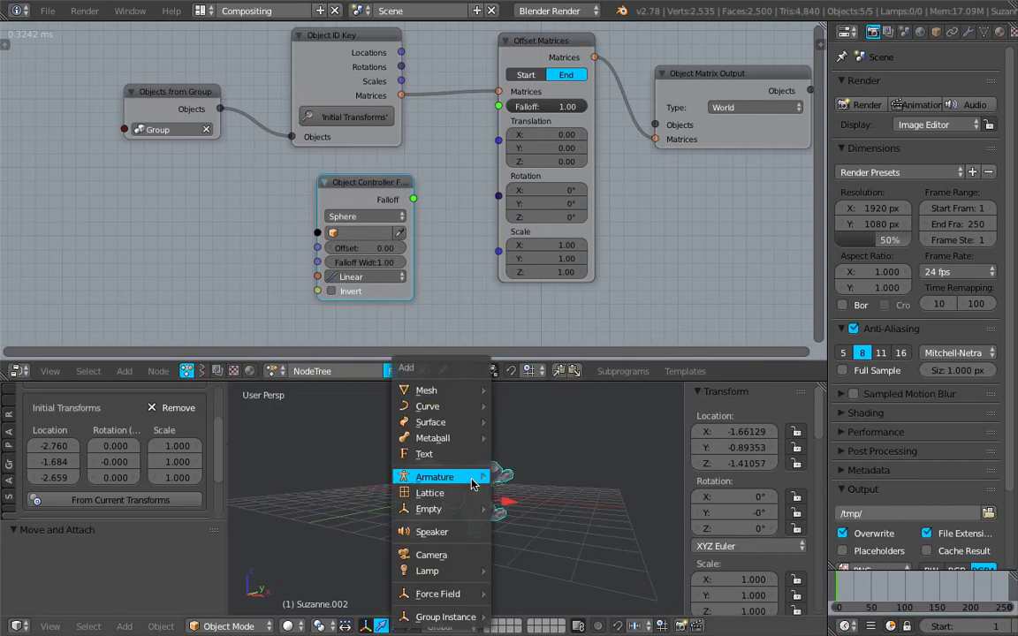
pyautogui.moveTo(462, 509)
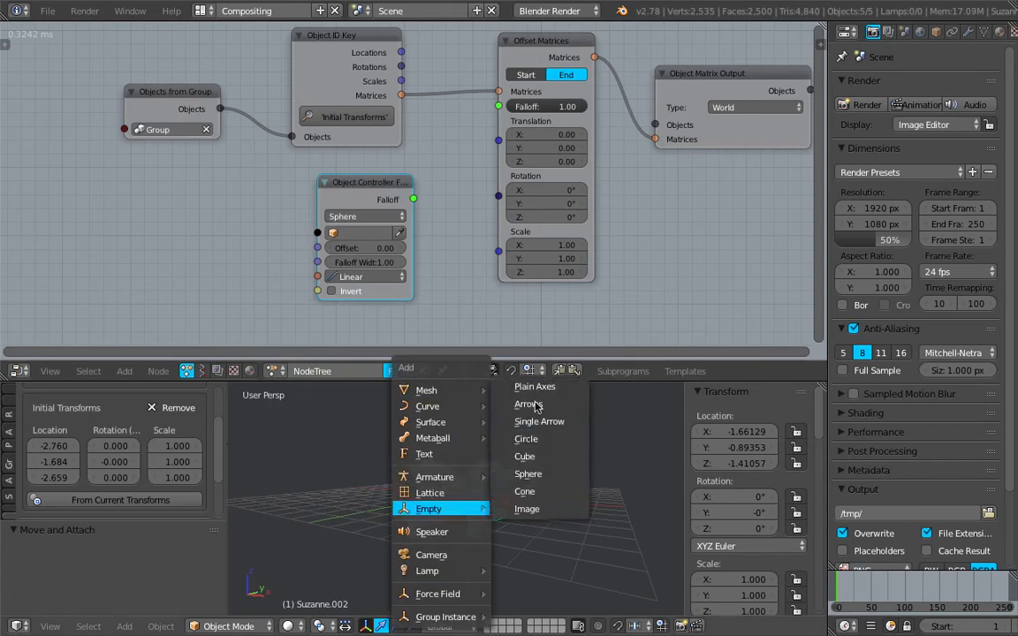
pyautogui.click(535, 387)
pyautogui.press('g')
pyautogui.click(477, 454)
pyautogui.press('g')
pyautogui.click(482, 493)
pyautogui.moveTo(481, 493); pyautogui.dragTo(479, 504, button='middle')
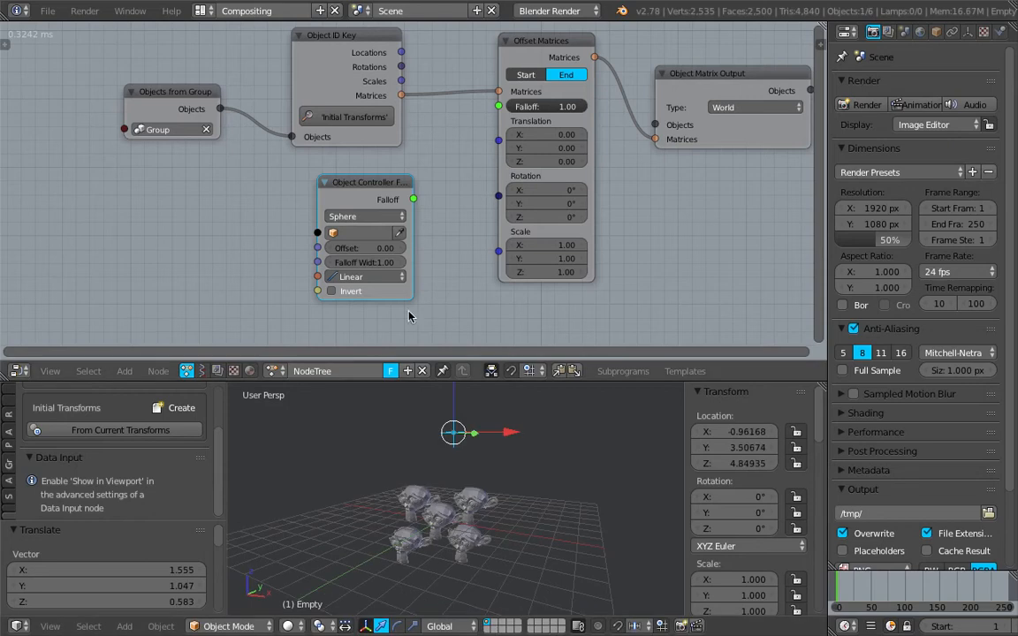
# Assign the Empty as the controller of the Object Controller Falloff and set its type to Directional
pyautogui.click(401, 235)
pyautogui.moveTo(372, 191); pyautogui.dragTo(357, 188)
pyautogui.click(351, 214)
pyautogui.click(338, 179)
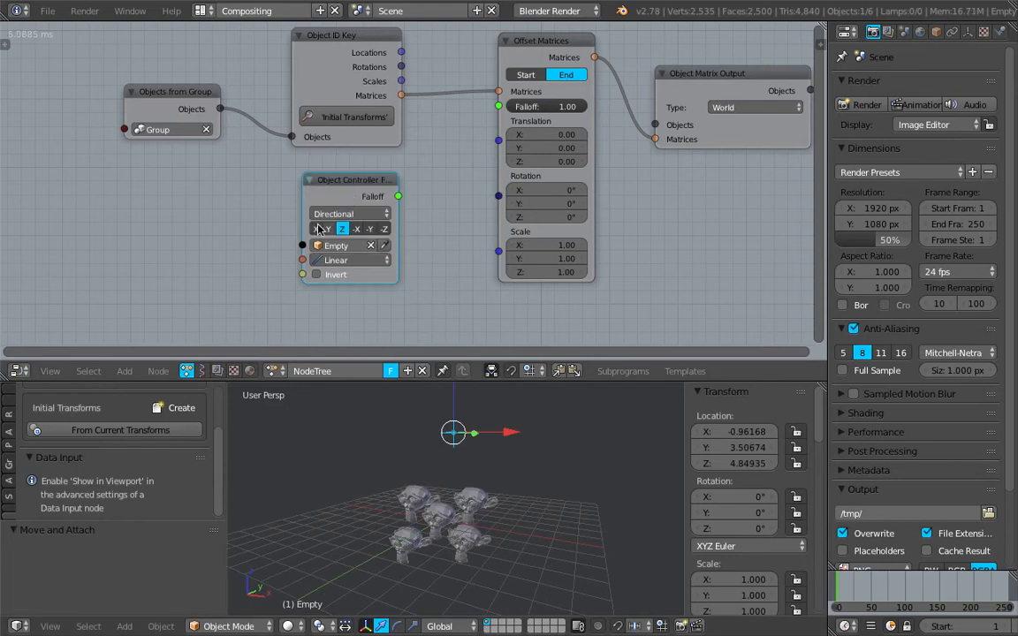
# Widen the Object Controller Falloff node so its full title fits and save over the current blend file
pyautogui.moveTo(303, 213); pyautogui.dragTo(267, 215)
pyautogui.scroll(1, 268, 215)
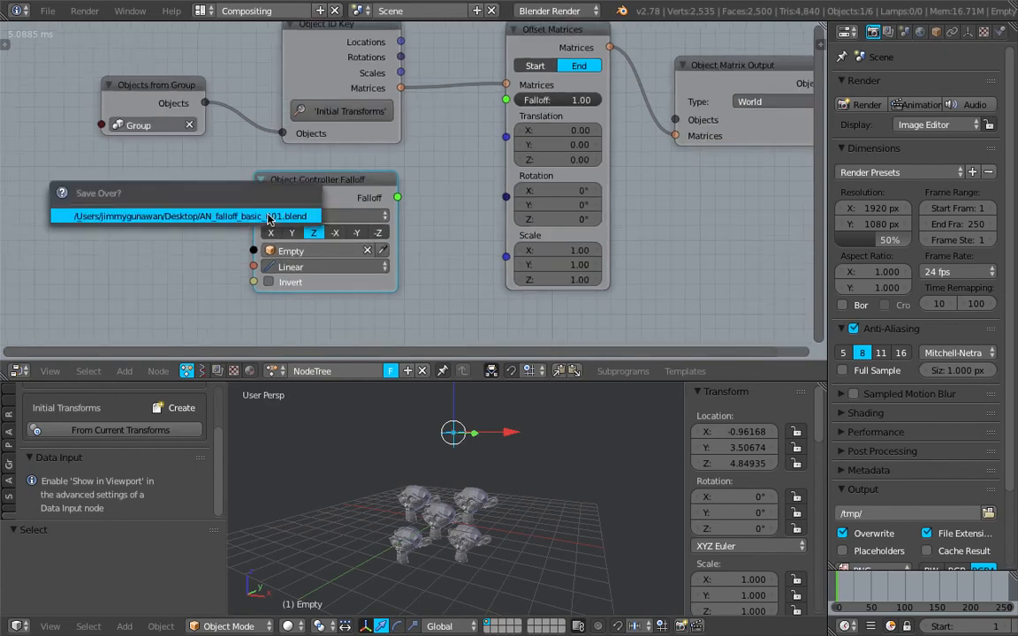
pyautogui.scroll(-1, 363, 220)
pyautogui.hotkey('ctrl', 's')
pyautogui.moveTo(363, 220); pyautogui.dragTo(317, 227, button='middle')
pyautogui.click(342, 235)
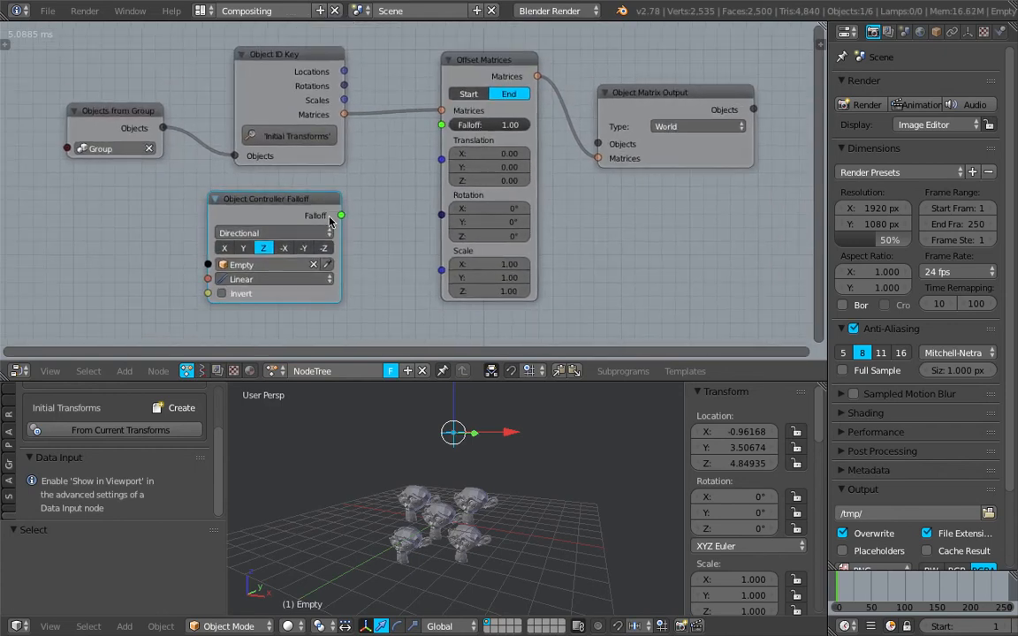
# Connect Object Controller Falloff's Falloff to the Offset Matrices Falloff input and arrange both nodes neatly beside Object ID Key
pyautogui.moveTo(339, 215); pyautogui.dragTo(442, 126)
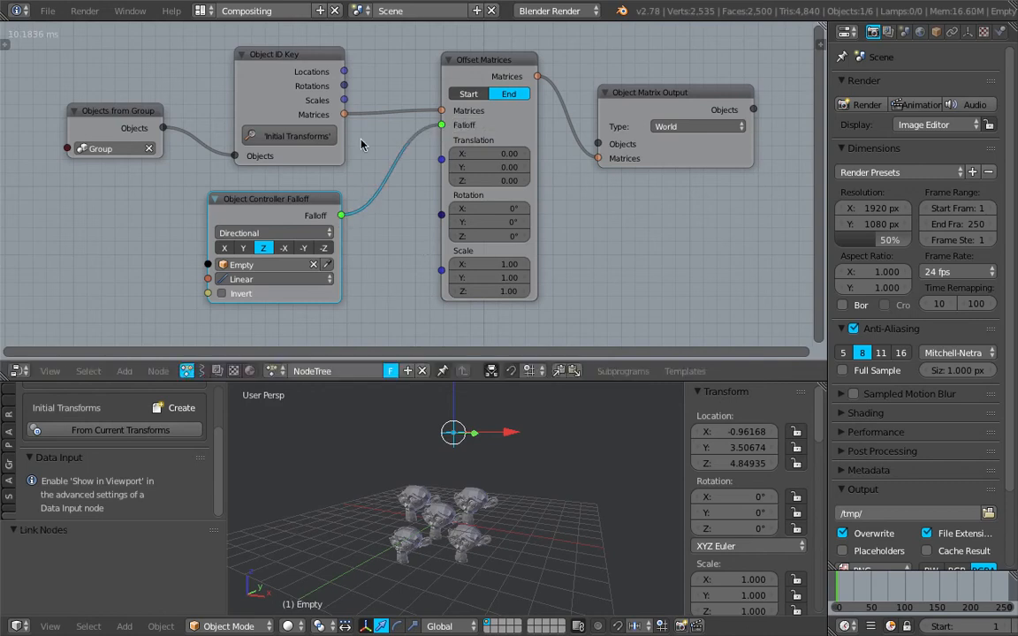
pyautogui.moveTo(291, 202); pyautogui.dragTo(317, 197)
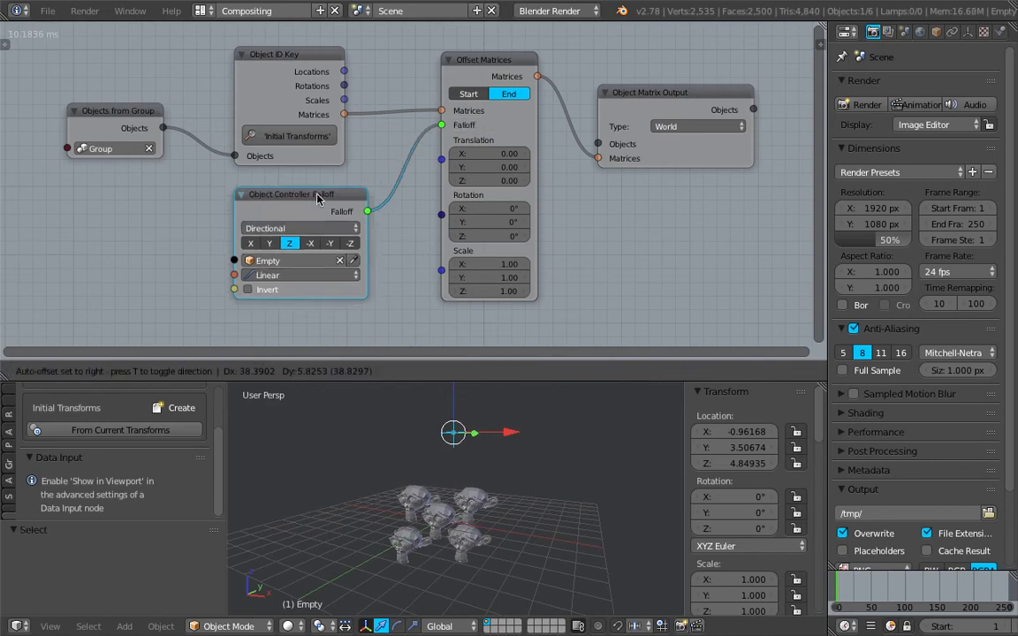
pyautogui.moveTo(532, 71); pyautogui.dragTo(523, 76)
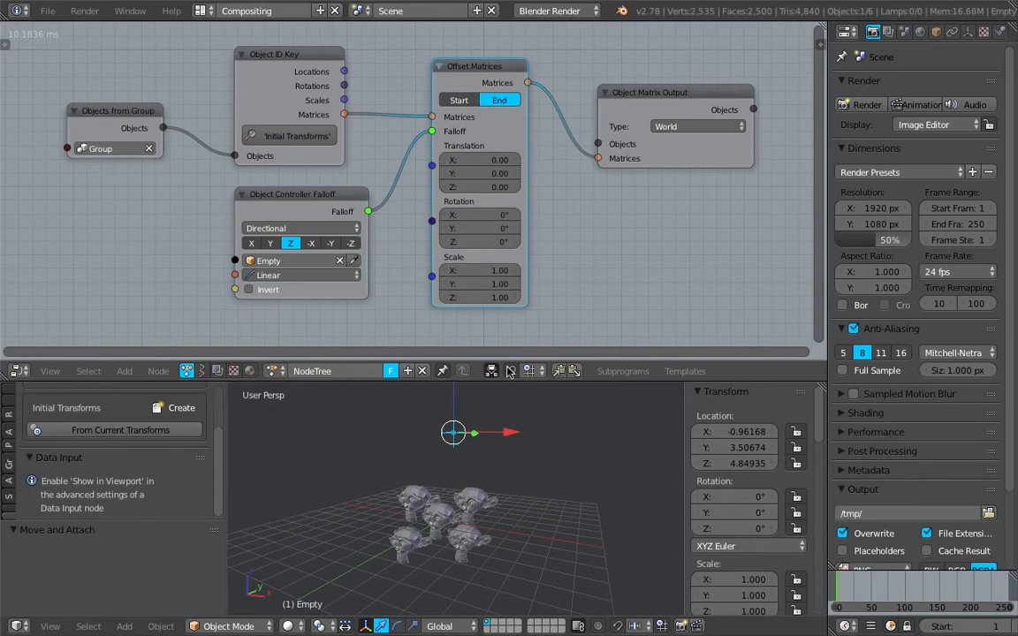
pyautogui.scroll(2, 469, 536)
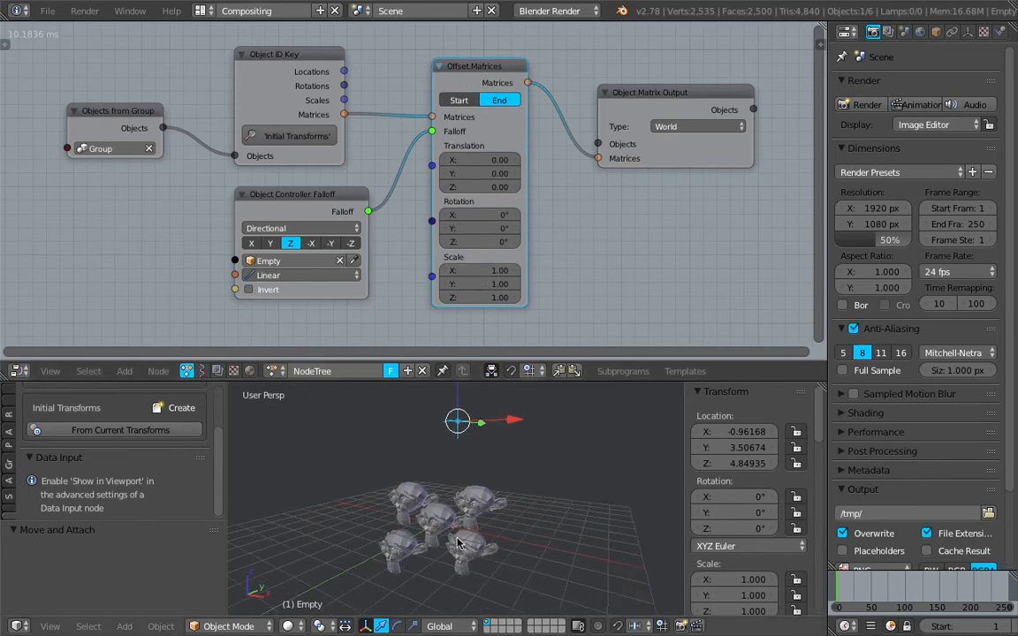
pyautogui.scroll(-1, 469, 490)
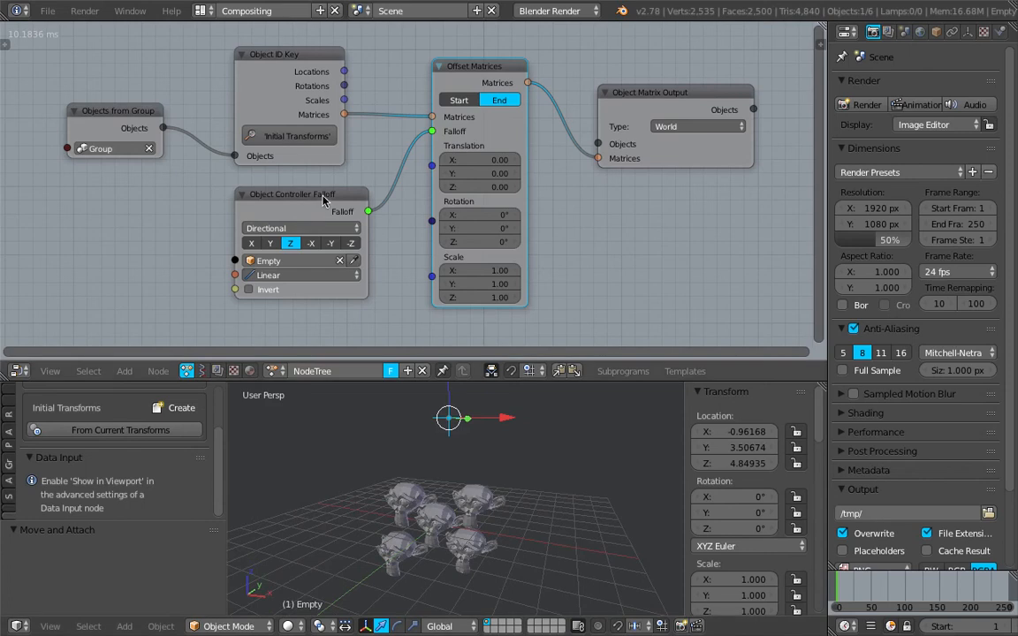
pyautogui.moveTo(273, 193); pyautogui.dragTo(280, 191)
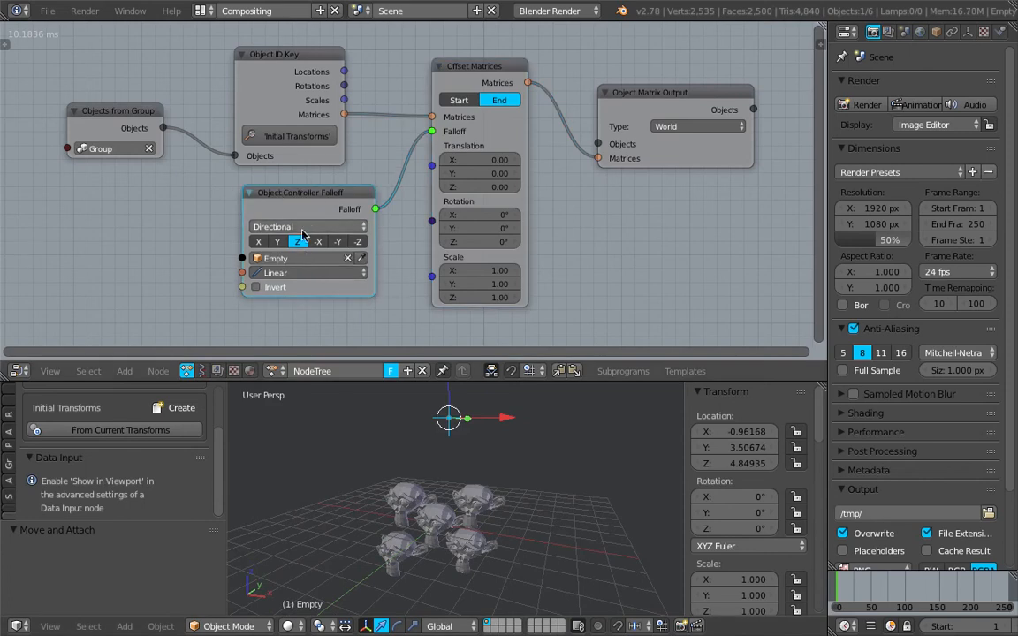
pyautogui.moveTo(361, 240); pyautogui.dragTo(371, 250, button='middle')
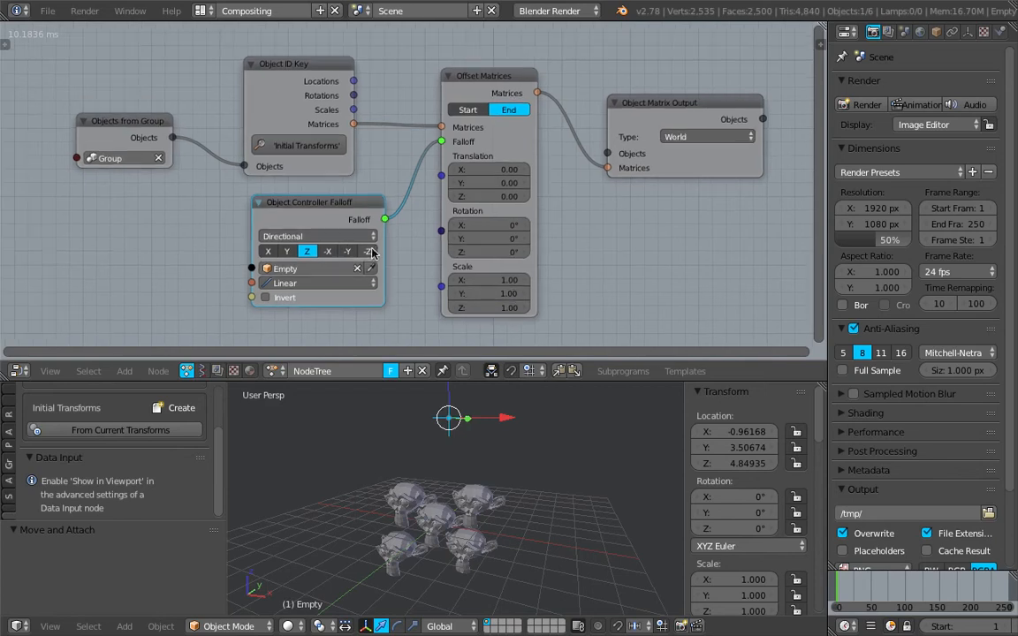
# Set the direction of the Object Controller Falloff to X
pyautogui.moveTo(515, 488)
pyautogui.mouseDown(button='middle')
pyautogui.moveTo(527, 480)
pyautogui.moveTo(508, 478)
pyautogui.mouseUp(button='middle')
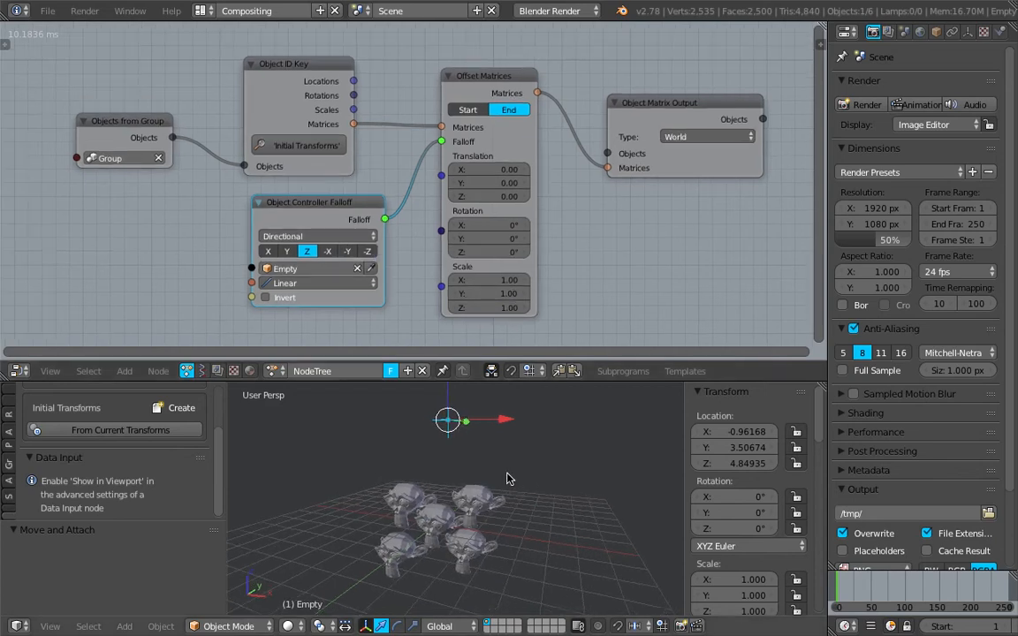
pyautogui.click(269, 251)
pyautogui.moveTo(439, 424)
pyautogui.mouseDown(button='middle')
pyautogui.moveTo(469, 427)
pyautogui.moveTo(452, 414)
pyautogui.mouseUp(button='middle')
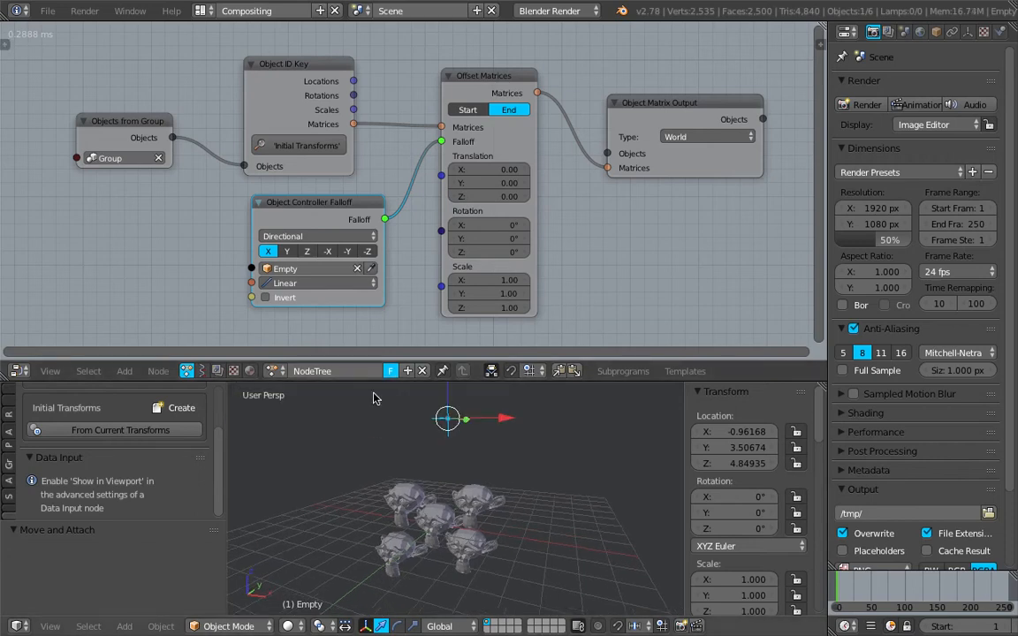
# Try the Always auto-execution option while moving the empty to about X -2.62, Y 2.42, Z 3.62, and turn it off again
pyautogui.click(5, 45)
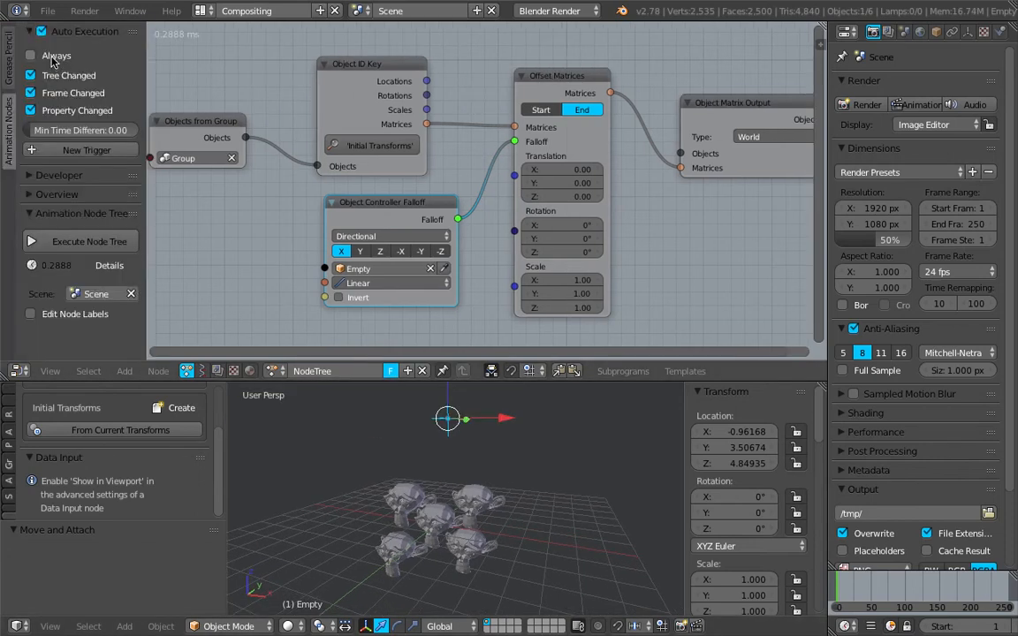
pyautogui.click(36, 56)
pyautogui.press('g')
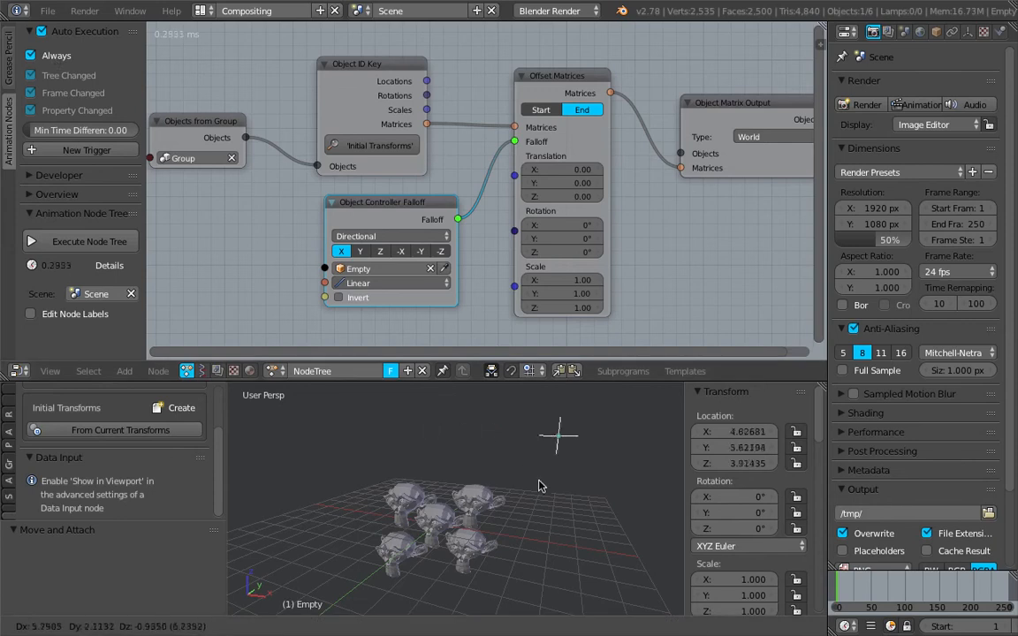
pyautogui.click(497, 486)
pyautogui.moveTo(692, 570); pyautogui.dragTo(708, 579, button='middle')
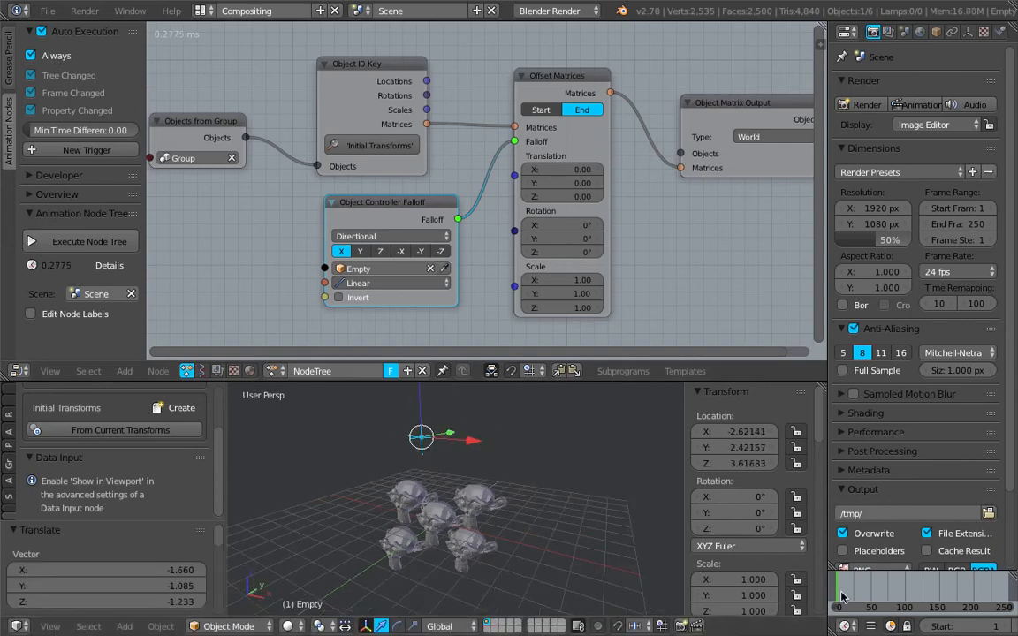
pyautogui.click(32, 55)
pyautogui.moveTo(636, 565); pyautogui.dragTo(482, 479, button='middle')
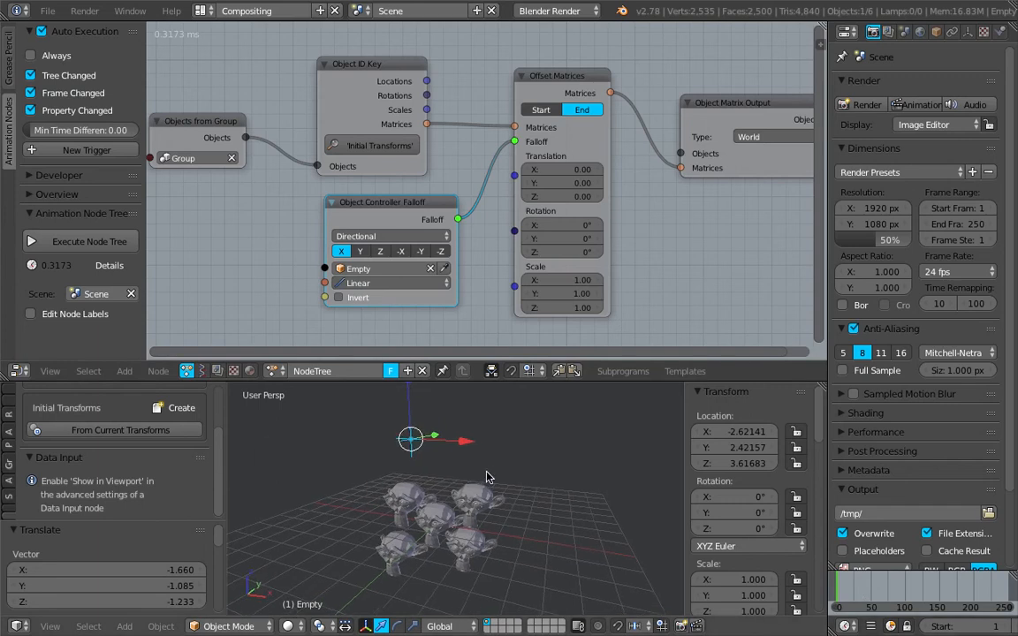
# Narrow both side panels around the node tree and set the Offset Matrices scale to 0 on X, Y and Z
pyautogui.moveTo(562, 267); pyautogui.dragTo(559, 256, button='middle')
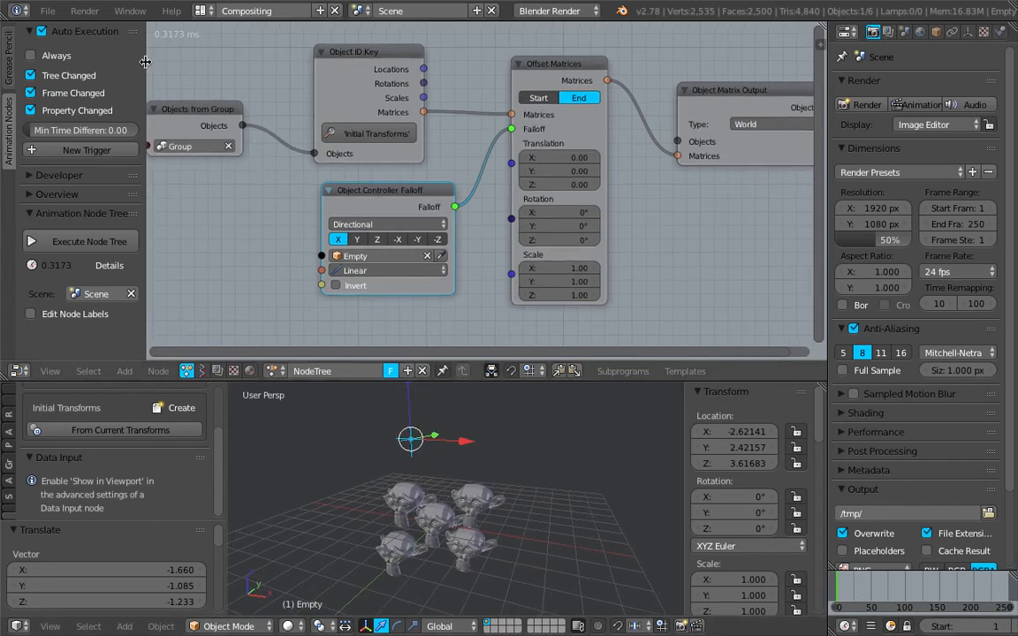
pyautogui.moveTo(147, 61); pyautogui.dragTo(116, 62)
pyautogui.moveTo(820, 127); pyautogui.dragTo(864, 127)
pyautogui.moveTo(621, 263); pyautogui.dragTo(552, 254, button='middle')
pyautogui.moveTo(552, 256); pyautogui.dragTo(552, 285)
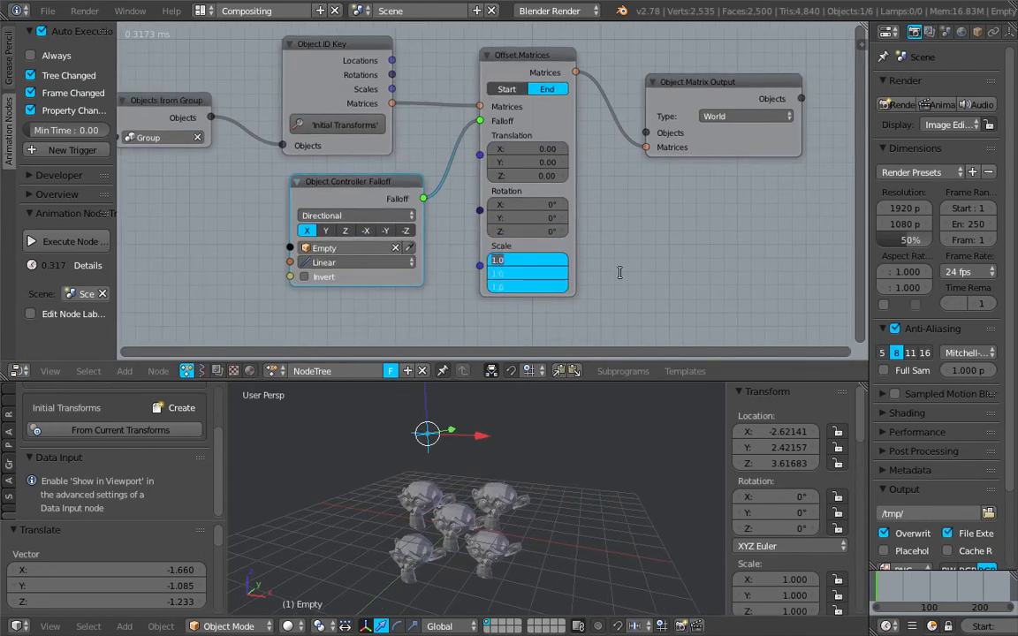
pyautogui.write('0')
pyautogui.press('Return')
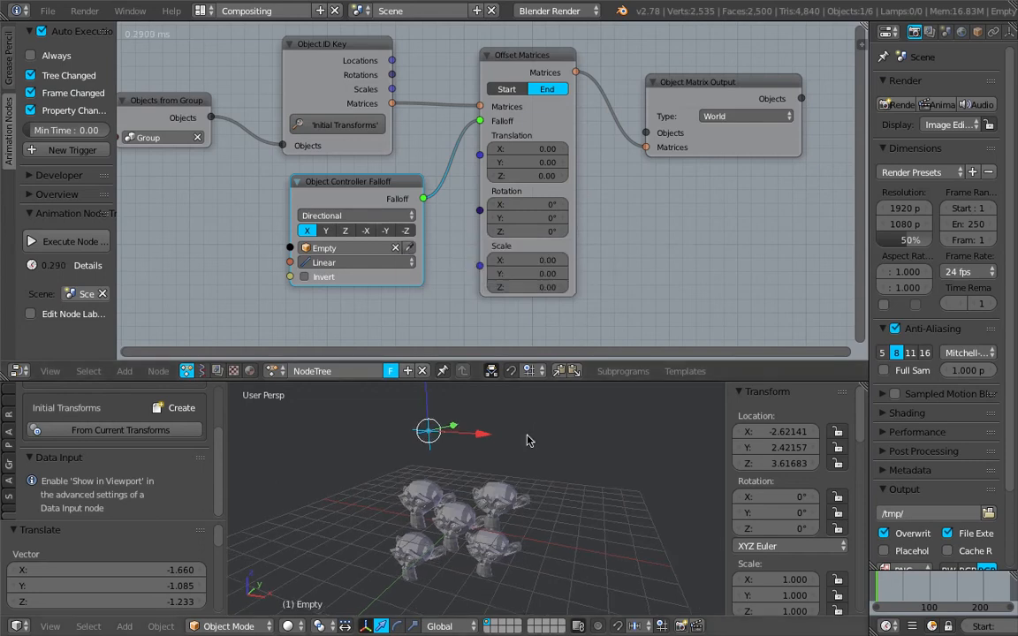
# Play the animation while moving the empty to about X 3.05, Y 3.94, Z 1.61, and stop playback
pyautogui.hotkey('alt', 'a')
pyautogui.press('g')
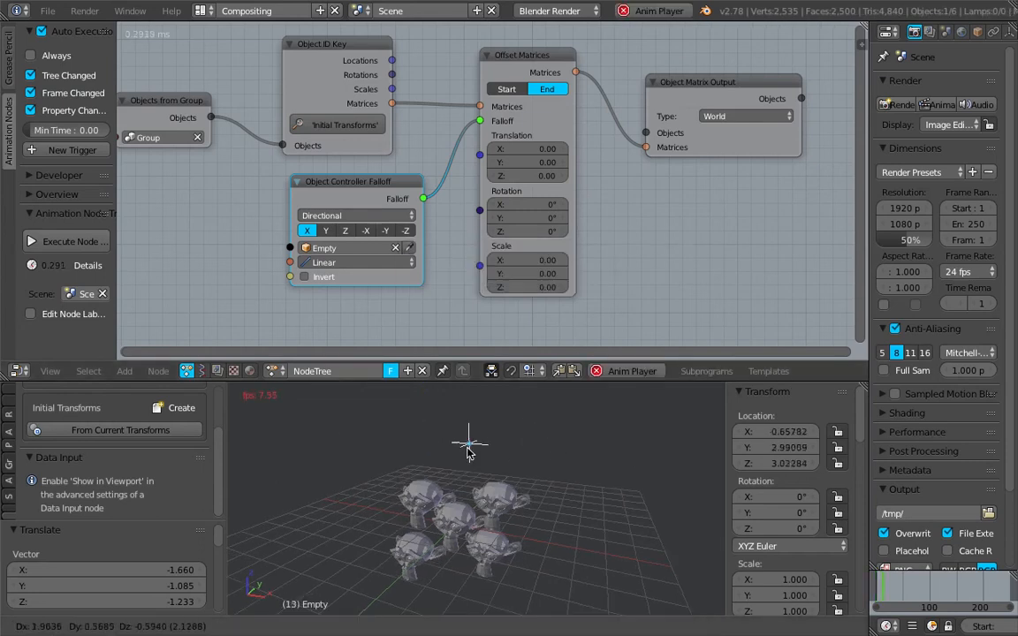
pyautogui.click(717, 541)
pyautogui.press('Escape')
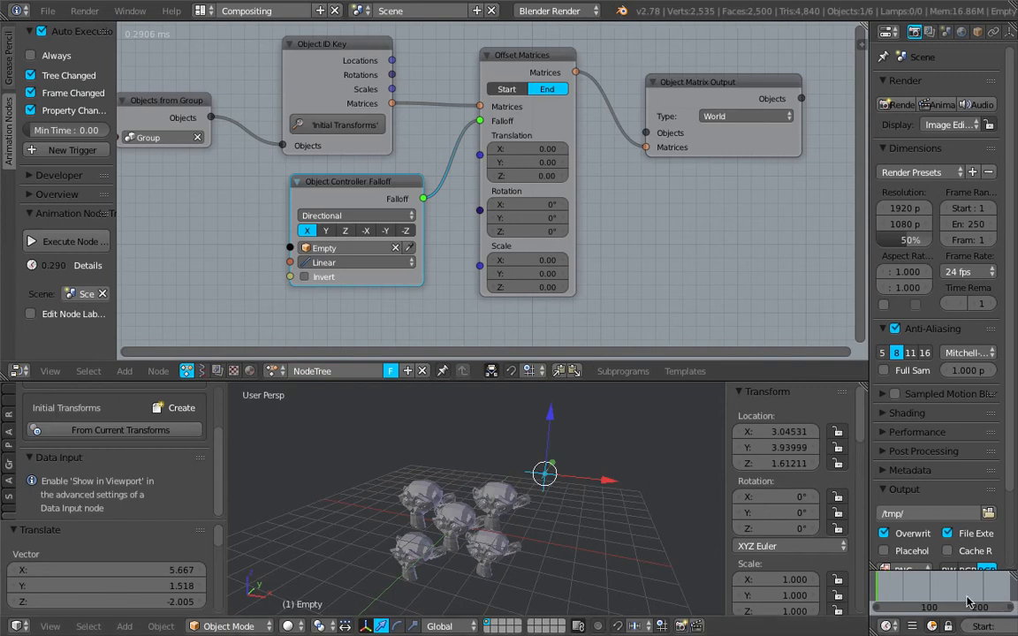
# Connect Objects from Group to the Objects input of Object Matrix Output and move that output node higher in the tree
pyautogui.moveTo(482, 459); pyautogui.dragTo(549, 468, button='middle')
pyautogui.scroll(-1, 521, 234)
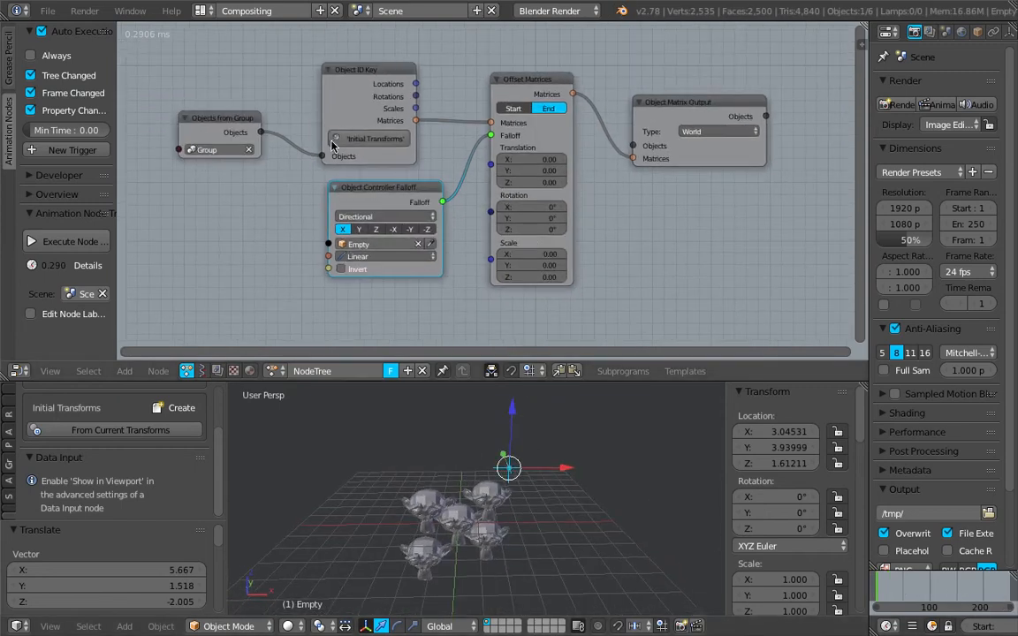
pyautogui.moveTo(261, 132); pyautogui.dragTo(633, 145)
pyautogui.moveTo(679, 231); pyautogui.dragTo(667, 285, button='middle')
pyautogui.scroll(-1, 667, 285)
pyautogui.moveTo(665, 163); pyautogui.dragTo(675, 70)
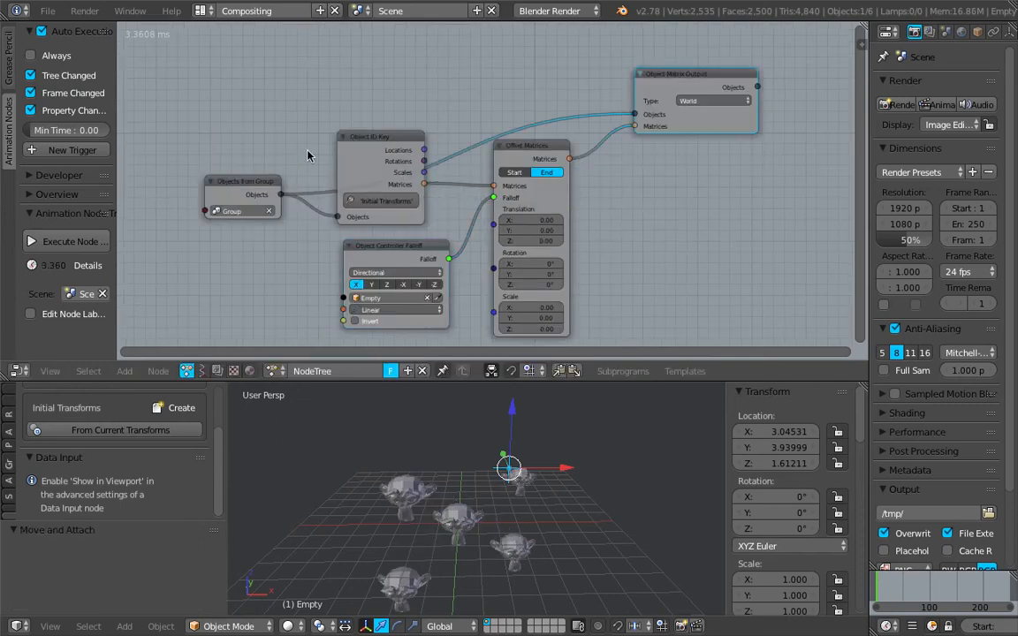
# Move the Objects from Group node above Object ID Key and make the node editor slightly taller
pyautogui.moveTo(241, 182); pyautogui.dragTo(246, 86)
pyautogui.press('Home')
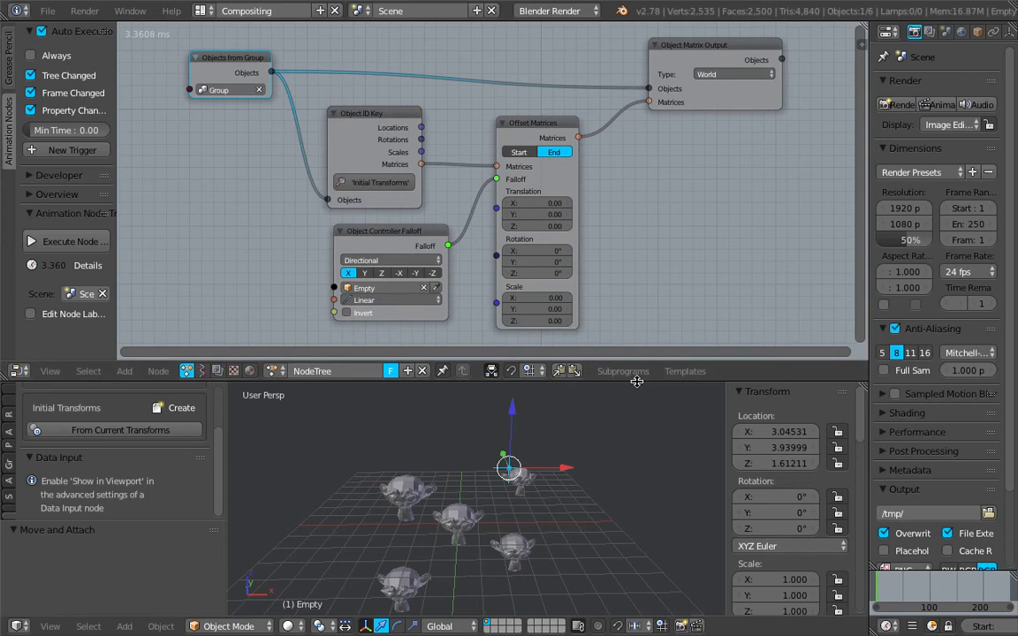
pyautogui.moveTo(636, 382); pyautogui.dragTo(636, 386)
# Move the empty to about X 5.37, Y 5.21, Z 3.16 and start animation playback
pyautogui.scroll(-1, 584, 509)
pyautogui.moveTo(584, 509); pyautogui.dragTo(556, 484, button='middle')
pyautogui.press('g')
pyautogui.click(617, 426)
pyautogui.hotkey('alt', 'a')
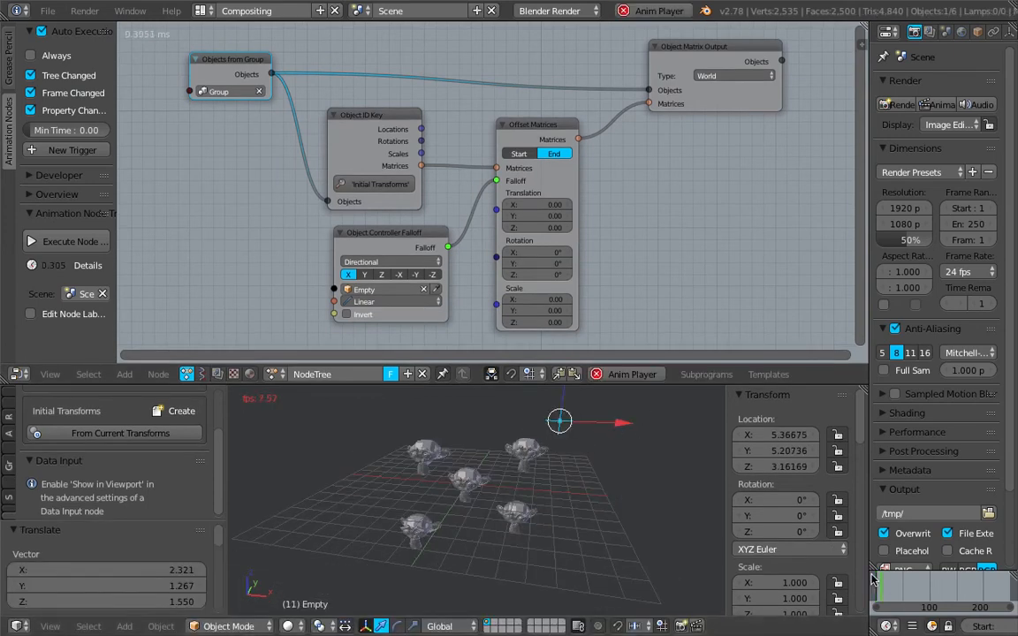
# Move the empty across the monkeys during playback to about X 7.73, Y 5.52, Z 2.71, and stop playback
pyautogui.keyDown('shift'); pyautogui.moveTo(595, 465); pyautogui.dragTo(467, 607, button='middle'); pyautogui.keyUp('shift')
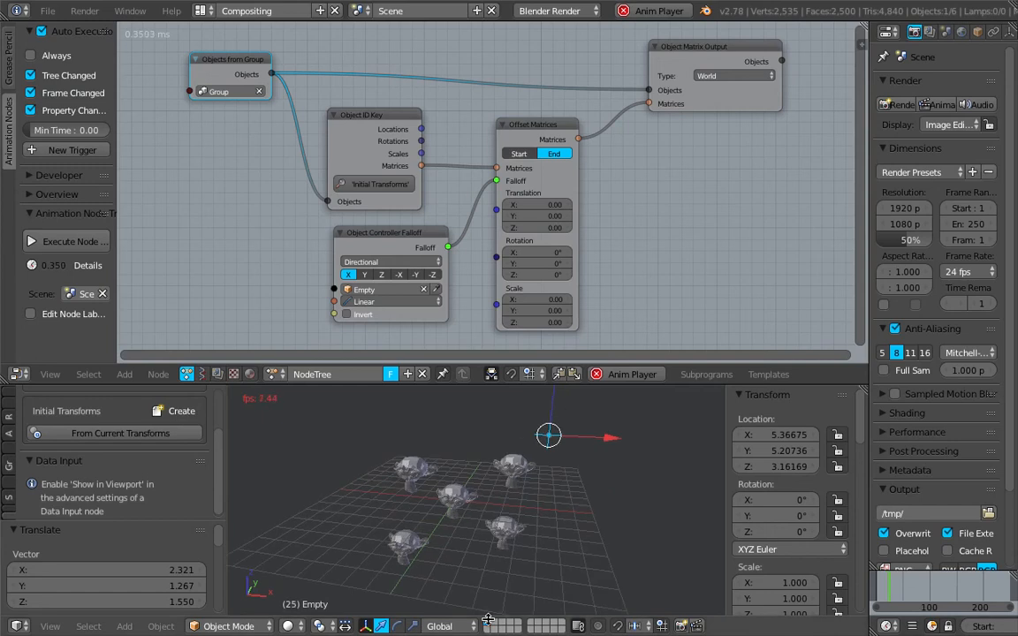
pyautogui.press('g')
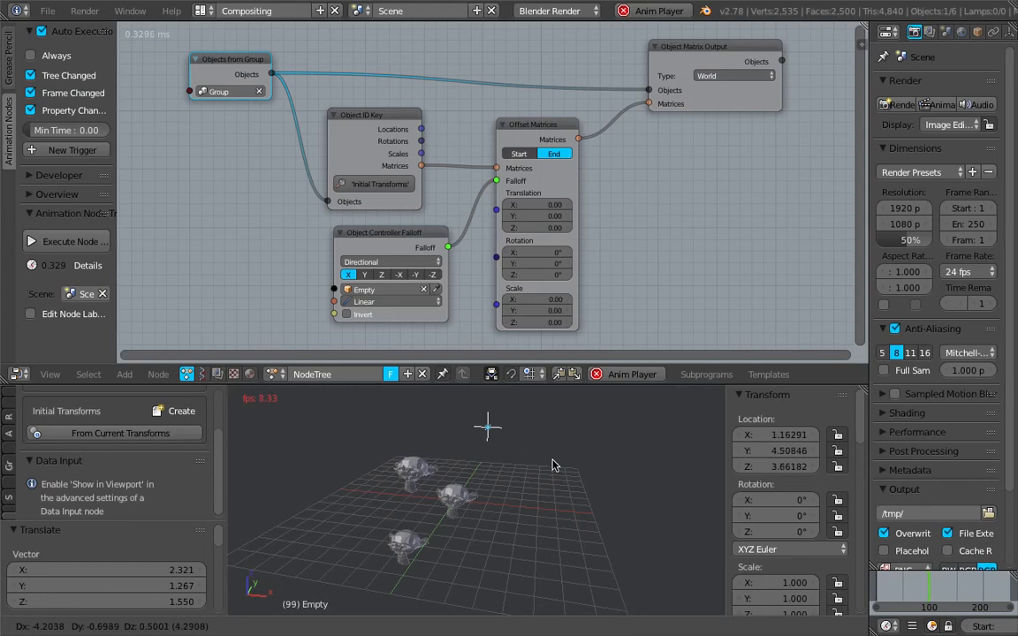
pyautogui.click(649, 477)
pyautogui.press('Escape')
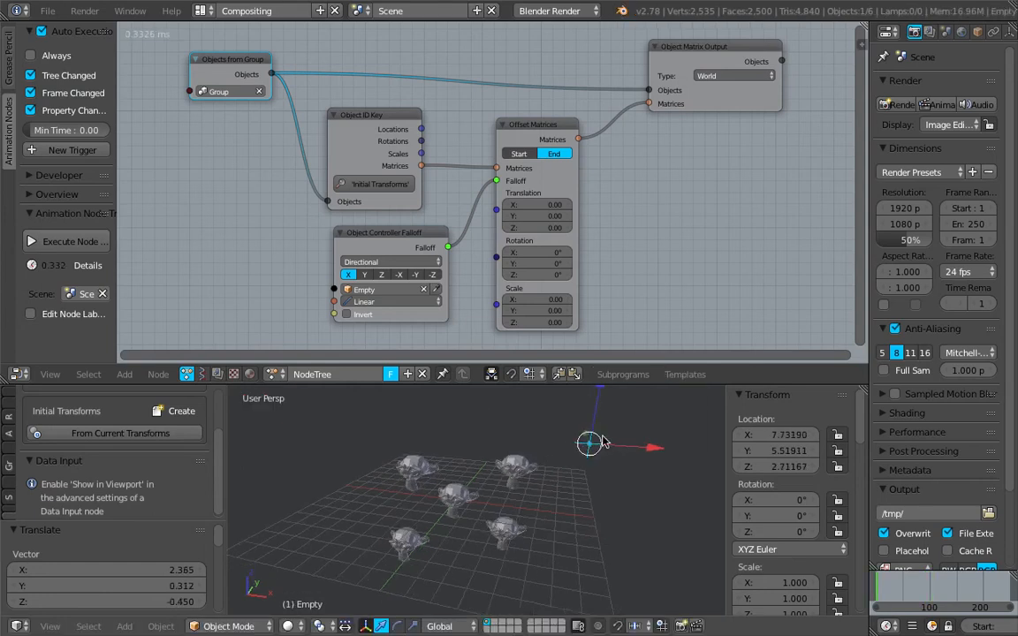
# Move the empty to about X 7.64, Y 0.81, Z 3.68 and save over the existing blend file
pyautogui.moveTo(623, 448); pyautogui.dragTo(577, 481, button='middle')
pyautogui.press('g')
pyautogui.click(487, 472)
pyautogui.moveTo(488, 472); pyautogui.dragTo(594, 468, button='middle')
pyautogui.hotkey('ctrl', 's')
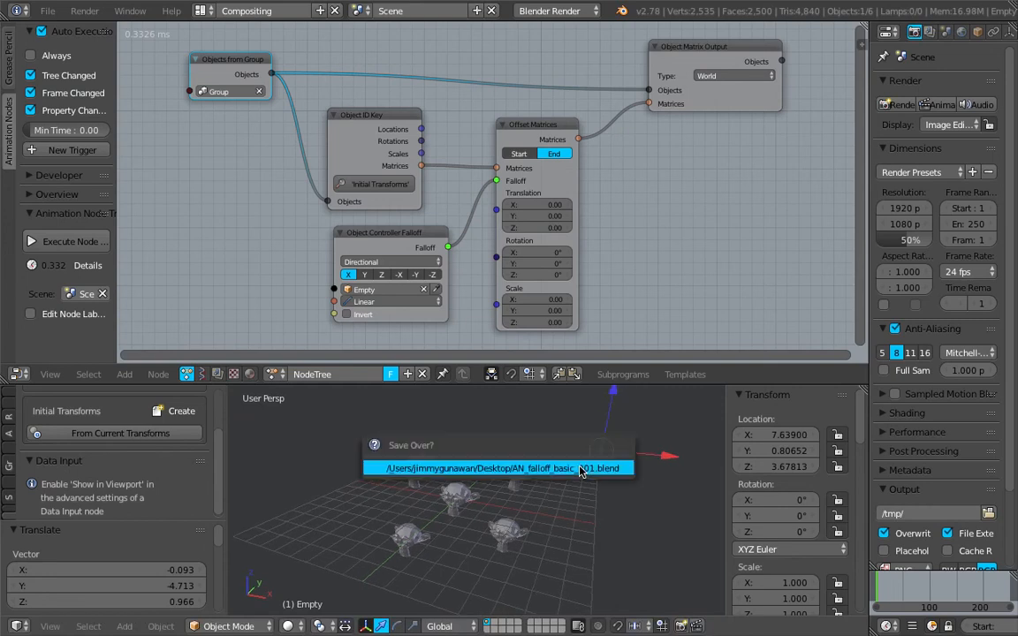
pyautogui.click(588, 469)
# Try the -X falloff direction, moving the empty during playback to about X -4.64, Y -0.46, Z 4.85
pyautogui.scroll(3, 327, 265)
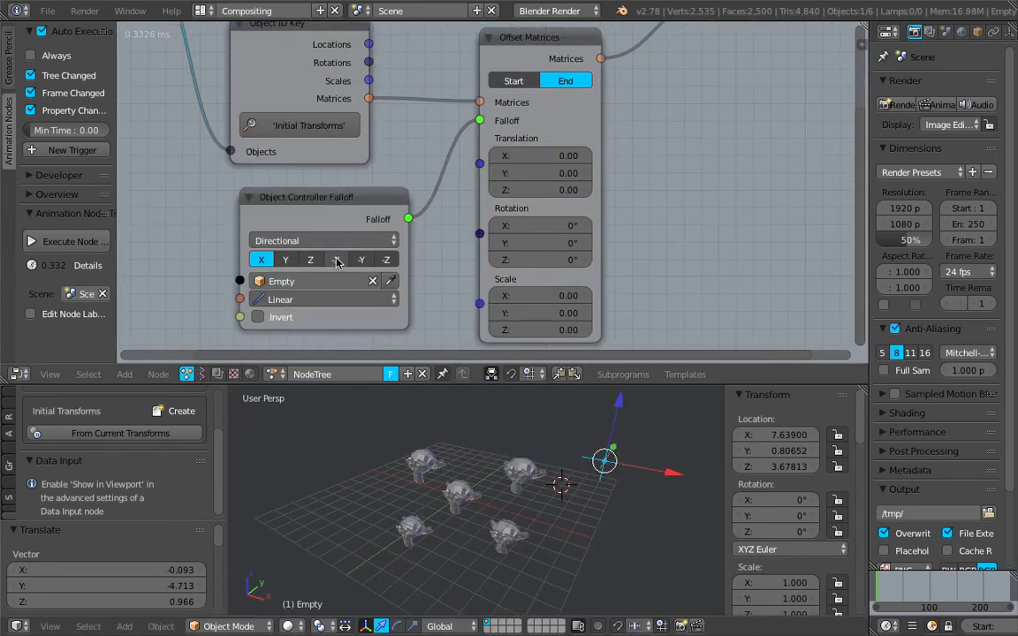
pyautogui.click(339, 264)
pyautogui.moveTo(521, 484); pyautogui.dragTo(562, 474, button='middle')
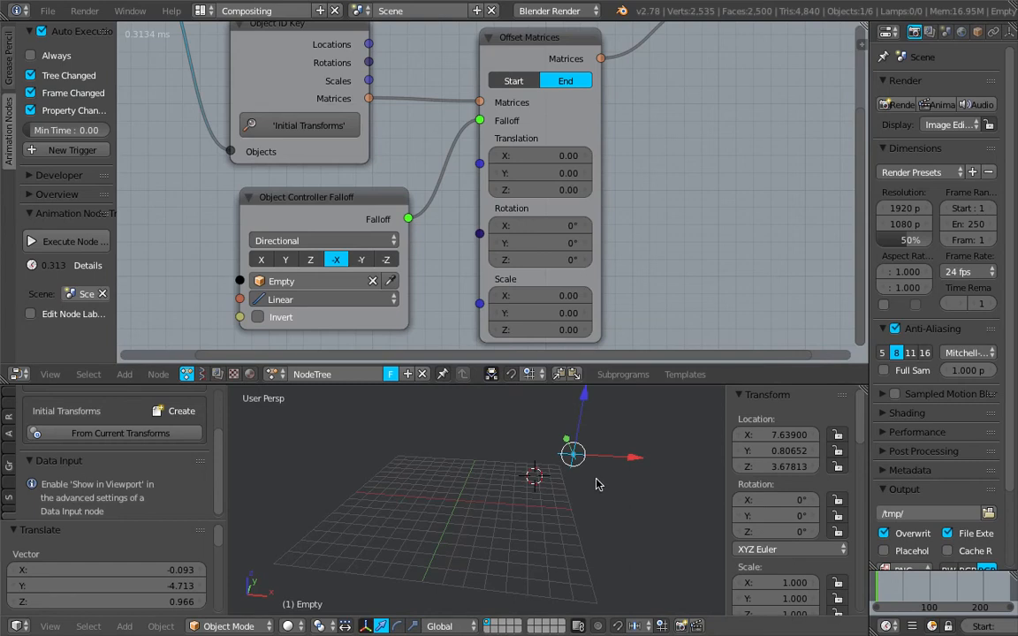
pyautogui.hotkey('alt', 'a')
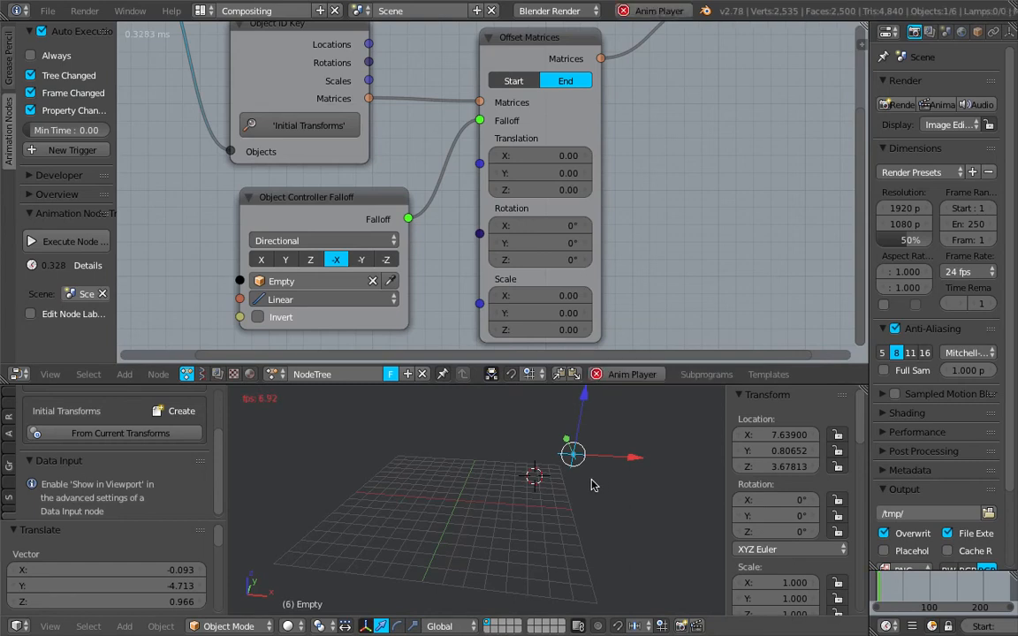
pyautogui.press('g')
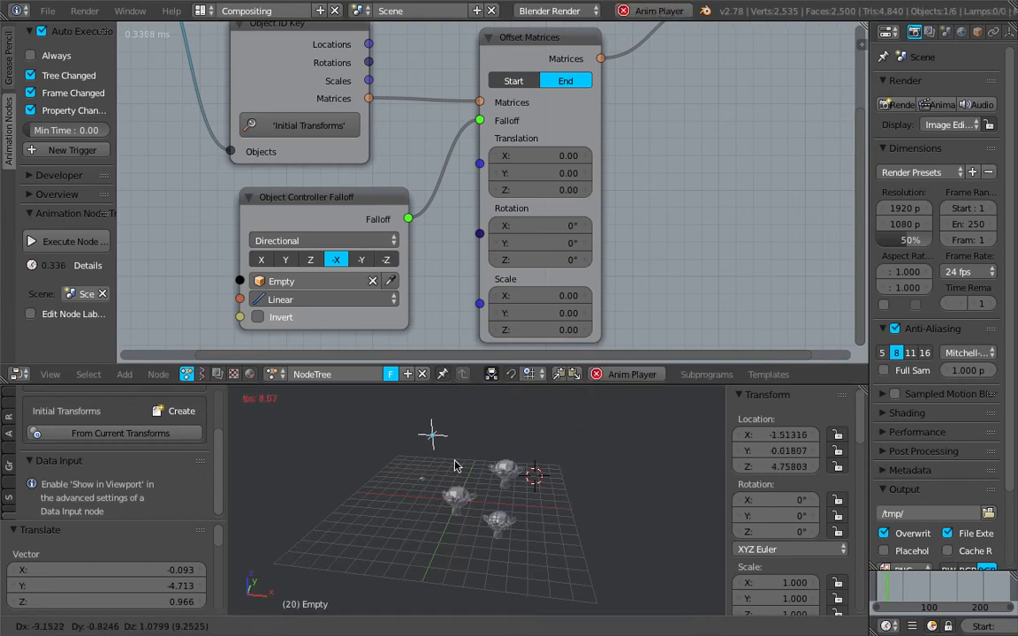
pyautogui.click(405, 464)
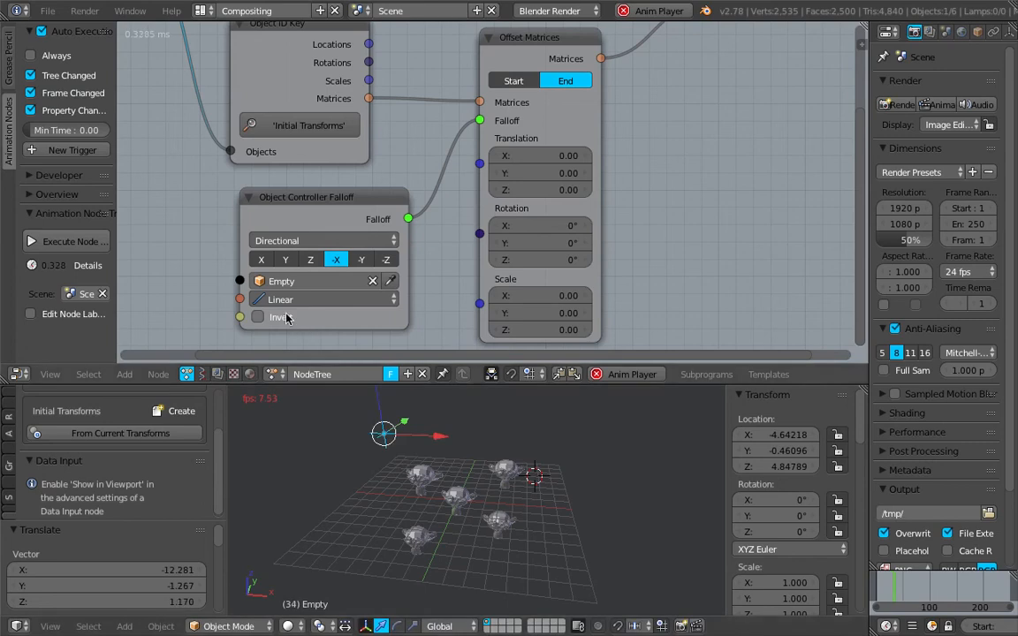
# Try Invert on the falloff, moving the empty during playback to about X 5.68, Y 0.94, Z 4.44, and stop playback
pyautogui.click(285, 317)
pyautogui.press('g')
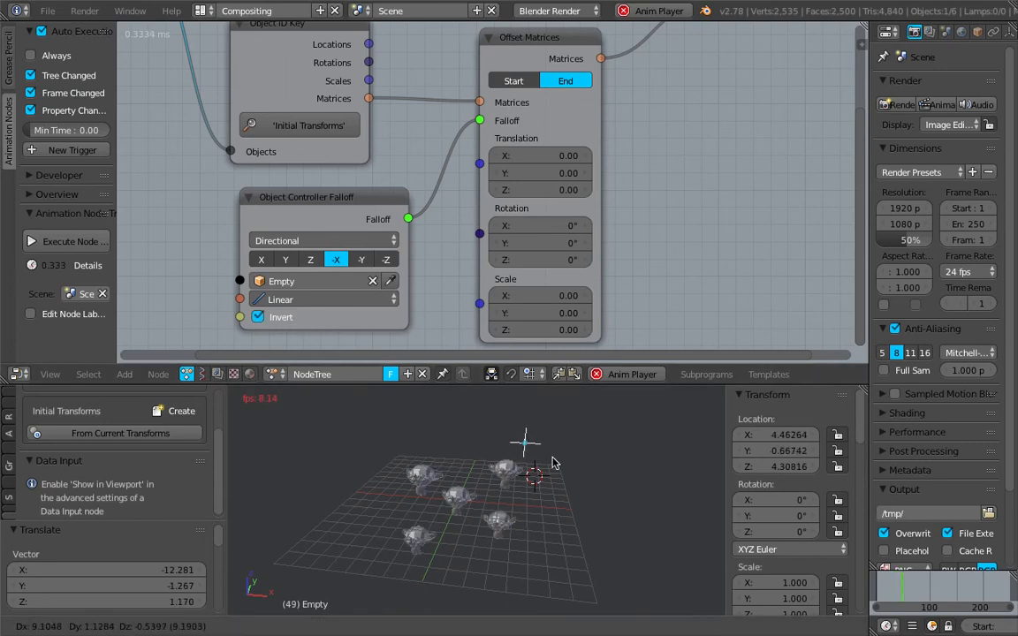
pyautogui.press('Escape')
pyautogui.press('Escape')
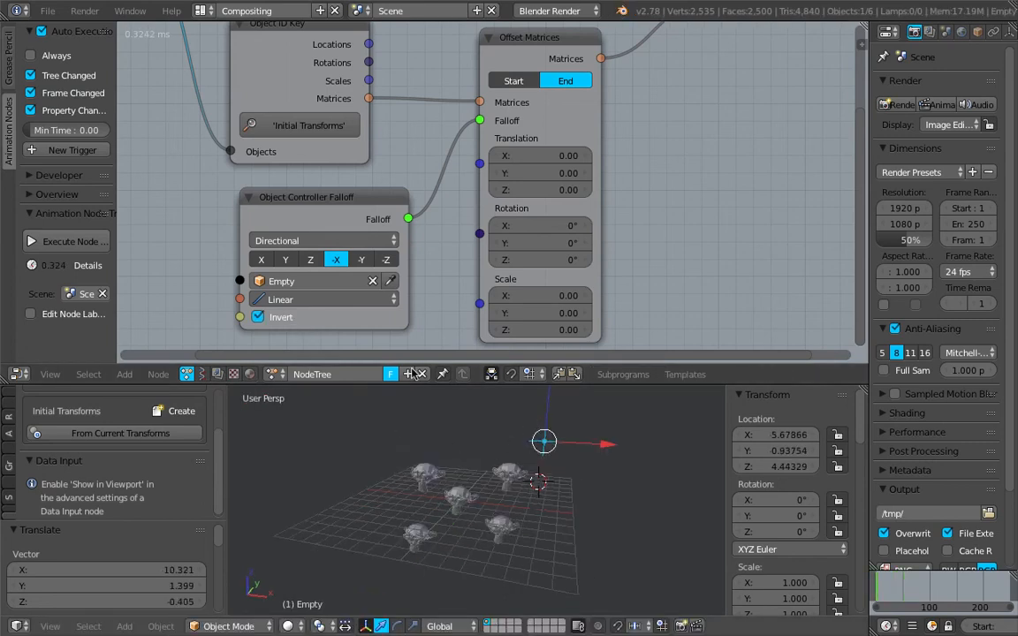
# Try the Y falloff direction with Invert on by moving the empty during playback
pyautogui.click(288, 259)
pyautogui.hotkey('alt', 'a')
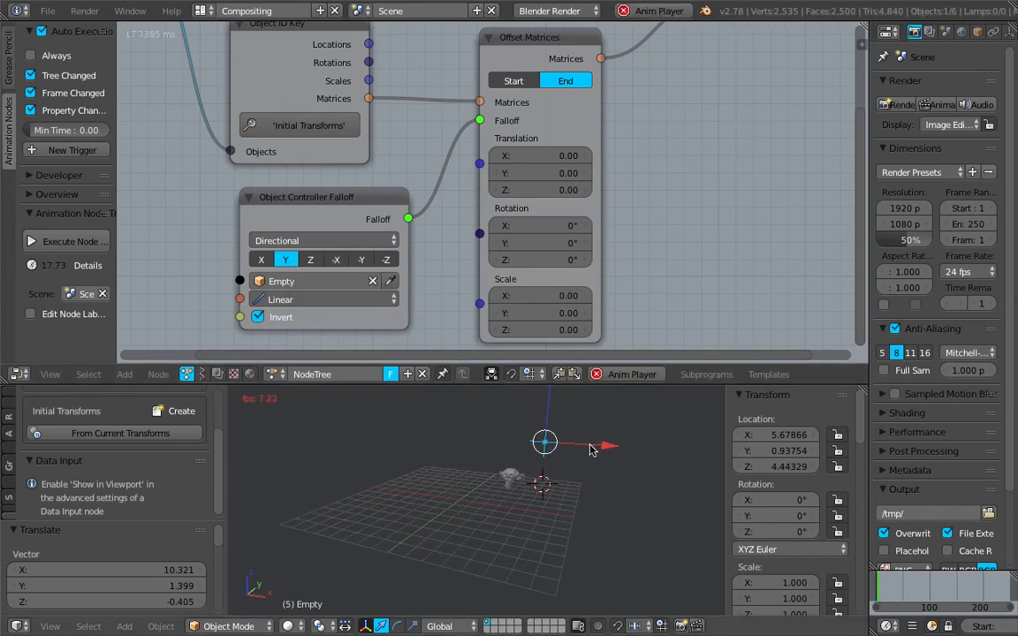
pyautogui.press('g')
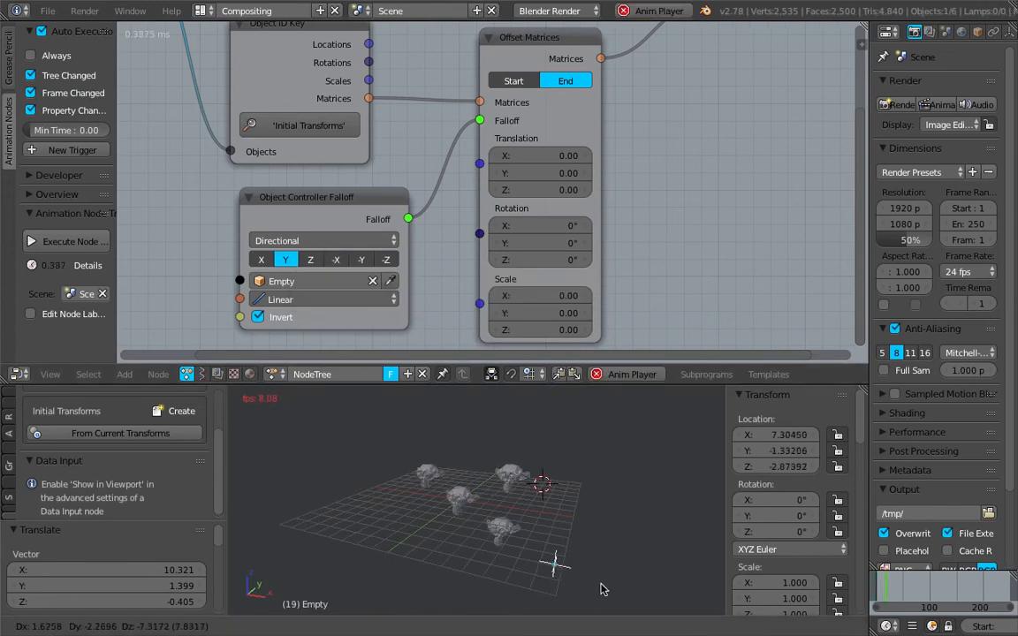
pyautogui.click(609, 537)
# Turn off Invert, try the Z falloff direction and stop playback, cancelling a trial move of the empty
pyautogui.click(367, 323)
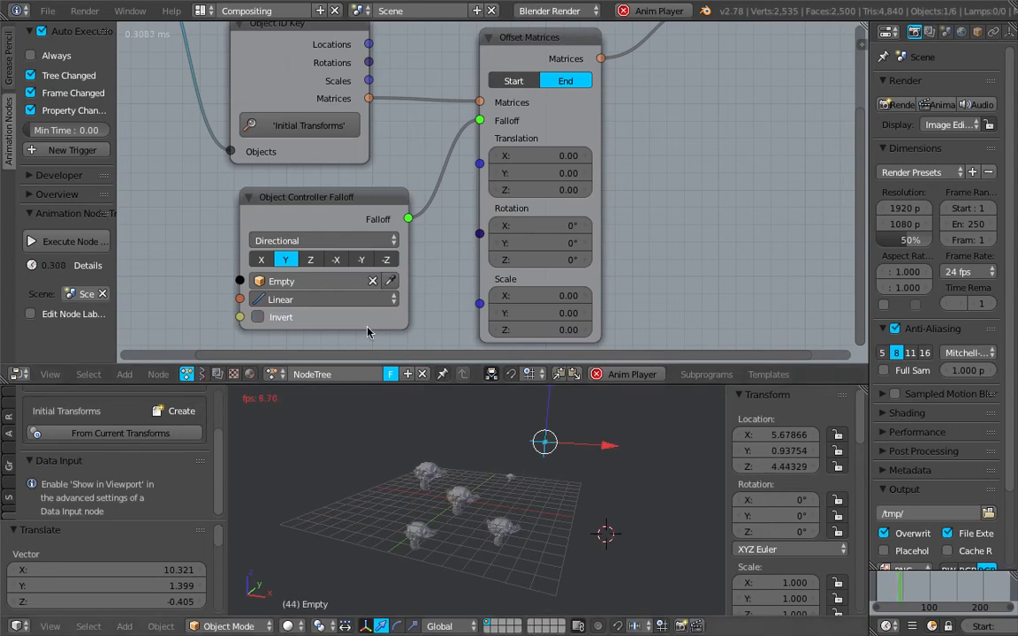
pyautogui.click(315, 262)
pyautogui.moveTo(496, 433); pyautogui.dragTo(459, 452, button='middle')
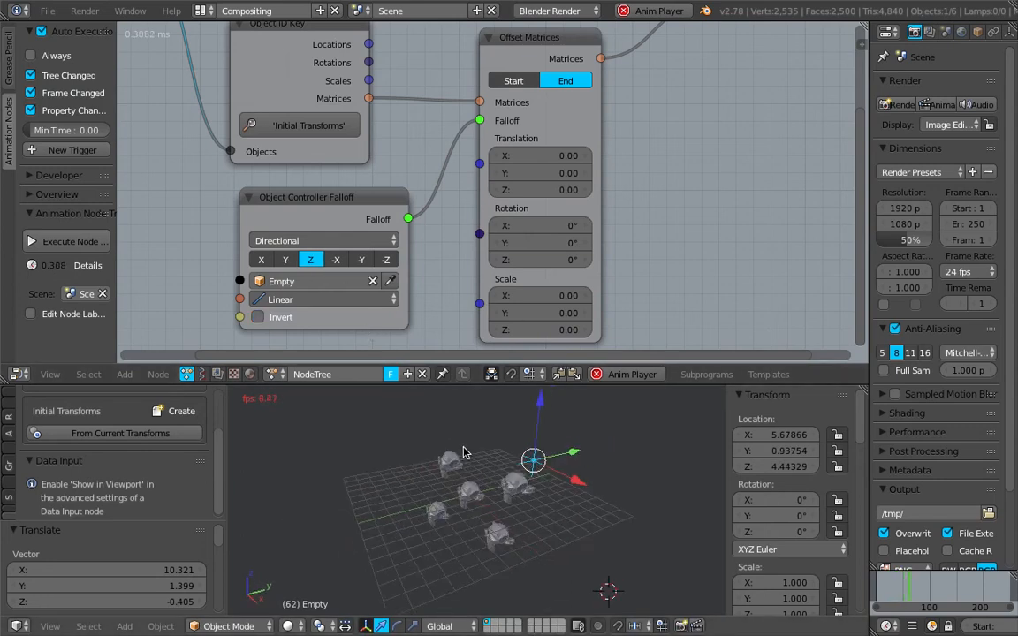
pyautogui.hotkey('alt', 'a')
pyautogui.press('g')
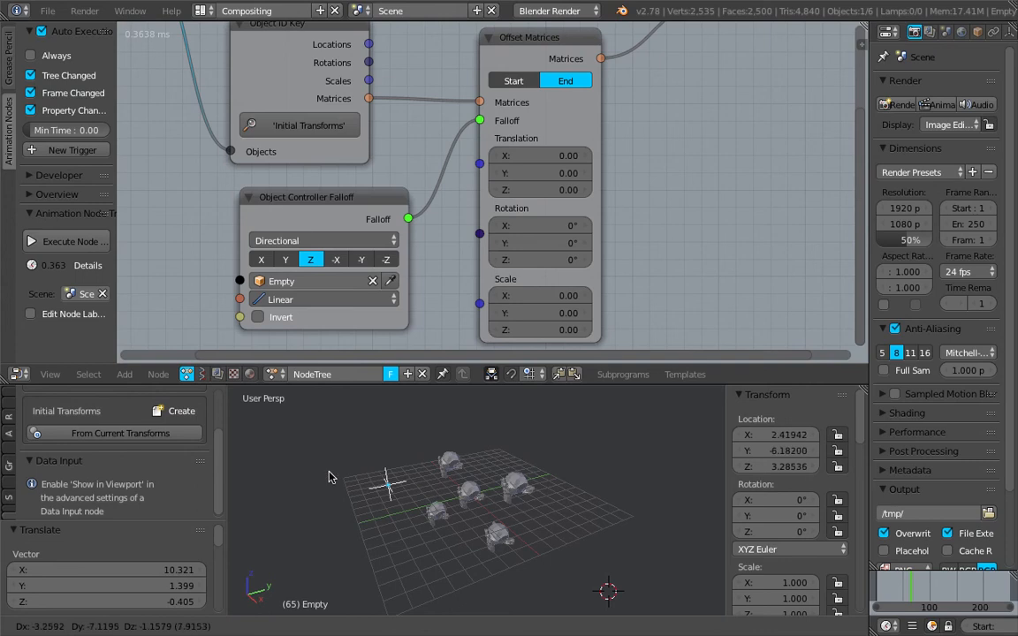
pyautogui.rightClick(526, 461)
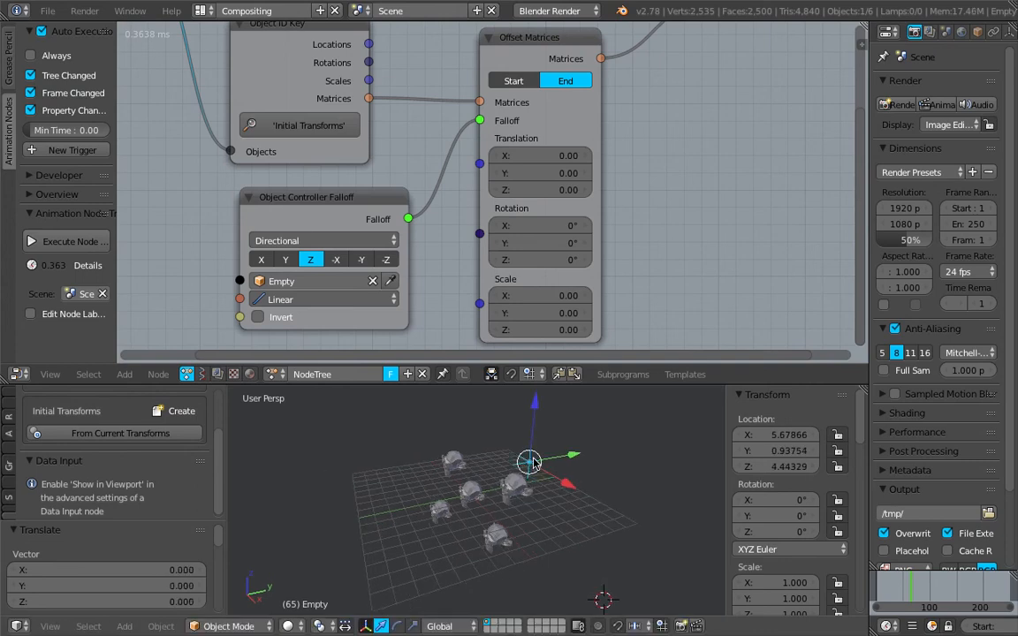
# Test the Z direction by moving the empty during playback to about X 5.14, Y -1.39, Z 4.12, and stop playback
pyautogui.hotkey('alt', 'a')
pyautogui.press('g')
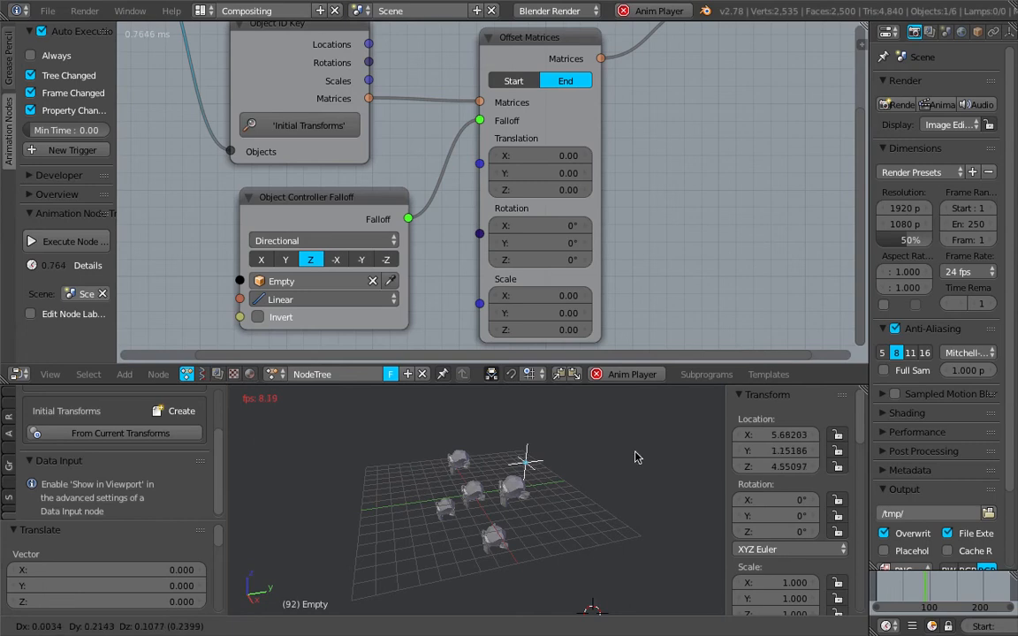
pyautogui.press('Escape')
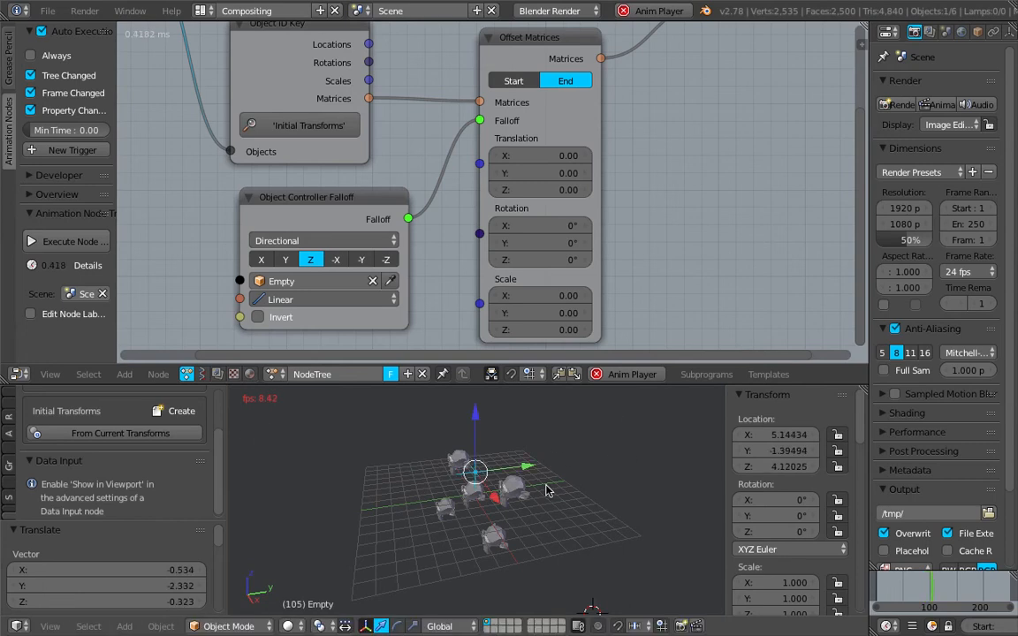
pyautogui.press('Escape')
# Test the Z direction again, moving the empty during playback to about X 6.82, Y -0.76, Z 4.18, and stop playback
pyautogui.moveTo(583, 485); pyautogui.dragTo(574, 464, button='middle')
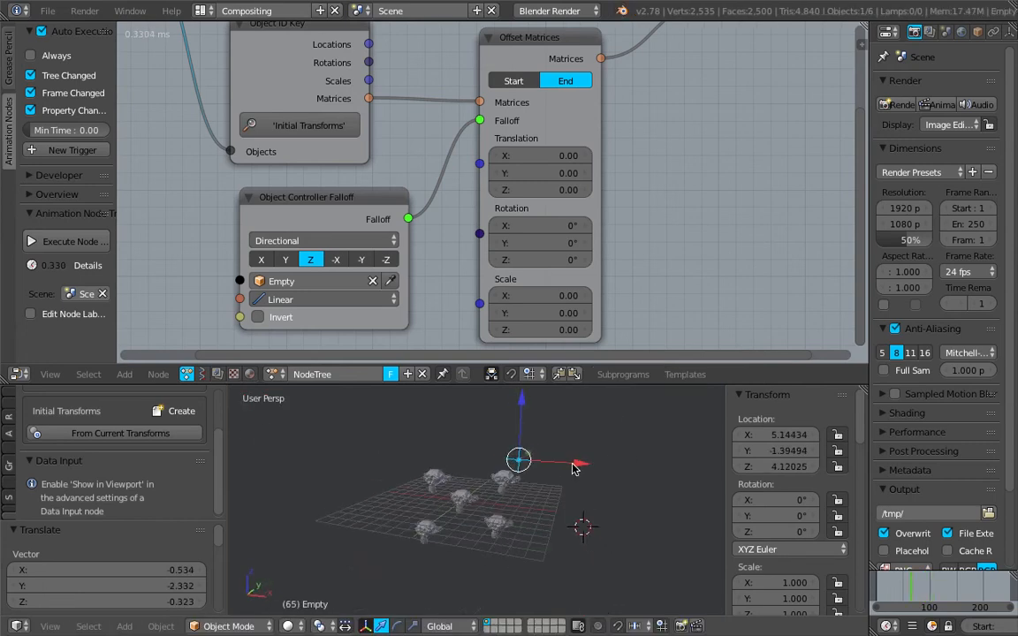
pyautogui.hotkey('alt', 'a')
pyautogui.press('g')
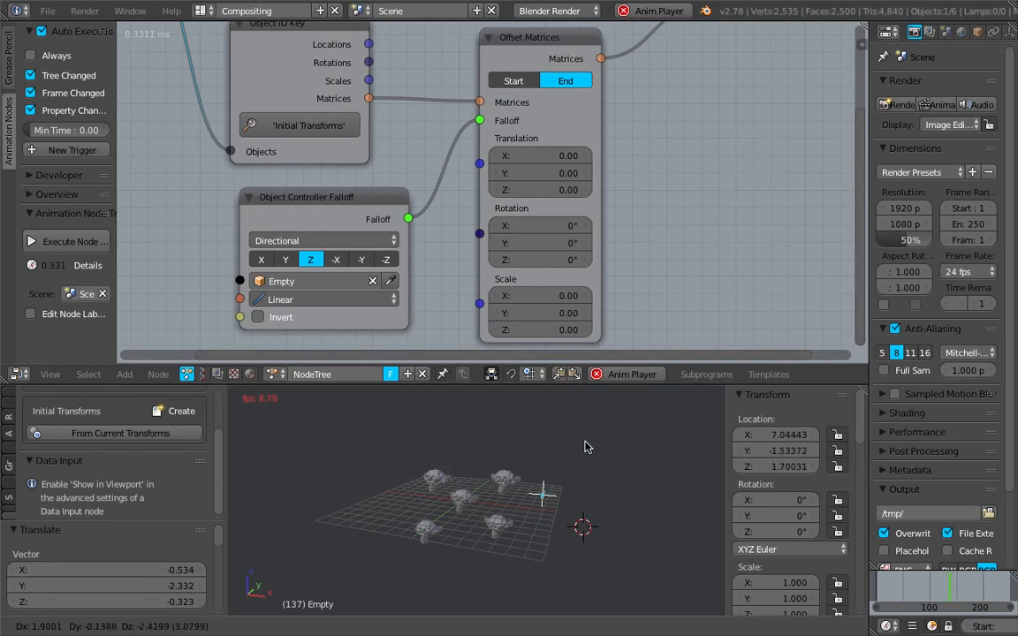
pyautogui.click(583, 442)
pyautogui.press('Escape')
# Set the falloff direction back to X, move the empty during playback to about X 10.28, Y -0.74, Z 4.69, and stop playback
pyautogui.click(265, 261)
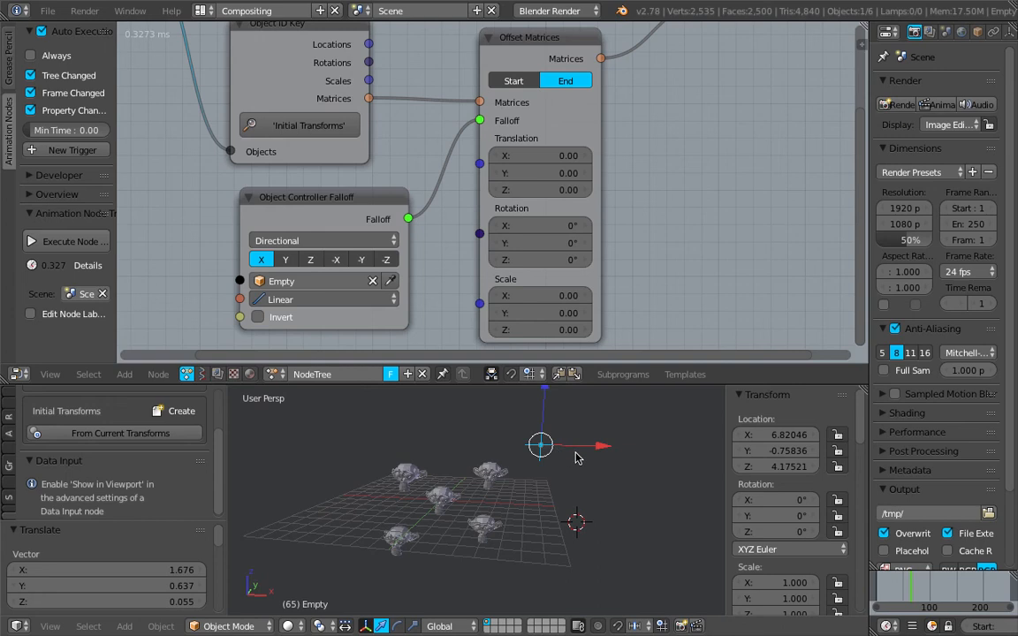
pyautogui.hotkey('alt', 'a')
pyautogui.press('g')
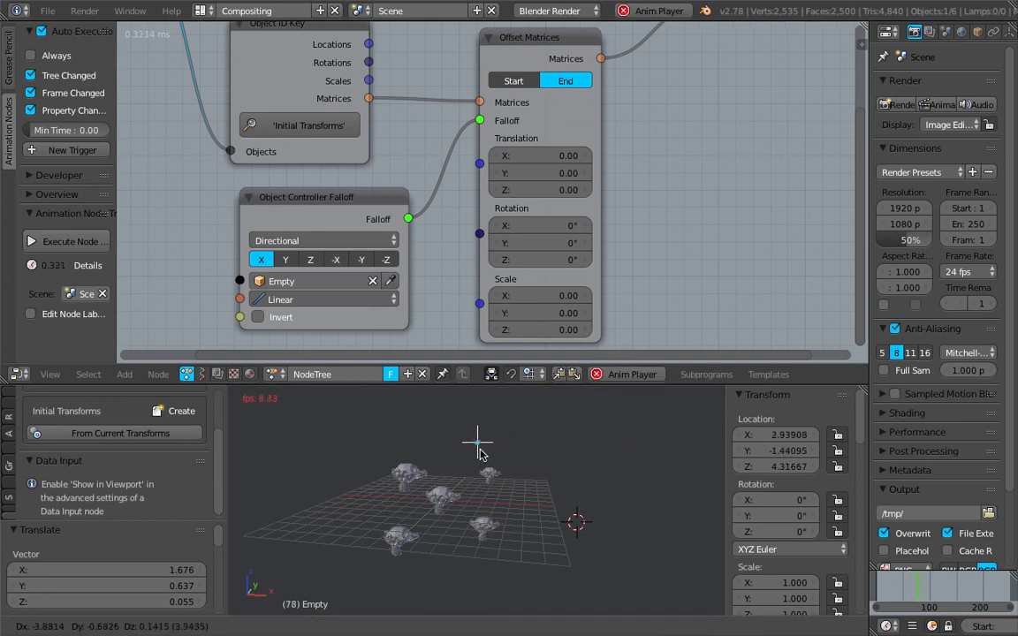
pyautogui.click(530, 445)
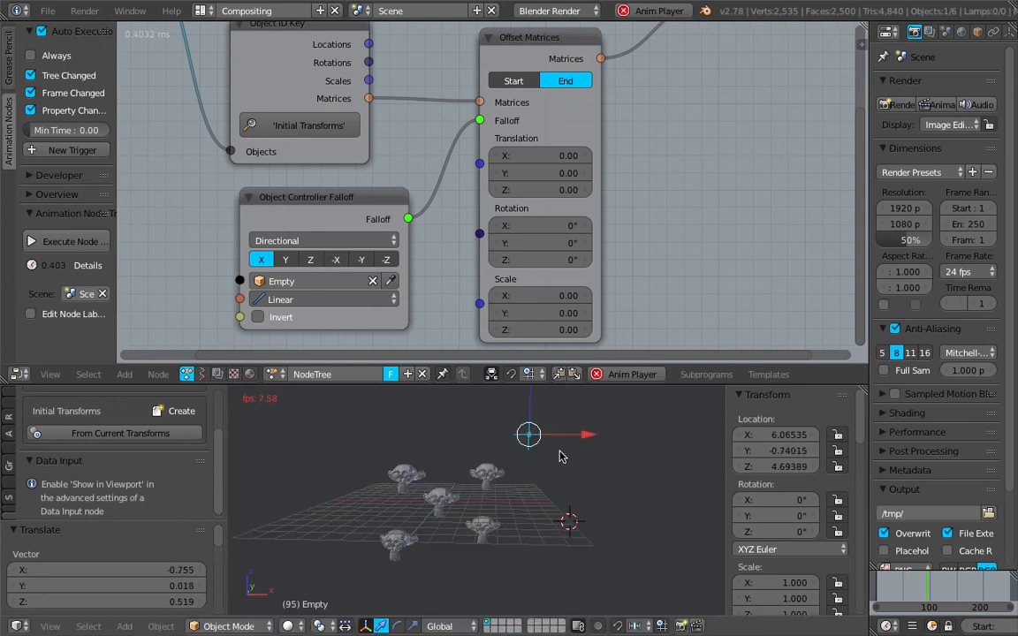
pyautogui.moveTo(558, 456); pyautogui.dragTo(579, 445, button='middle')
pyautogui.moveTo(574, 449); pyautogui.dragTo(607, 454)
pyautogui.press('Escape')
# Change the Object Controller Falloff type to Sphere
pyautogui.scroll(-1, 553, 450)
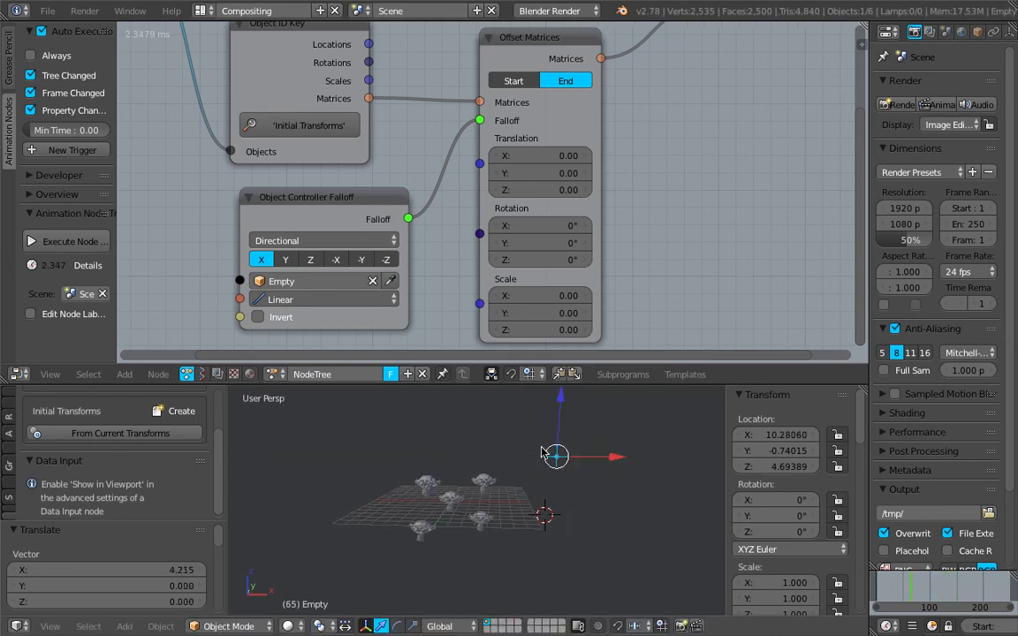
pyautogui.scroll(1, 310, 241)
pyautogui.click(294, 231)
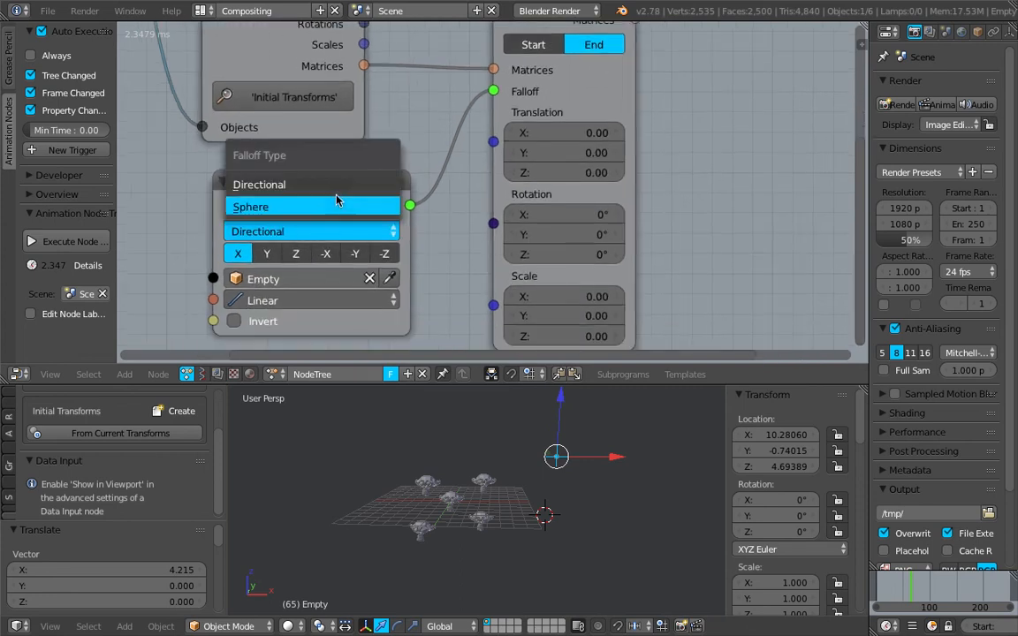
pyautogui.click(318, 207)
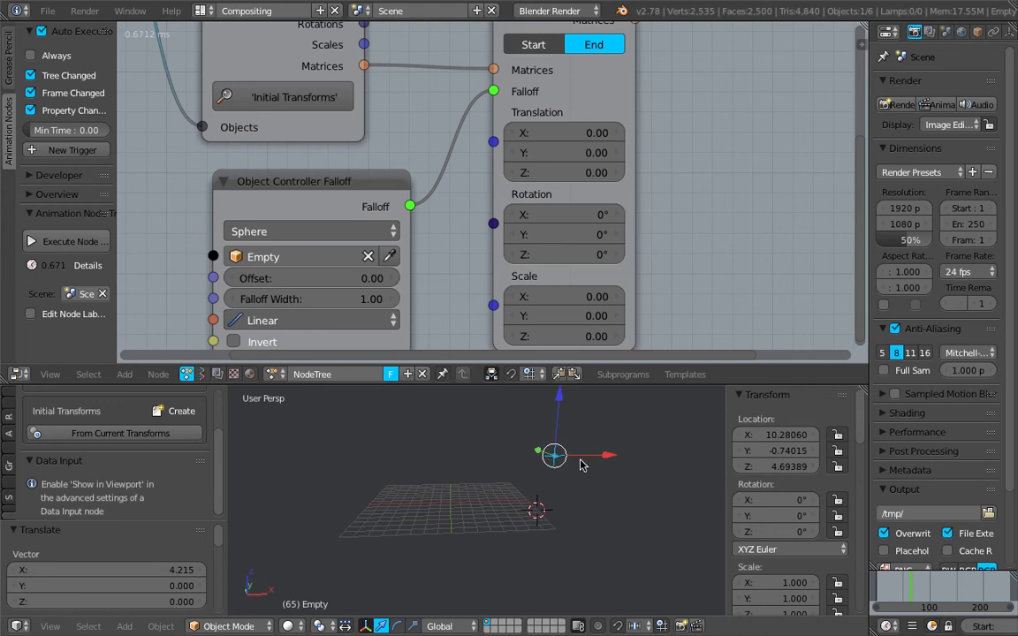
# Play the animation while moving the empty to about X 17.37, Y -2.08, Z 2.45, and stop playback
pyautogui.hotkey('alt', 'a')
pyautogui.press('g')
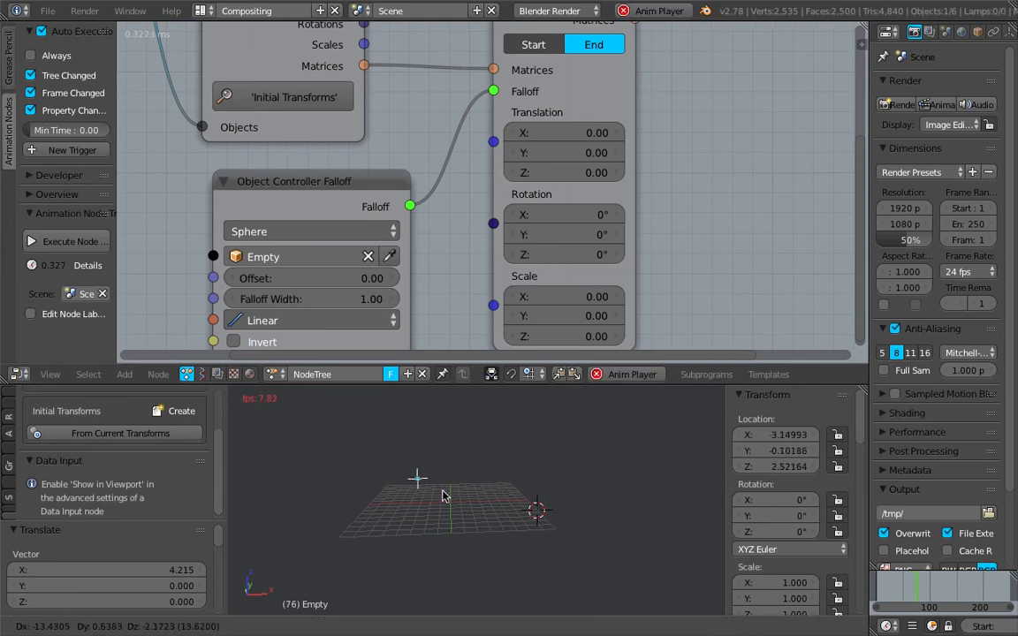
pyautogui.click(660, 499)
pyautogui.scroll(-3, 660, 501)
pyautogui.press('g')
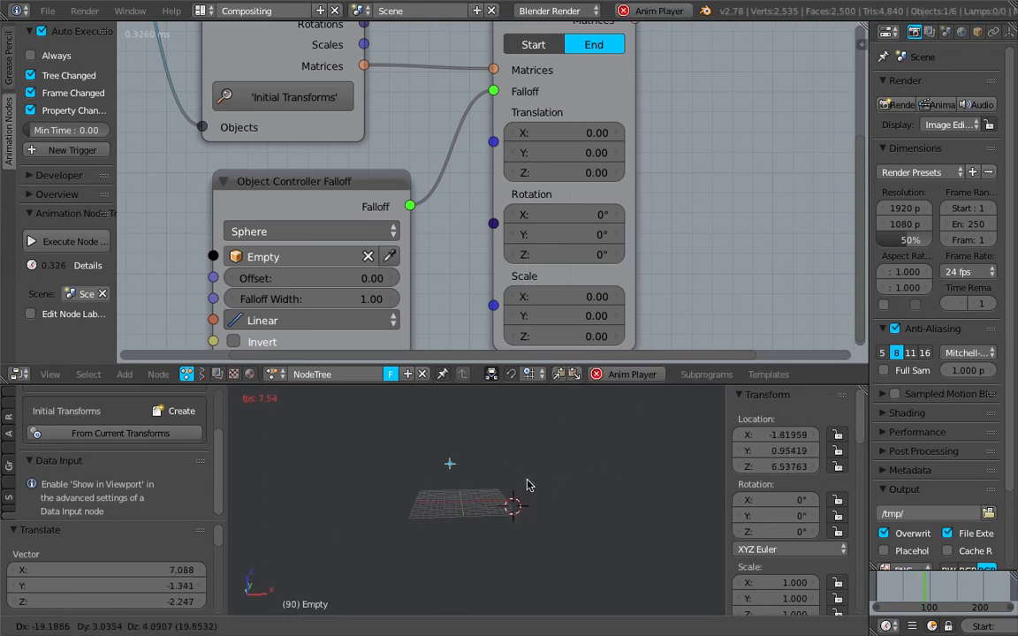
pyautogui.rightClick(528, 481)
pyautogui.click(529, 482)
pyautogui.scroll(3, 539, 481)
pyautogui.moveTo(427, 278); pyautogui.dragTo(431, 252, button='middle')
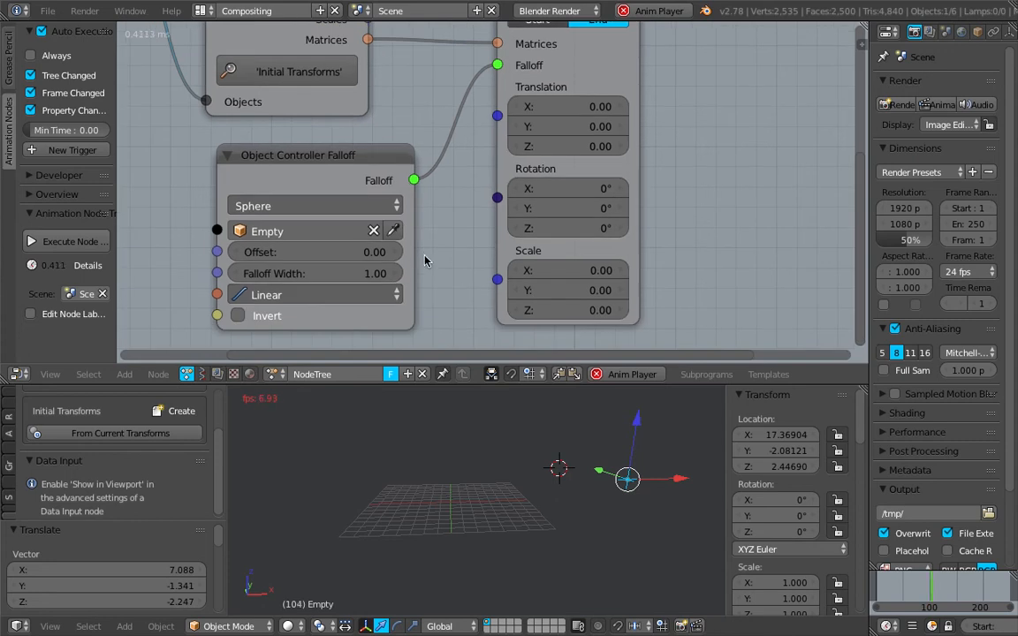
pyautogui.press('Escape')
# Set the sphere falloff's Falloff Width to 3.91 and start animation playback
pyautogui.scroll(2, 306, 273)
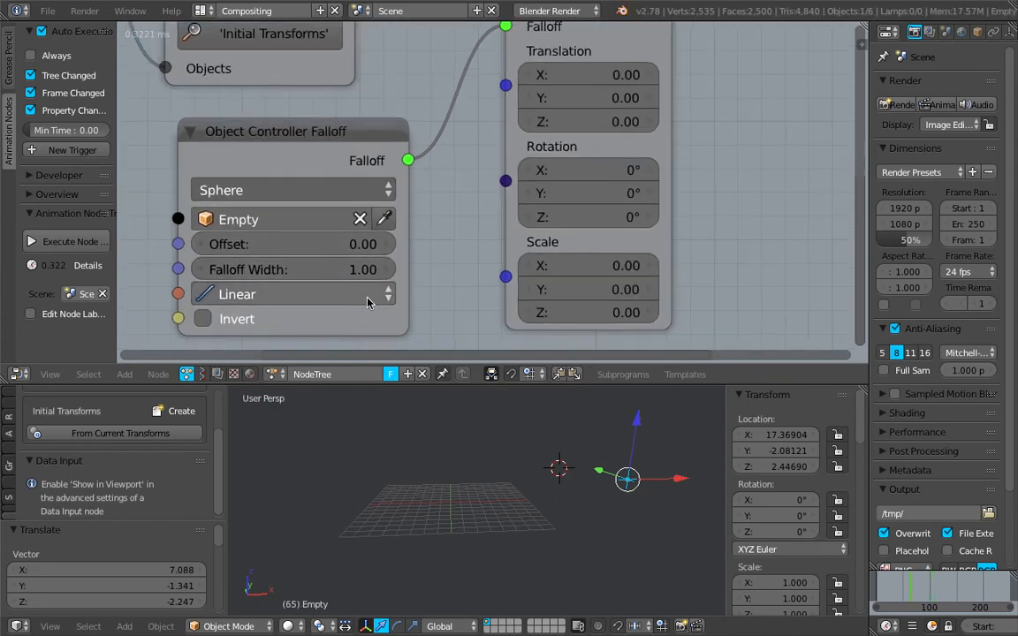
pyautogui.scroll(-2, 323, 269)
pyautogui.moveTo(348, 232); pyautogui.dragTo(369, 241)
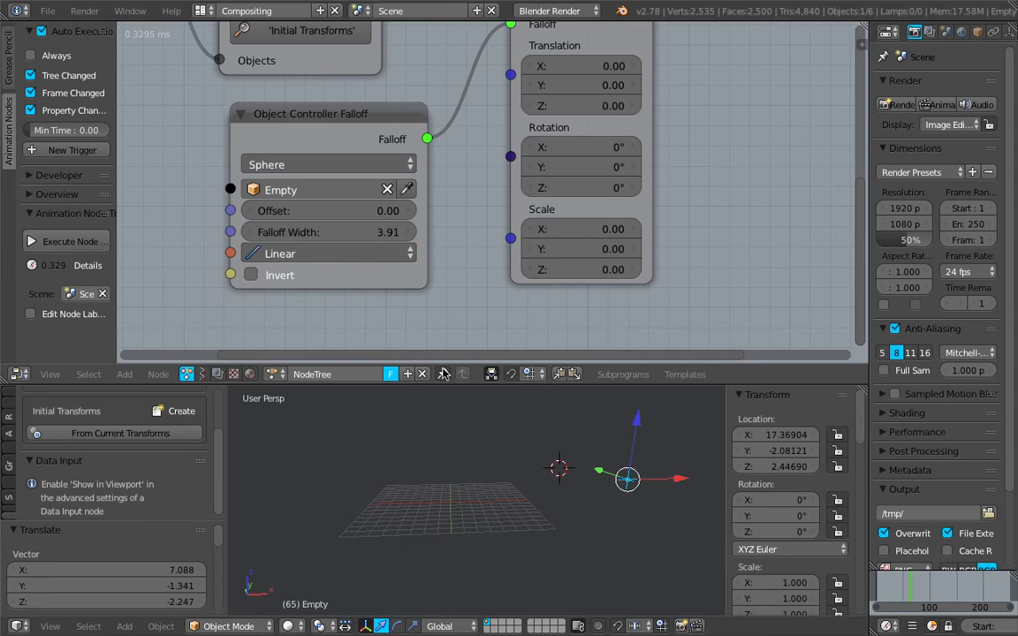
pyautogui.hotkey('alt', 'a')
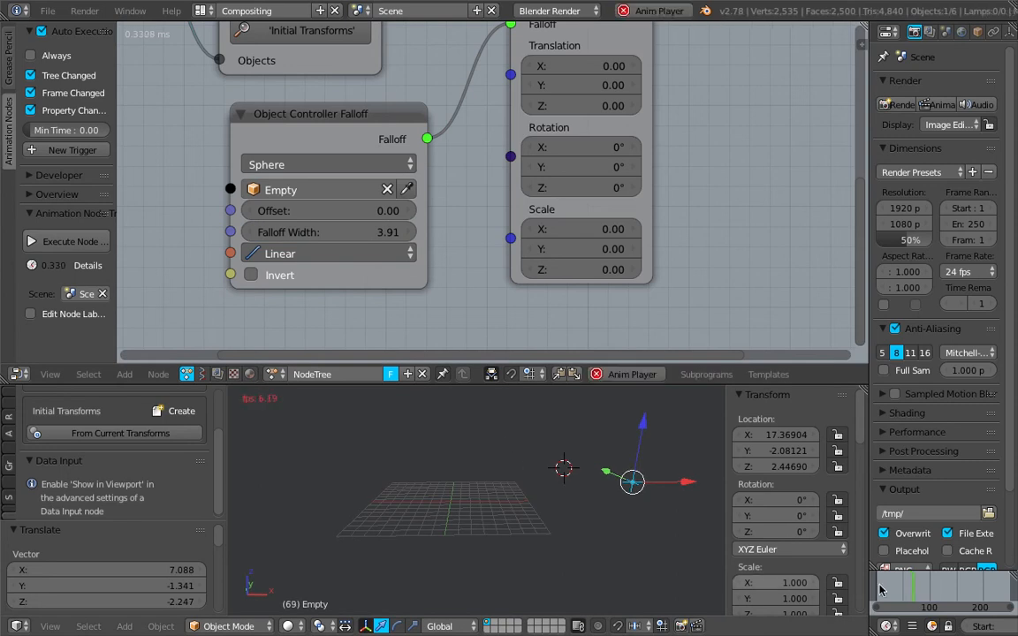
# Set the sphere falloff's Falloff Width to 28.51, move the empty during playback to about X 17.63, Y -1.49, Z 4.04, and stop playback
pyautogui.moveTo(353, 231); pyautogui.dragTo(318, 229, button='right')
pyautogui.moveTo(318, 230); pyautogui.dragTo(318, 230)
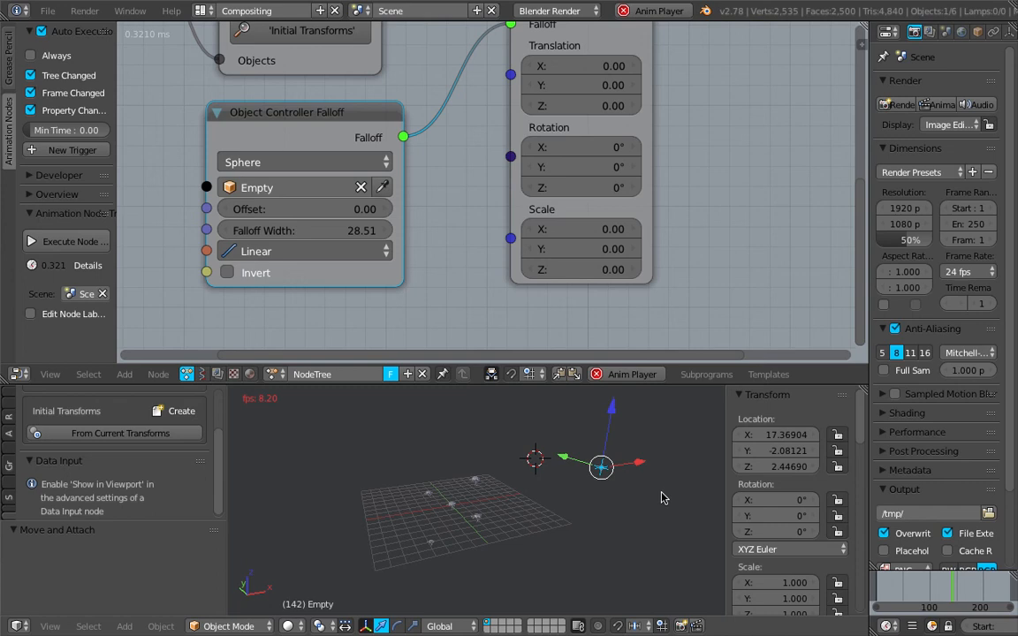
pyautogui.press('g')
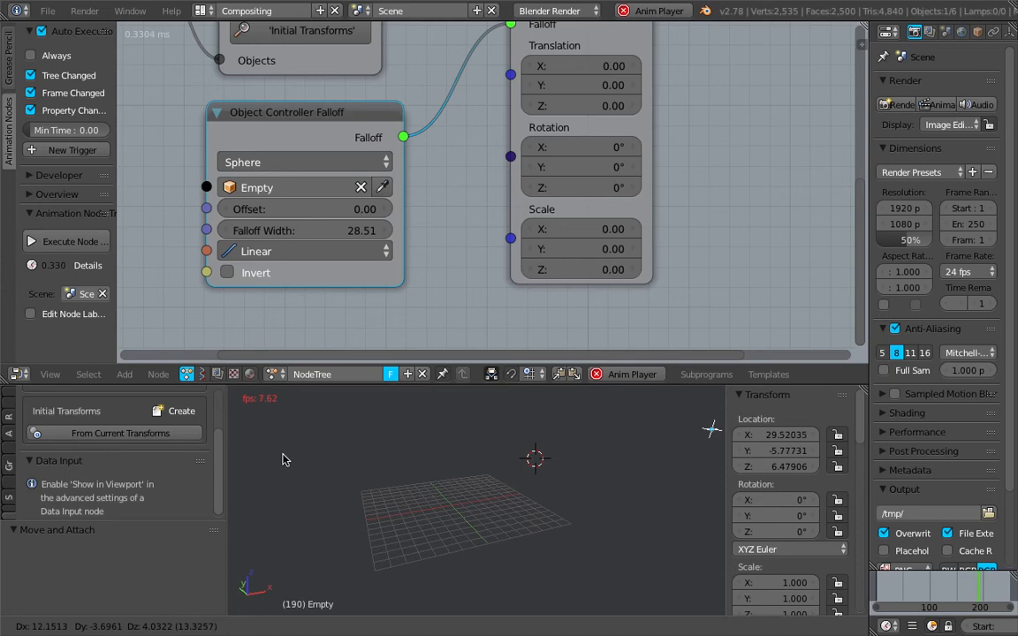
pyautogui.click(665, 482)
pyautogui.press('Escape')
# Invert the sphere falloff, play the animation while trying a move of the empty across the grid, and stop playback
pyautogui.moveTo(564, 477); pyautogui.dragTo(550, 477, button='middle')
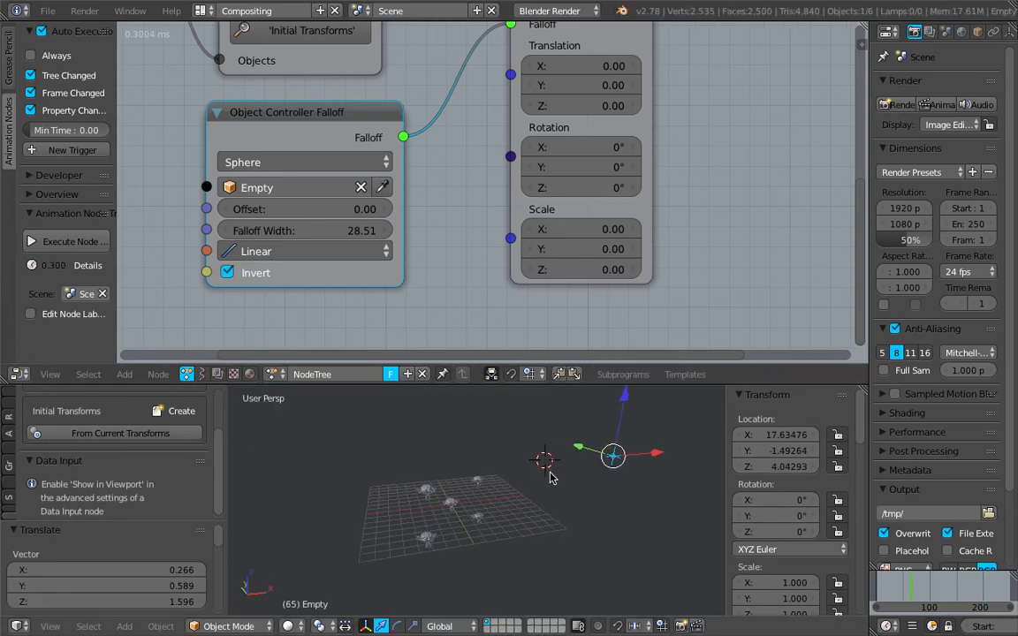
pyautogui.hotkey('alt', 'a')
pyautogui.press('g')
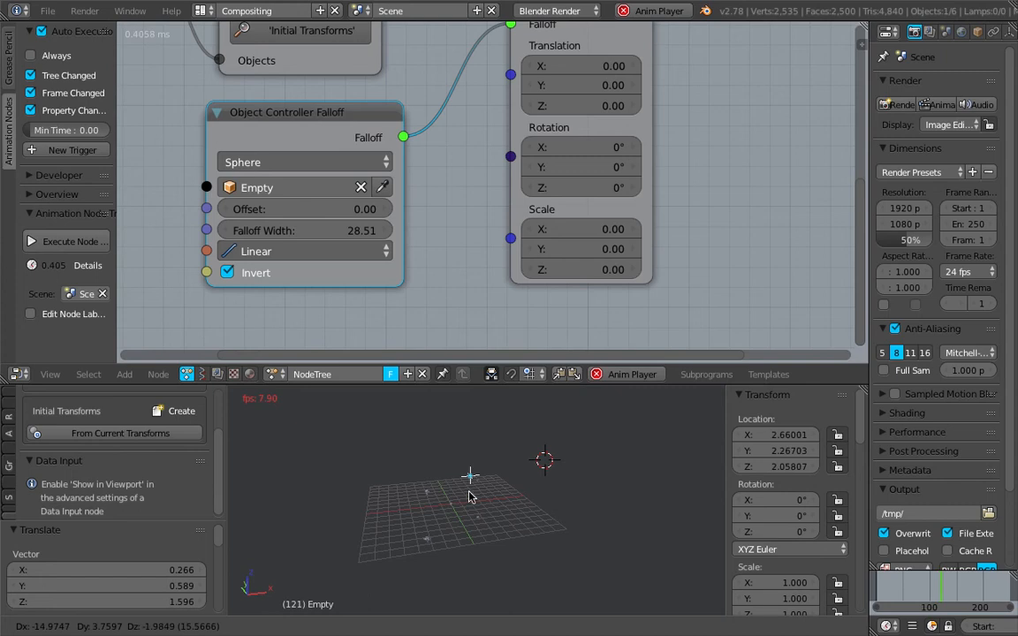
pyautogui.rightClick(470, 498)
pyautogui.moveTo(545, 194); pyautogui.dragTo(529, 220, button='middle')
pyautogui.scroll(-3, 532, 218)
pyautogui.moveTo(563, 163); pyautogui.dragTo(569, 213, button='middle')
pyautogui.scroll(-1, 545, 77)
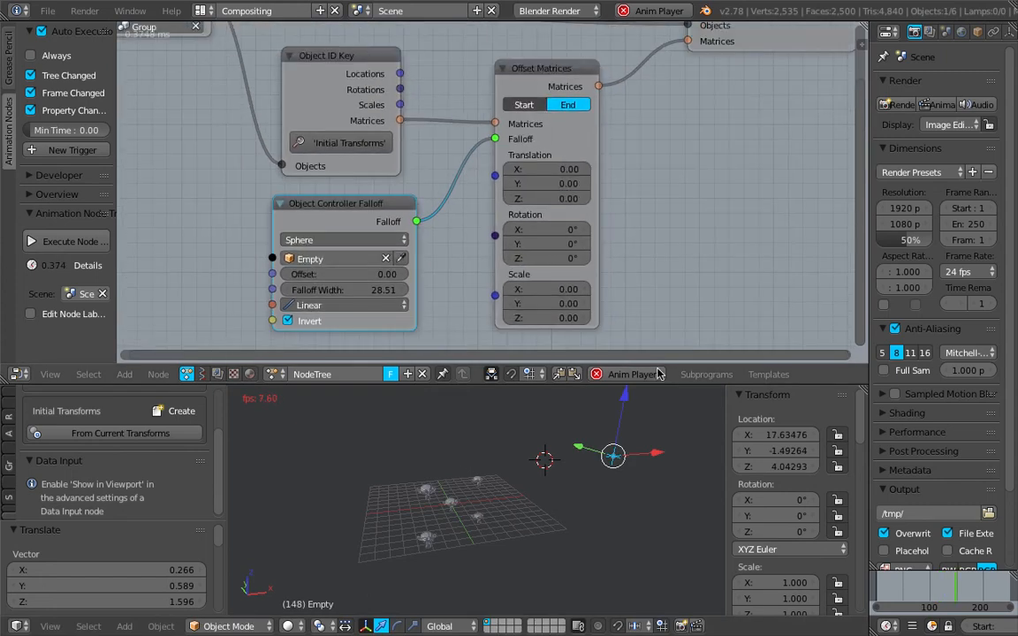
pyautogui.press('Escape')
# Save the blend file over its existing version
pyautogui.scroll(3, 477, 477)
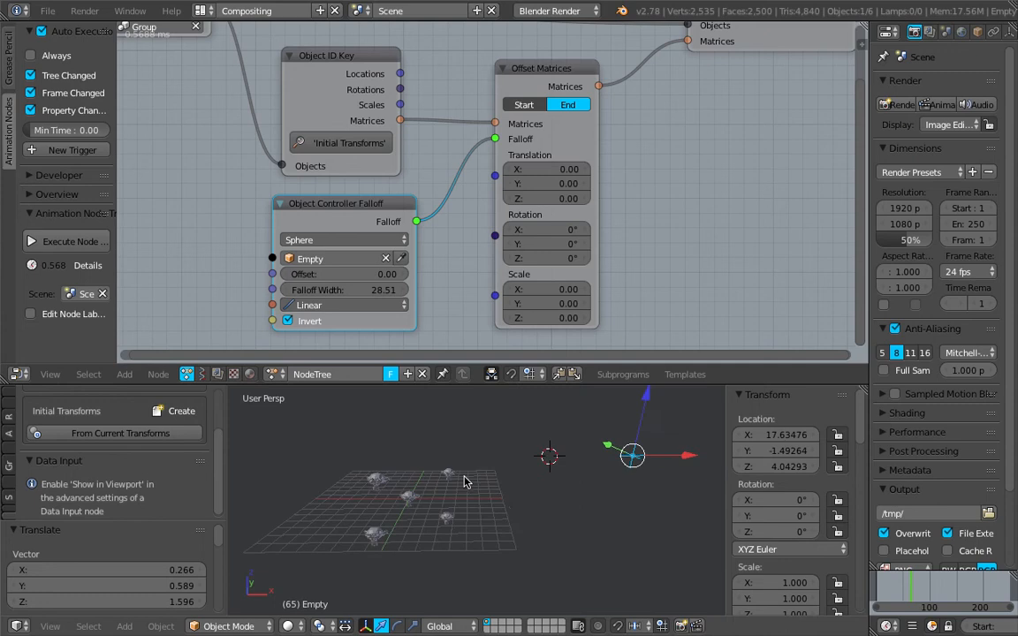
pyautogui.moveTo(461, 484); pyautogui.dragTo(442, 488, button='middle')
pyautogui.scroll(-1, 382, 276)
pyautogui.moveTo(383, 276); pyautogui.dragTo(470, 235, button='middle')
pyautogui.hotkey('ctrl', 's')
pyautogui.click(470, 235)
# Nudge the Object Controller Falloff node into place beneath the Object ID Key node
pyautogui.moveTo(263, 147); pyautogui.dragTo(271, 180, button='middle')
pyautogui.scroll(-2, 283, 176)
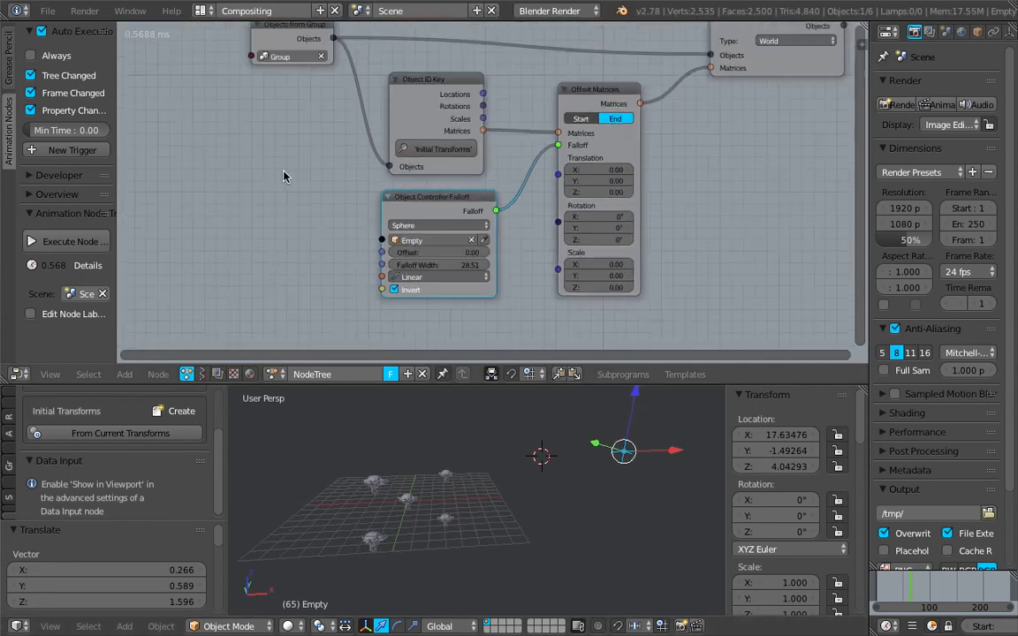
pyautogui.scroll(2, 300, 179)
pyautogui.moveTo(441, 207); pyautogui.dragTo(427, 202)
pyautogui.moveTo(428, 202); pyautogui.dragTo(414, 193, button='middle')
pyautogui.scroll(1, 413, 192)
pyautogui.moveTo(413, 179); pyautogui.dragTo(425, 171)
# Switch from the browser's YouTube video back to Blender and add a Delay Falloff node beside the Object Controller Falloff
pyautogui.moveTo(220, 167); pyautogui.dragTo(254, 152, button='middle')
pyautogui.hotkey('shift', 'a')
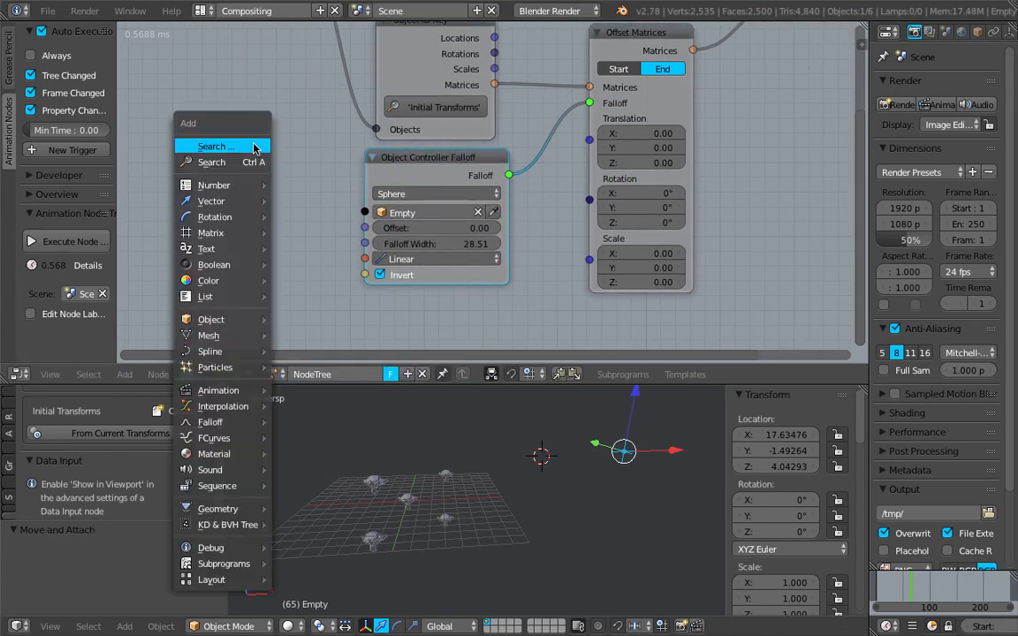
pyautogui.moveTo(248, 424)
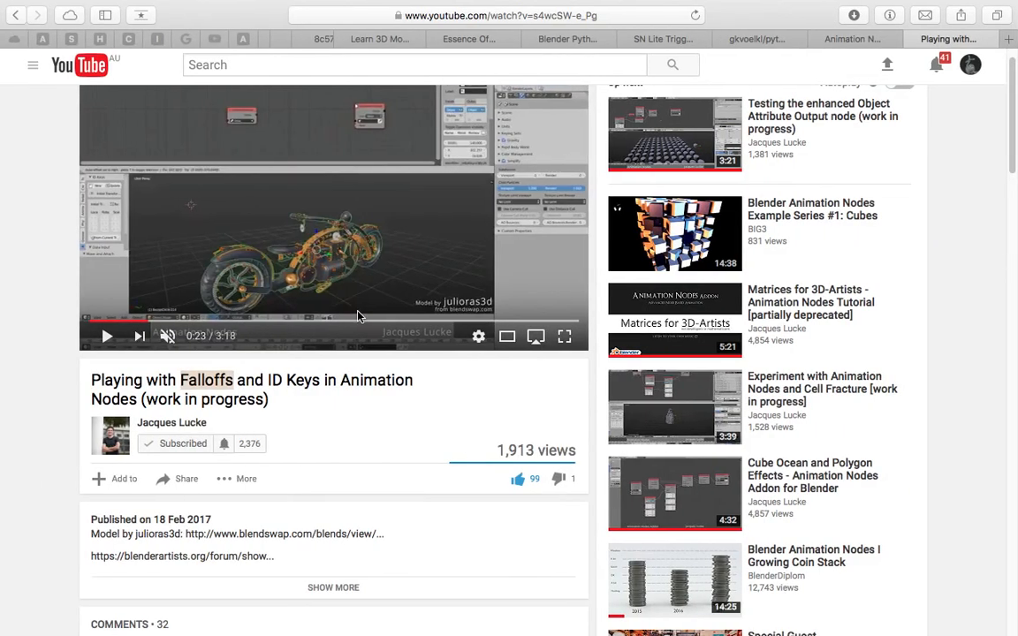
pyautogui.hotkey('ctrl', 'Right')
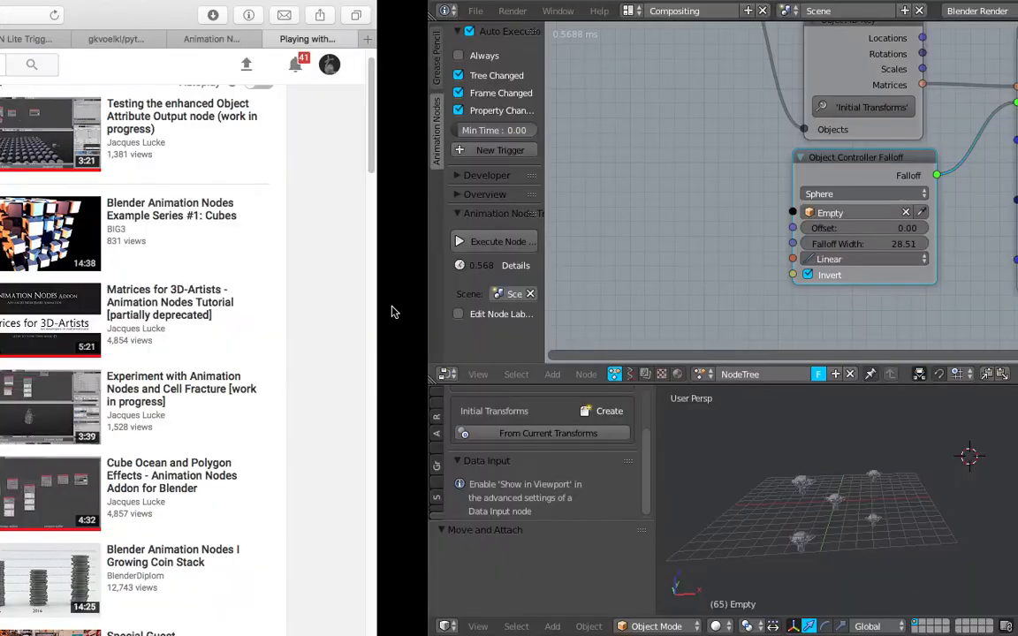
pyautogui.hotkey('shift', 'a')
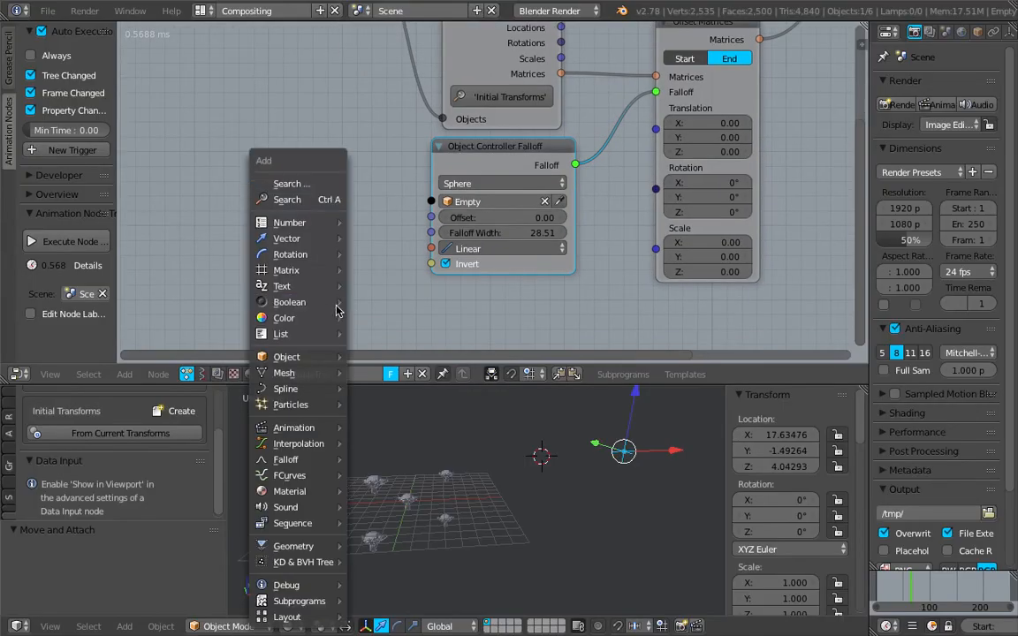
pyautogui.moveTo(328, 423)
pyautogui.moveTo(331, 459)
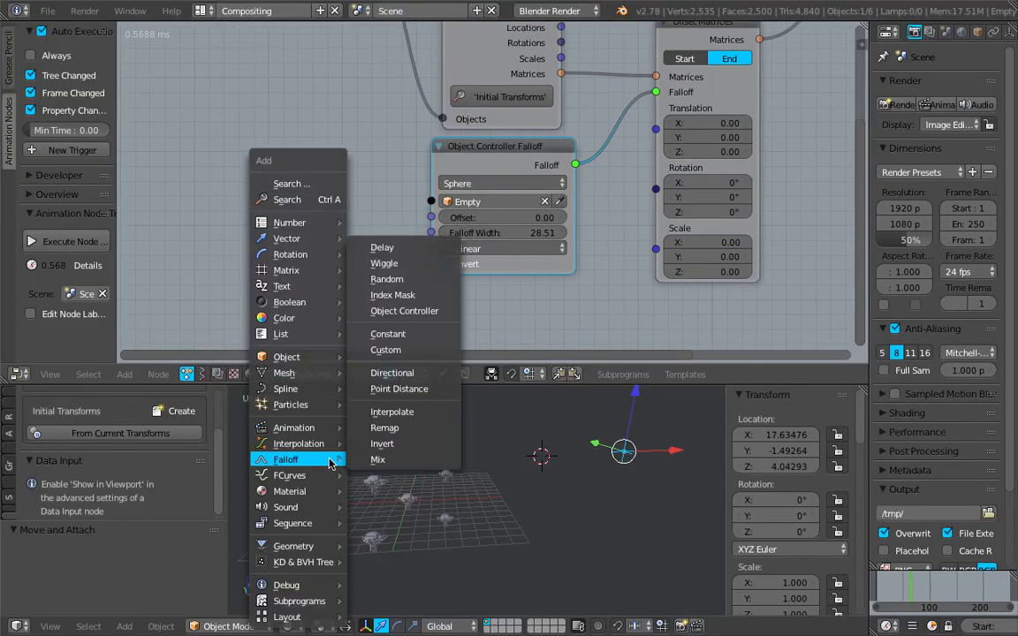
pyautogui.click(417, 249)
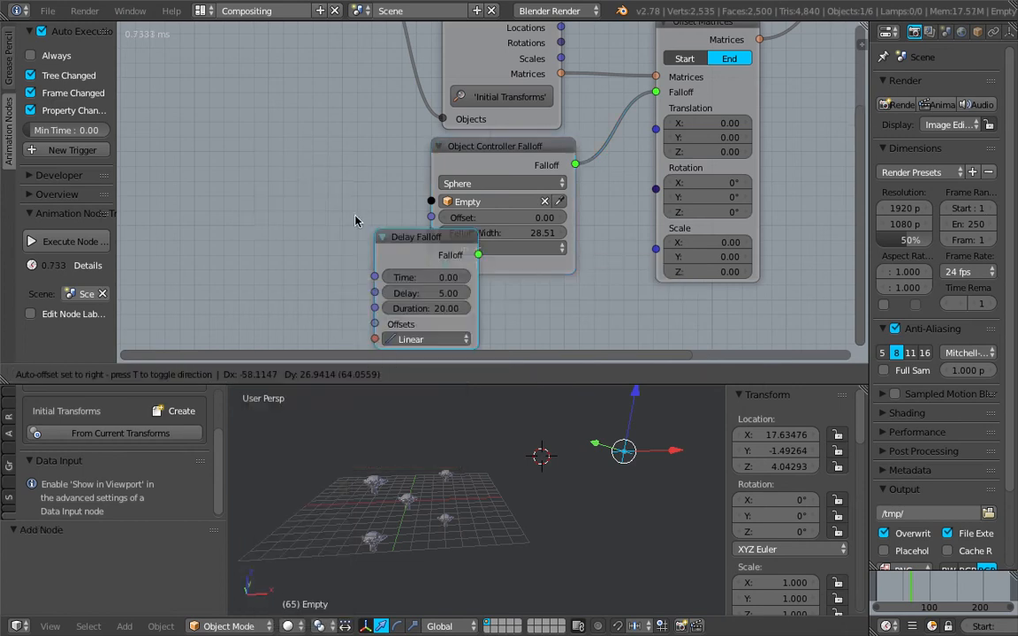
pyautogui.click(241, 158)
# Move the Object Controller Falloff below the Delay Falloff and connect the Delay Falloff output to the Offset Matrices Falloff input
pyautogui.moveTo(512, 155); pyautogui.dragTo(343, 301)
pyautogui.moveTo(412, 336); pyautogui.dragTo(409, 303, button='middle')
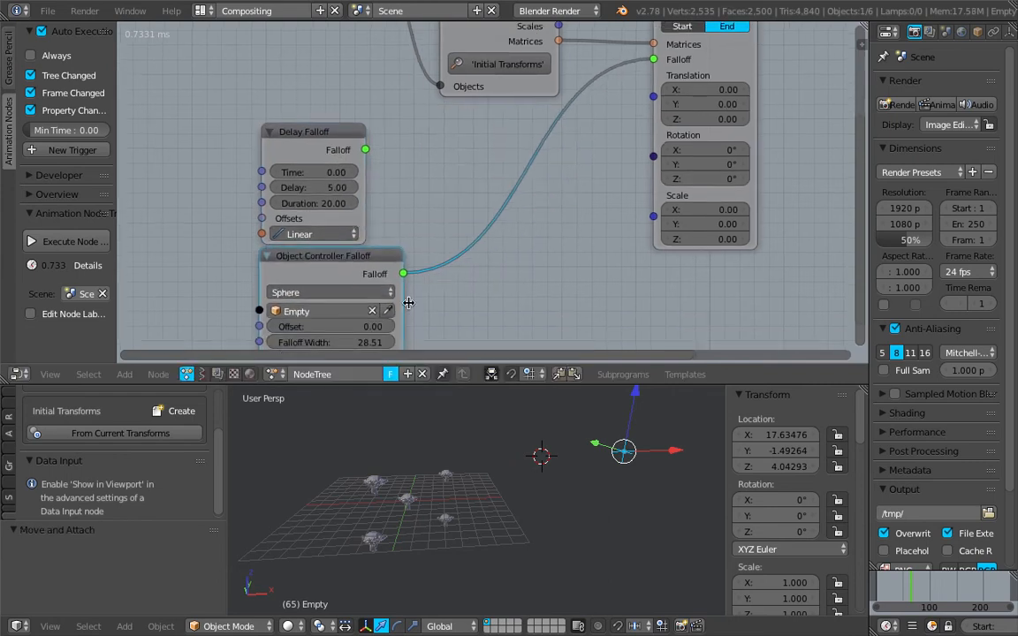
pyautogui.moveTo(345, 139); pyautogui.dragTo(375, 123)
pyautogui.moveTo(427, 136); pyautogui.dragTo(416, 165, button='middle')
pyautogui.moveTo(385, 165); pyautogui.dragTo(450, 153)
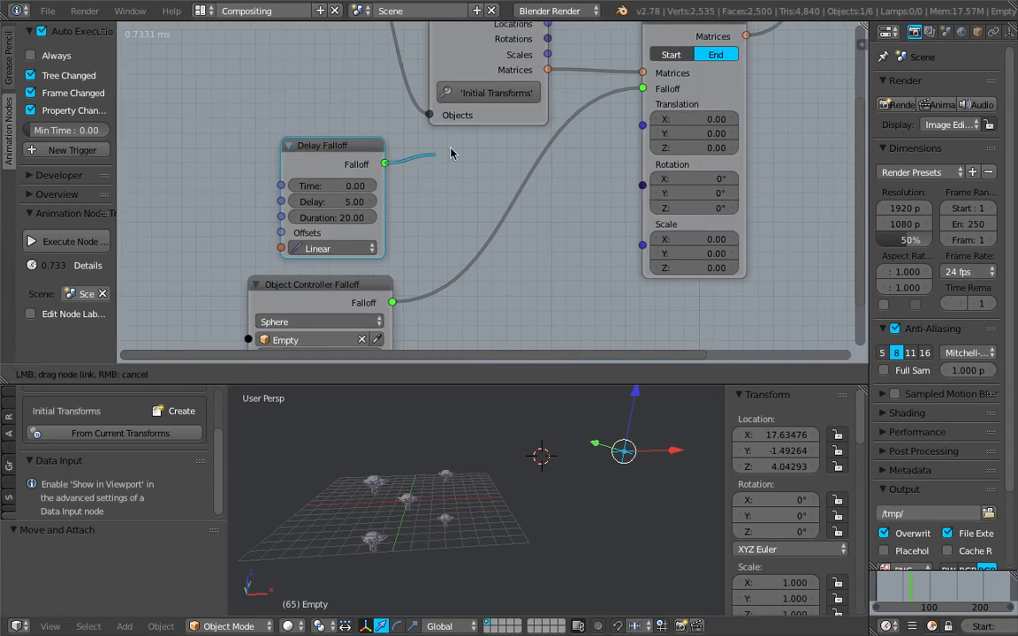
pyautogui.moveTo(580, 110); pyautogui.dragTo(642, 89)
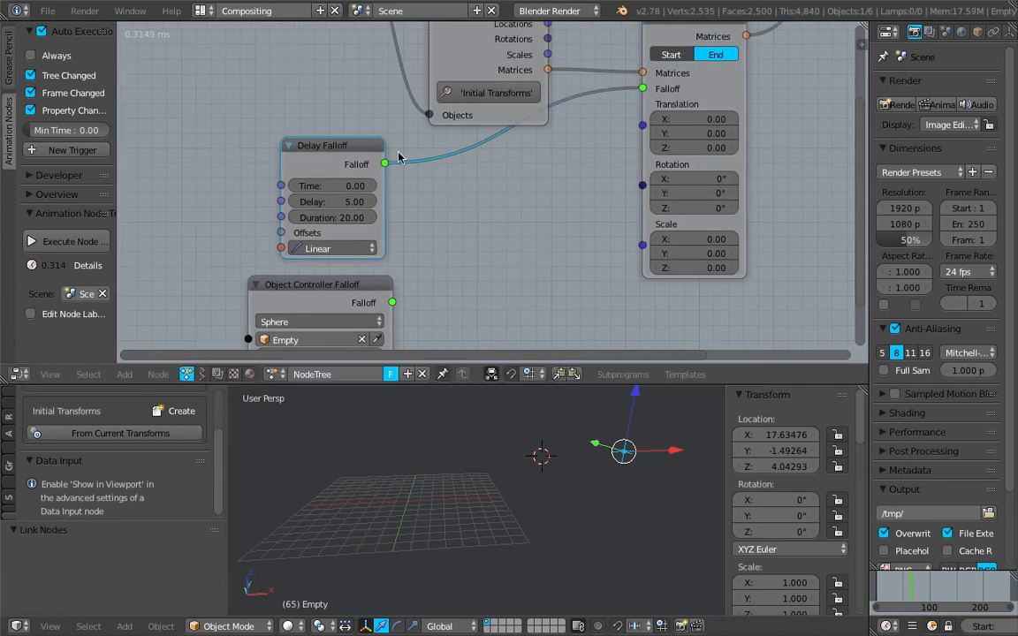
# Try the Delay Falloff's Time value at about 5.16 and at -0.72
pyautogui.moveTo(182, 161); pyautogui.dragTo(257, 169, button='middle')
pyautogui.hotkey('shift', 'a')
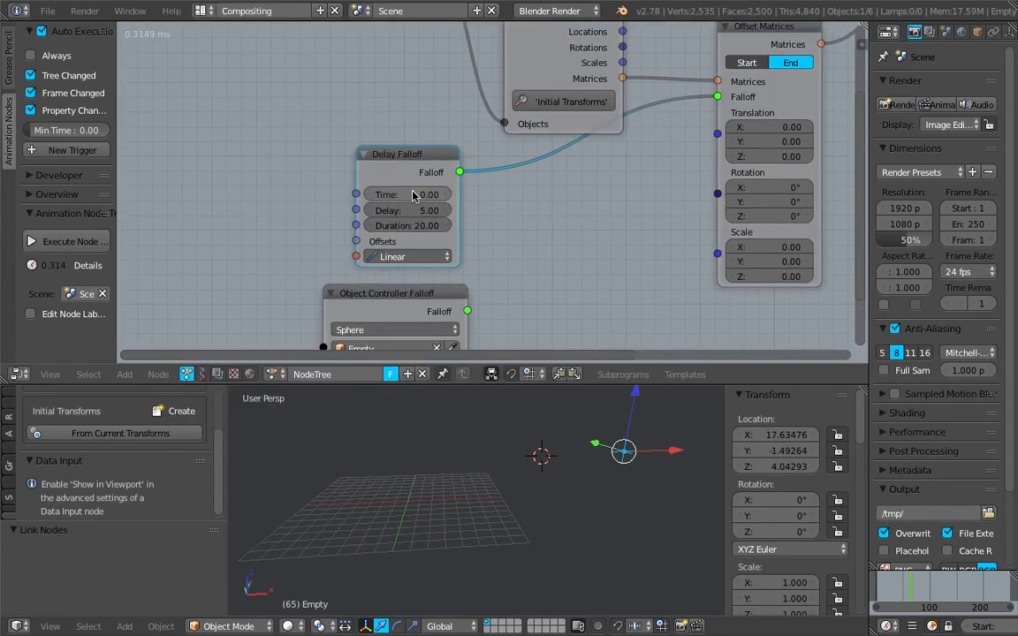
pyautogui.moveTo(416, 194); pyautogui.dragTo(431, 194)
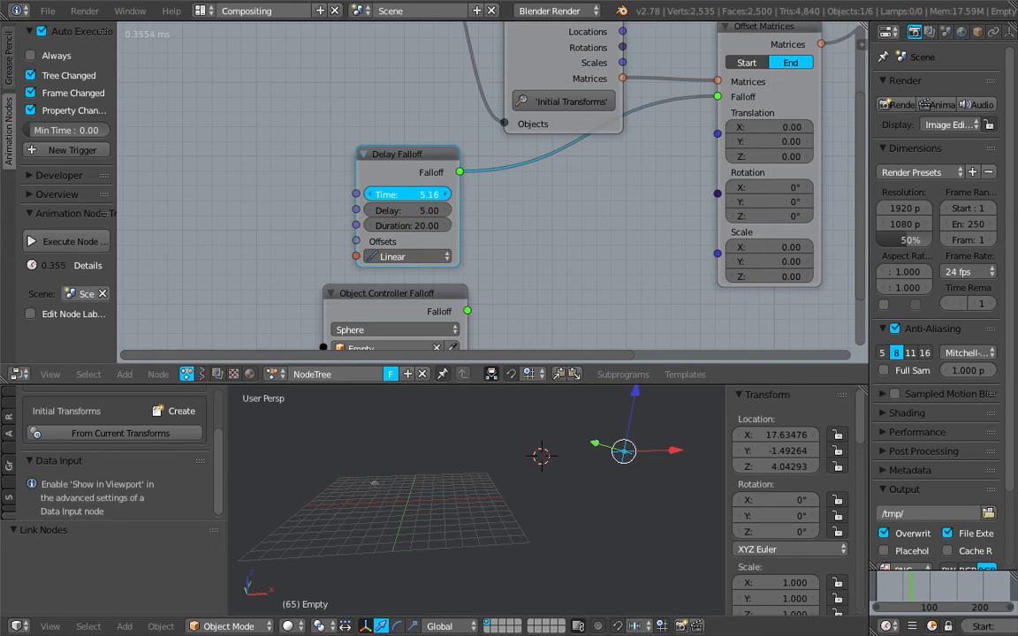
pyautogui.moveTo(415, 195); pyautogui.dragTo(388, 194)
# Add a Time Info node through a search for "frame" and connect its Frame output to the Delay Falloff's Time input
pyautogui.moveTo(176, 140); pyautogui.dragTo(278, 146, button='middle')
pyautogui.hotkey('shift', 'a')
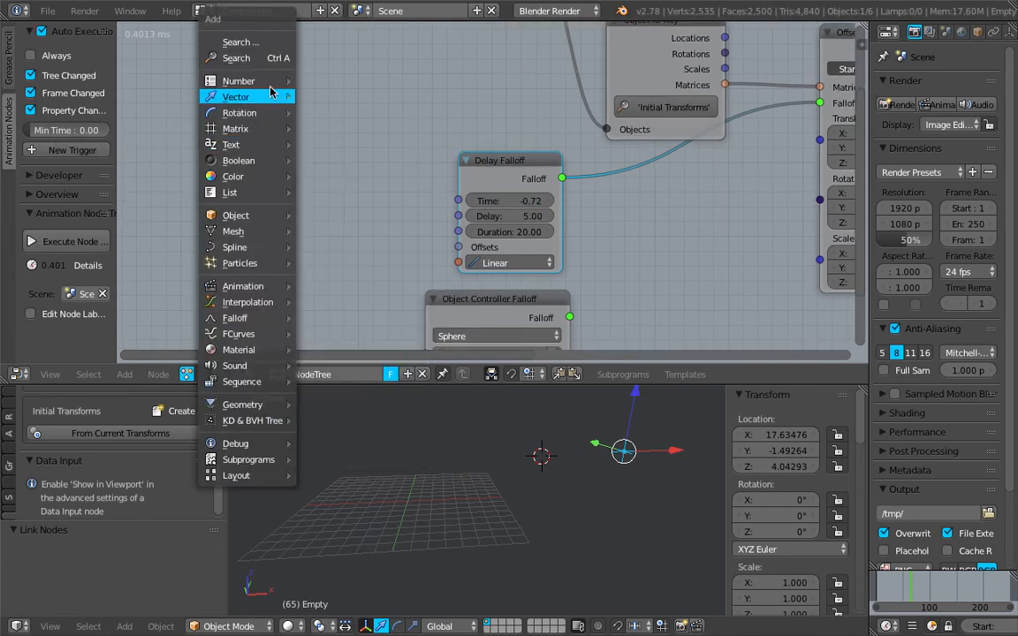
pyautogui.click(257, 58)
pyautogui.write('frame')
pyautogui.press('Down')
pyautogui.press('Up')
pyautogui.press('Return')
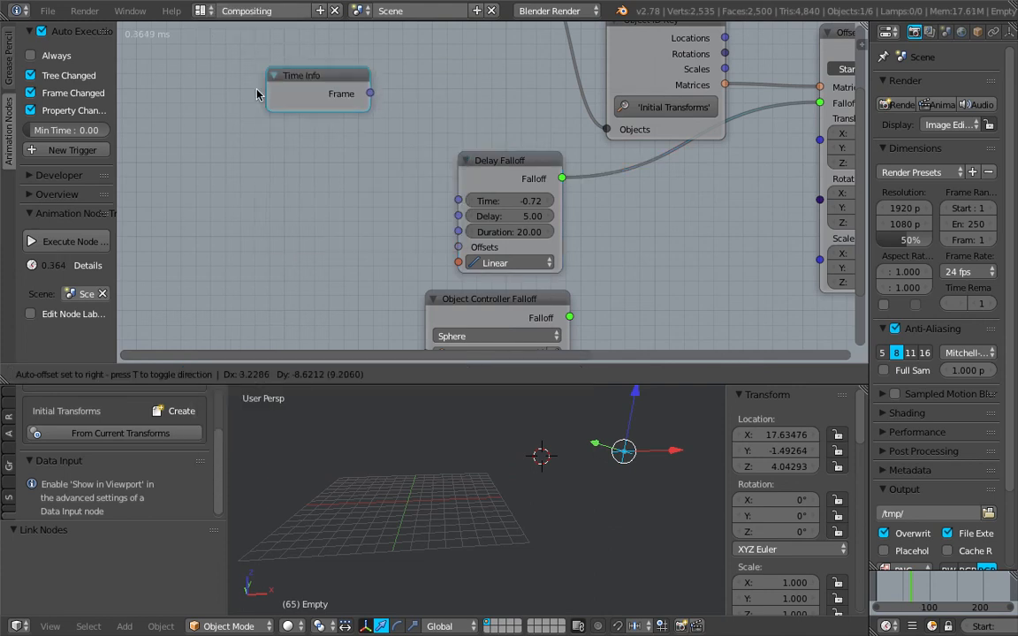
pyautogui.click(226, 134)
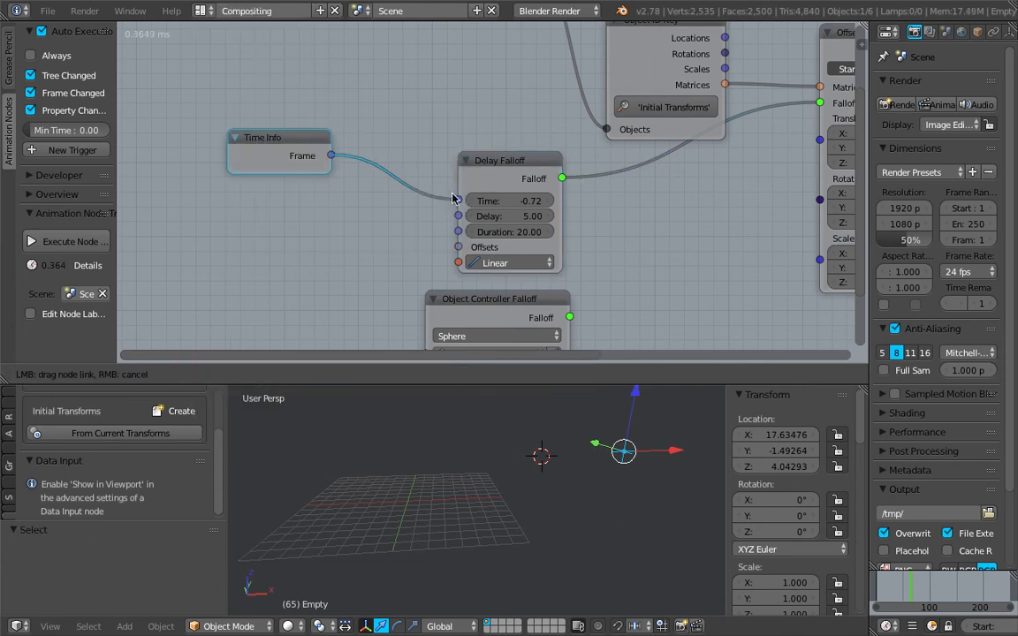
pyautogui.moveTo(452, 199); pyautogui.dragTo(457, 200)
# Play the animation to check how the delay falloff scales the monkeys, and stop playback
pyautogui.moveTo(505, 511); pyautogui.dragTo(473, 525, button='middle')
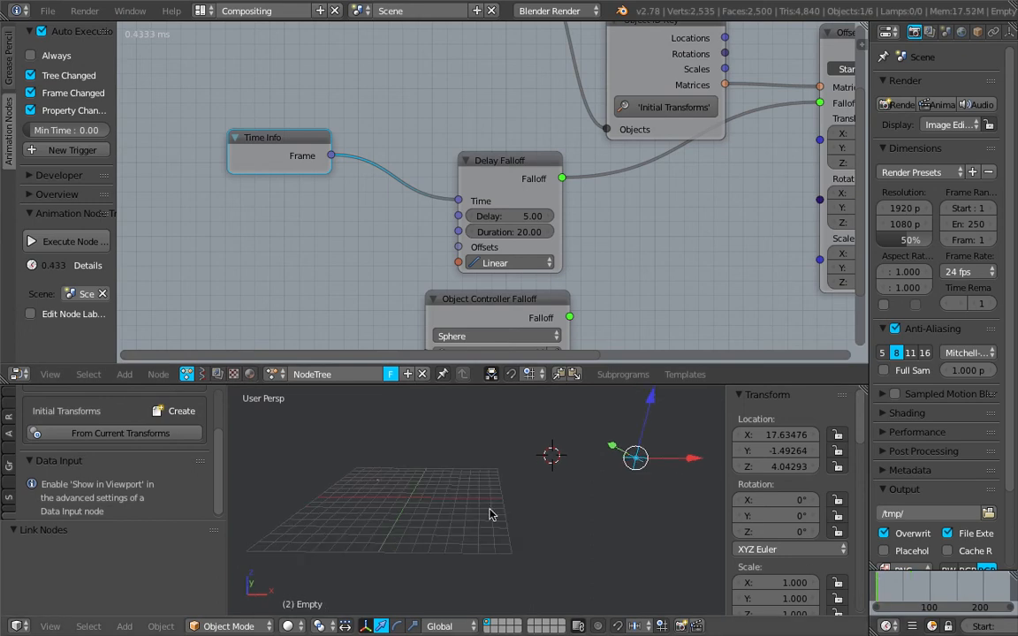
pyautogui.hotkey('alt', 'a')
pyautogui.moveTo(433, 495); pyautogui.dragTo(408, 502, button='middle')
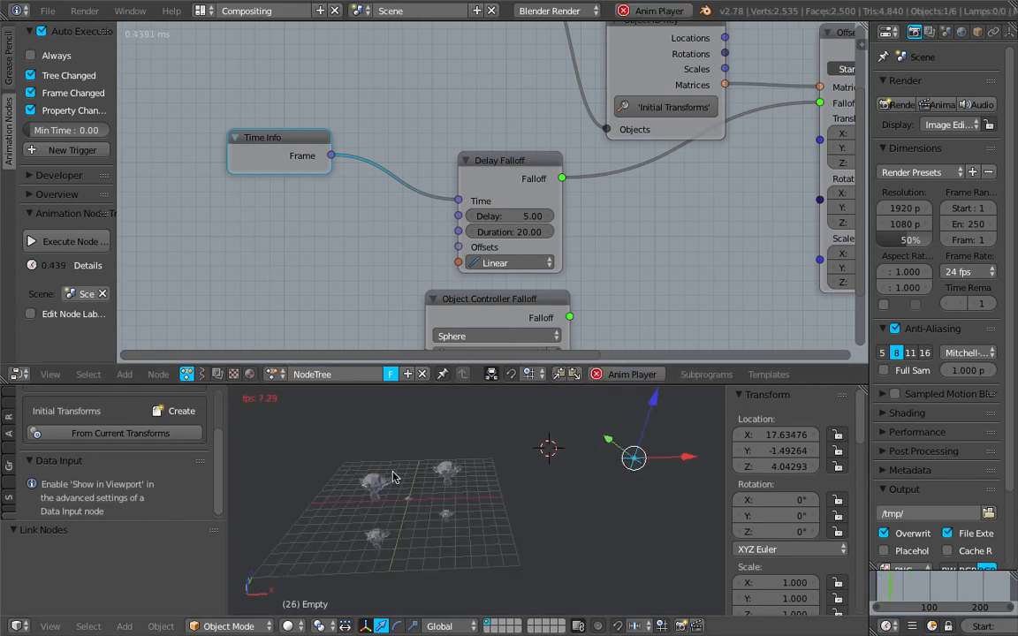
pyautogui.press('Escape')
# Move the Object ID Key node slightly up and scrub the timeline to frame 114
pyautogui.scroll(-1, 653, 195)
pyautogui.moveTo(647, 198); pyautogui.dragTo(522, 242, button='middle')
pyautogui.moveTo(517, 107); pyautogui.dragTo(500, 90)
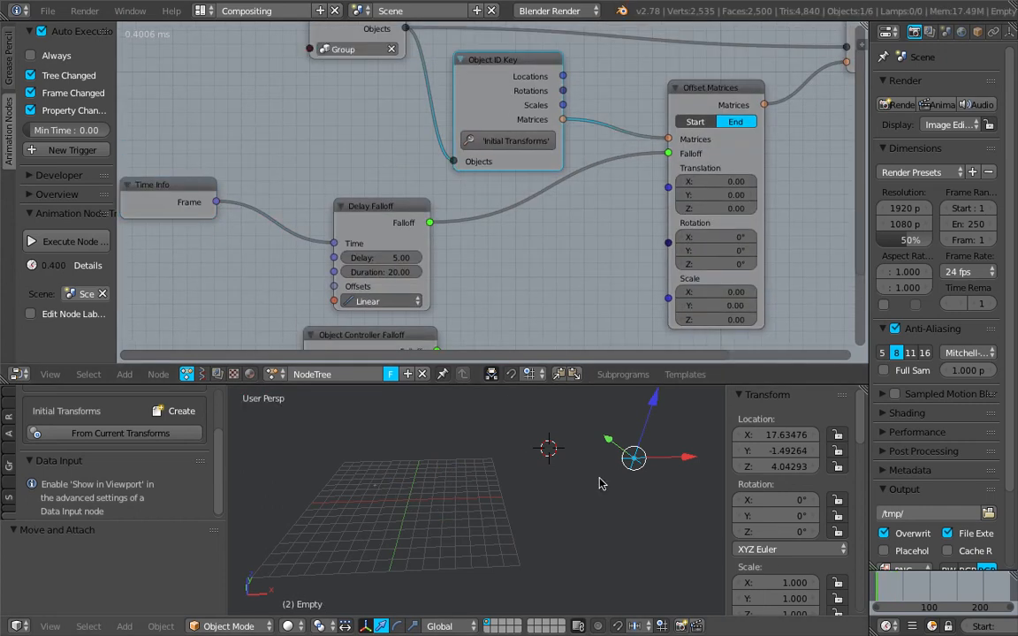
pyautogui.moveTo(891, 585); pyautogui.dragTo(996, 590)
pyautogui.moveTo(889, 587); pyautogui.dragTo(936, 584)
pyautogui.scroll(3, 316, 201)
pyautogui.moveTo(315, 201); pyautogui.dragTo(306, 148, button='middle')
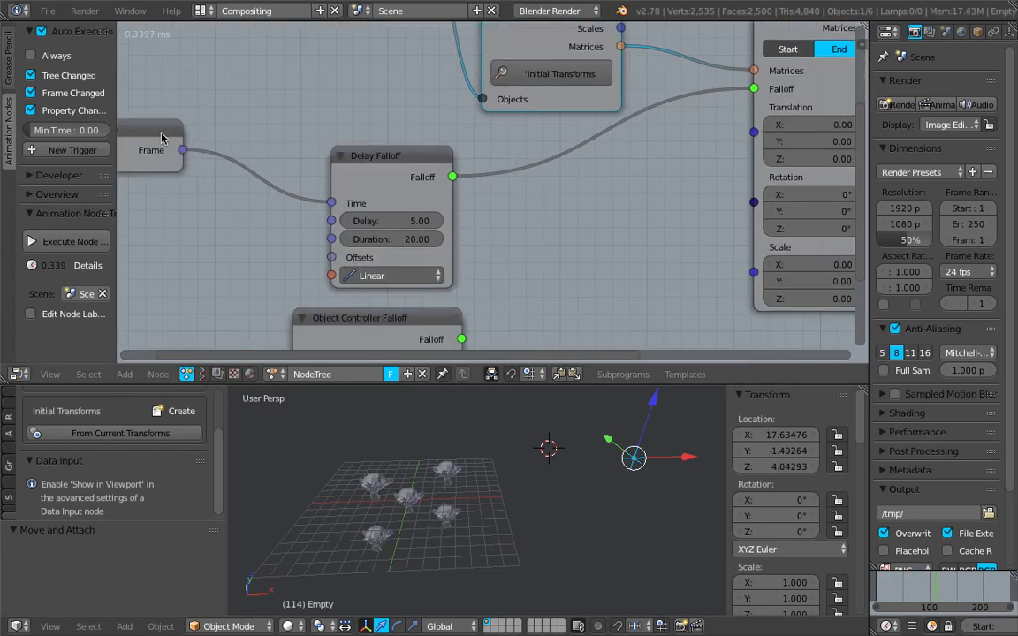
# Move the Time Info node closer to the Delay Falloff and save the file over its existing version
pyautogui.moveTo(178, 138); pyautogui.dragTo(219, 149)
pyautogui.moveTo(421, 237); pyautogui.dragTo(499, 223, button='middle')
pyautogui.hotkey('ctrl', 's')
pyautogui.click(484, 226)
# Set the Delay Falloff's interpolation to Back
pyautogui.scroll(3, 467, 242)
pyautogui.click(513, 242)
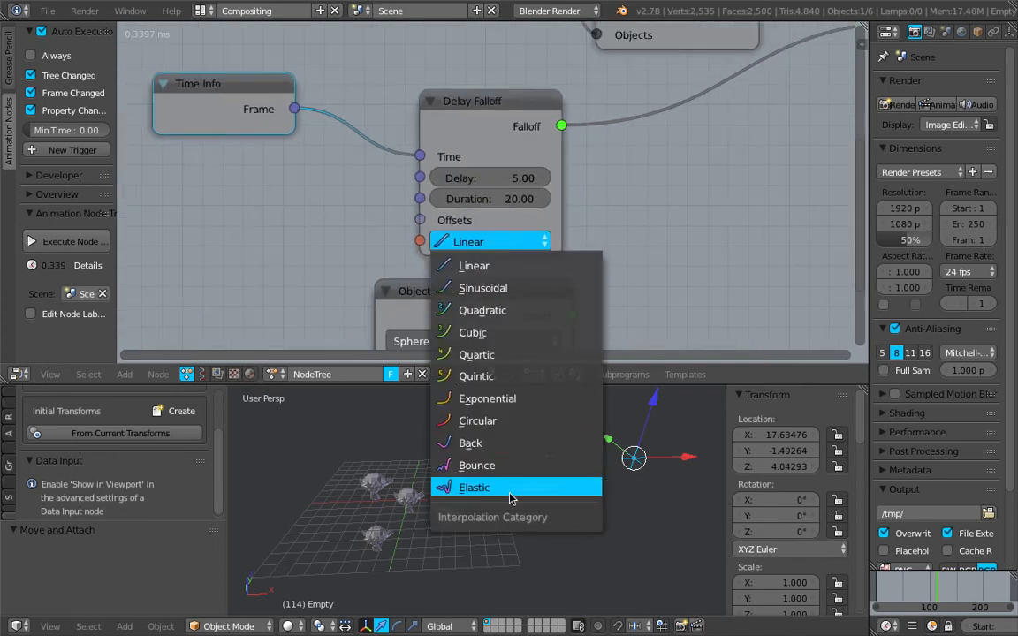
pyautogui.click(518, 444)
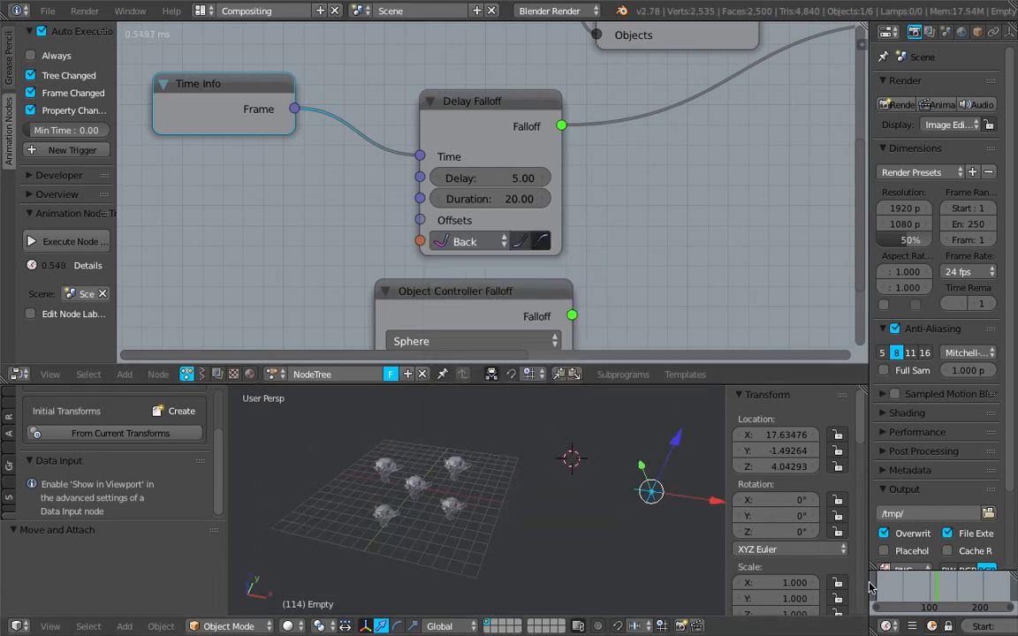
# Play the animation to examine the monkeys with Back interpolation, stop playback, and scrub the timeline to frame 60
pyautogui.moveTo(633, 524); pyautogui.dragTo(636, 509, button='middle')
pyautogui.hotkey('alt', 'a')
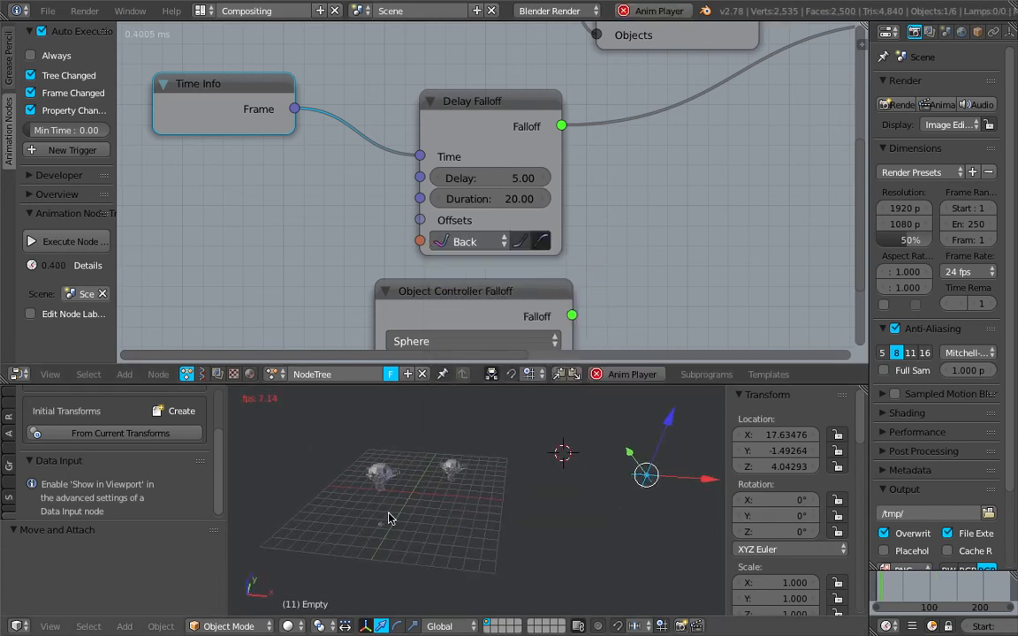
pyautogui.moveTo(389, 518); pyautogui.dragTo(434, 490, button='middle')
pyautogui.scroll(3, 488, 484)
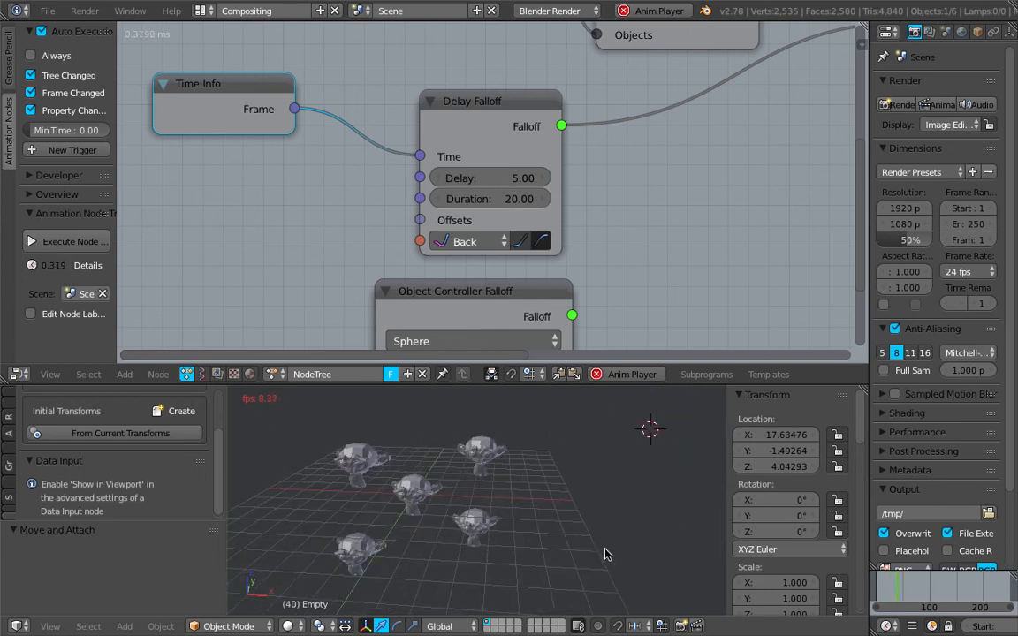
pyautogui.press('Escape')
pyautogui.moveTo(891, 586)
pyautogui.mouseDown()
pyautogui.moveTo(910, 586)
pyautogui.moveTo(876, 588)
pyautogui.moveTo(908, 586)
pyautogui.mouseUp()
pyautogui.moveTo(439, 492); pyautogui.dragTo(497, 474, button='middle')
# Move the Delay Falloff node closer to Offset Matrices and bring the Time Info node along next to it
pyautogui.scroll(-3, 472, 513)
pyautogui.scroll(2, 497, 475)
pyautogui.scroll(-3, 509, 461)
pyautogui.scroll(3, 508, 461)
pyautogui.moveTo(243, 81); pyautogui.dragTo(284, 98)
pyautogui.moveTo(451, 96); pyautogui.dragTo(514, 87)
pyautogui.moveTo(286, 96); pyautogui.dragTo(341, 97)
pyautogui.scroll(-3, 482, 168)
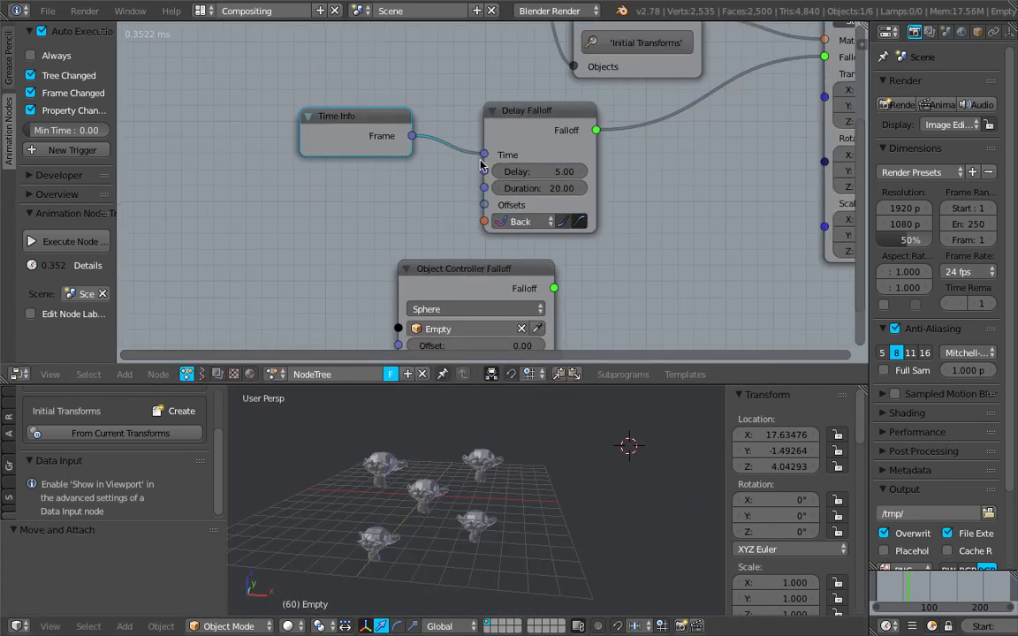
# Delete the unconnected Object Controller Falloff node
pyautogui.moveTo(481, 168); pyautogui.dragTo(447, 171, button='middle')
pyautogui.scroll(2, 465, 171)
pyautogui.moveTo(469, 284); pyautogui.dragTo(552, 318)
pyautogui.moveTo(552, 318); pyautogui.dragTo(552, 230, button='middle')
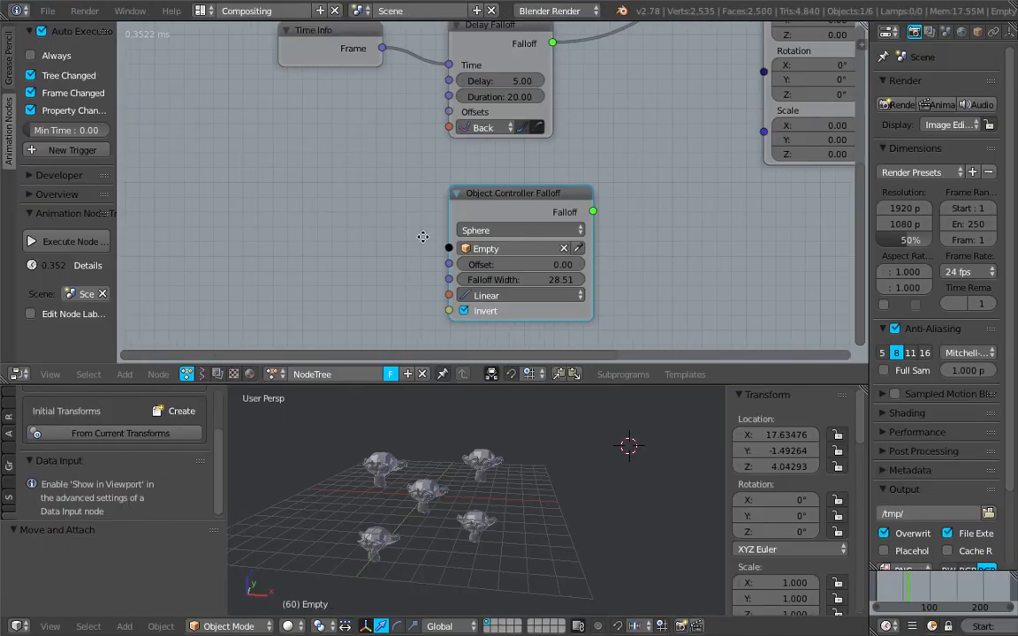
pyautogui.moveTo(422, 234); pyautogui.dragTo(387, 238, button='middle')
pyautogui.moveTo(421, 149); pyautogui.dragTo(482, 267, button='middle')
pyautogui.click(453, 243)
pyautogui.press('x')
pyautogui.scroll(1, 482, 266)
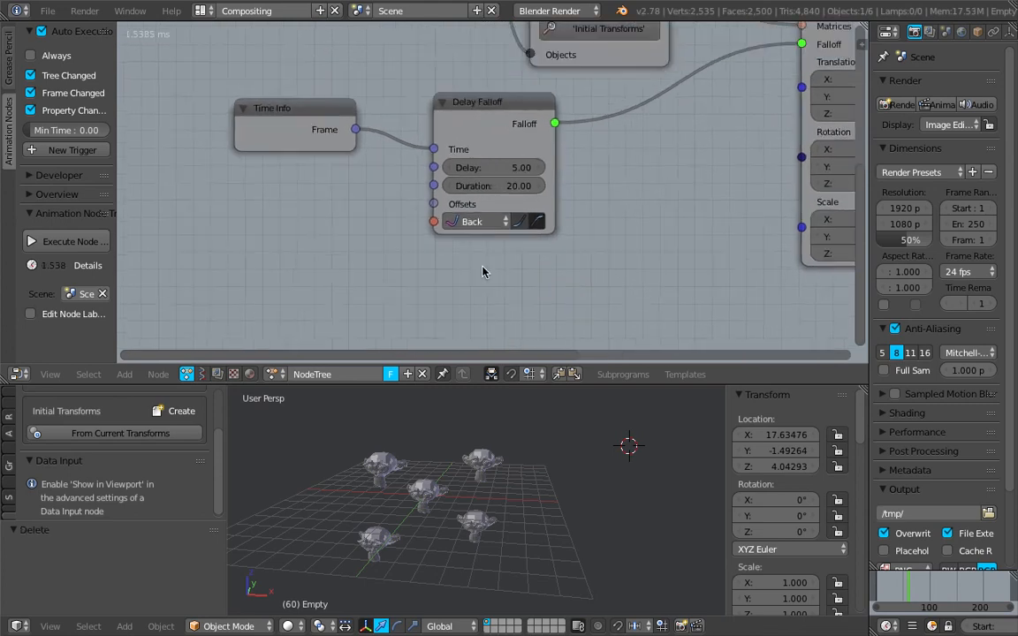
# Space out the Time Info and Delay Falloff nodes and save the file over its existing version
pyautogui.scroll(1, 482, 272)
pyautogui.moveTo(288, 106); pyautogui.dragTo(305, 120)
pyautogui.scroll(-1, 406, 112)
pyautogui.moveTo(513, 108); pyautogui.dragTo(507, 122, button='middle')
pyautogui.moveTo(507, 122); pyautogui.dragTo(592, 146)
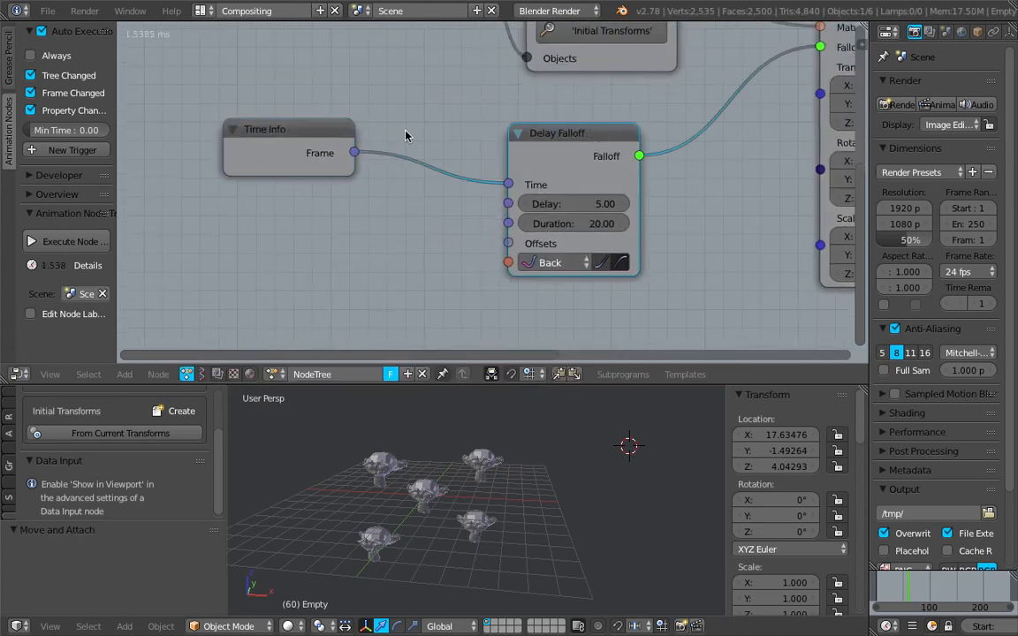
pyautogui.moveTo(336, 128); pyautogui.dragTo(388, 135)
pyautogui.moveTo(445, 144); pyautogui.dragTo(331, 136, button='middle')
pyautogui.hotkey('ctrl', 's')
pyautogui.click(331, 134)
# Try pulling a link from the Delay Falloff's Offsets input into the empty space beside the node
pyautogui.scroll(2, 408, 256)
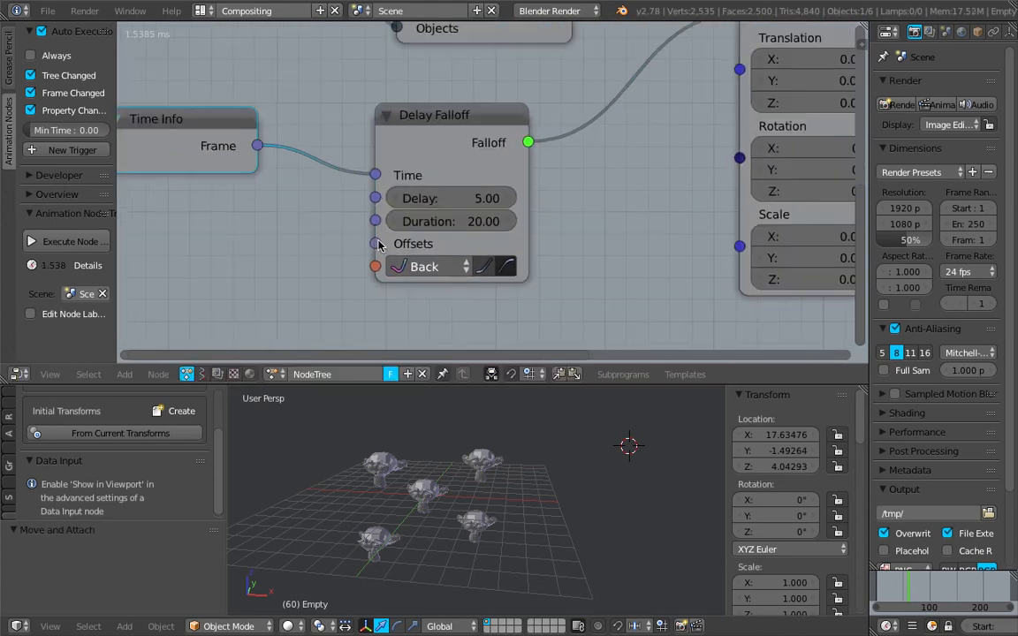
pyautogui.moveTo(374, 244); pyautogui.dragTo(308, 270)
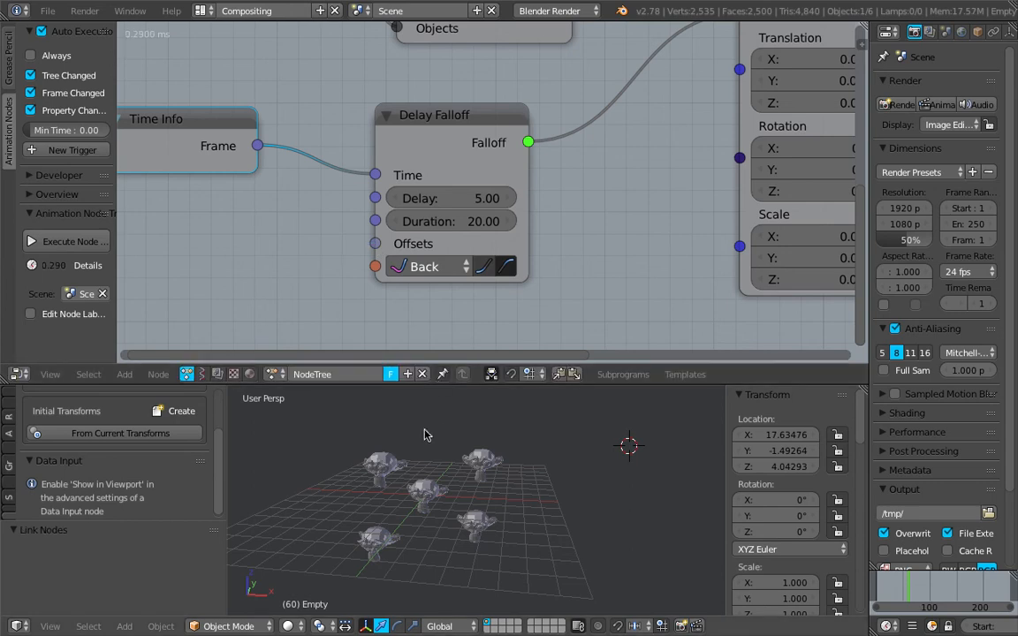
# Select the five monkeys one at a time to trace a possible order, and scrub the timeline to frame 74
pyautogui.keyDown('shift'); pyautogui.moveTo(450, 479); pyautogui.dragTo(482, 481, button='middle'); pyautogui.keyUp('shift')
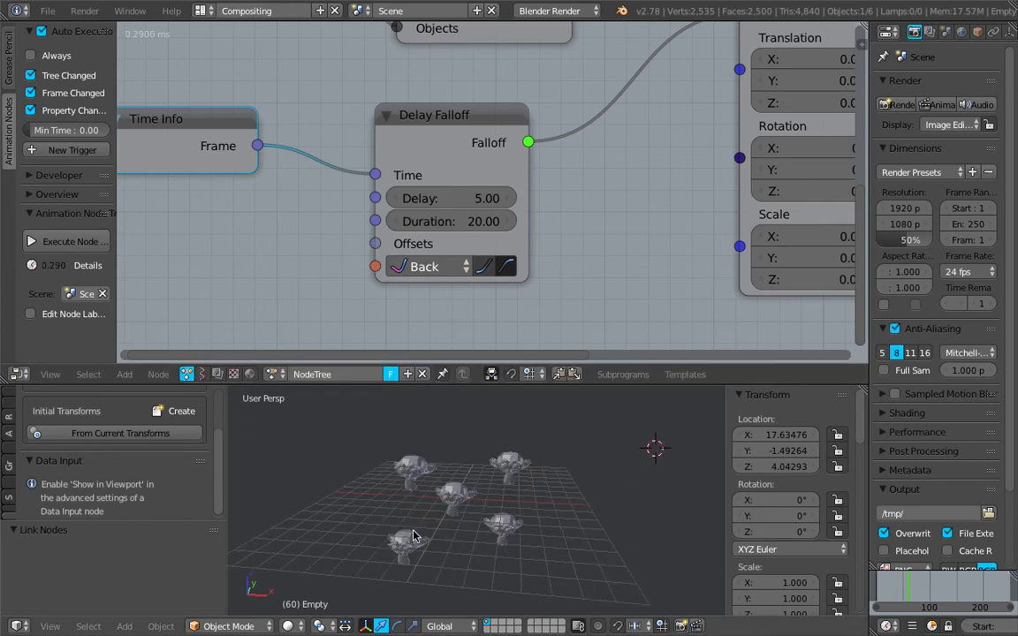
pyautogui.rightClick(412, 536)
pyautogui.rightClick(411, 471)
pyautogui.rightClick(458, 501)
pyautogui.rightClick(500, 528)
pyautogui.rightClick(506, 471)
pyautogui.rightClick(406, 540)
pyautogui.moveTo(908, 585)
pyautogui.mouseDown()
pyautogui.moveTo(877, 592)
pyautogui.moveTo(916, 589)
pyautogui.mouseUp()
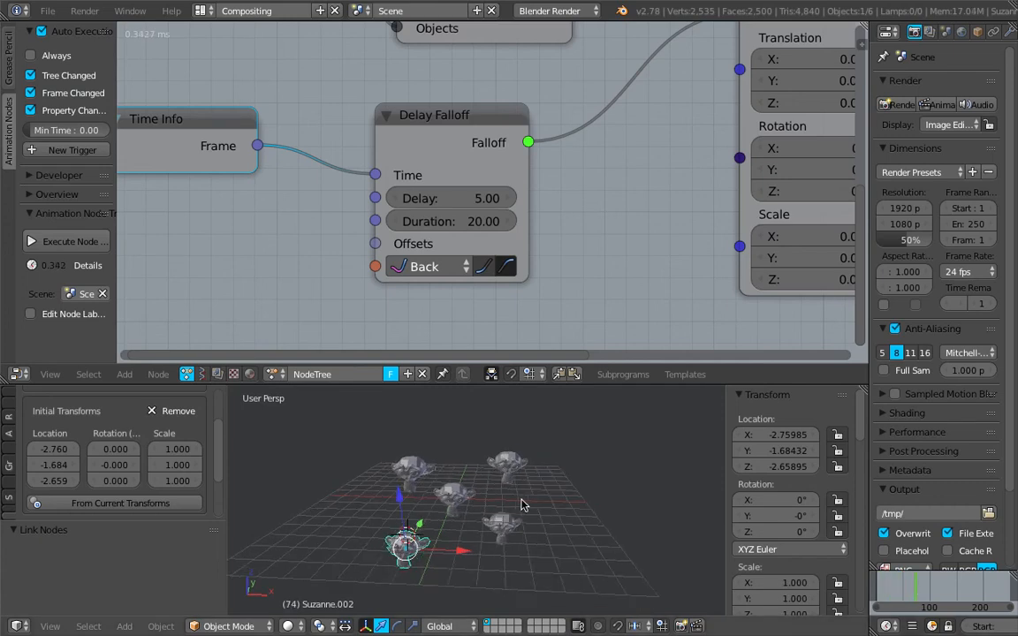
# Deselect all objects and enlarge the 3D viewport at the node editor's expense
pyautogui.scroll(3, 521, 504)
pyautogui.press('a')
pyautogui.moveTo(519, 505); pyautogui.dragTo(548, 495, button='middle')
pyautogui.moveTo(619, 382); pyautogui.dragTo(619, 302)
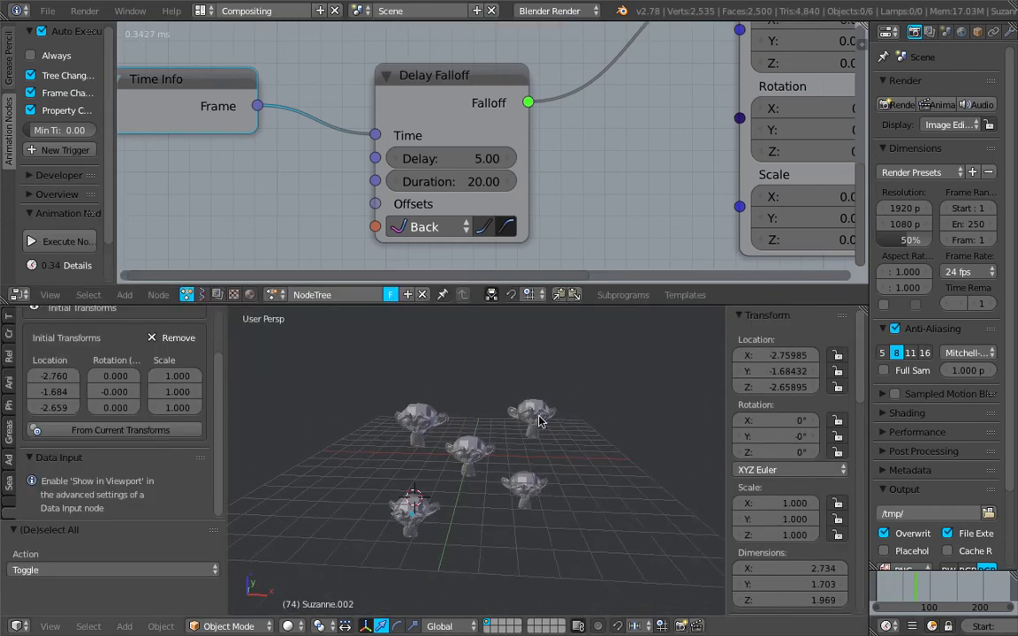
# Select the monkeys one after another to preview a custom order, and clear the selection
pyautogui.rightClick(424, 431)
pyautogui.rightClick(513, 412)
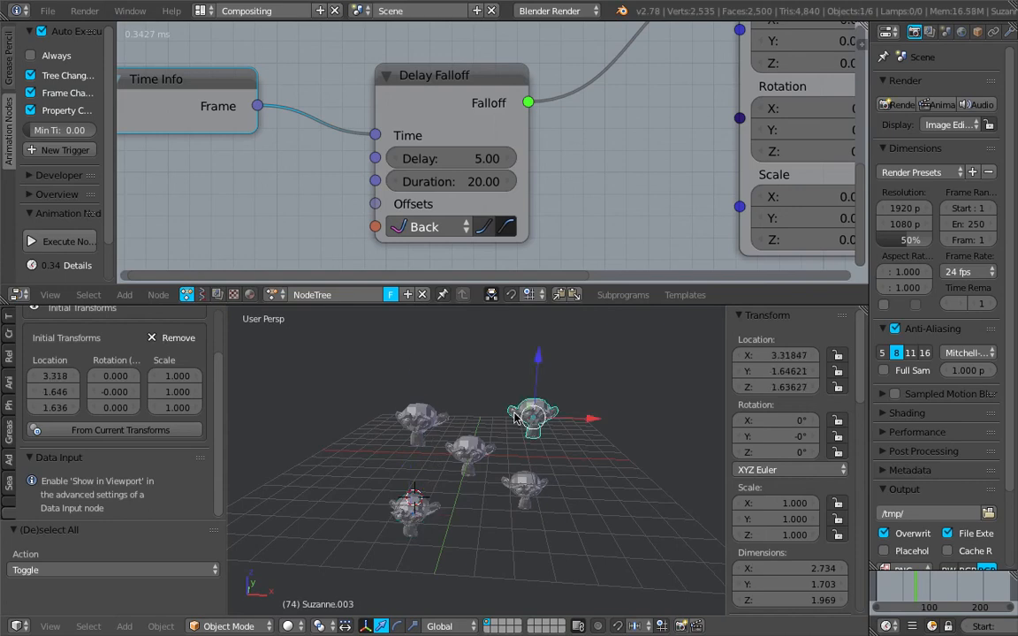
pyautogui.rightClick(522, 495)
pyautogui.rightClick(527, 420)
pyautogui.rightClick(455, 449)
pyautogui.rightClick(432, 495)
pyautogui.rightClick(424, 431)
pyautogui.press('a')
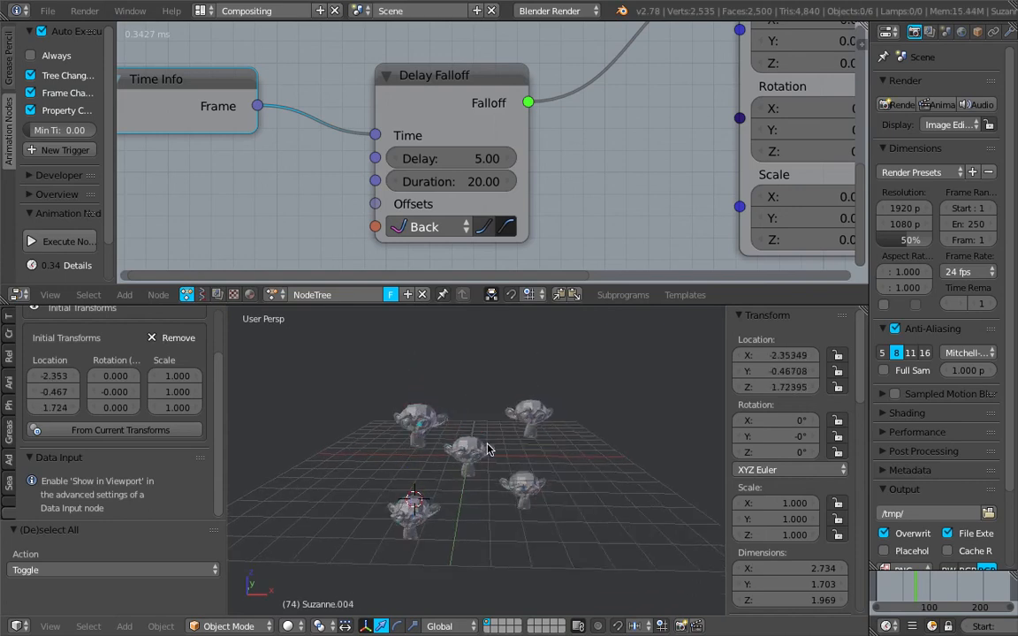
# Pick the four outer monkeys individually, finishing with the lower-left one, and set the current frame to 66
pyautogui.moveTo(376, 148); pyautogui.dragTo(420, 152, button='middle')
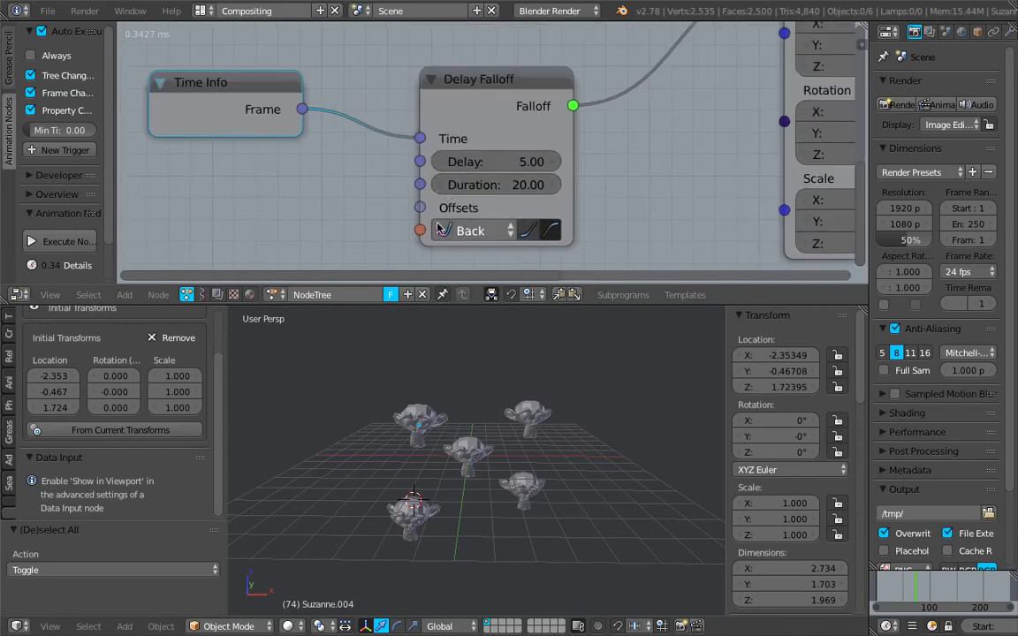
pyautogui.moveTo(563, 450)
pyautogui.mouseDown(button='middle')
pyautogui.moveTo(574, 445)
pyautogui.moveTo(558, 436)
pyautogui.mouseUp(button='middle')
pyautogui.rightClick(541, 500)
pyautogui.rightClick(538, 419)
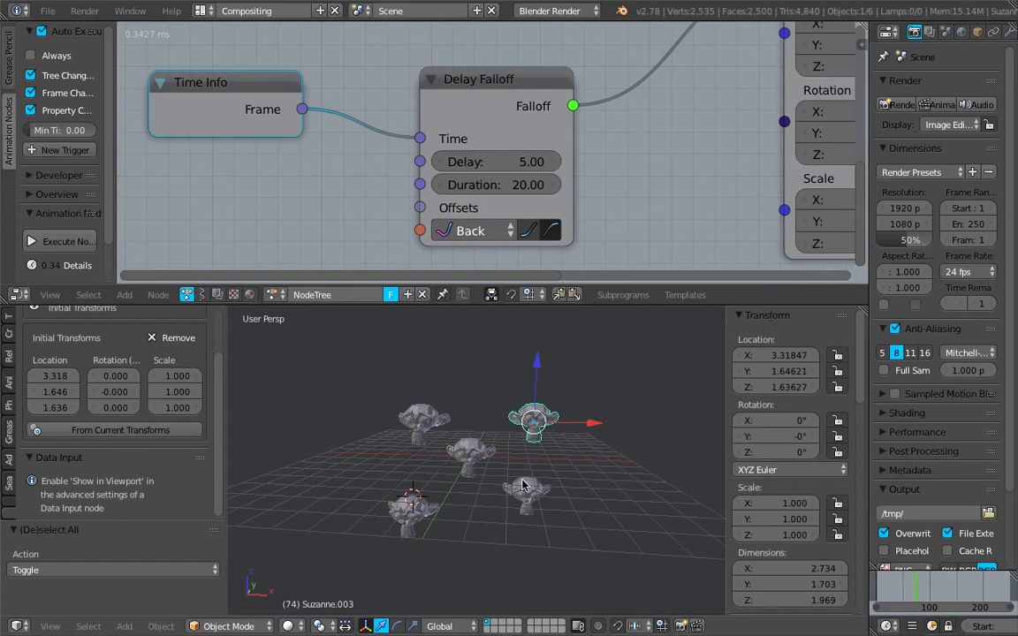
pyautogui.rightClick(432, 415)
pyautogui.rightClick(415, 507)
pyautogui.click(887, 590)
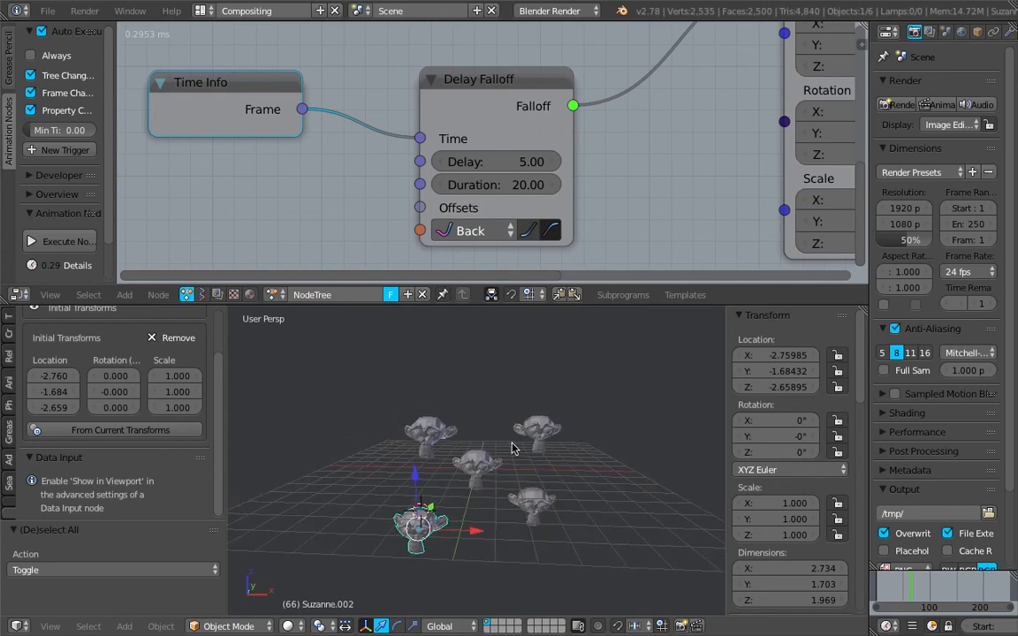
# Widen the ID Keys panel, give the 3D viewport more height, deselect everything and save the file over its existing version
pyautogui.scroll(-1, 357, 200)
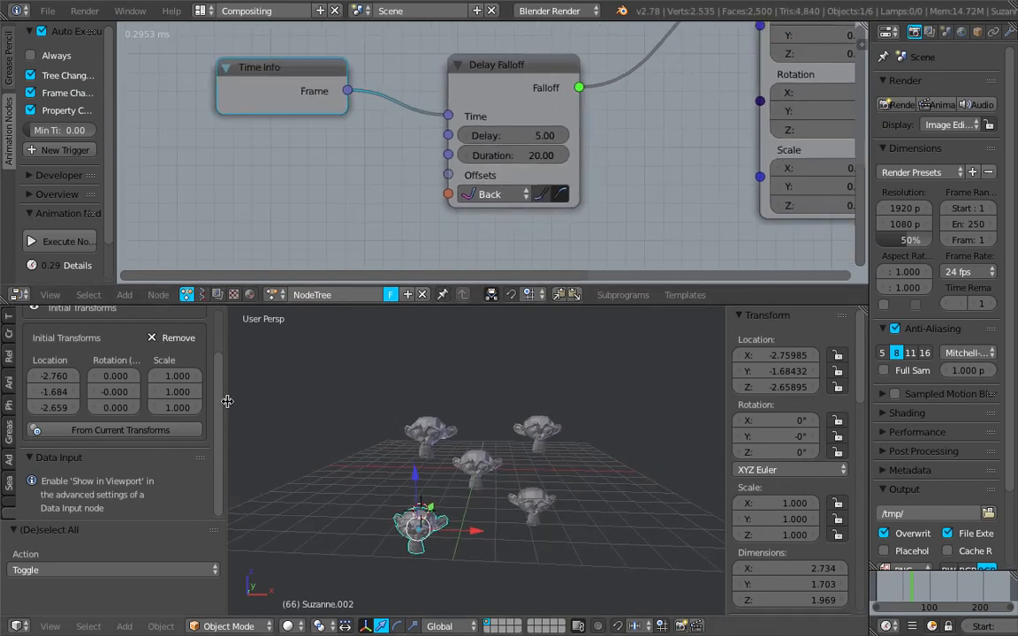
pyautogui.moveTo(227, 401); pyautogui.dragTo(246, 401)
pyautogui.scroll(3, 237, 403)
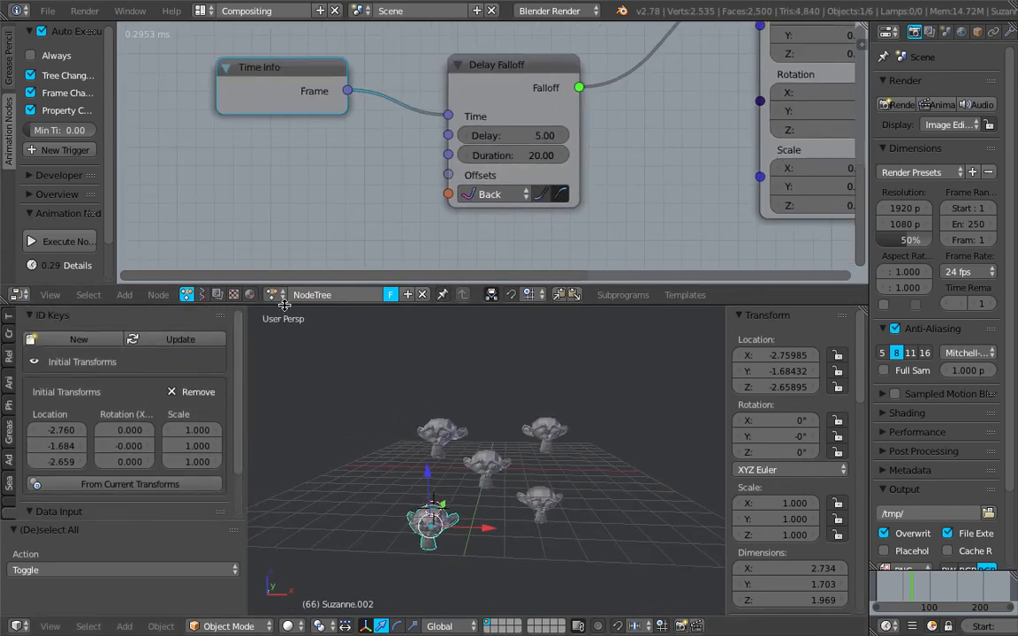
pyautogui.moveTo(284, 305); pyautogui.dragTo(285, 273)
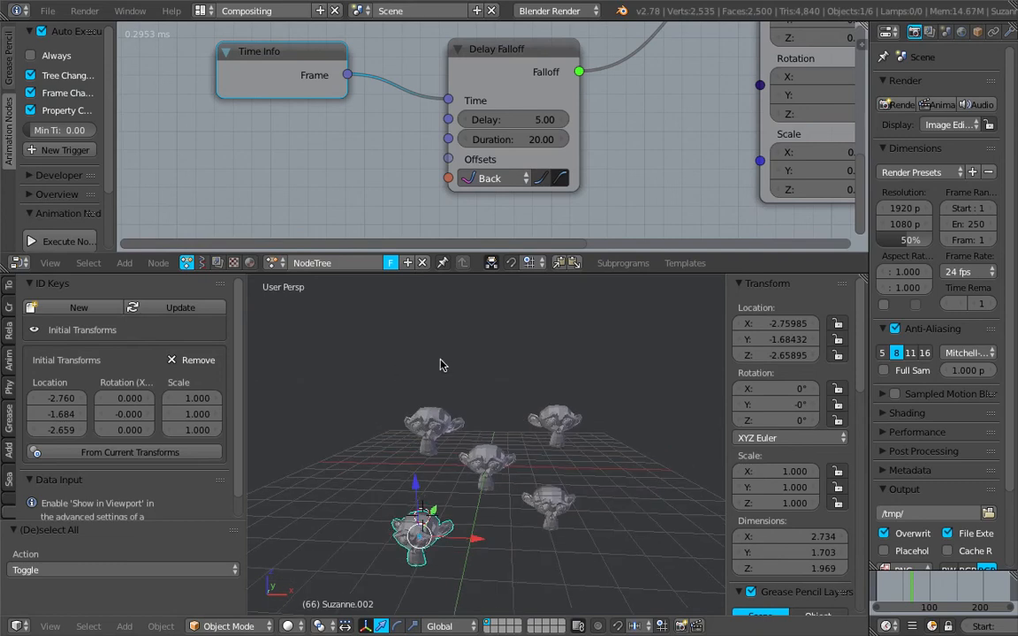
pyautogui.scroll(-1, 448, 363)
pyautogui.press('a')
pyautogui.keyDown('shift'); pyautogui.moveTo(557, 407); pyautogui.dragTo(553, 391, button='middle'); pyautogui.keyUp('shift')
pyautogui.hotkey('ctrl', 's')
pyautogui.click(553, 389)
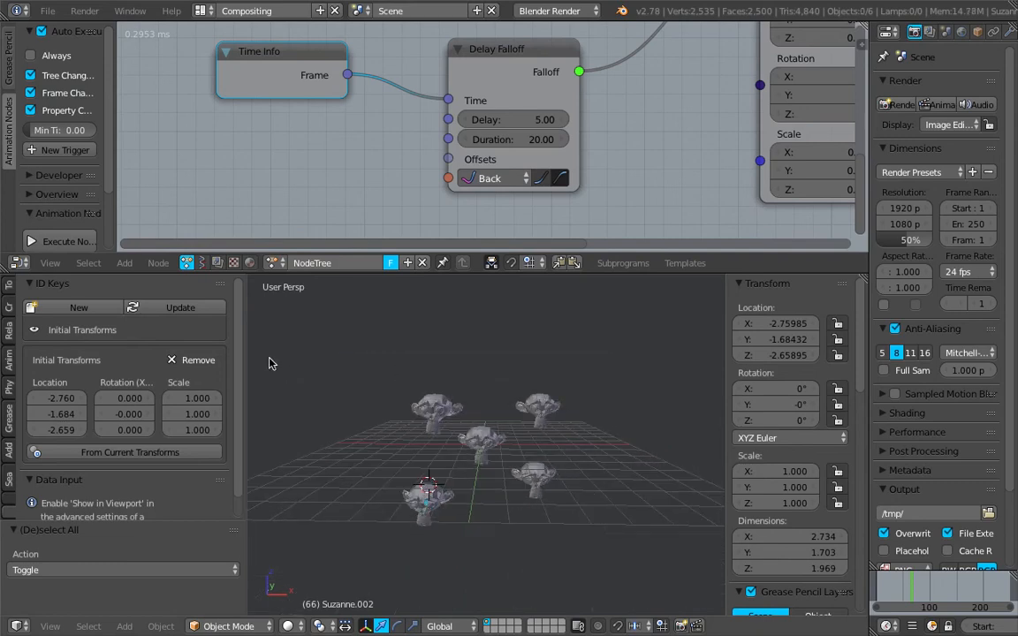
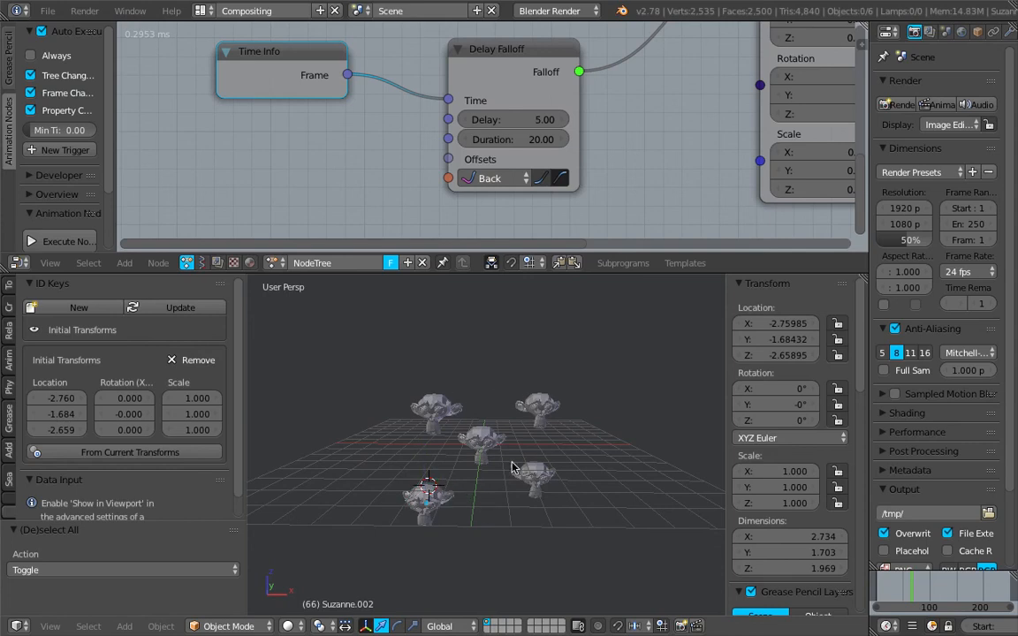
pyautogui.rightClick(450, 493)
pyautogui.rightClick(438, 422)
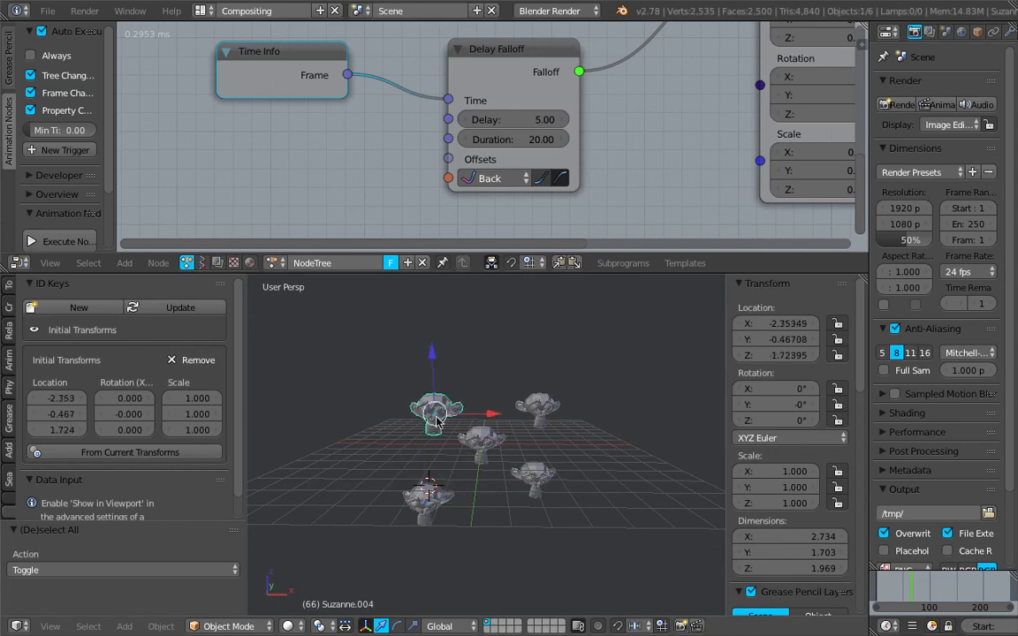
pyautogui.click(518, 482)
pyautogui.press('a')
pyautogui.press('a')
pyautogui.press('a')
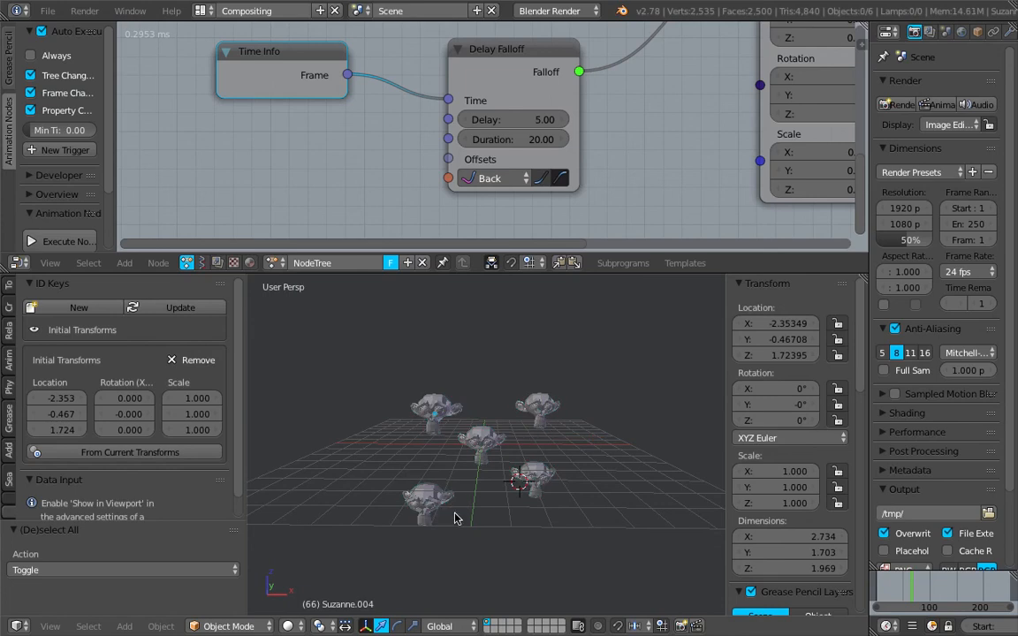
# Add the monkeys to the selection in this order: lower-left, upper-left, upper-right, lower-right, centre
pyautogui.rightClick(439, 508)
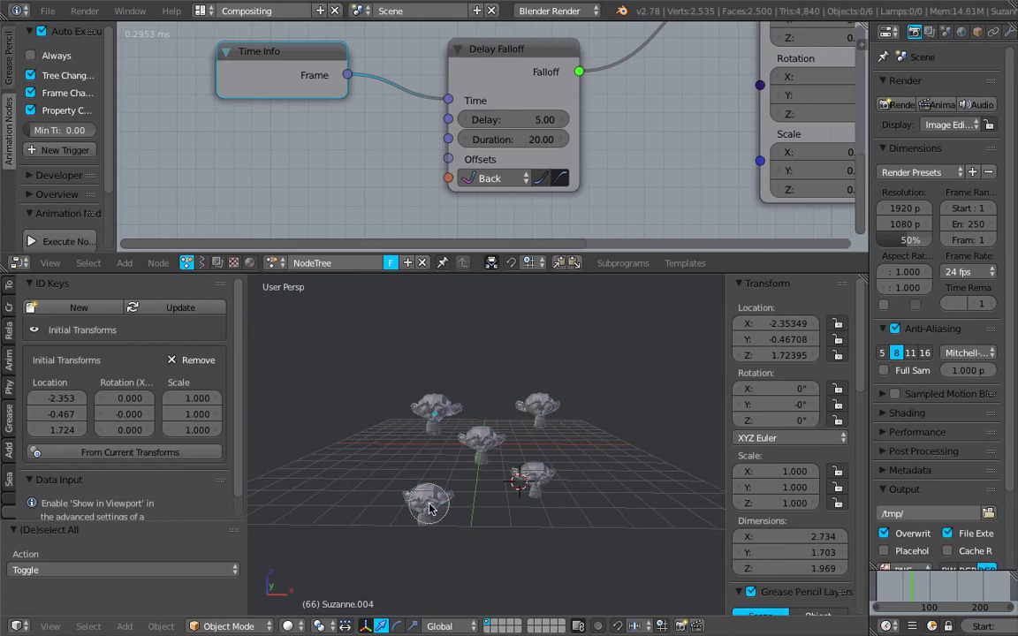
pyautogui.keyDown('shift'); pyautogui.rightClick(431, 415); pyautogui.keyUp('shift')
pyautogui.keyDown('shift'); pyautogui.rightClick(528, 405); pyautogui.keyUp('shift')
pyautogui.keyDown('shift'); pyautogui.rightClick(541, 487); pyautogui.keyUp('shift')
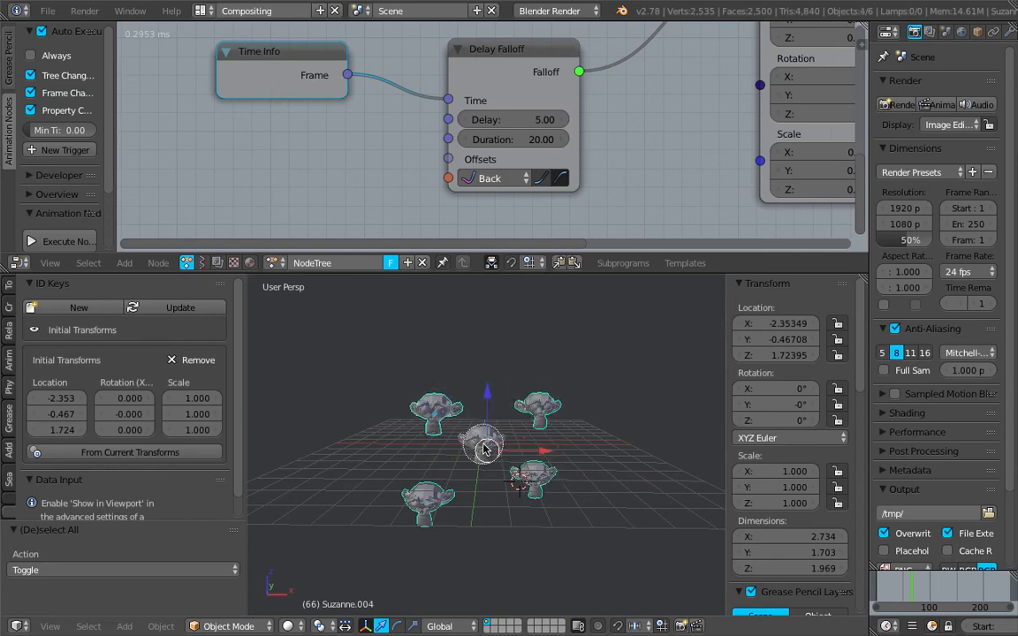
pyautogui.keyDown('shift'); pyautogui.rightClick(486, 446); pyautogui.keyUp('shift')
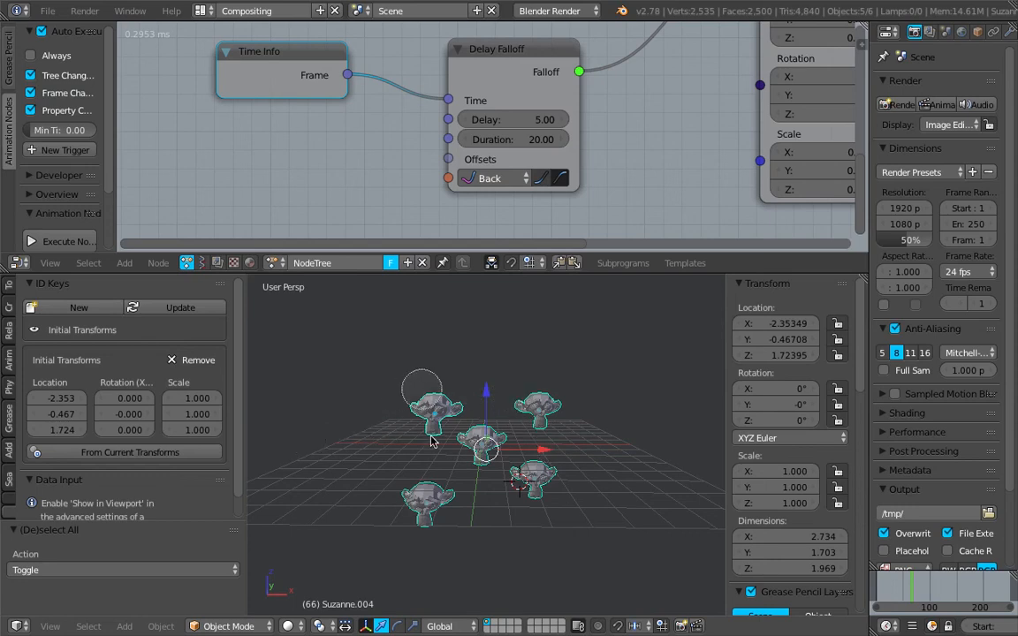
# Create an Integer ID key named "My Index Order" and fill it for the selected monkeys from their selection order
pyautogui.click(77, 307)
pyautogui.click(132, 350)
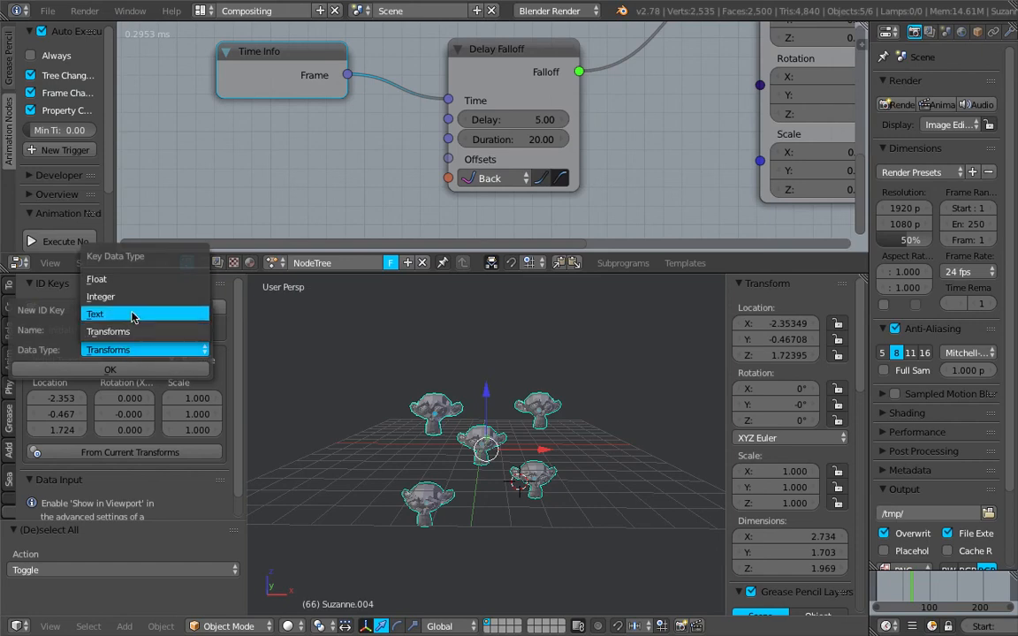
pyautogui.click(115, 297)
pyautogui.click(150, 328)
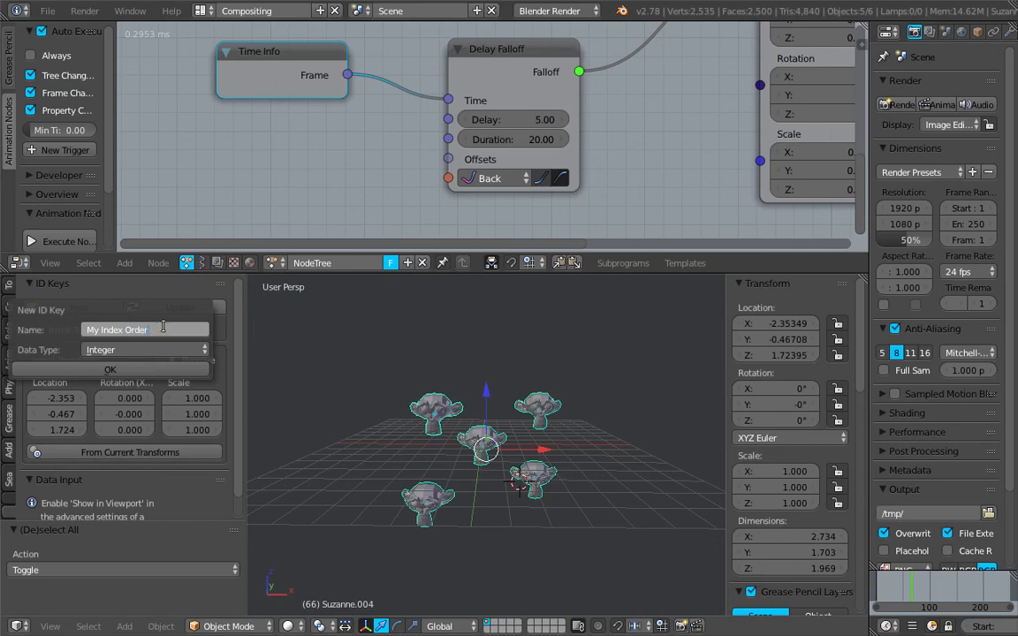
pyautogui.press('Return')
pyautogui.click(160, 371)
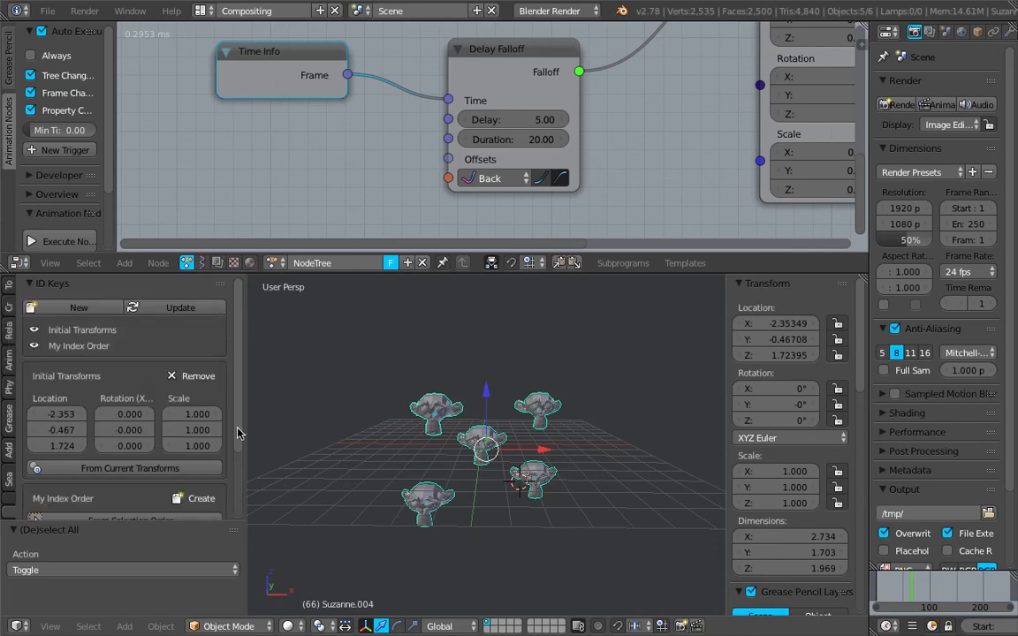
pyautogui.scroll(-3, 236, 433)
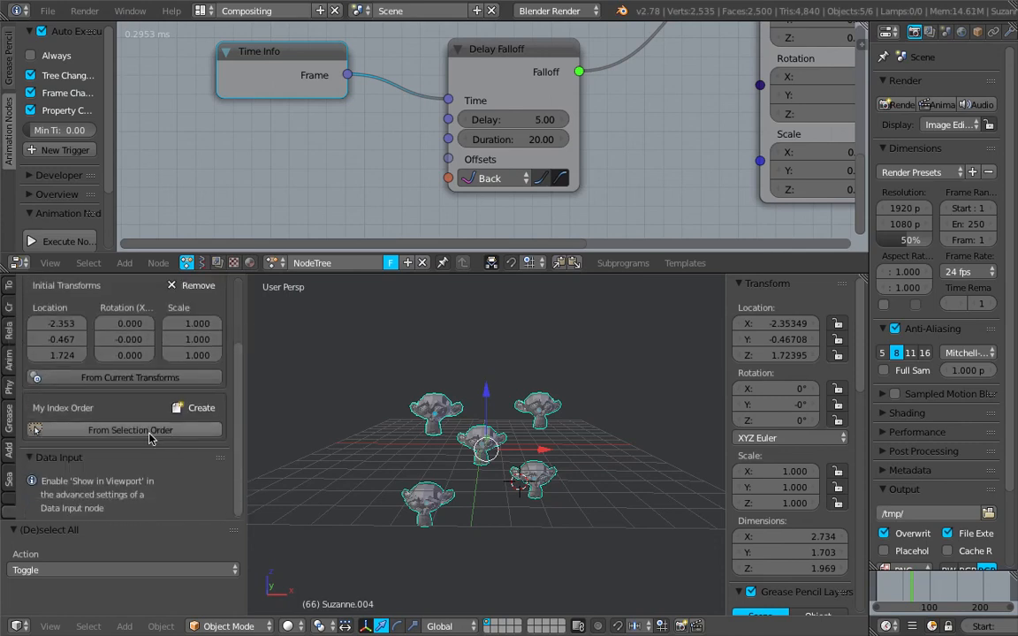
pyautogui.click(136, 432)
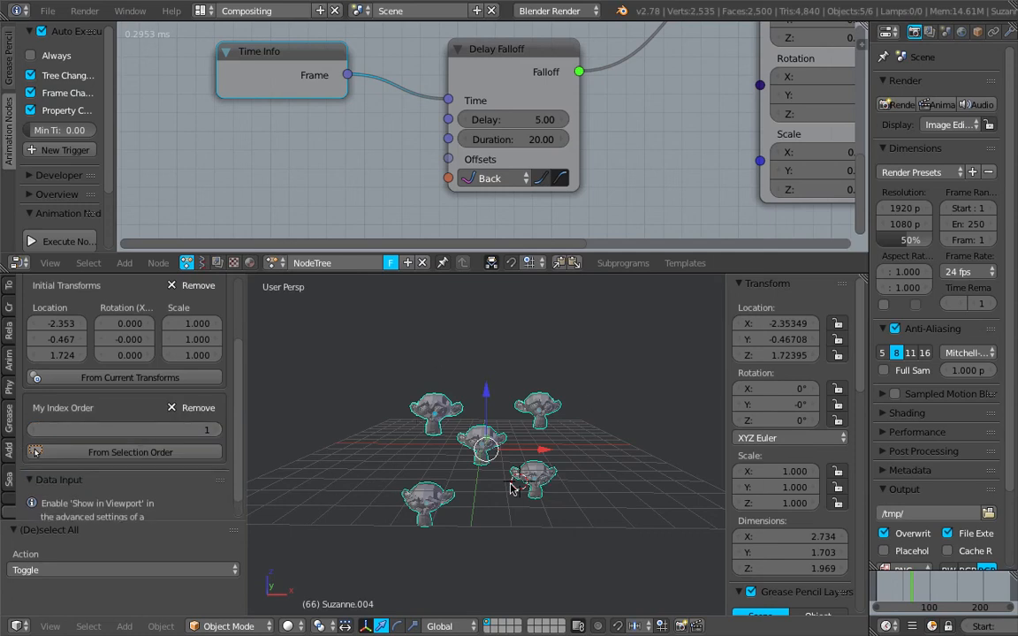
# Enlarge the node editor and place an Object Initial Transforms node below the Delay Falloff node
pyautogui.scroll(-2, 389, 164)
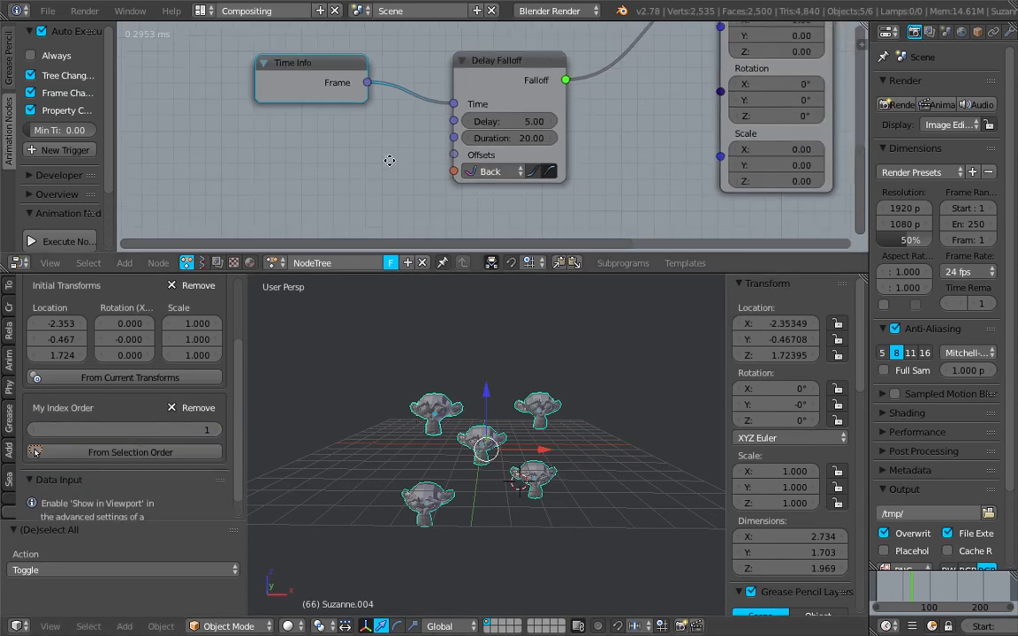
pyautogui.moveTo(390, 165); pyautogui.dragTo(359, 116, button='middle')
pyautogui.hotkey('ctrl', 'a')
pyautogui.press('Escape')
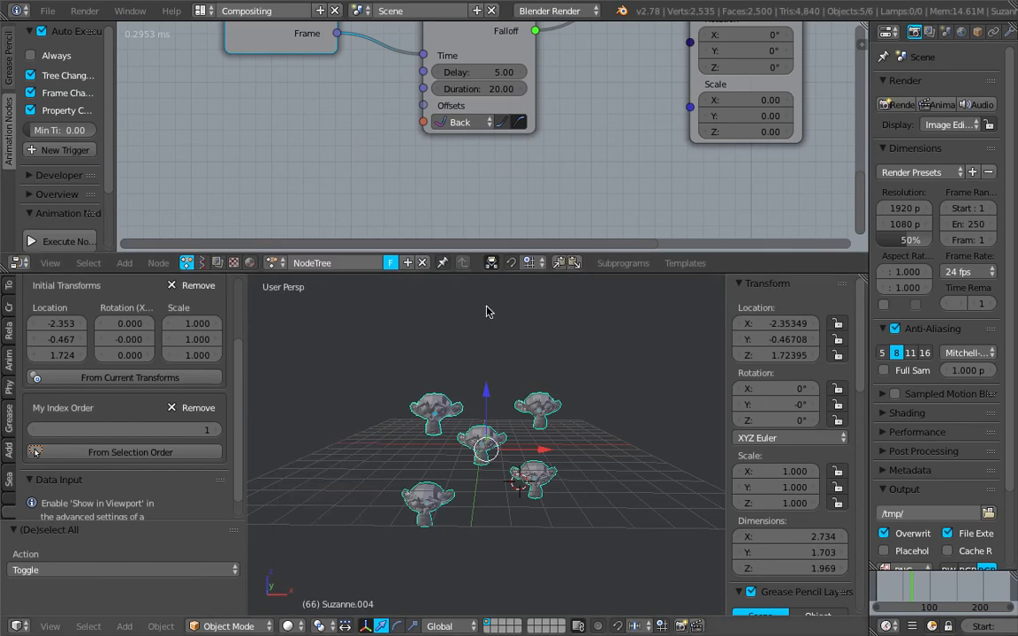
pyautogui.moveTo(482, 274); pyautogui.dragTo(482, 372)
pyautogui.scroll(-2, 432, 204)
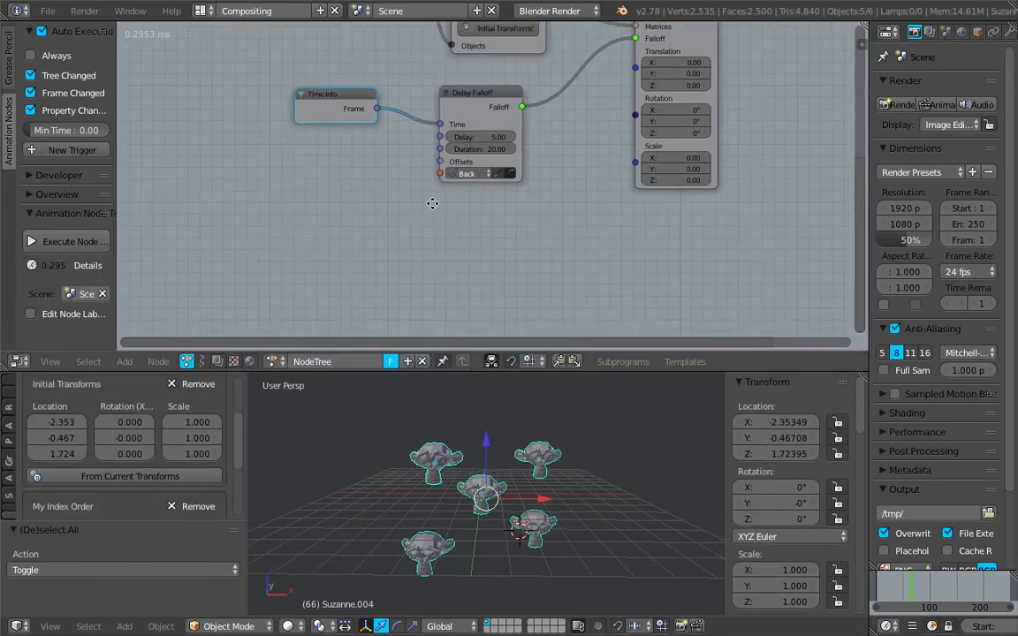
pyautogui.hotkey('shift', 'a')
pyautogui.click(412, 196)
pyautogui.write('ini')
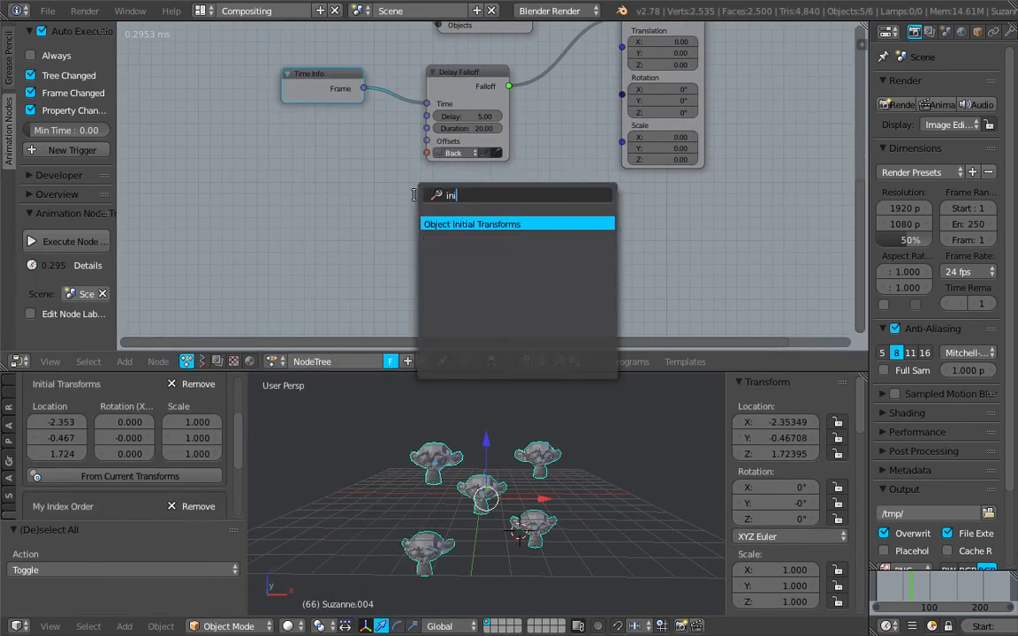
pyautogui.press('Return')
pyautogui.click(417, 200)
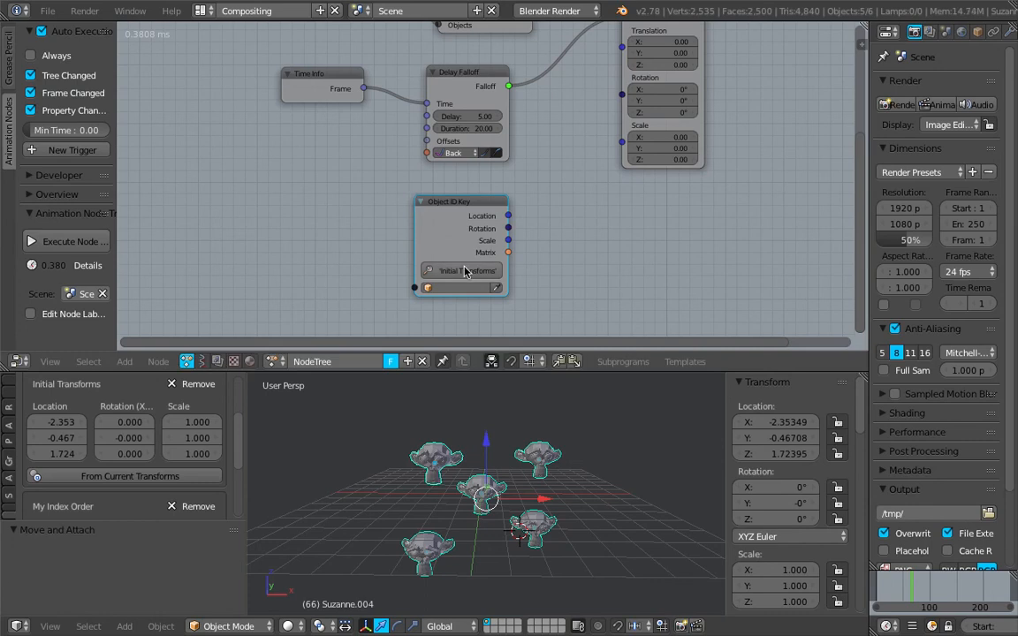
# Switch the new Object ID Key node to "My Index Order" and link the group's Objects output to its Objects input
pyautogui.click(463, 268)
pyautogui.write('sel')
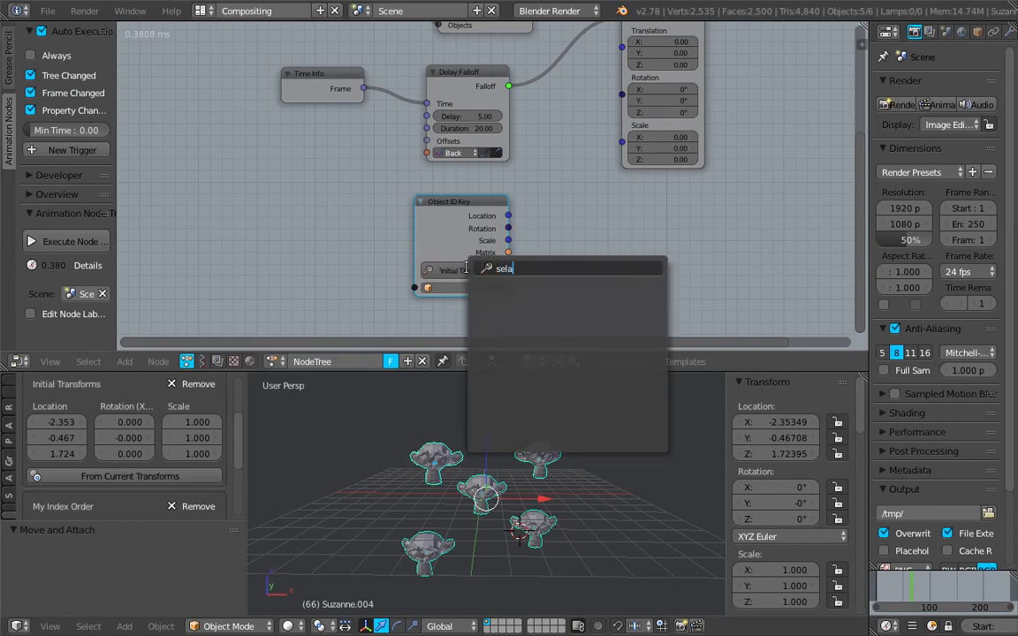
pyautogui.write('a')
pyautogui.press('Escape')
pyautogui.click(461, 265)
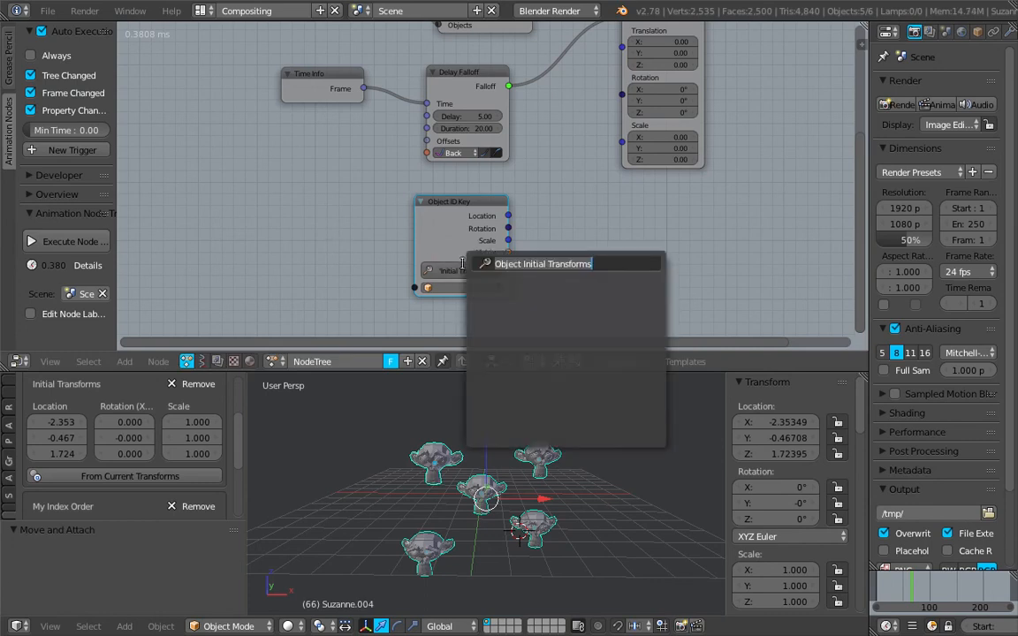
pyautogui.press('BackSpace')
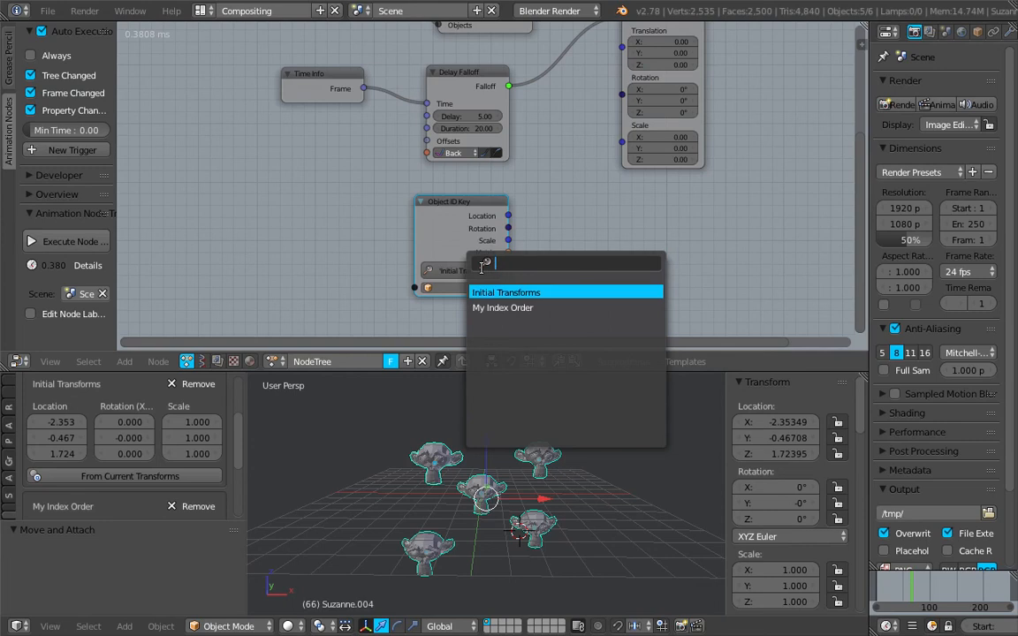
pyautogui.press('Down')
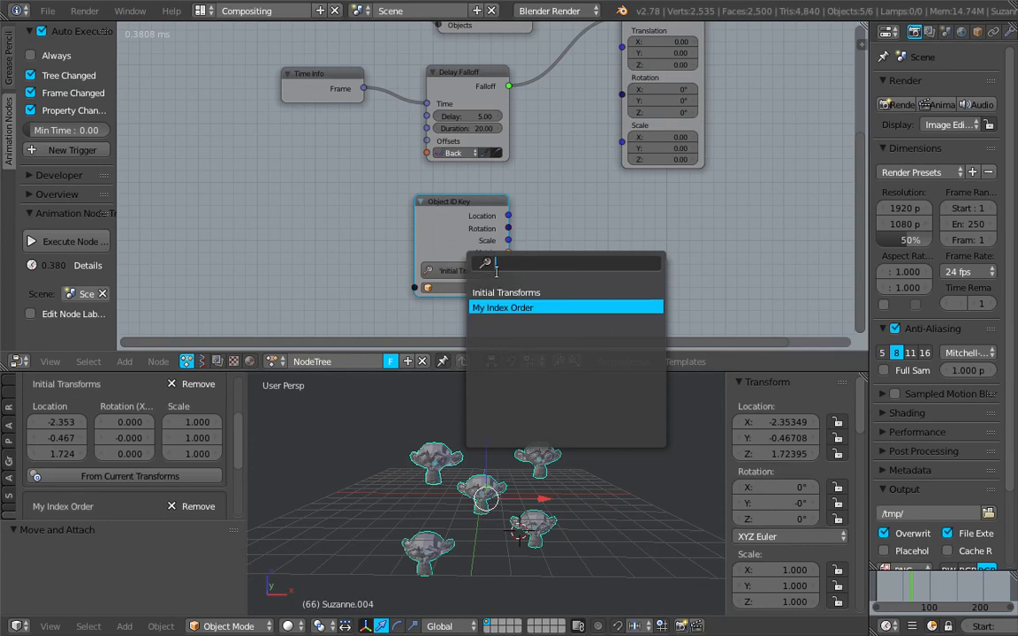
pyautogui.click(516, 307)
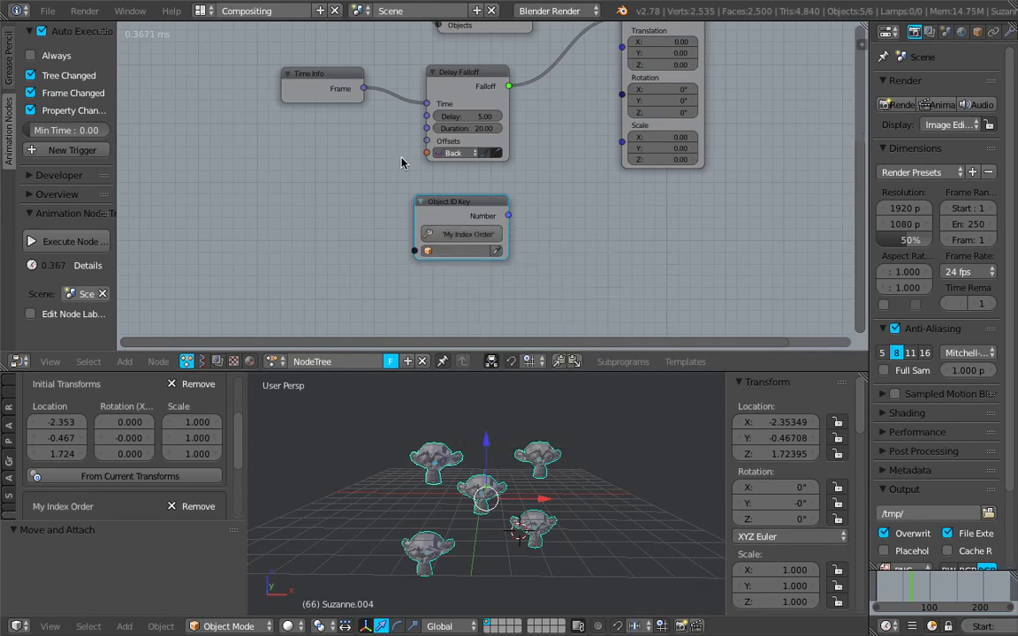
pyautogui.press('Home')
pyautogui.moveTo(403, 23); pyautogui.dragTo(454, 323)
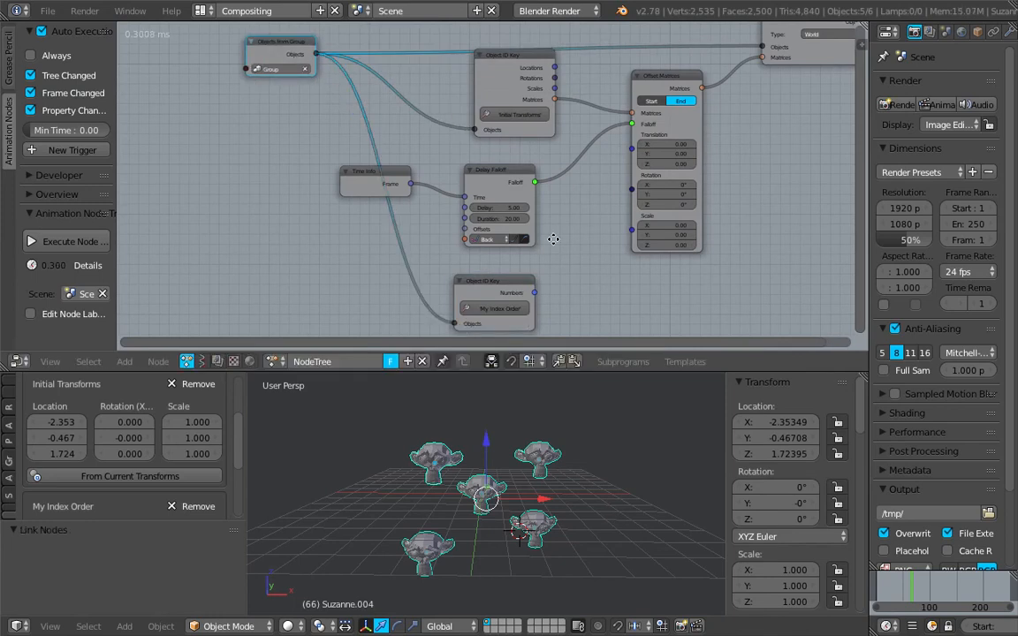
# Add a Debug node beside the "My Index Order" Object ID Key node and link its Numbers output to it
pyautogui.moveTo(555, 237); pyautogui.dragTo(454, 198, button='middle')
pyautogui.hotkey('shift', 'a')
pyautogui.click(517, 202)
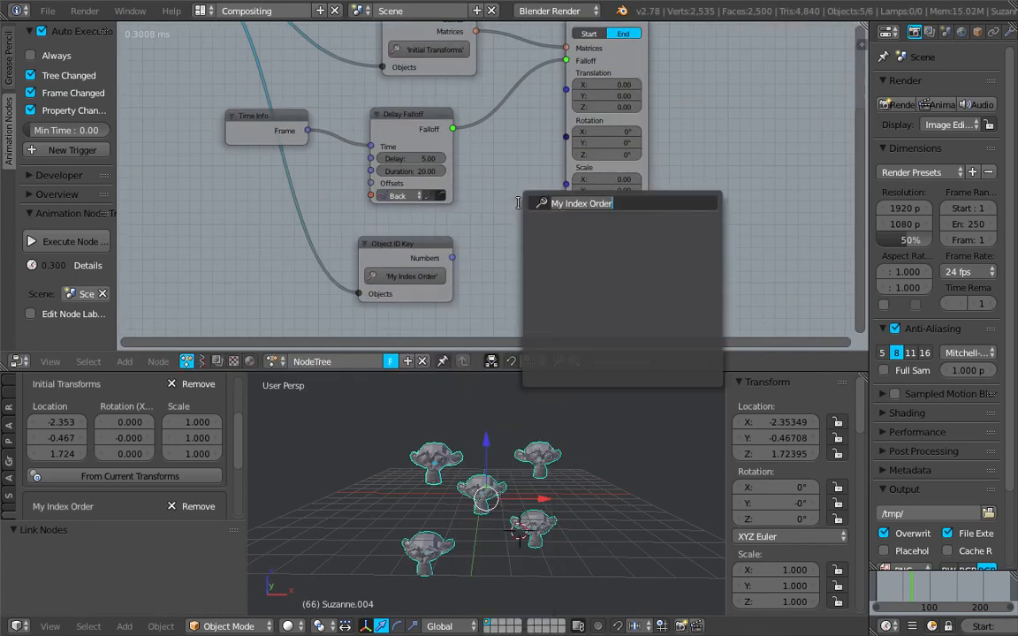
pyautogui.write('Debug')
pyautogui.press('Down')
pyautogui.press('Down')
pyautogui.press('Return')
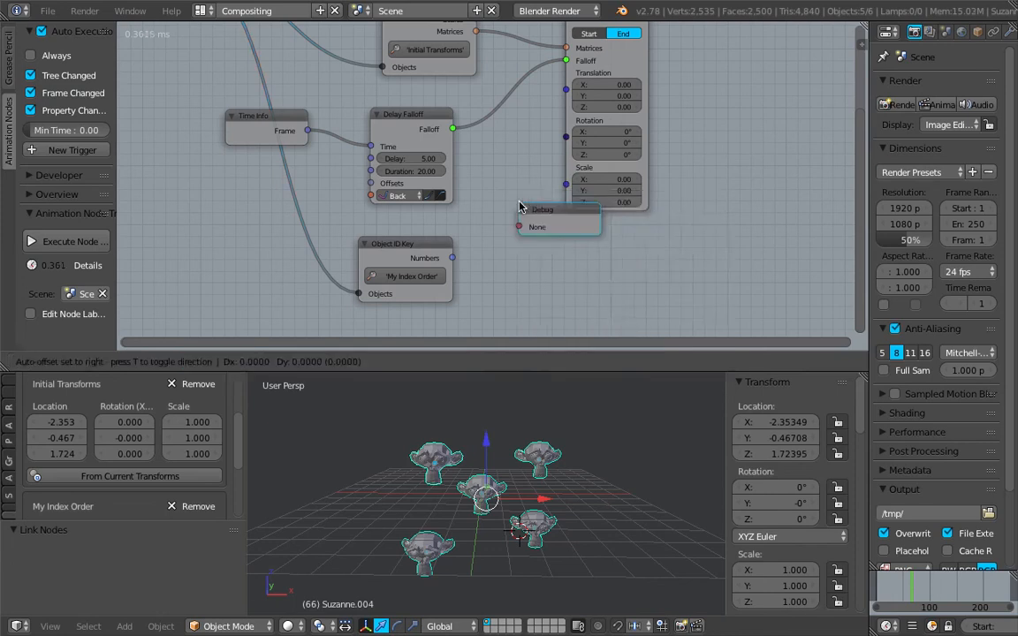
pyautogui.click(509, 277)
pyautogui.moveTo(452, 257); pyautogui.dragTo(518, 278)
pyautogui.scroll(1, 533, 228)
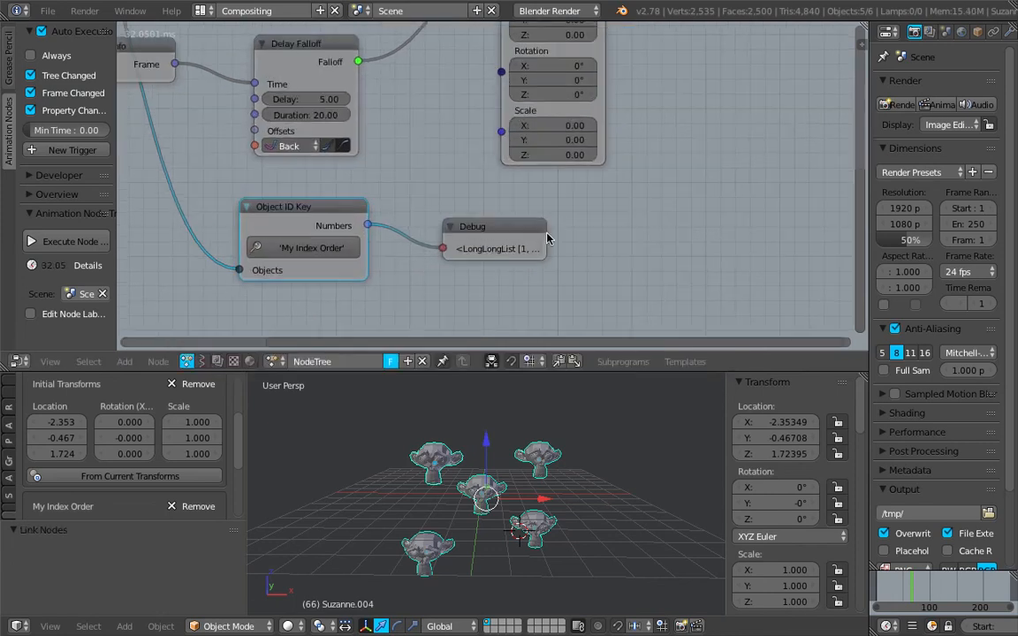
# Widen the Debug node to read the full list of index numbers, and shrink it back to a compact width
pyautogui.moveTo(544, 235); pyautogui.dragTo(675, 234)
pyautogui.scroll(2, 554, 202)
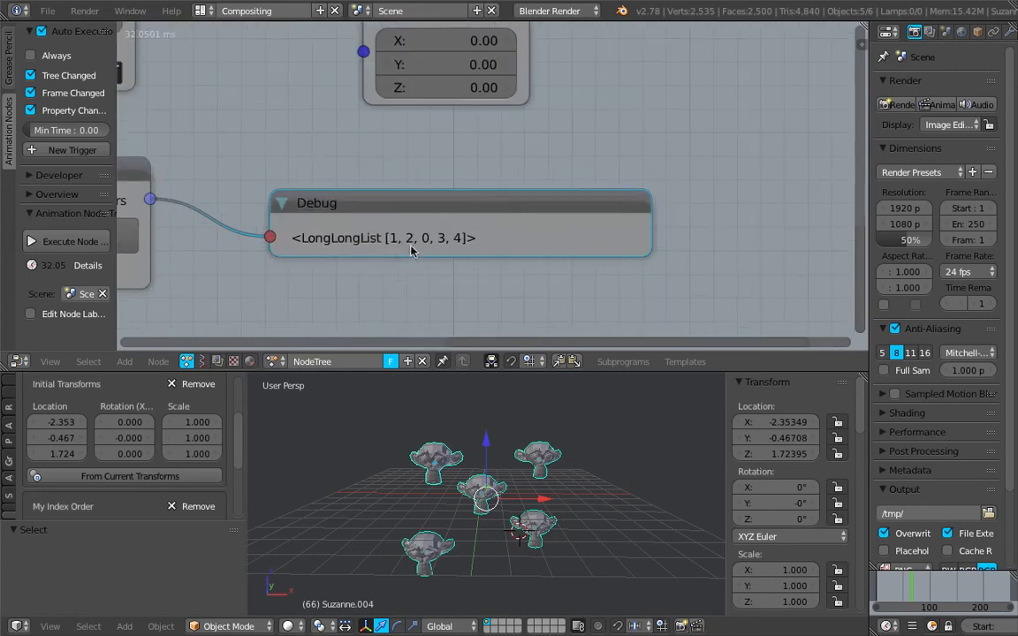
pyautogui.scroll(-1, 441, 231)
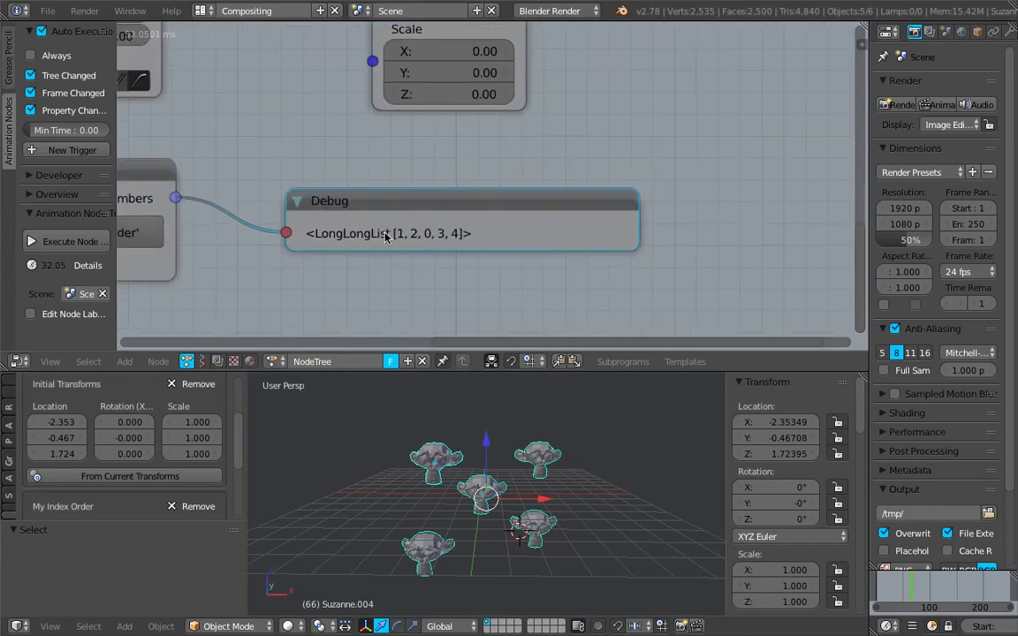
pyautogui.scroll(-1, 424, 216)
pyautogui.moveTo(412, 200); pyautogui.dragTo(504, 217, button='middle')
pyautogui.moveTo(698, 230); pyautogui.dragTo(474, 228)
pyautogui.moveTo(474, 228); pyautogui.dragTo(454, 288, button='middle')
pyautogui.scroll(-3, 541, 245)
# Link the "My Index Order" Numbers output to the Delay Falloff's Offsets input, move the key node underneath Time Info, and scrub the timeline
pyautogui.moveTo(436, 303); pyautogui.dragTo(341, 215)
pyautogui.moveTo(299, 257); pyautogui.dragTo(264, 240)
pyautogui.hotkey('ctrl', 's')
pyautogui.click(264, 240)
pyautogui.moveTo(877, 589); pyautogui.dragTo(903, 593)
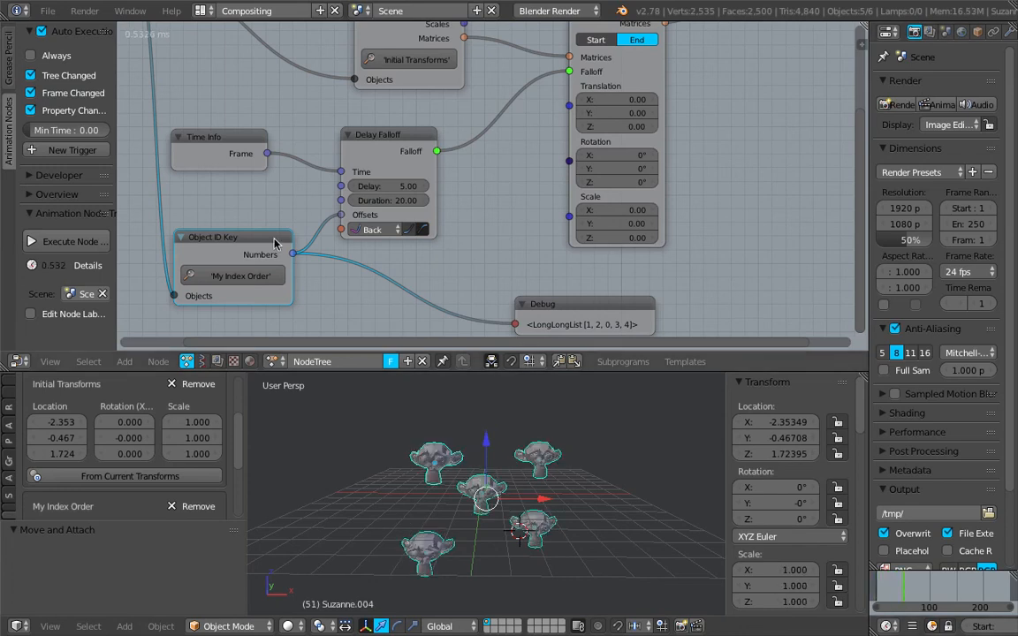
# Cut the link between the key's Numbers output and the Delay Falloff's Offsets input, and scrub the timeline to compare the order
pyautogui.moveTo(260, 211); pyautogui.dragTo(340, 201, button='middle')
pyautogui.scroll(1, 340, 201)
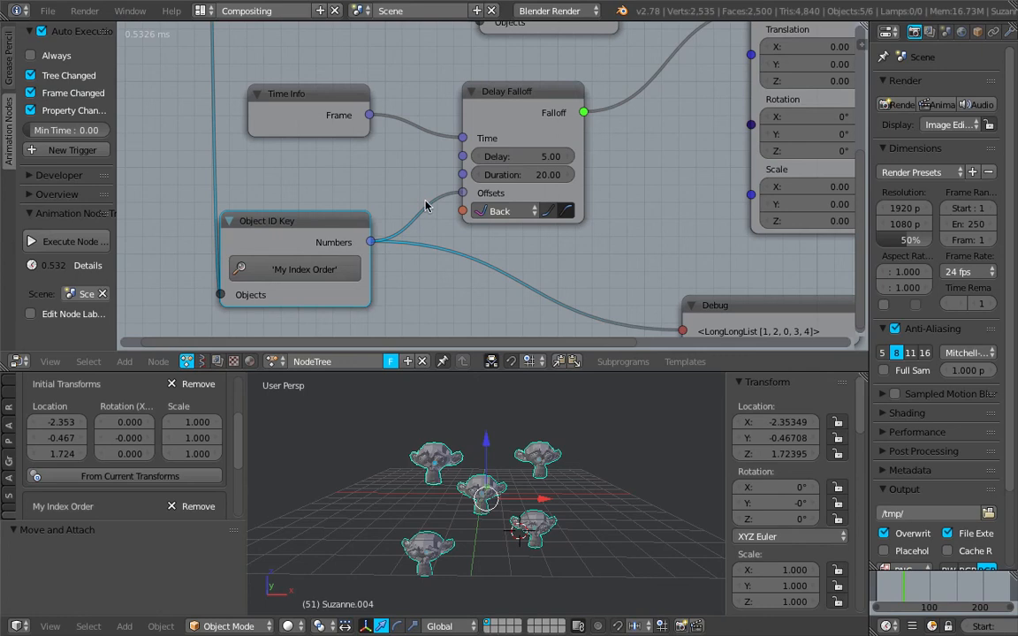
pyautogui.keyDown('ctrl'); pyautogui.moveTo(424, 216); pyautogui.dragTo(426, 226); pyautogui.keyUp('ctrl')
pyautogui.moveTo(885, 594); pyautogui.dragTo(901, 592)
pyautogui.hotkey('ctrl', 's')
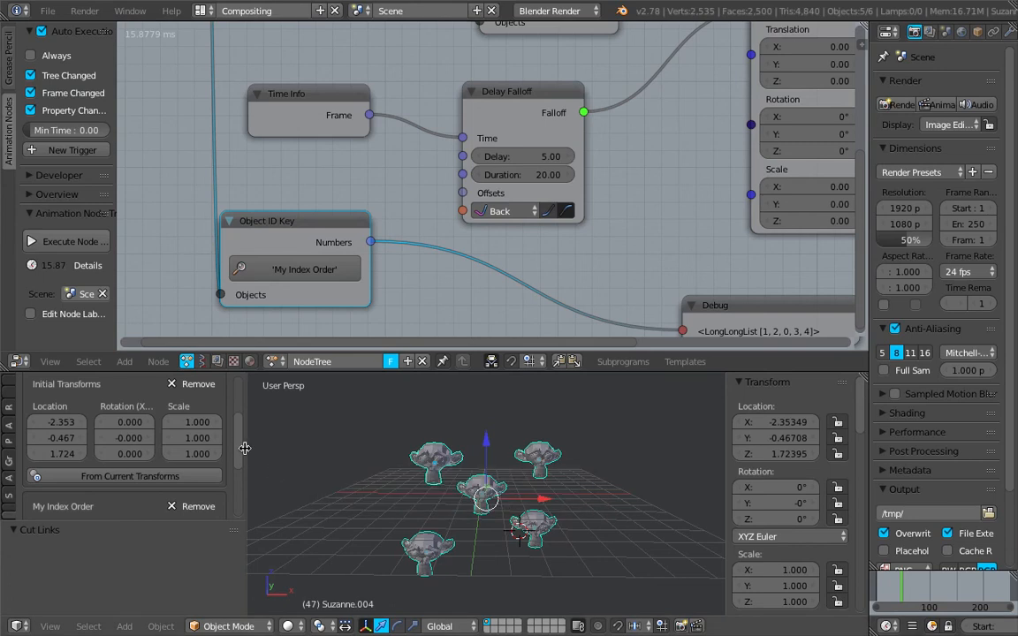
# Widen the 3D view's tool shelf, deselect everything, and circle-select the five monkeys in a new order starting with the lower-right one
pyautogui.moveTo(244, 449); pyautogui.dragTo(300, 447)
pyautogui.scroll(3, 296, 448)
pyautogui.press('a')
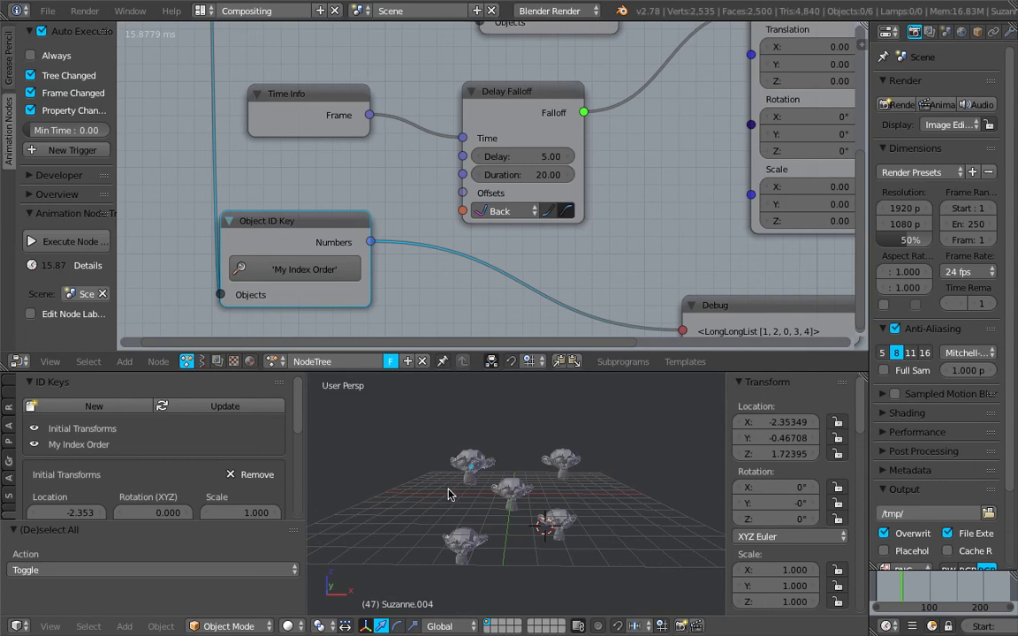
pyautogui.press('c')
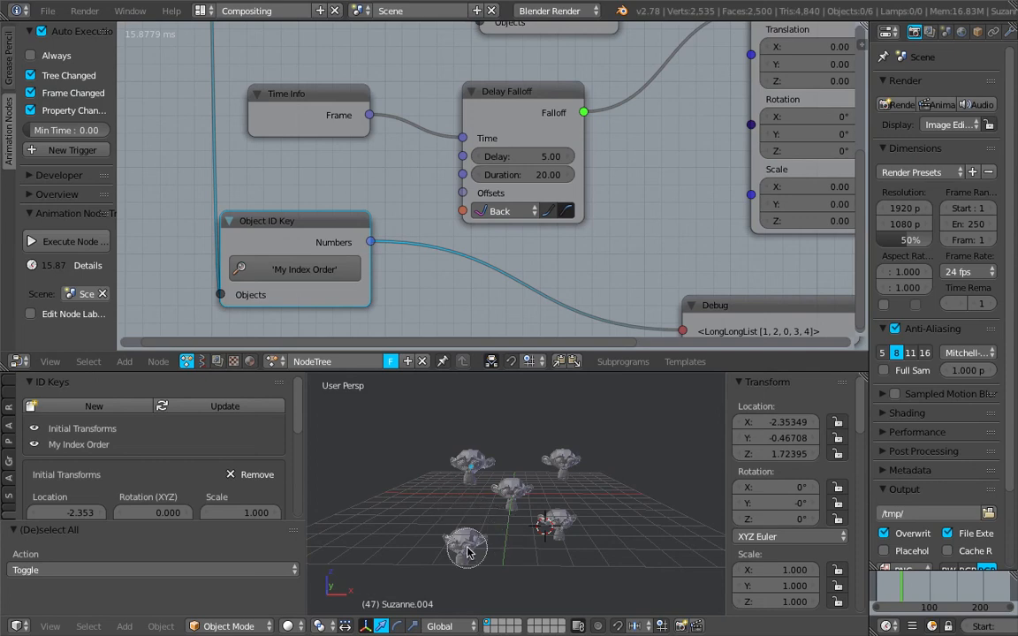
pyautogui.moveTo(546, 535)
pyautogui.mouseDown()
pyautogui.moveTo(574, 484)
pyautogui.moveTo(565, 447)
pyautogui.moveTo(558, 465)
pyautogui.moveTo(429, 417)
pyautogui.moveTo(495, 495)
pyautogui.moveTo(563, 430)
pyautogui.mouseUp()
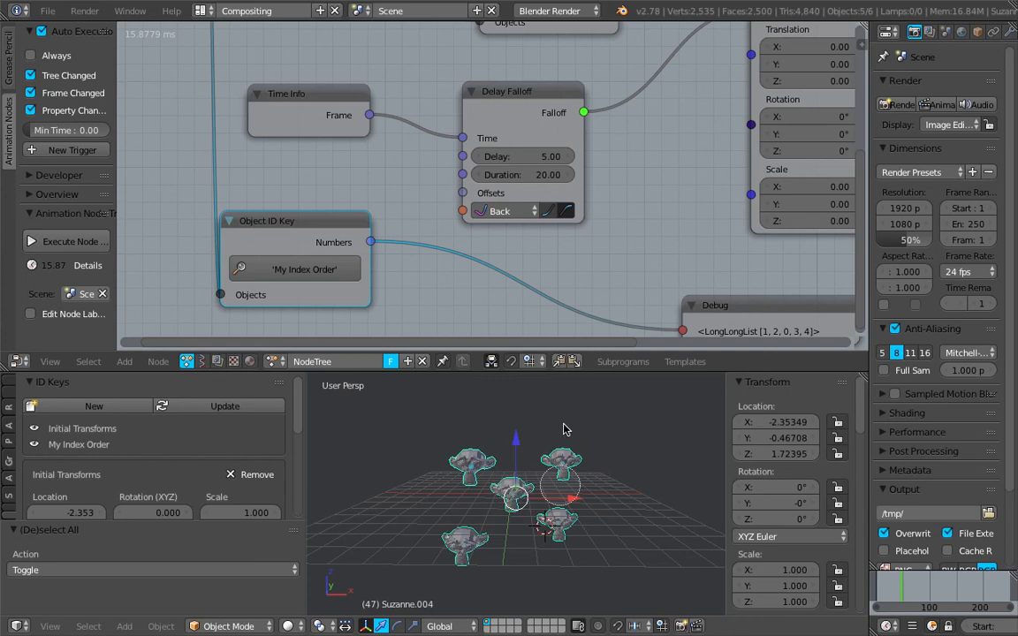
pyautogui.rightClick(574, 478)
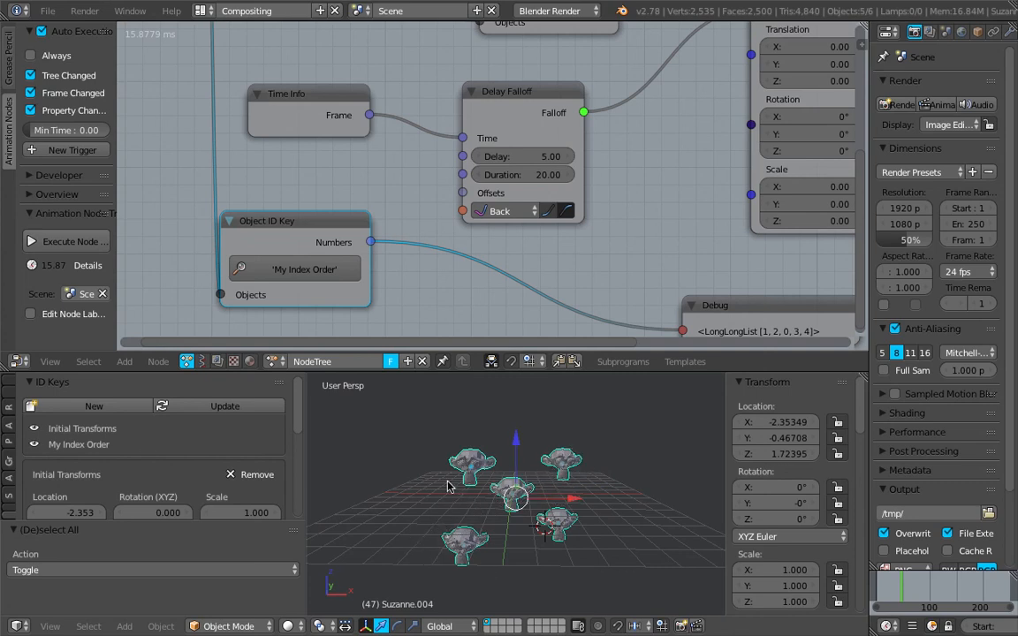
# Create an Integer ID key named "My Index Order 2" and fill it for the selected monkeys from their selection order
pyautogui.click(99, 409)
pyautogui.click(171, 426)
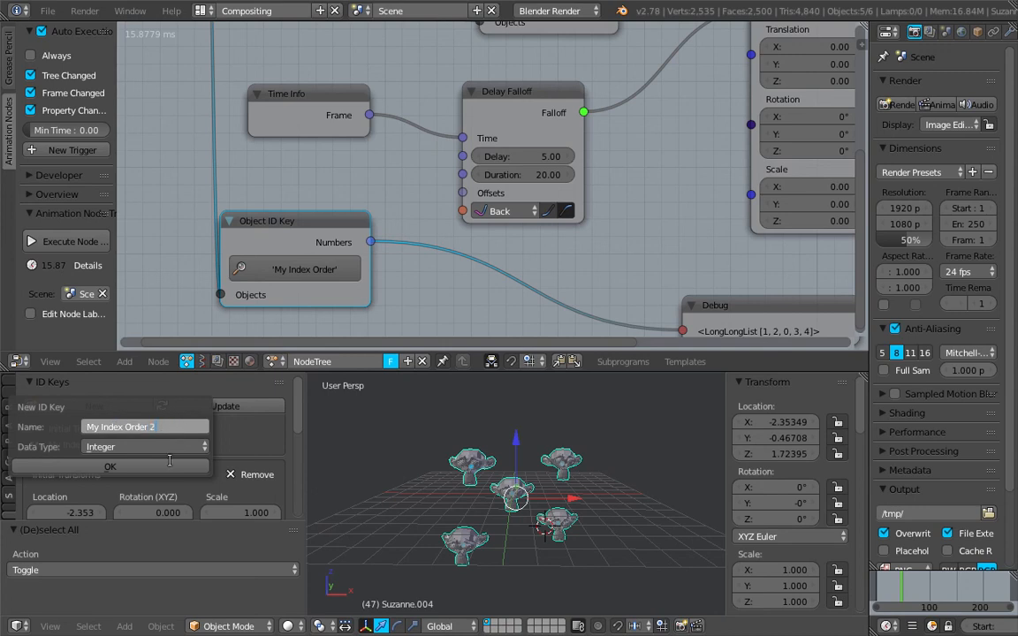
pyautogui.write('2')
pyautogui.click(169, 464)
pyautogui.scroll(-8, 174, 455)
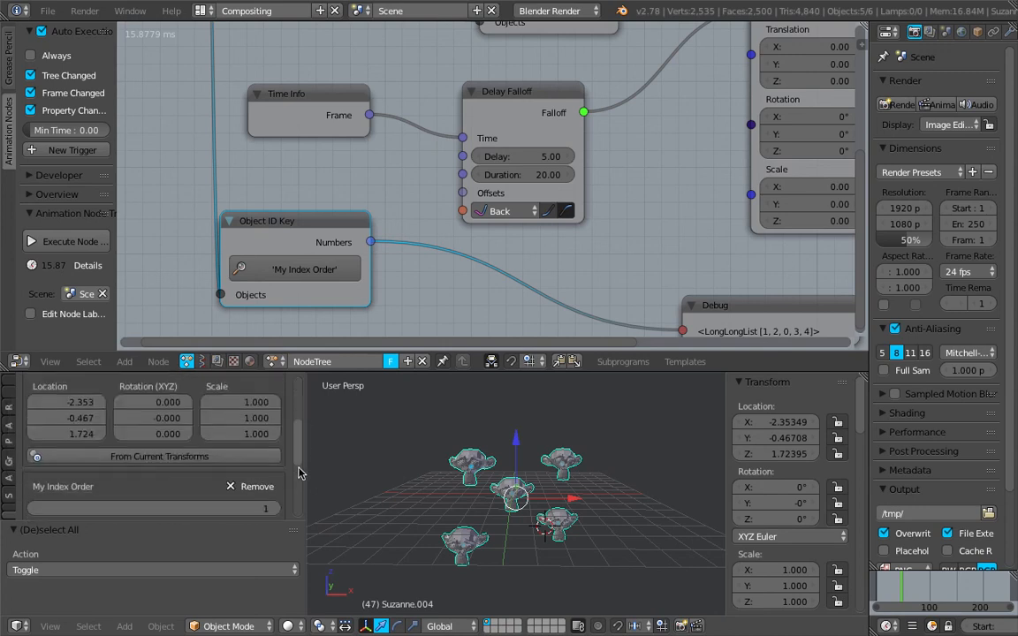
pyautogui.click(174, 451)
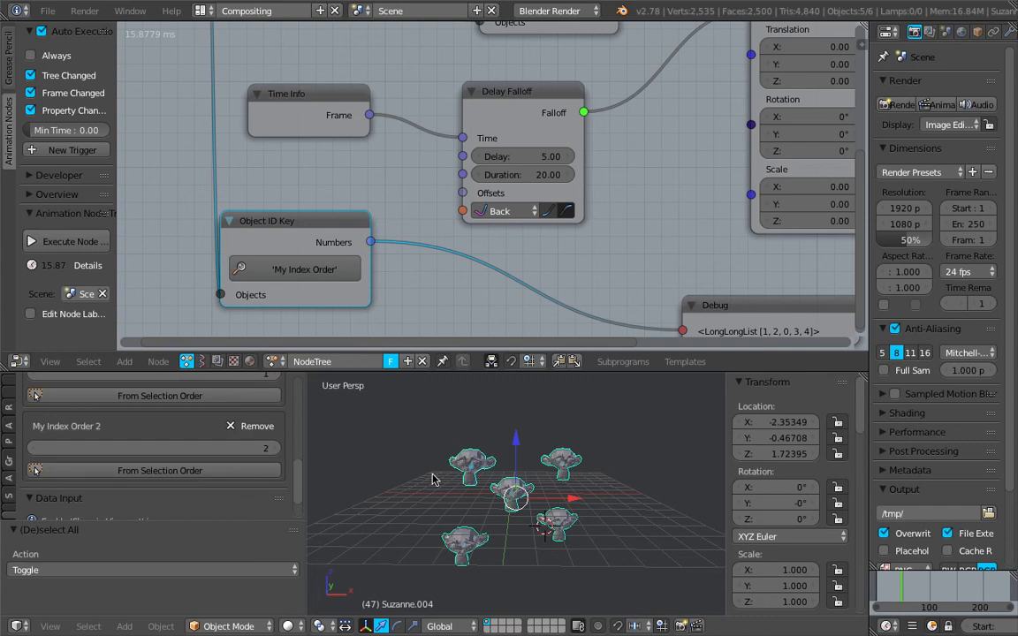
# Switch the Object ID Key node to "My Index Order 2", link its Numbers to the Delay Falloff's Offsets, and scrub the timeline
pyautogui.moveTo(422, 277); pyautogui.dragTo(433, 242, button='middle')
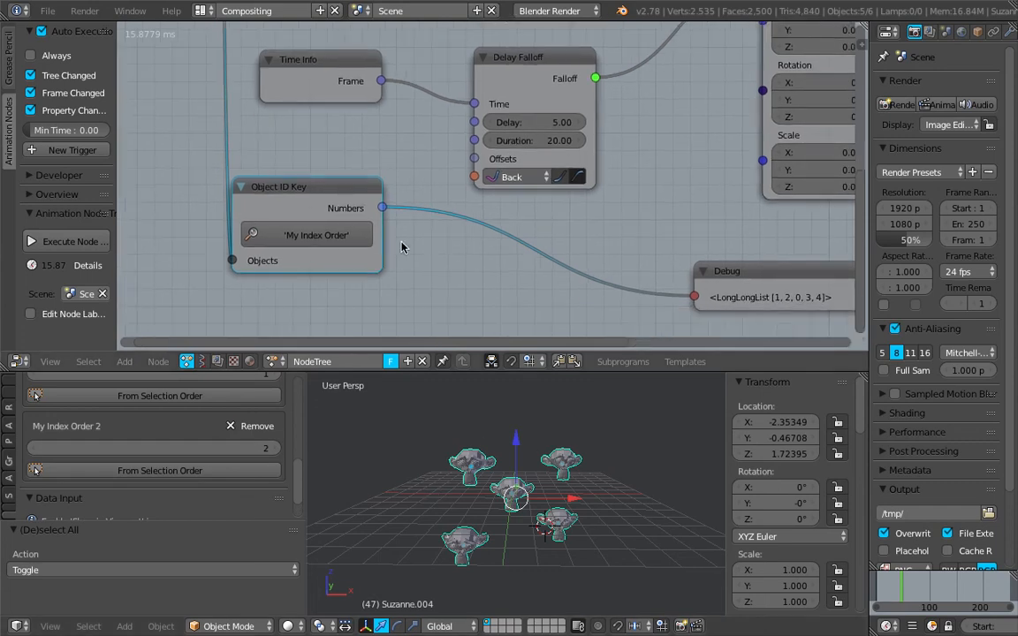
pyautogui.click(335, 229)
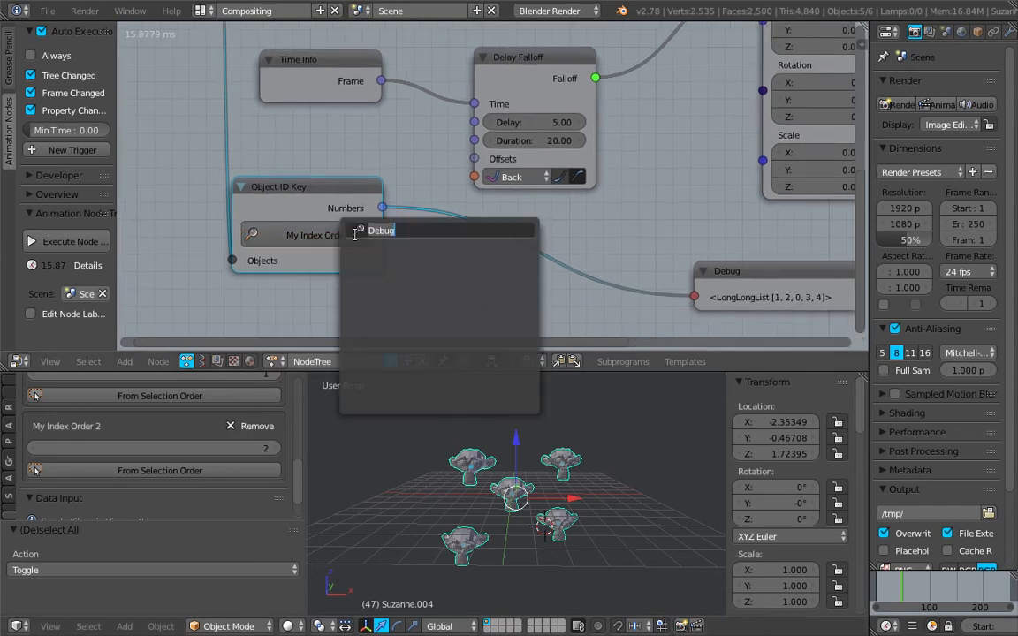
pyautogui.write('inde')
pyautogui.press('Down')
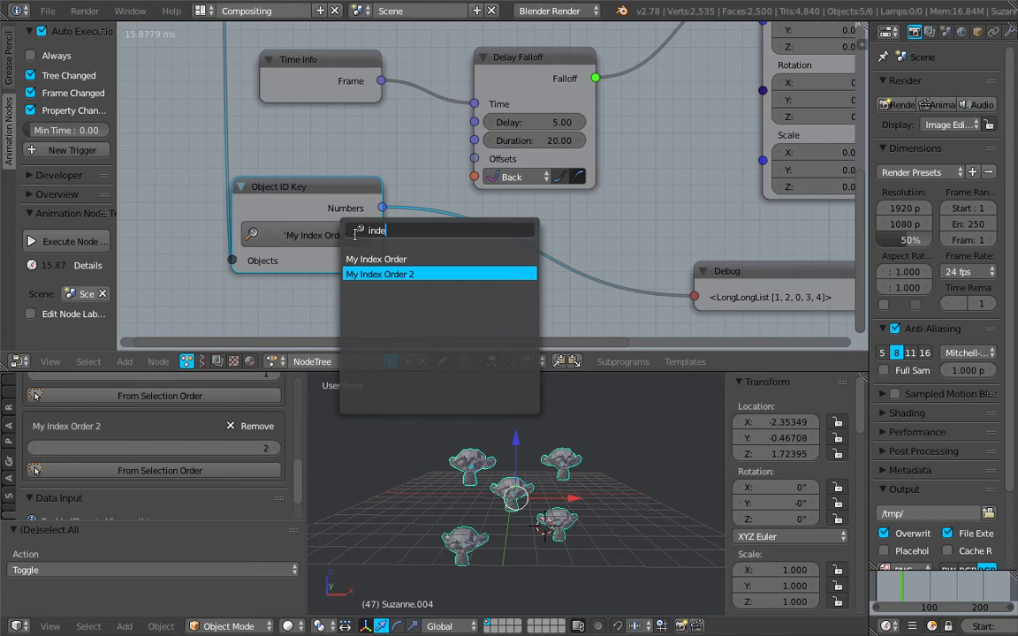
pyautogui.press('Return')
pyautogui.moveTo(382, 209); pyautogui.dragTo(474, 158)
pyautogui.click(879, 592)
pyautogui.moveTo(885, 592); pyautogui.dragTo(908, 587)
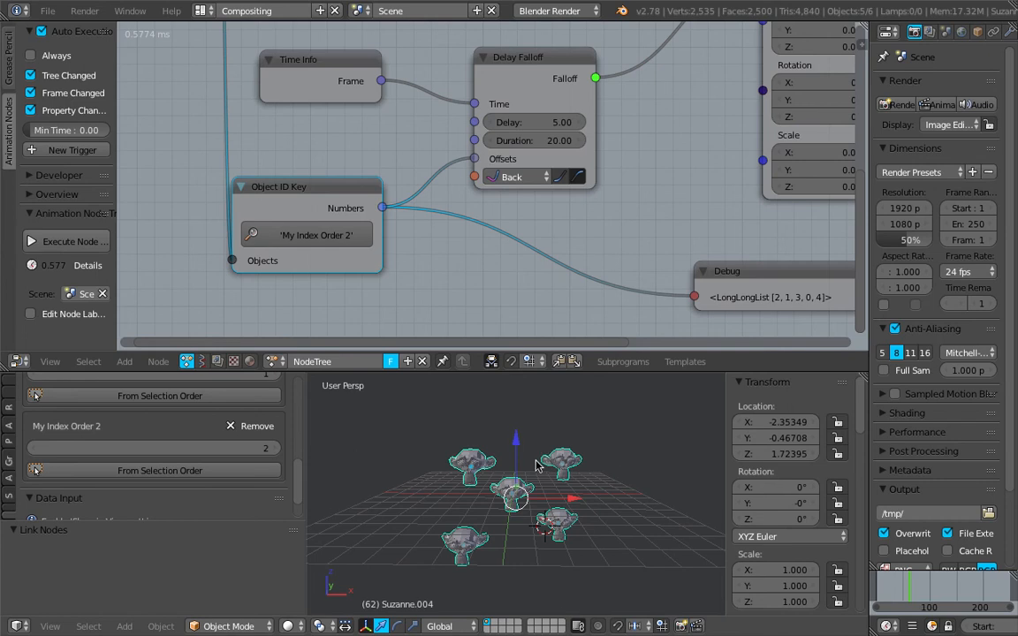
# Deselect the monkeys and set the Offset Matrices node's X, Y and Z Rotation to 360°
pyautogui.press('a')
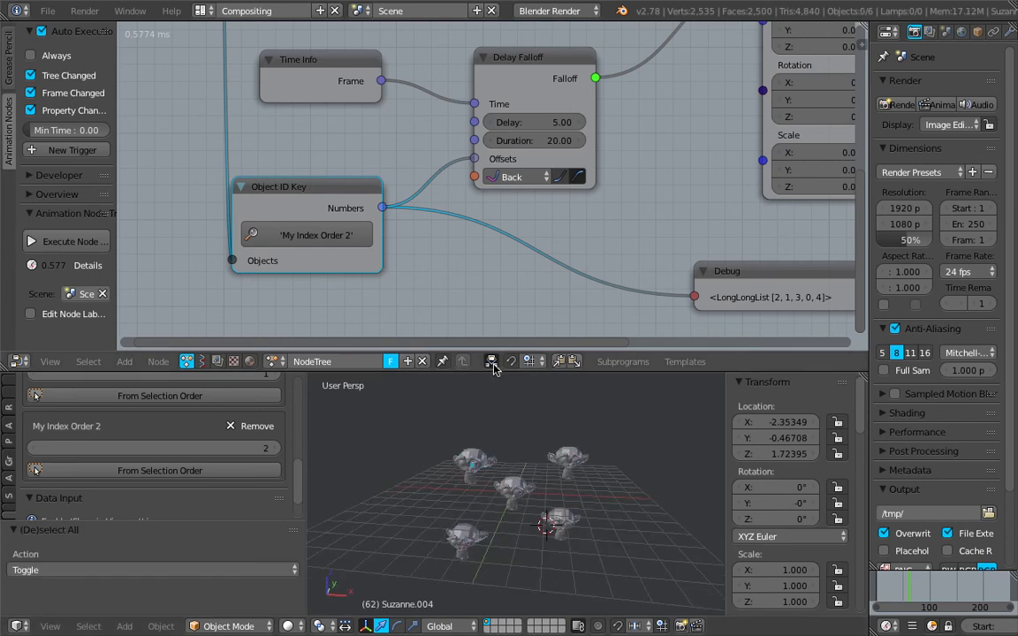
pyautogui.hotkey('ctrl', 'Left')
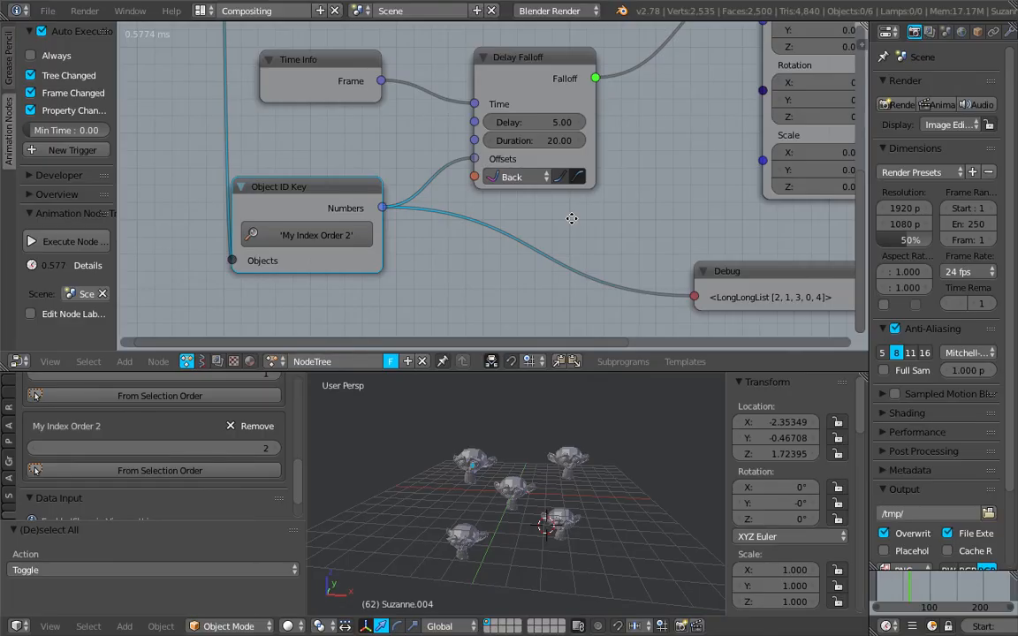
pyautogui.moveTo(570, 220); pyautogui.dragTo(504, 256, button='middle')
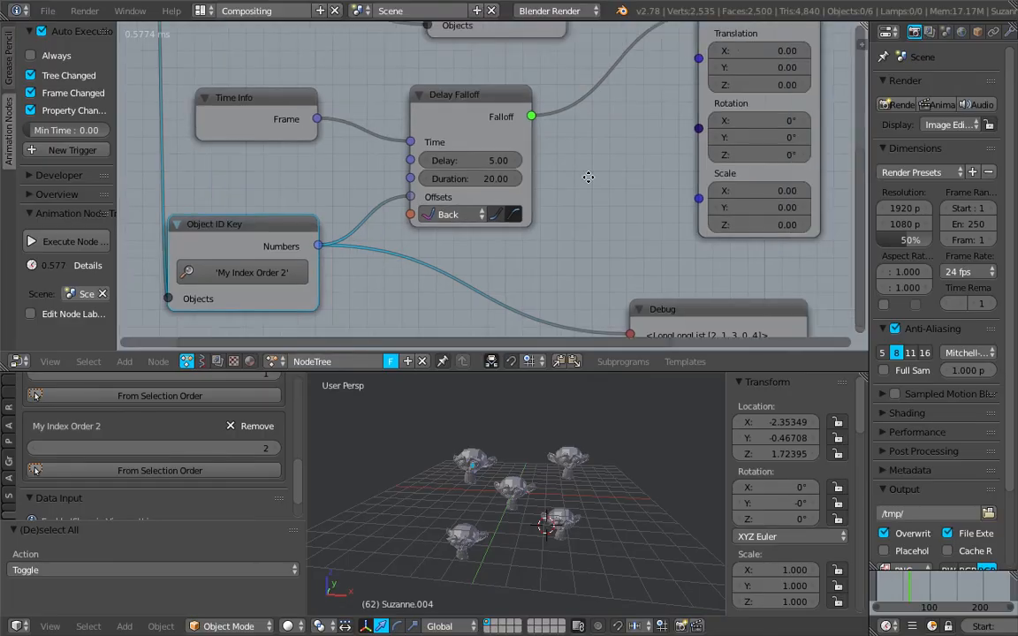
pyautogui.moveTo(684, 173); pyautogui.dragTo(491, 228, button='middle')
pyautogui.scroll(1, 494, 212)
pyautogui.moveTo(527, 213); pyautogui.dragTo(528, 173)
pyautogui.write('360')
pyautogui.press('Return')
# Scrub the timeline to preview the rotation and set the animation's end frame to 100
pyautogui.moveTo(910, 590)
pyautogui.mouseDown()
pyautogui.moveTo(883, 590)
pyautogui.moveTo(912, 594)
pyautogui.moveTo(898, 594)
pyautogui.mouseUp()
pyautogui.scroll(-5, 954, 625)
pyautogui.click(958, 627)
pyautogui.write('100')
pyautogui.press('Return')
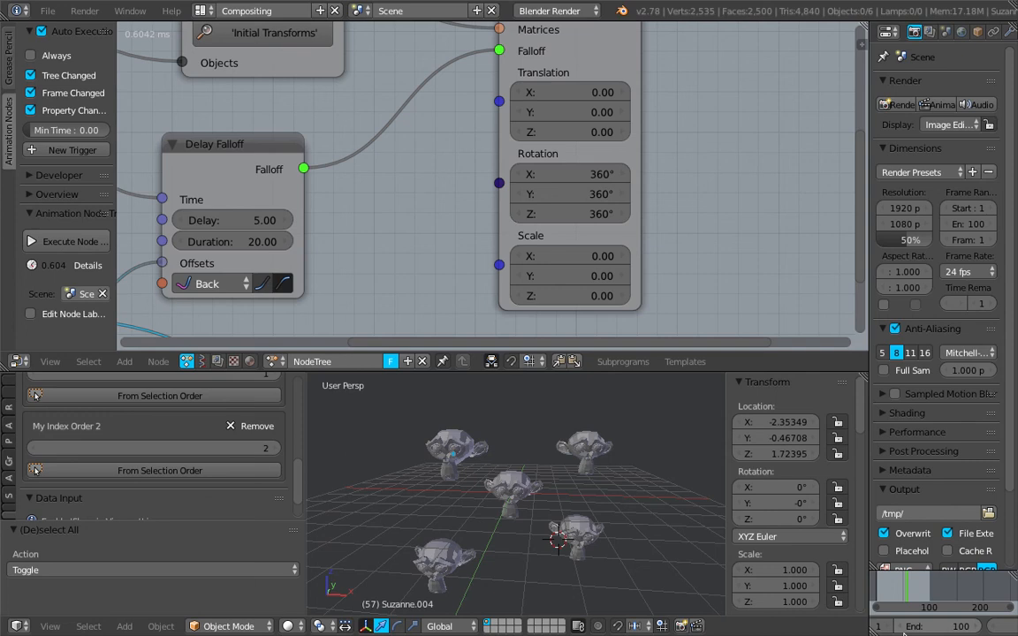
# Play the animation from the first frame in the 3D view, and scrub the timeline to examine the monkeys' delayed rotation
pyautogui.keyDown('shift'); pyautogui.moveTo(514, 496); pyautogui.dragTo(514, 484, button='middle'); pyautogui.keyUp('shift')
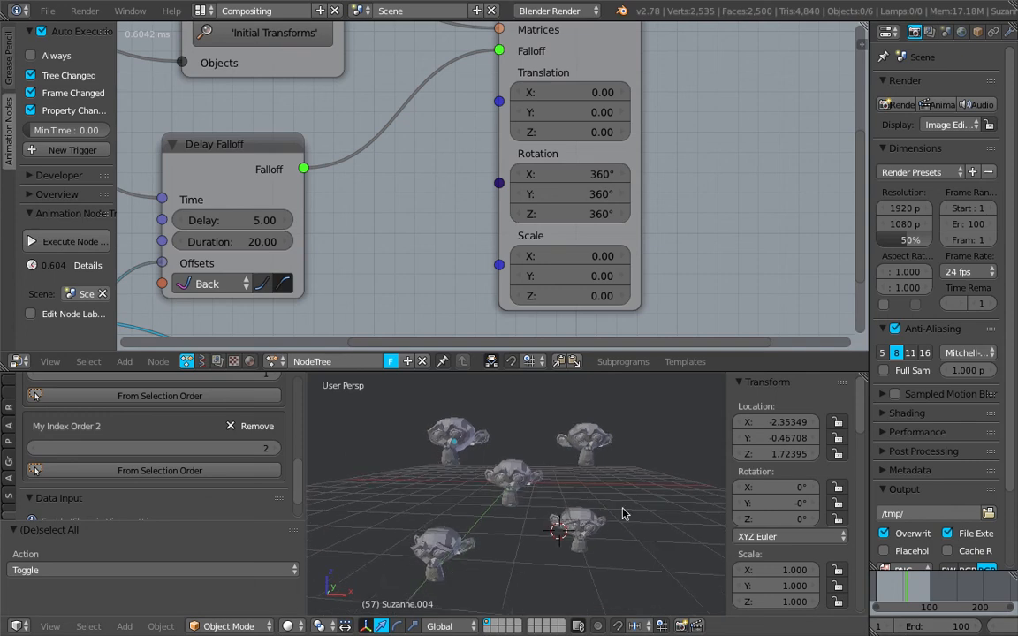
pyautogui.hotkey('shift', 'Left')
pyautogui.hotkey('alt', 'a')
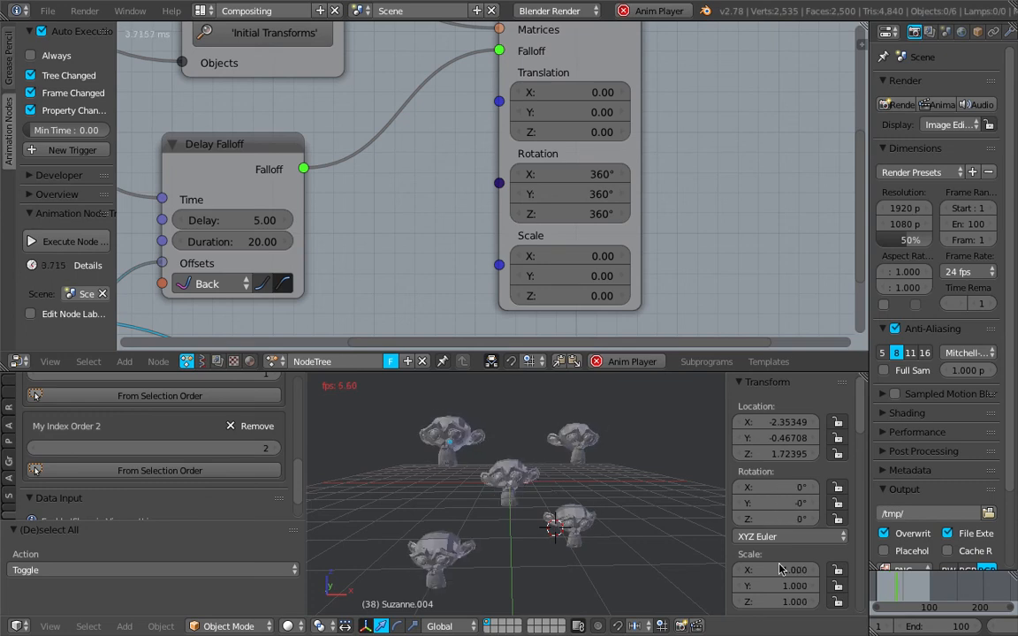
pyautogui.click(877, 585)
pyautogui.moveTo(877, 586)
pyautogui.mouseDown()
pyautogui.moveTo(905, 585)
pyautogui.moveTo(878, 590)
pyautogui.moveTo(895, 590)
pyautogui.mouseUp()
# Move the Delay Falloff node slightly closer to the Offset Matrices node and scrub the timeline to frame 56
pyautogui.moveTo(328, 214); pyautogui.dragTo(409, 204, button='middle')
pyautogui.scroll(-3, 409, 204)
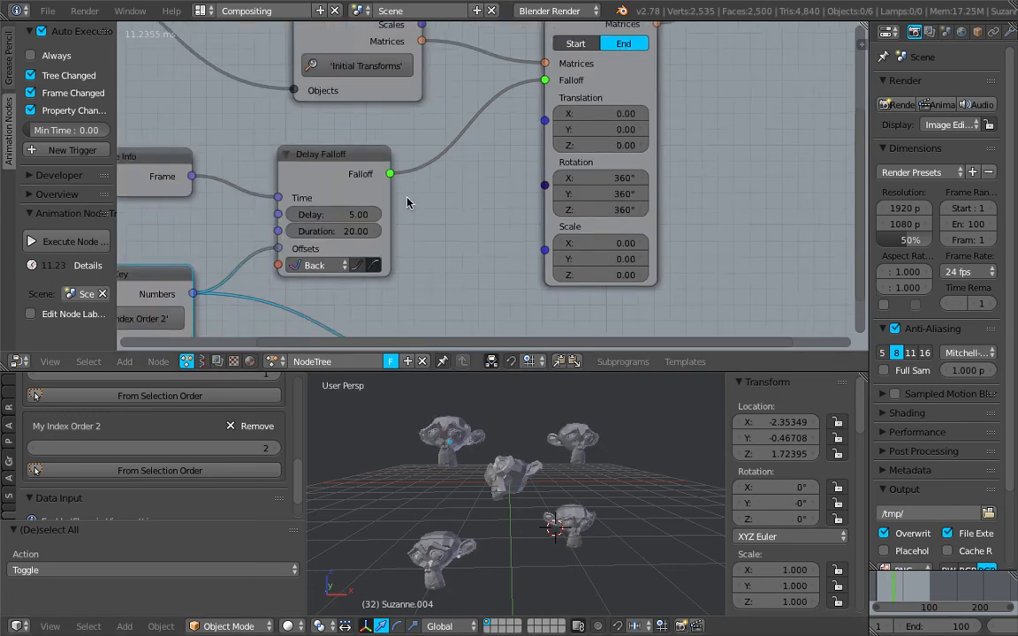
pyautogui.scroll(2, 360, 177)
pyautogui.moveTo(361, 174); pyautogui.dragTo(392, 161)
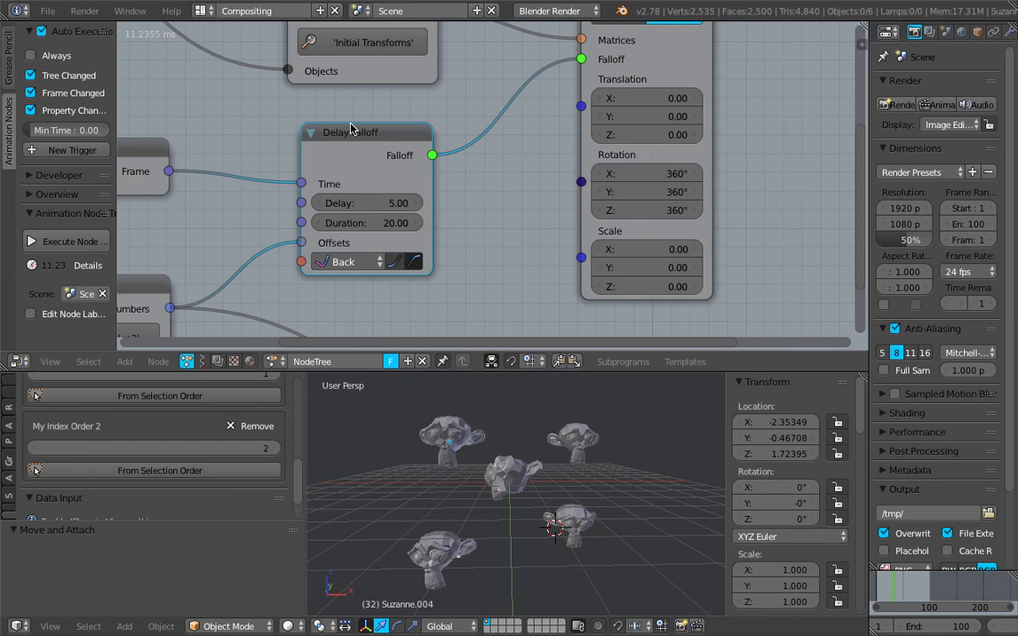
pyautogui.moveTo(894, 590); pyautogui.dragTo(906, 591)
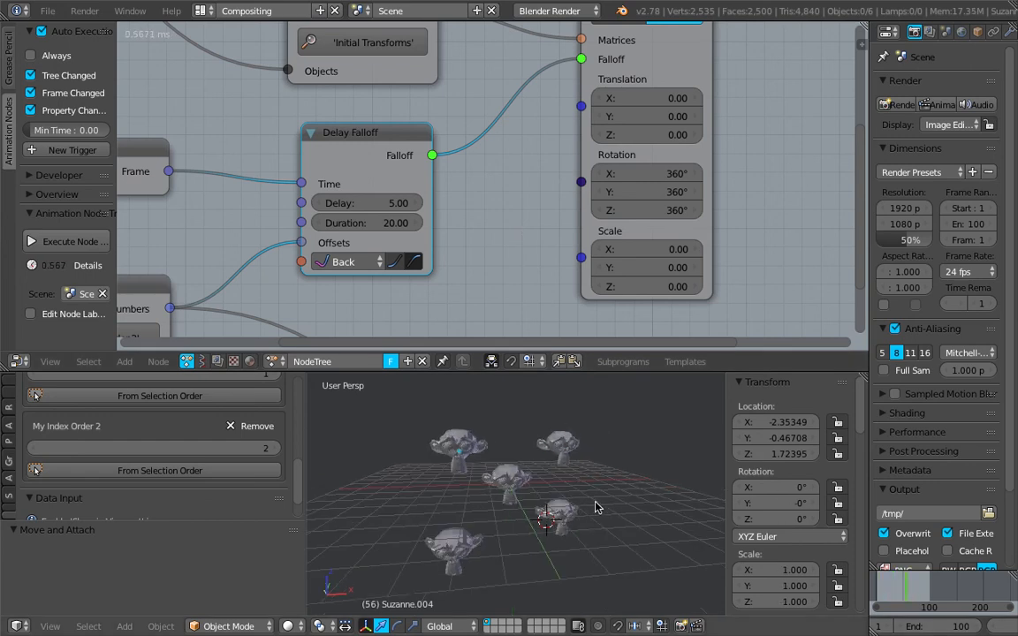
# Tidy the layout by shifting the "My Index Order 2" key, Delay Falloff and "Initial Transforms" key nodes away from Offset Matrices
pyautogui.scroll(-4, 512, 249)
pyautogui.moveTo(524, 257); pyautogui.dragTo(511, 151, button='middle')
pyautogui.scroll(3, 497, 166)
pyautogui.moveTo(299, 239); pyautogui.dragTo(235, 225)
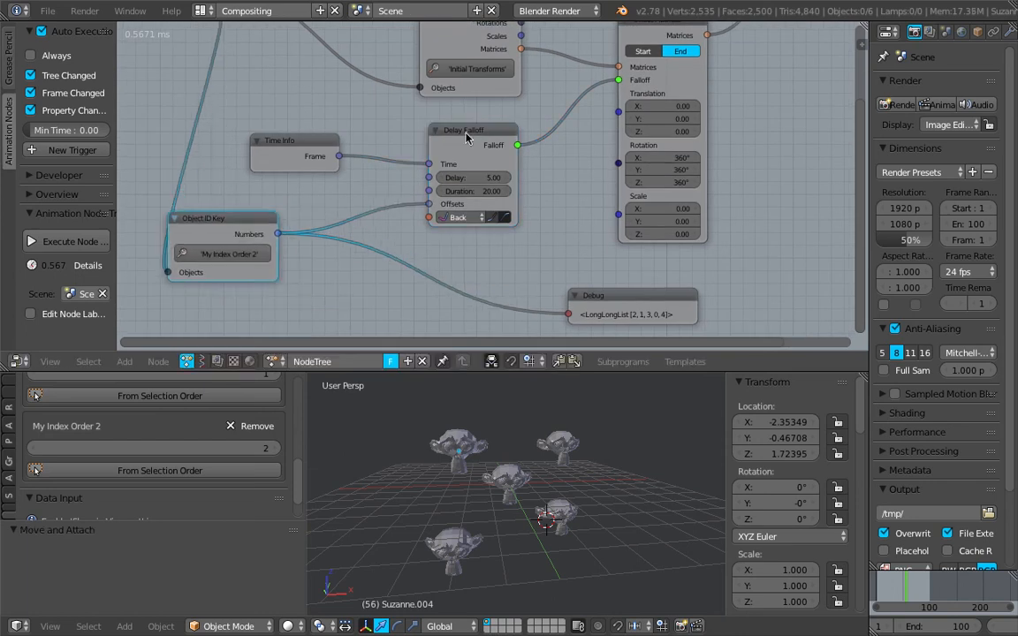
pyautogui.moveTo(468, 131); pyautogui.dragTo(444, 137)
pyautogui.moveTo(450, 72); pyautogui.dragTo(446, 122, button='middle')
pyautogui.moveTo(447, 86); pyautogui.dragTo(397, 95)
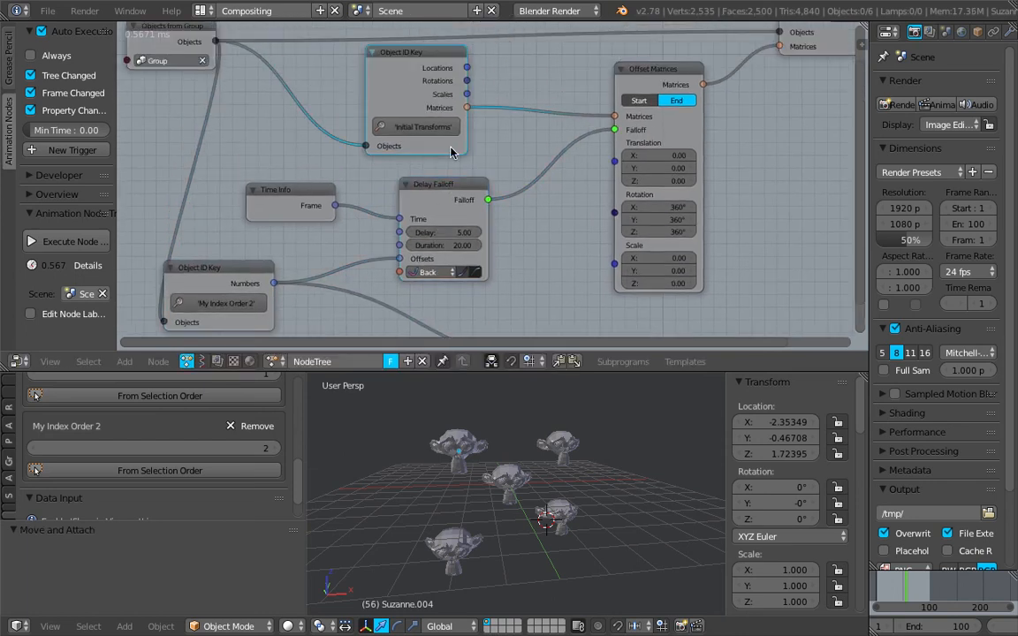
# Add an Object Controller Falloff node in the free space below the Delay Falloff node
pyautogui.moveTo(394, 332); pyautogui.dragTo(391, 250, button='middle')
pyautogui.hotkey('shift', 'a')
pyautogui.click(360, 201)
pyautogui.write('objec')
pyautogui.write('t')
pyautogui.press('BackSpace')
pyautogui.press('BackSpace')
pyautogui.press('BackSpace')
pyautogui.press('BackSpace')
pyautogui.press('BackSpace')
pyautogui.press('BackSpace')
pyautogui.write('contr')
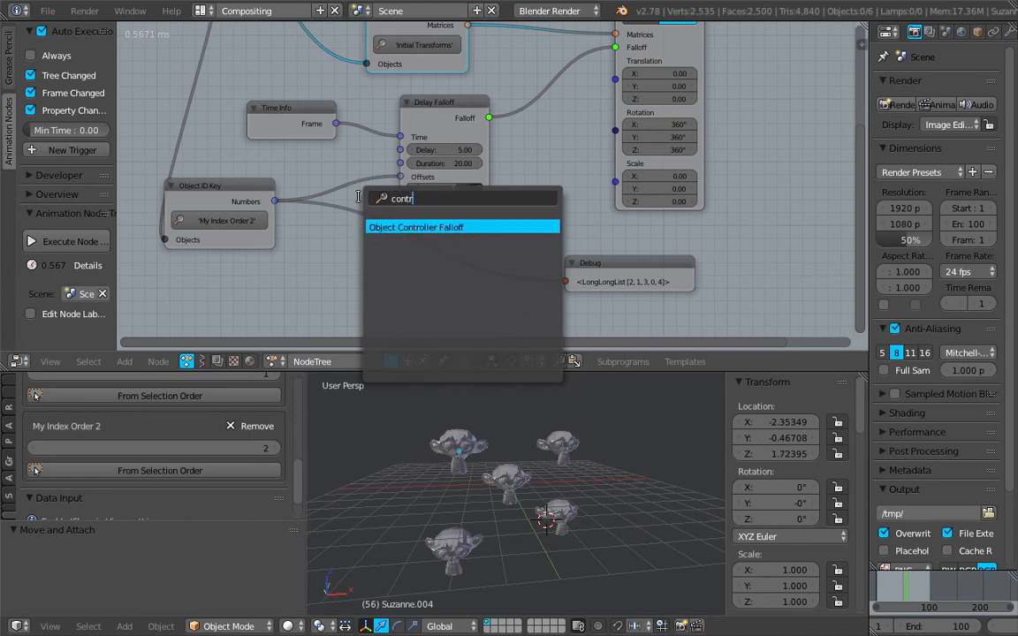
pyautogui.press('Return')
pyautogui.click(330, 266)
pyautogui.moveTo(328, 231); pyautogui.dragTo(332, 197, button='middle')
# Add an empty to the scene and move it near the upper-right monkey, at about X 2.95, Y -1.40, Z 2.57
pyautogui.click(635, 465)
pyautogui.rightClick(544, 512)
pyautogui.moveTo(548, 510); pyautogui.dragTo(559, 461, button='middle')
pyautogui.hotkey('shift', 'a')
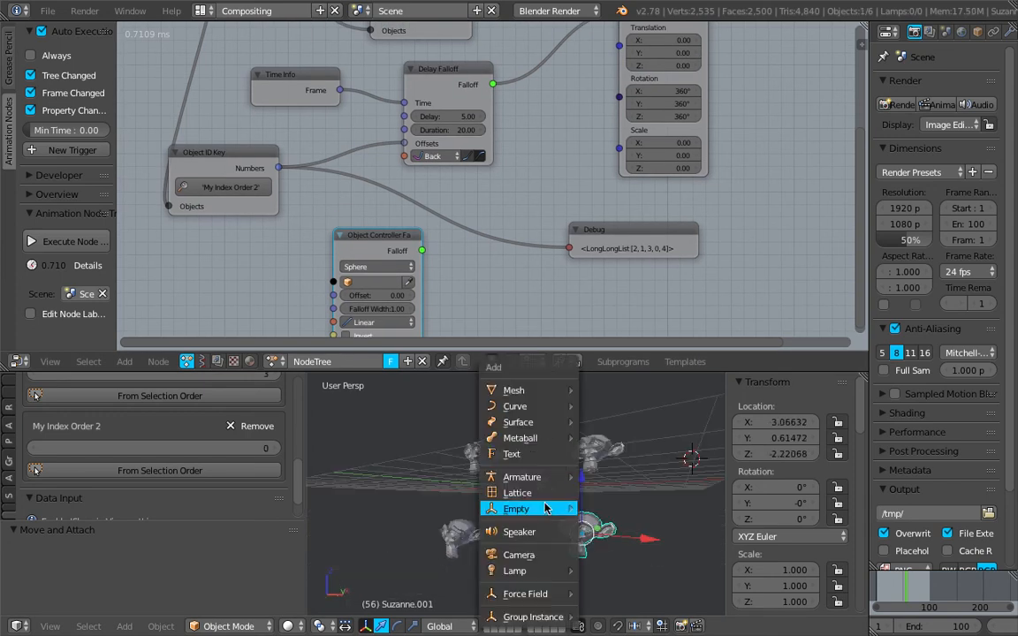
pyautogui.moveTo(557, 509)
pyautogui.click(622, 386)
pyautogui.press('g')
pyautogui.click(521, 438)
# Assign the object "Empty" to the Object Controller Falloff node and switch its falloff type to Directional
pyautogui.click(383, 281)
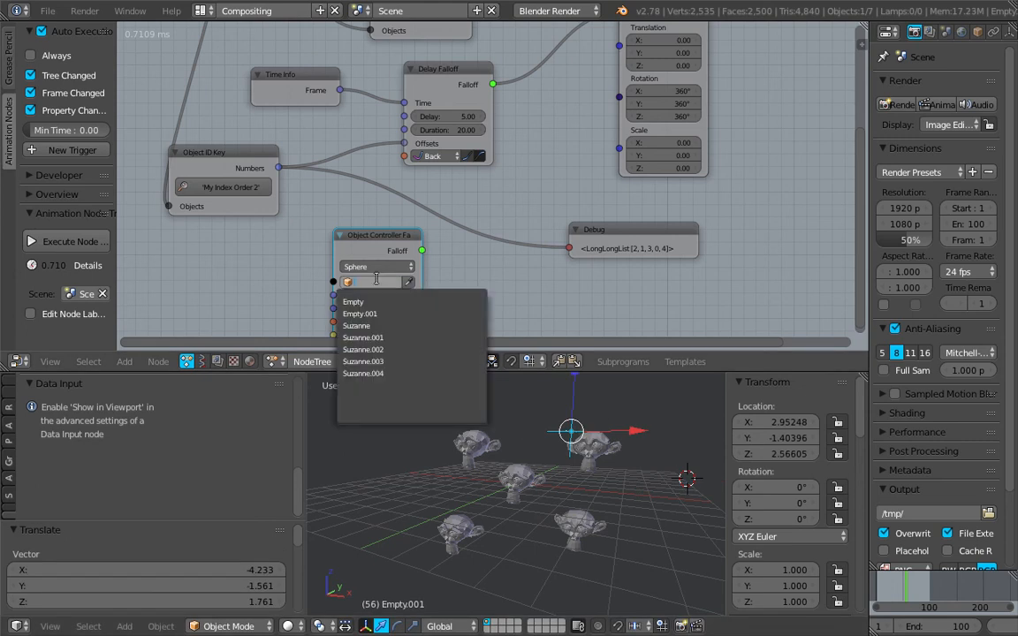
pyautogui.click(382, 302)
pyautogui.moveTo(367, 252); pyautogui.dragTo(337, 243)
pyautogui.moveTo(337, 242); pyautogui.dragTo(345, 221, button='middle')
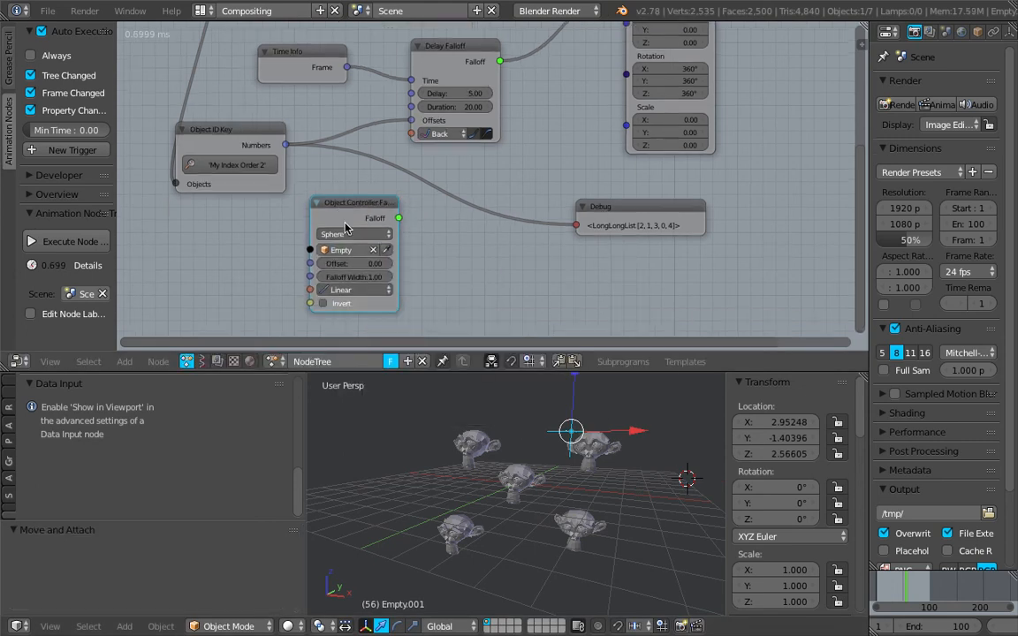
pyautogui.click(358, 288)
pyautogui.scroll(2, 351, 252)
pyautogui.click(315, 245)
pyautogui.click(316, 210)
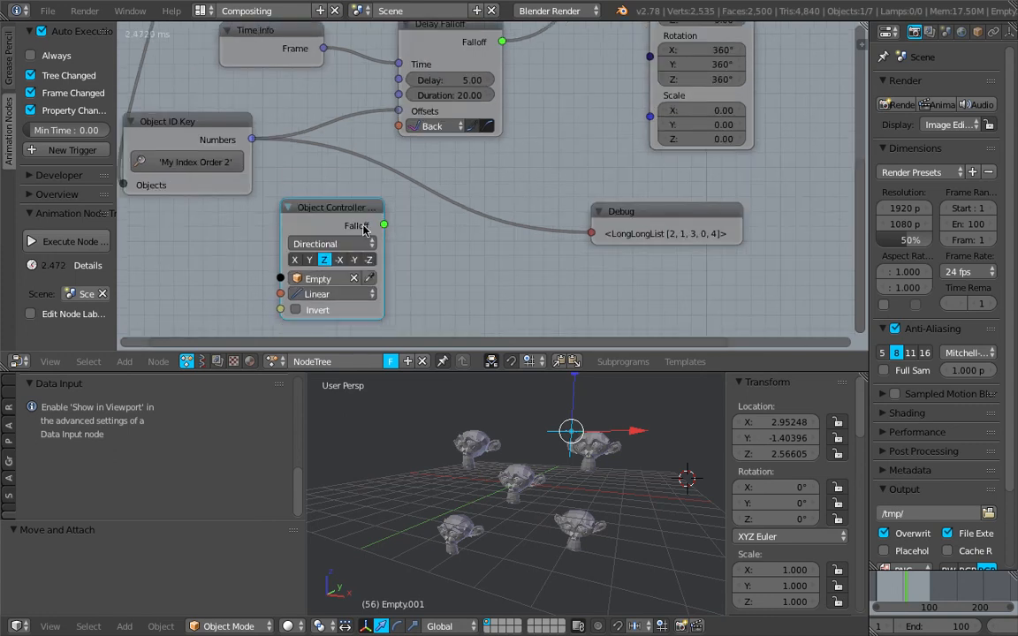
# Connect the Object Controller Falloff's output to the Falloff input of Offset Matrices
pyautogui.scroll(-3, 415, 237)
pyautogui.moveTo(418, 239); pyautogui.dragTo(402, 271, button='middle')
pyautogui.moveTo(398, 267); pyautogui.dragTo(580, 91)
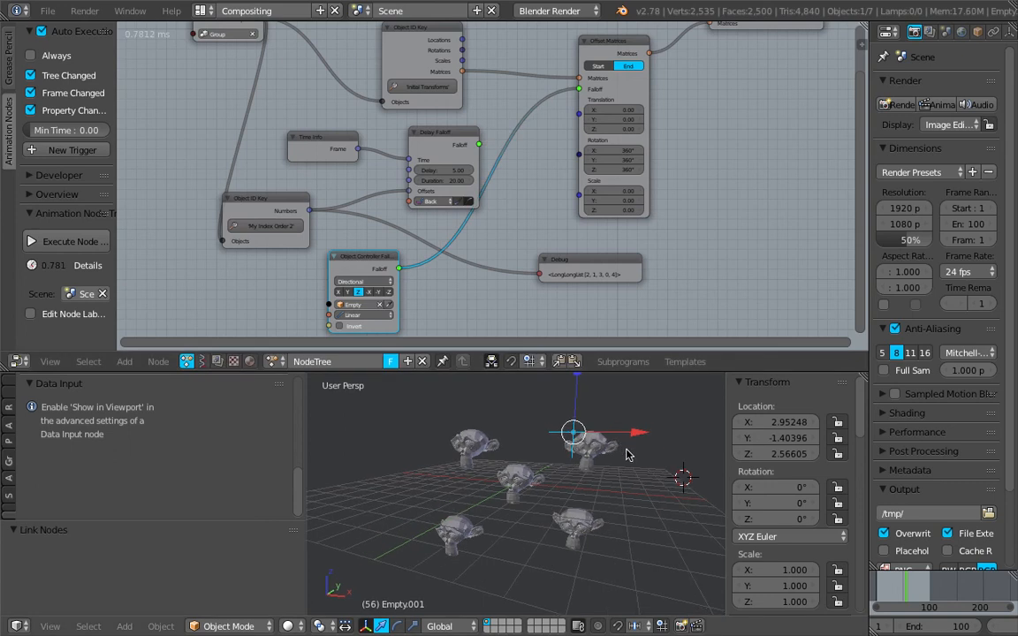
# Play the animation and move the selected empty to about X 1.45, Y -2.33, Z 1.52
pyautogui.hotkey('alt', 'a')
pyautogui.press('g')
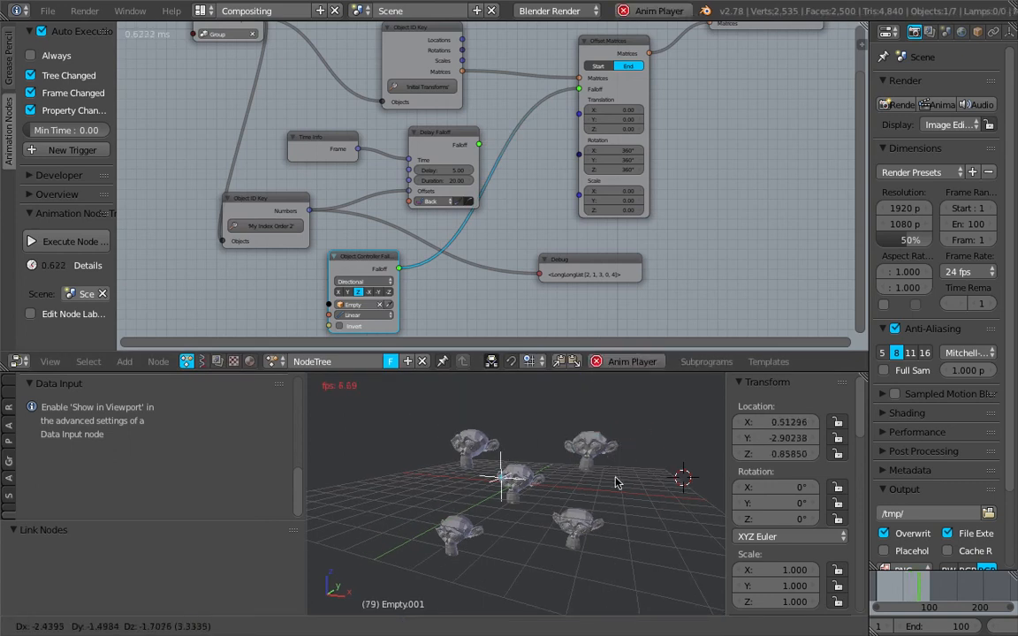
pyautogui.click(589, 493)
pyautogui.press('Escape')
# Set the Object Controller Falloff's direction to X and move the empty to about X 2.32, Y 0.44, Z 1.31 during playback
pyautogui.click(338, 294)
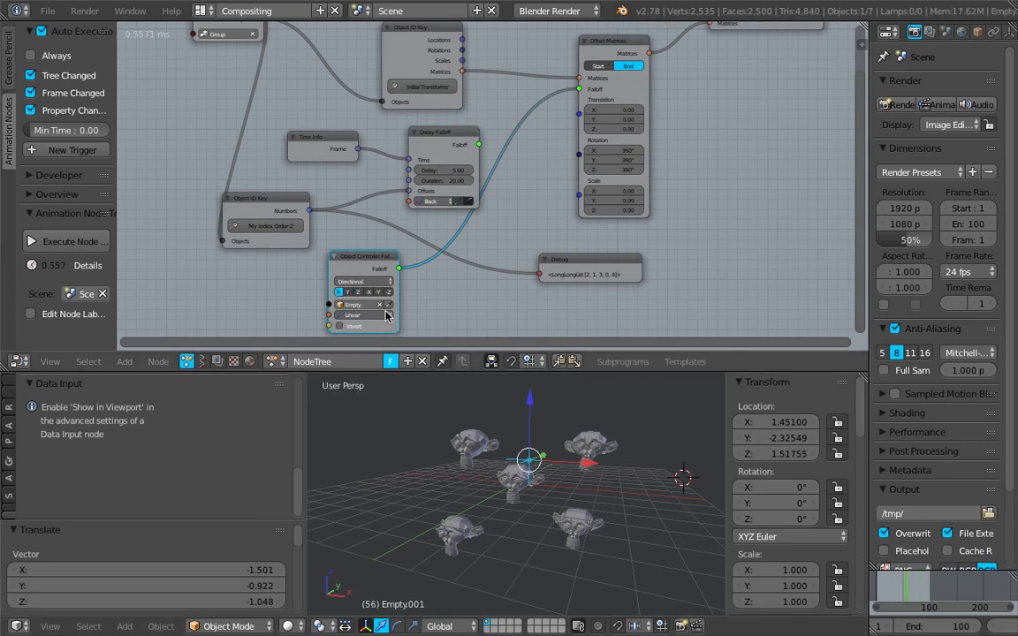
pyautogui.moveTo(386, 314); pyautogui.dragTo(370, 311, button='middle')
pyautogui.moveTo(529, 431); pyautogui.dragTo(466, 456, button='middle')
pyautogui.hotkey('alt', 'a')
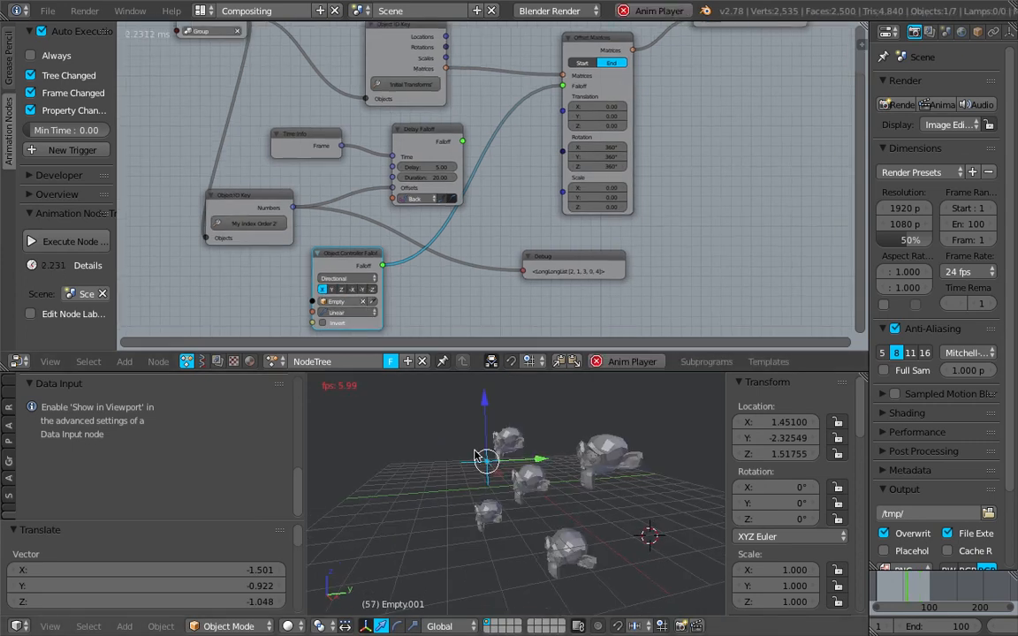
pyautogui.moveTo(545, 487); pyautogui.dragTo(609, 484, button='middle')
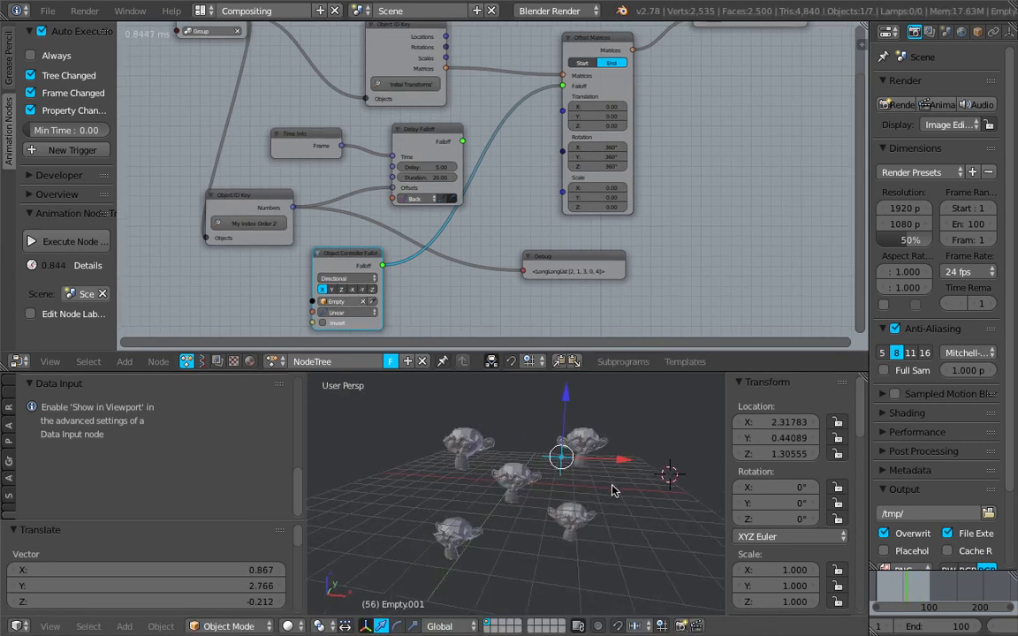
pyautogui.press('g')
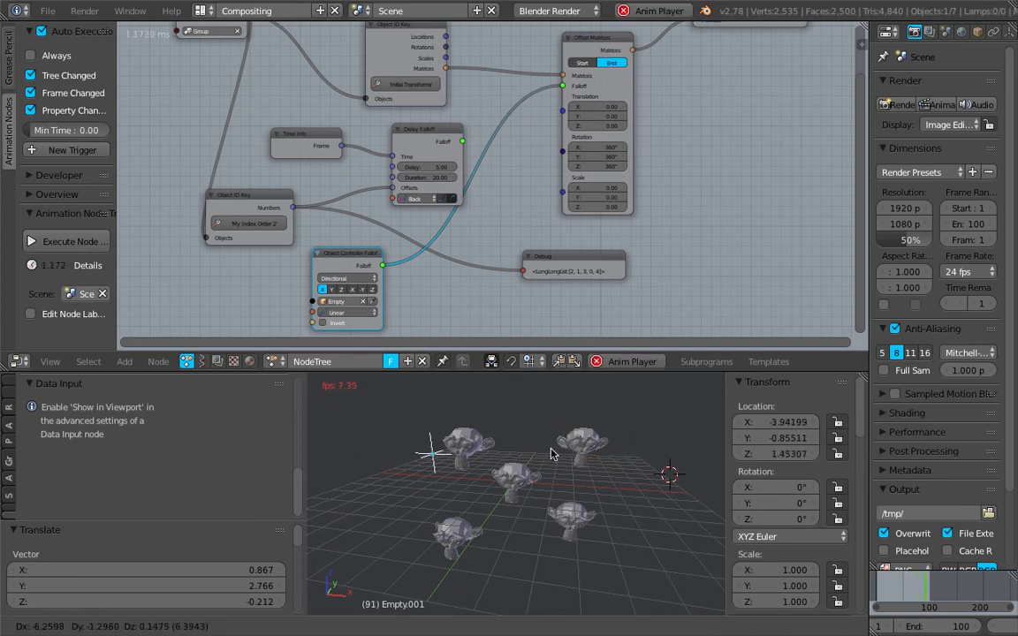
pyautogui.rightClick(583, 471)
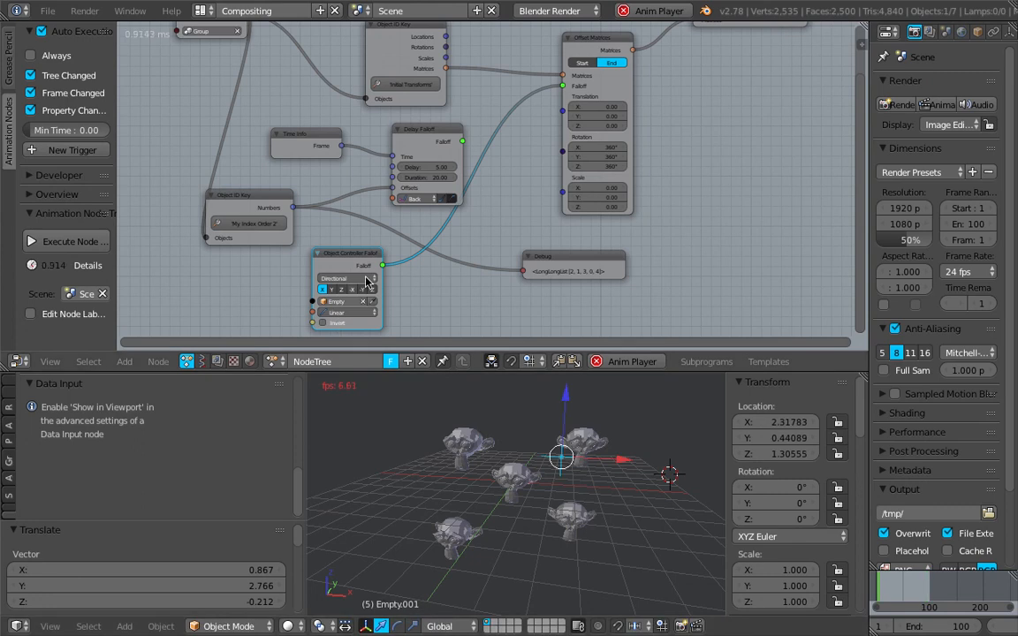
# Reposition the Object Controller Falloff and Debug nodes, and slide the empty along X to about -0.79
pyautogui.press('g')
pyautogui.moveTo(442, 237); pyautogui.dragTo(302, 293)
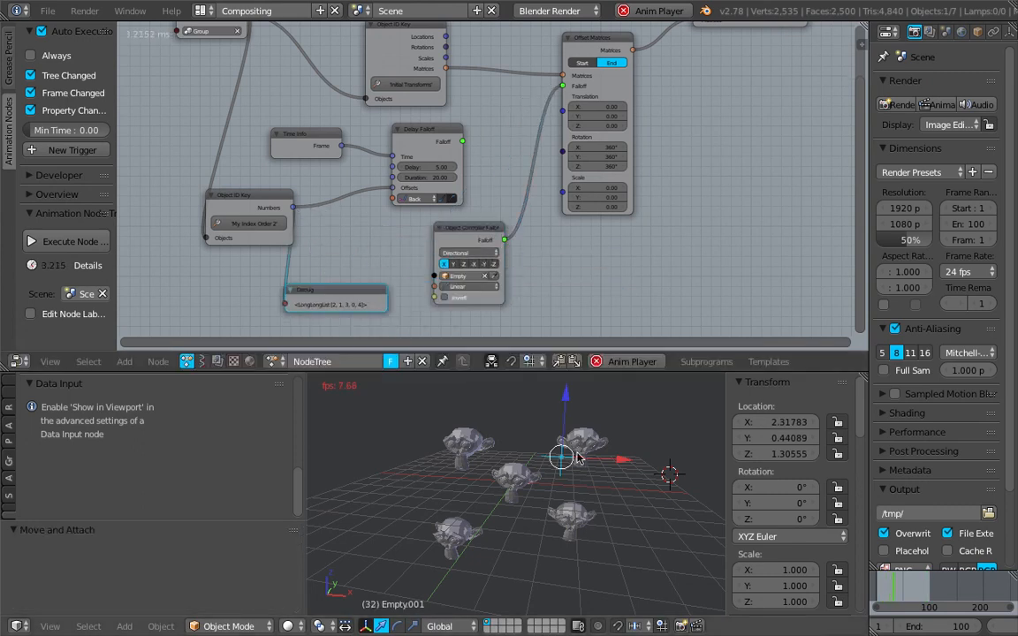
pyautogui.moveTo(616, 461); pyautogui.dragTo(557, 419)
pyautogui.press('Escape')
# Shift Delay Falloff closer to the "My Index Order 2" key and place Object Controller Falloff between it and Offset Matrices
pyautogui.moveTo(466, 216); pyautogui.dragTo(459, 232, button='middle')
pyautogui.moveTo(480, 243); pyautogui.dragTo(497, 220)
pyautogui.moveTo(427, 153); pyautogui.dragTo(417, 183, button='middle')
pyautogui.moveTo(417, 183); pyautogui.dragTo(382, 198)
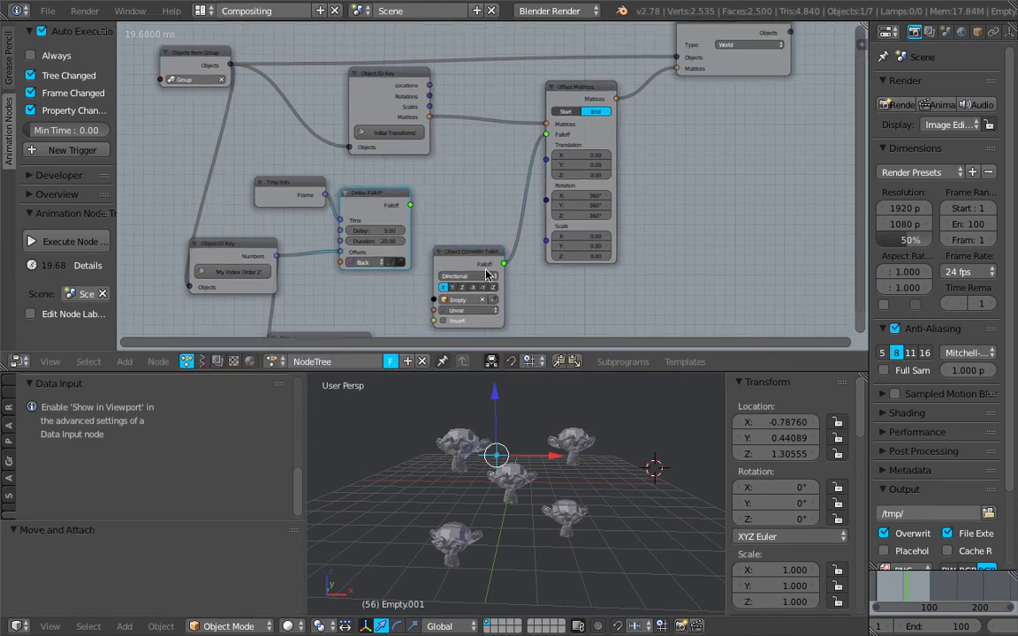
pyautogui.moveTo(471, 257); pyautogui.dragTo(481, 192)
pyautogui.scroll(3, 487, 186)
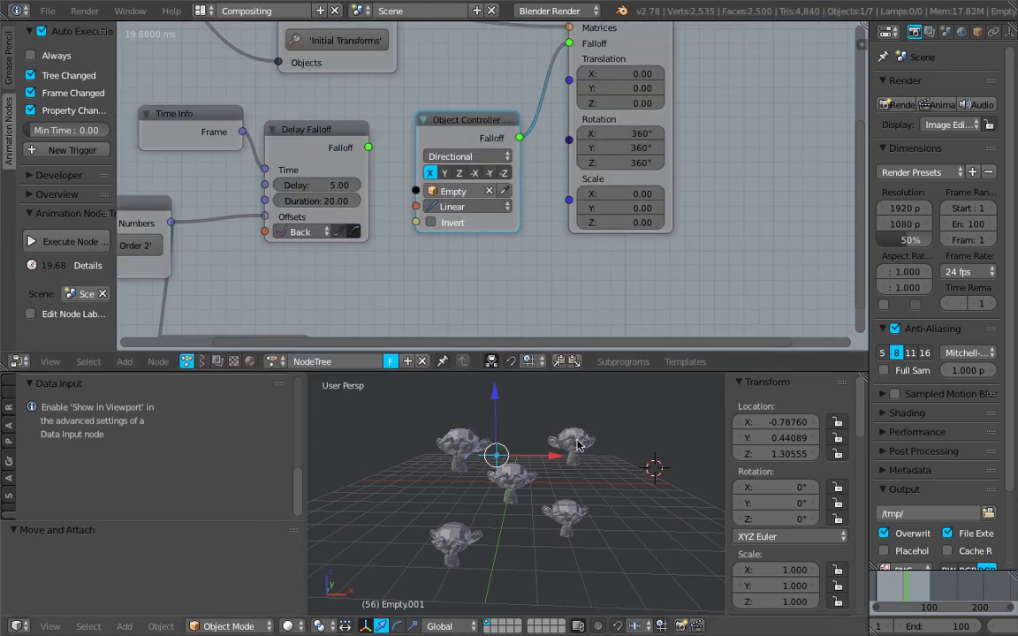
# Set the Object Controller Falloff's direction to Z and test it by moving the empty during playback
pyautogui.moveTo(486, 490); pyautogui.dragTo(469, 488, button='middle')
pyautogui.click(459, 172)
pyautogui.moveTo(530, 459); pyautogui.dragTo(558, 462, button='middle')
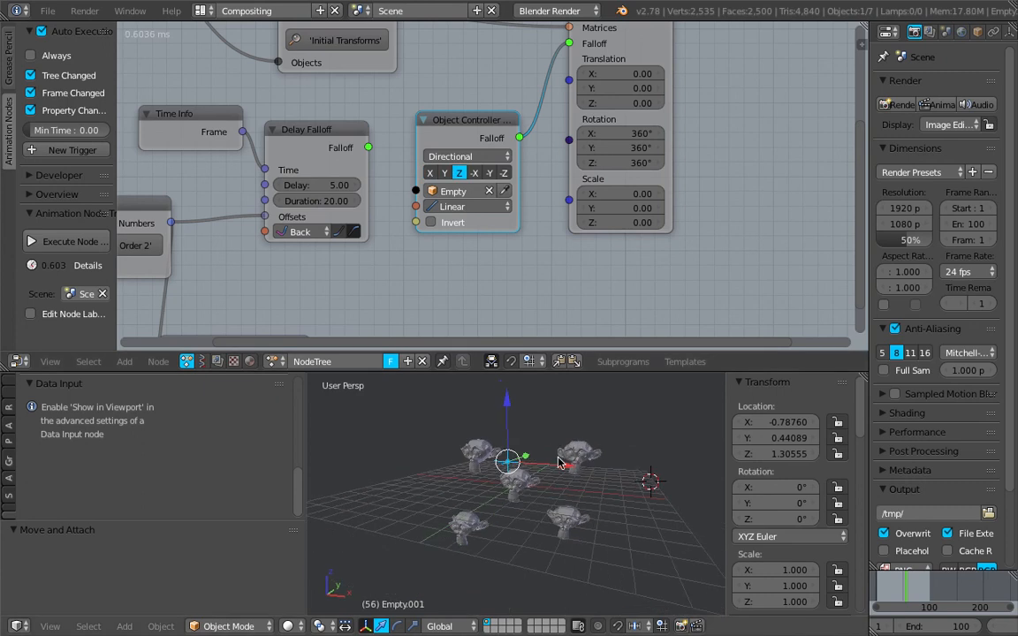
pyautogui.hotkey('alt', 'a')
pyautogui.press('g')
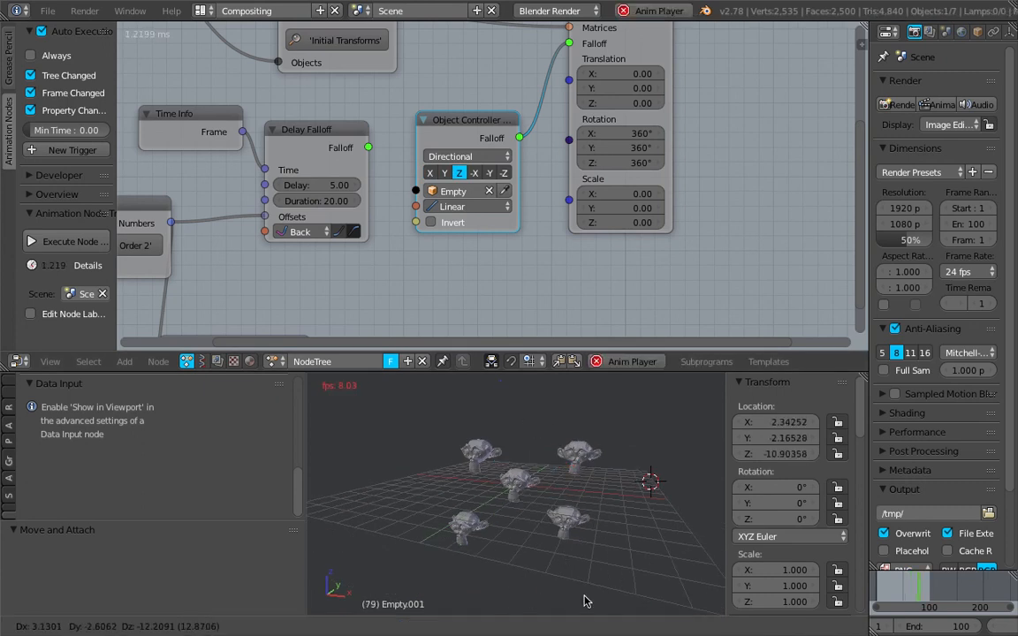
pyautogui.press('Escape')
# Turn on Invert for the Object Controller Falloff and try moving the selected empty vertically during playback
pyautogui.click(430, 221)
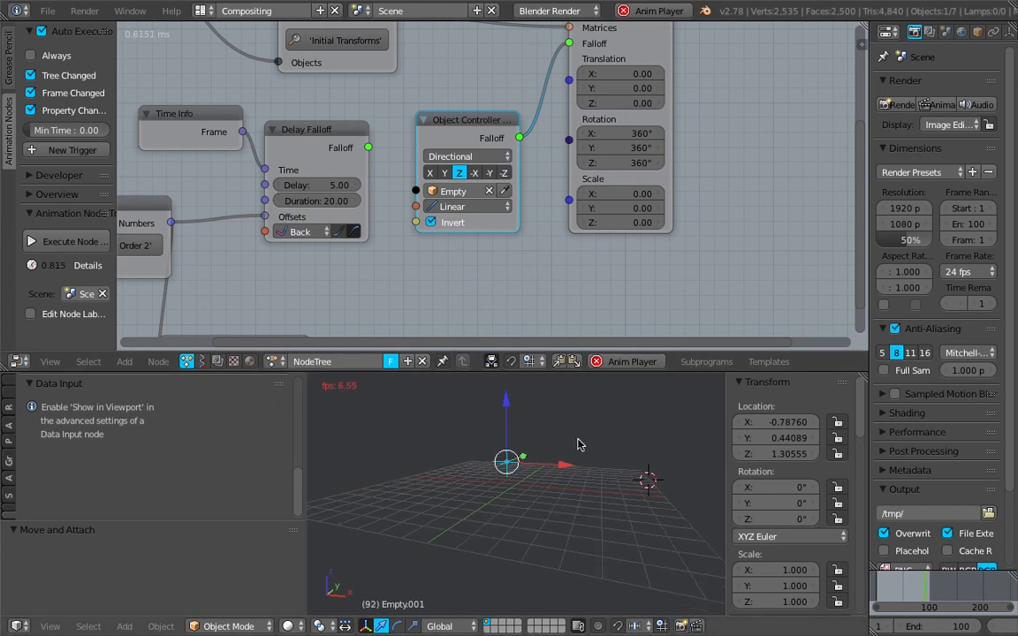
pyautogui.hotkey('alt', 'a')
pyautogui.press('g')
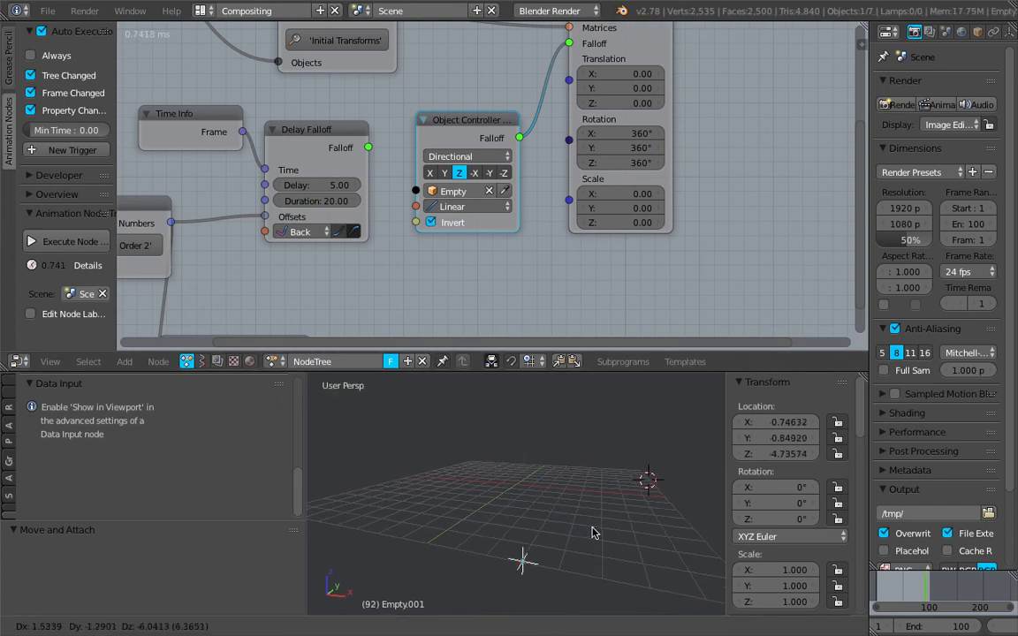
pyautogui.click(590, 492)
pyautogui.hotkey('alt', 'a')
pyautogui.press('g')
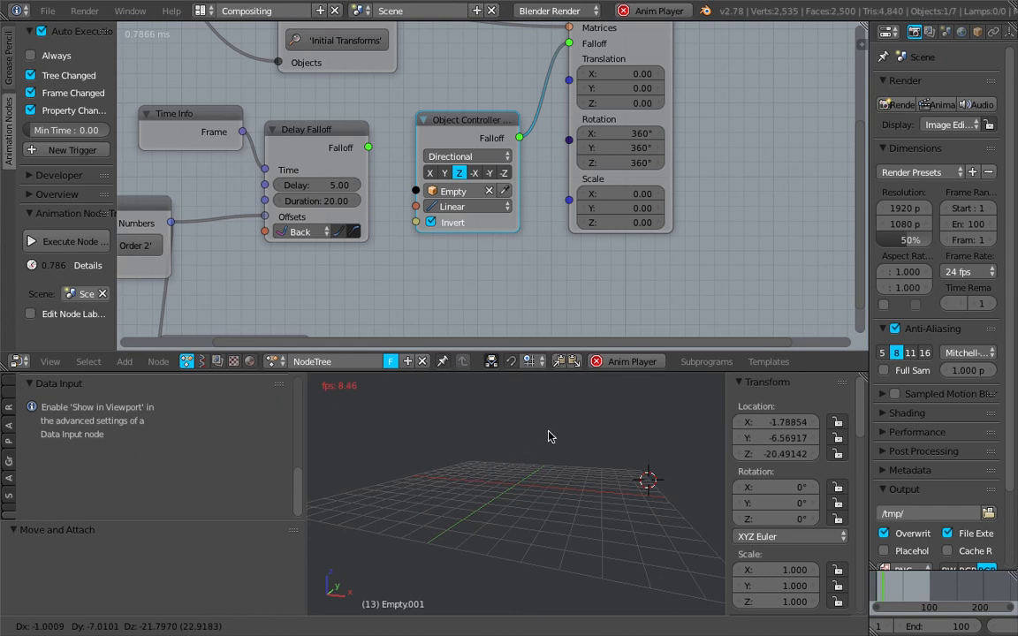
pyautogui.rightClick(558, 461)
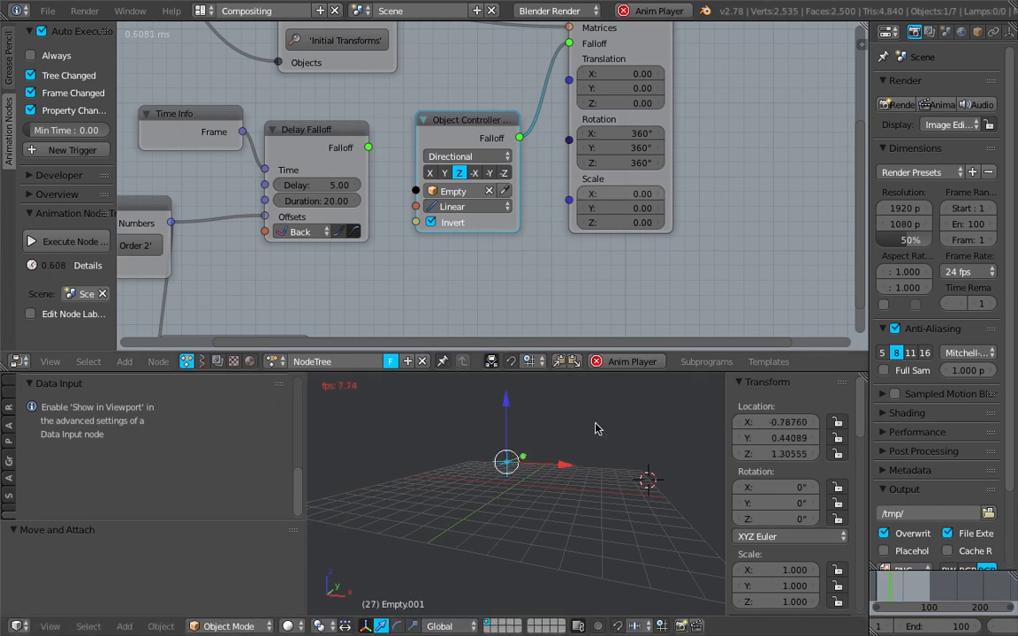
# Move the distant empty by about X -12.14, Y -5.57, Z 1.57 towards the grid
pyautogui.scroll(-8, 554, 474)
pyautogui.hotkey('alt', 'a')
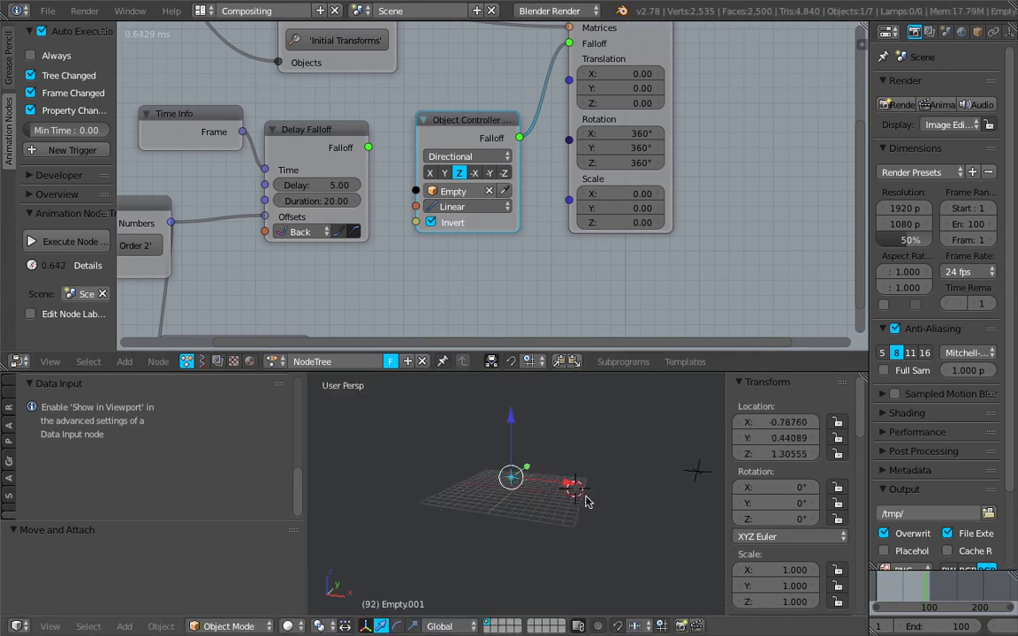
pyautogui.rightClick(700, 478)
pyautogui.press('g')
pyautogui.click(535, 467)
# Delete the unused empty "Empty.001" near the centre of the grid
pyautogui.rightClick(513, 481)
pyautogui.scroll(4, 532, 496)
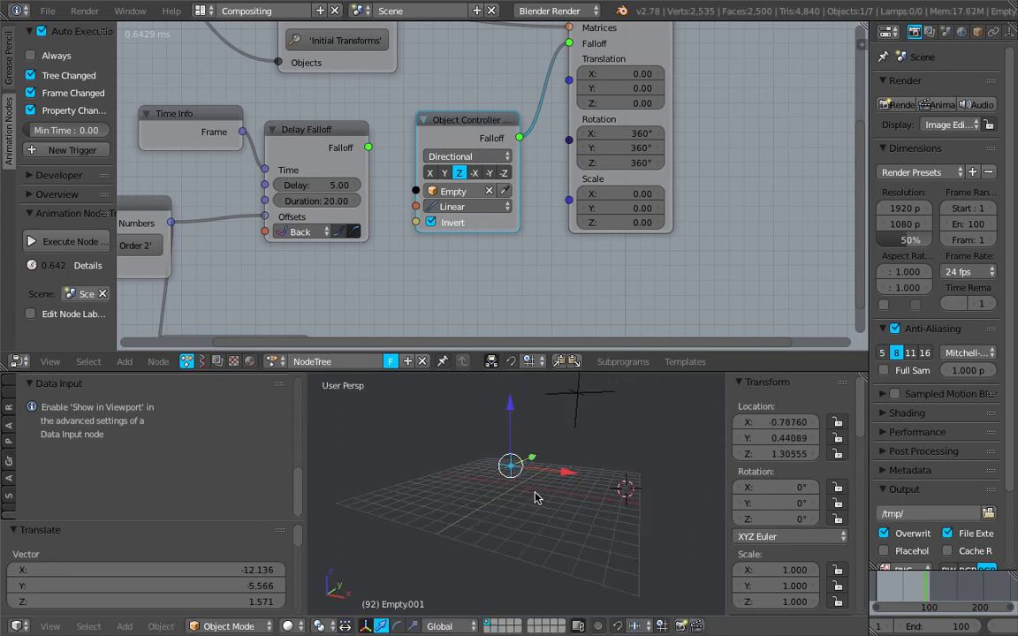
pyautogui.press('Delete')
# Test the inverted Z falloff by moving "Empty" above and below the grid while the animation plays
pyautogui.scroll(-3, 572, 409)
pyautogui.hotkey('alt', 'a')
pyautogui.press('g')
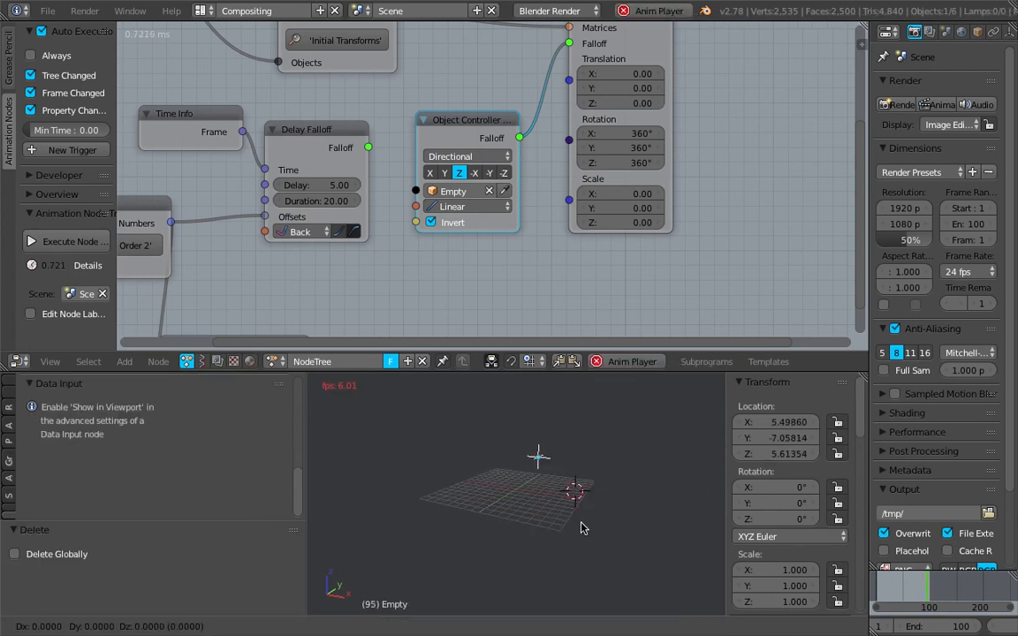
pyautogui.click(581, 453)
pyautogui.scroll(2, 583, 455)
pyautogui.press('g')
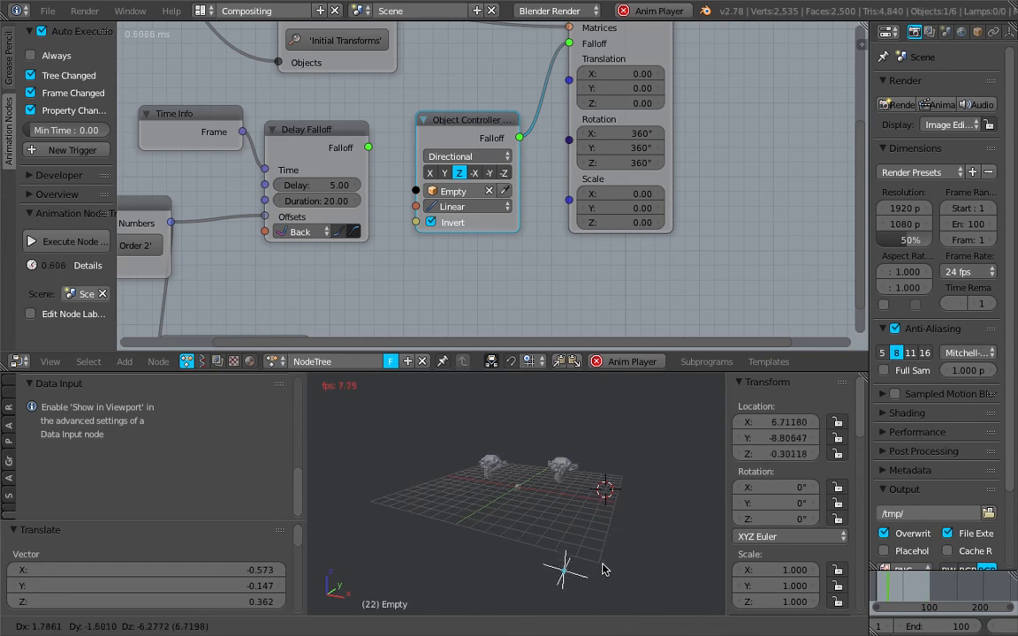
pyautogui.click(601, 477)
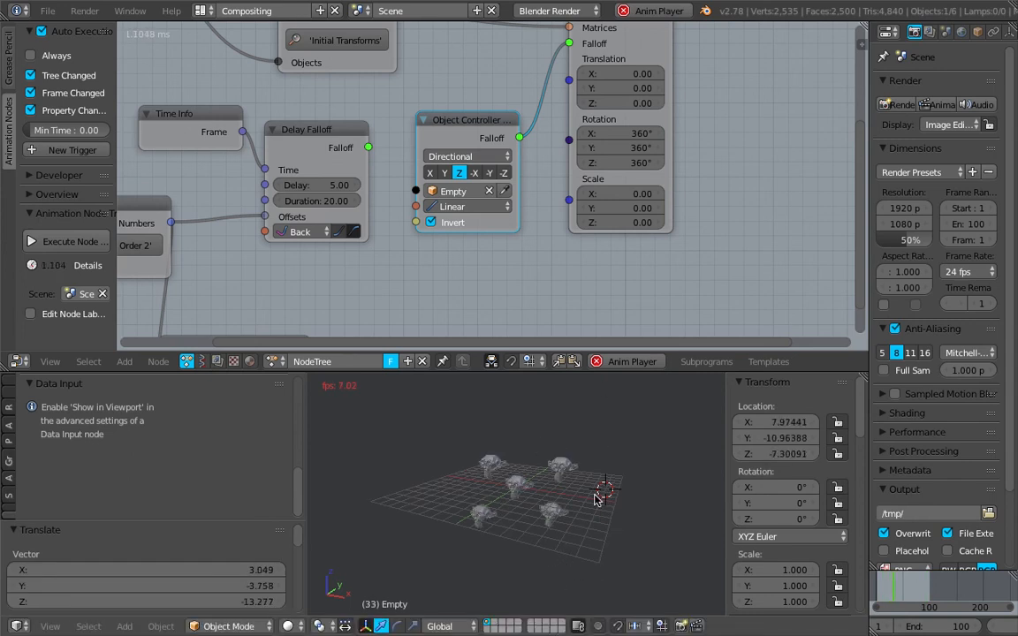
pyautogui.scroll(-2, 606, 484)
pyautogui.press('g')
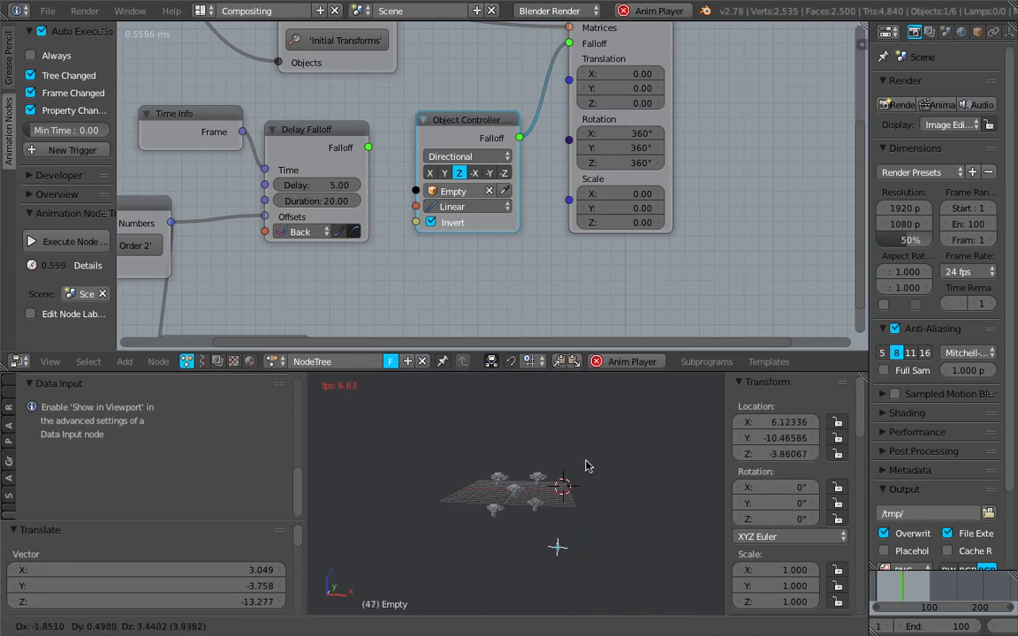
pyautogui.click(601, 478)
# Clear the location of "Empty" to return it to the world origin, and stop playback
pyautogui.hotkey('alt', 'g')
pyautogui.scroll(3, 583, 475)
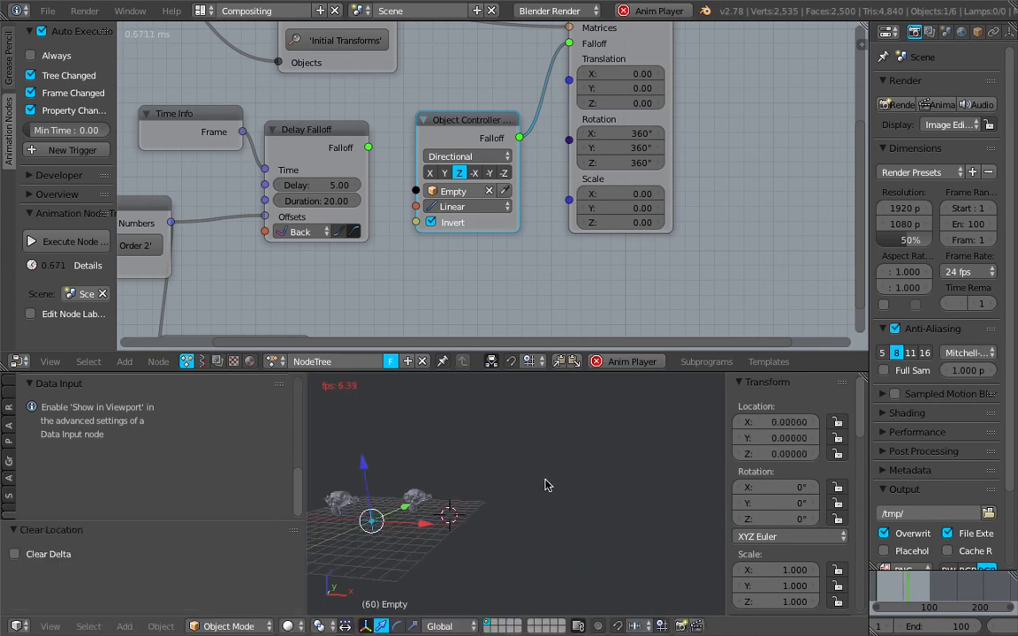
pyautogui.keyDown('shift'); pyautogui.moveTo(481, 474); pyautogui.dragTo(516, 530, button='middle'); pyautogui.keyUp('shift')
pyautogui.hotkey('alt', 'a')
# Set the Object Controller Falloff's direction to X and slide "Empty" along X to about 10.38
pyautogui.click(432, 173)
pyautogui.moveTo(495, 524); pyautogui.dragTo(616, 531)
pyautogui.moveTo(592, 523); pyautogui.dragTo(602, 509, button='middle')
pyautogui.moveTo(336, 134); pyautogui.dragTo(360, 119, button='middle')
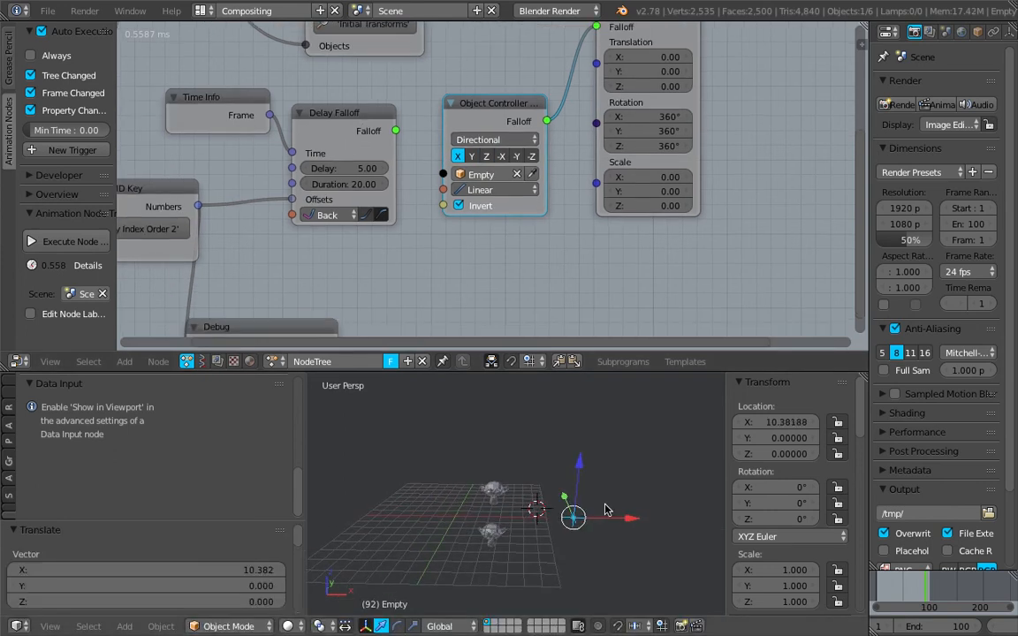
# Move "Empty" past the monkeys to about X -7.67, Y -1.77, Z 1.38 during playback, and stop the animation
pyautogui.hotkey('alt', 'a')
pyautogui.press('g')
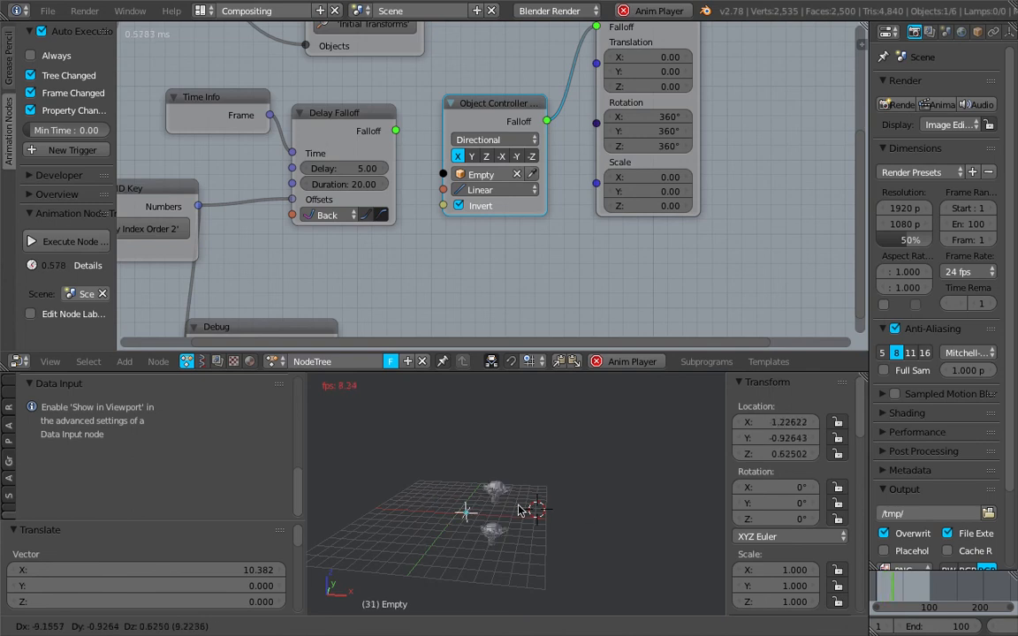
pyautogui.click(398, 504)
pyautogui.press('Escape')
pyautogui.moveTo(491, 501); pyautogui.dragTo(587, 477, button='middle')
pyautogui.scroll(4, 590, 484)
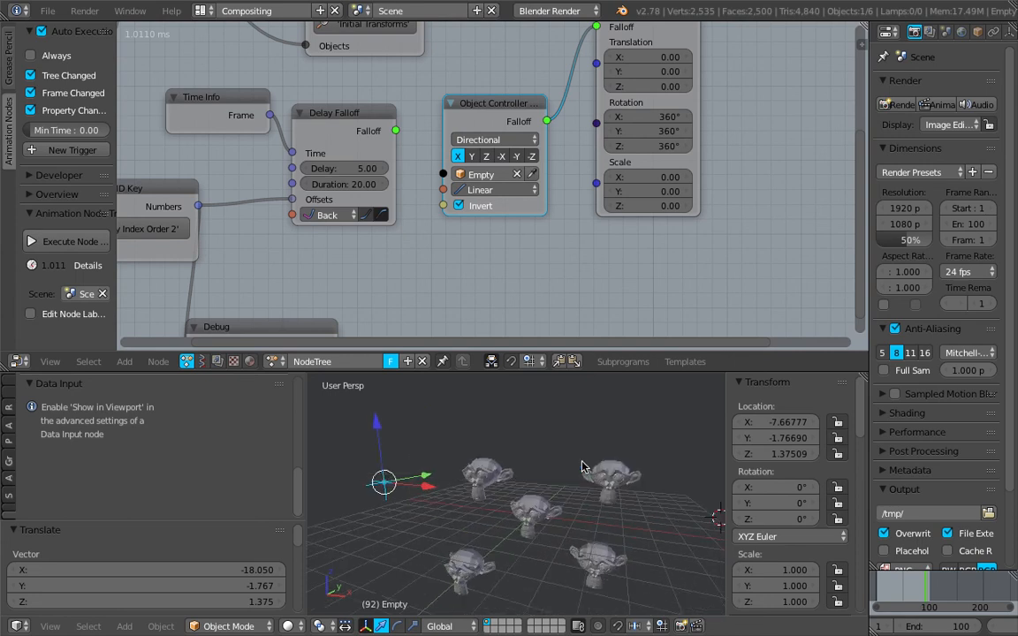
# Move the Objects from Group node further away from the "Initial Transforms" key node
pyautogui.scroll(-6, 418, 216)
pyautogui.moveTo(324, 74); pyautogui.dragTo(385, 134, button='middle')
pyautogui.moveTo(285, 71); pyautogui.dragTo(222, 70)
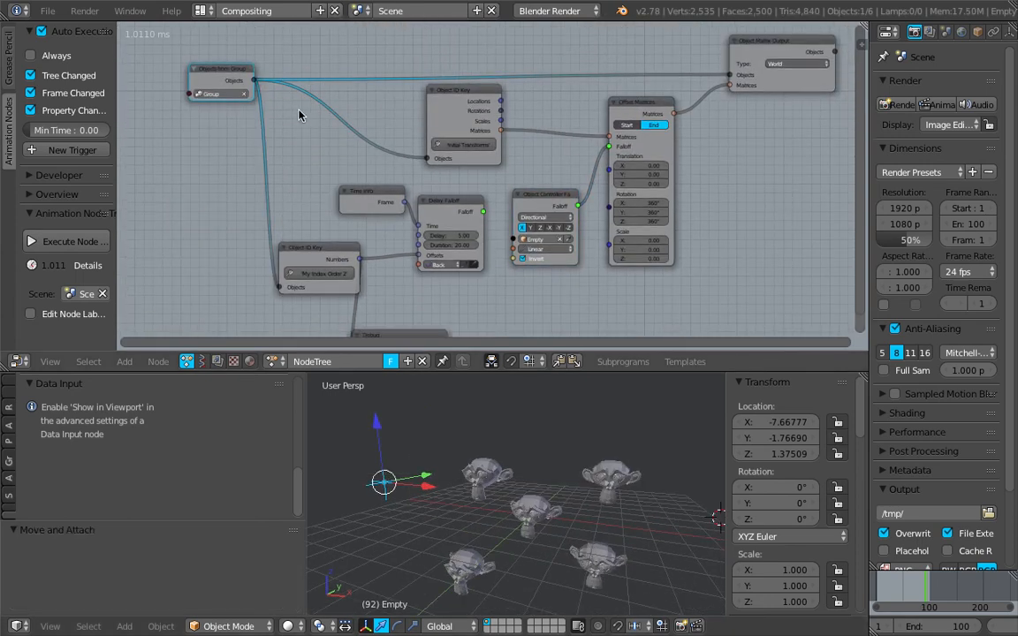
# Switch to the web browser, highlight the "Animation Nodes Addon - Cython Branch" title on GraphicAll, and return to Blender
pyautogui.hotkey('ctrl', 'Left')
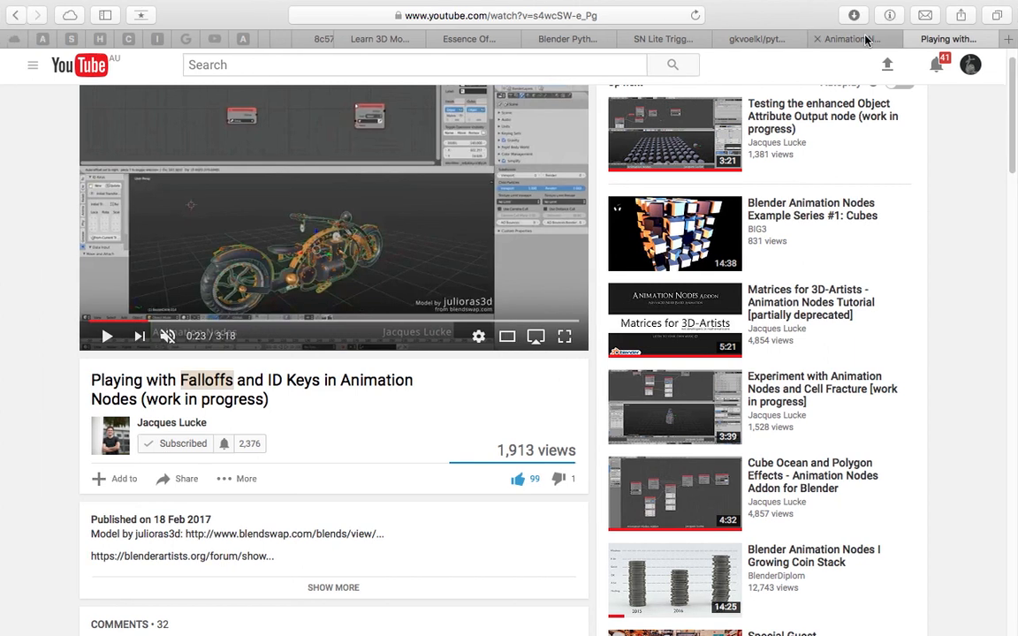
pyautogui.click(850, 39)
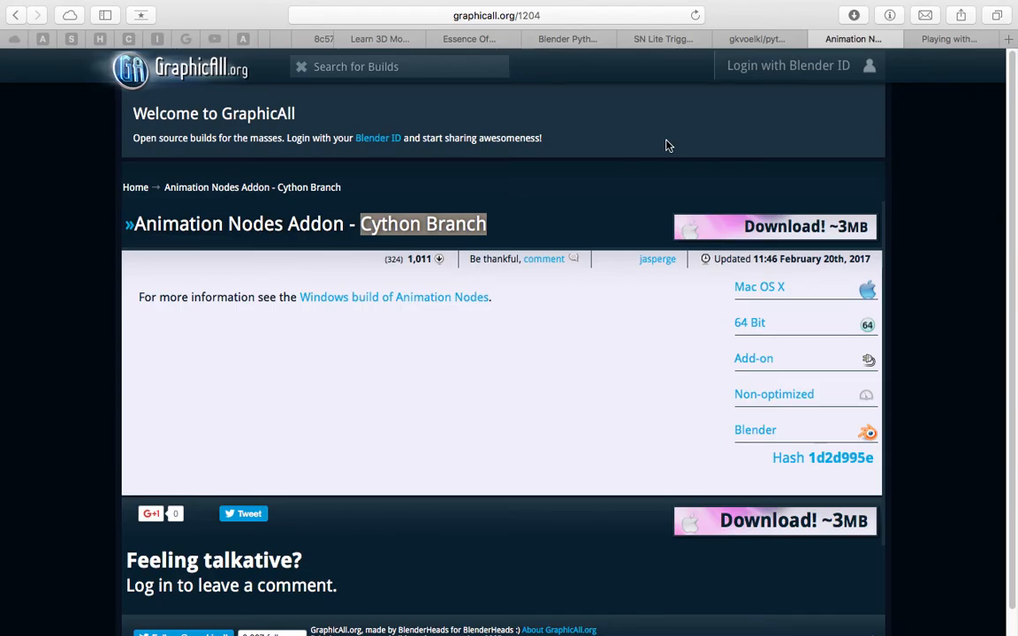
pyautogui.tripleClick(384, 223)
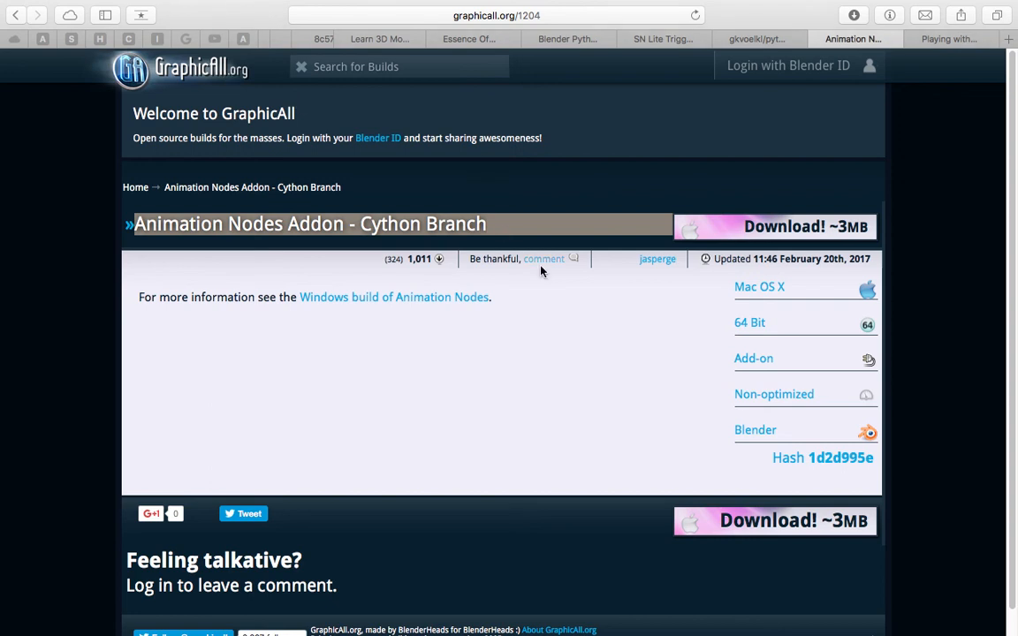
pyautogui.hotkey('ctrl', 'Right')
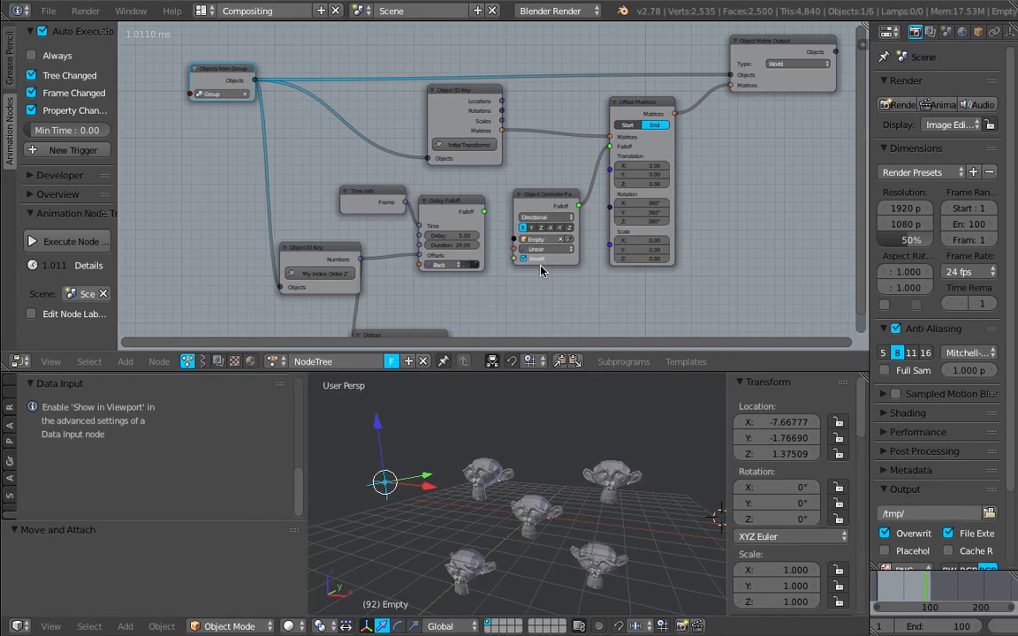
pyautogui.moveTo(285, 182); pyautogui.dragTo(305, 172, button='middle')
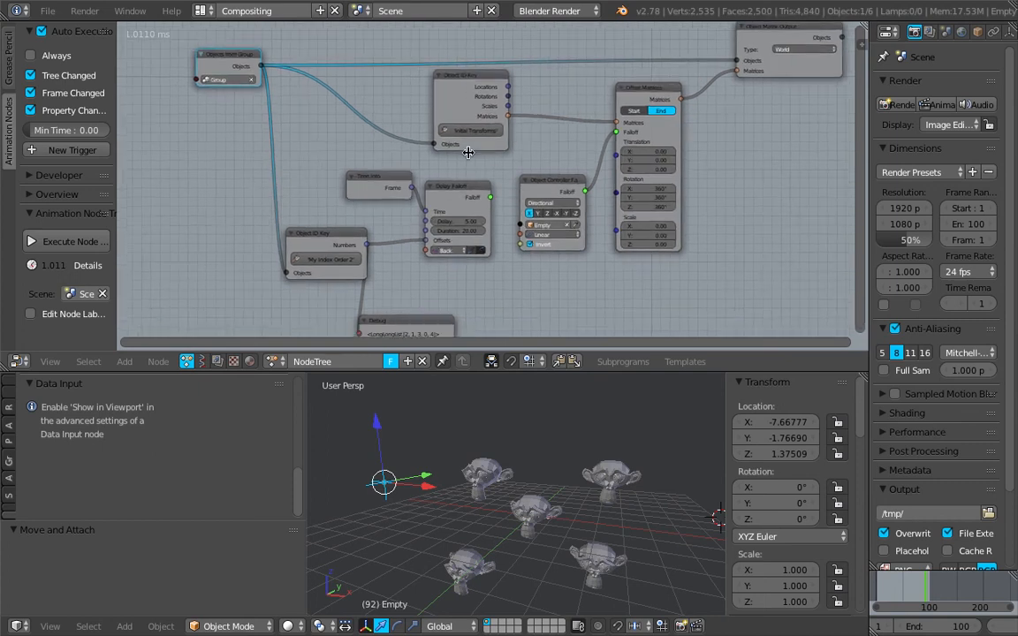
pyautogui.moveTo(761, 171); pyautogui.dragTo(650, 153, button='middle')
pyautogui.hotkey('shift', 'a')
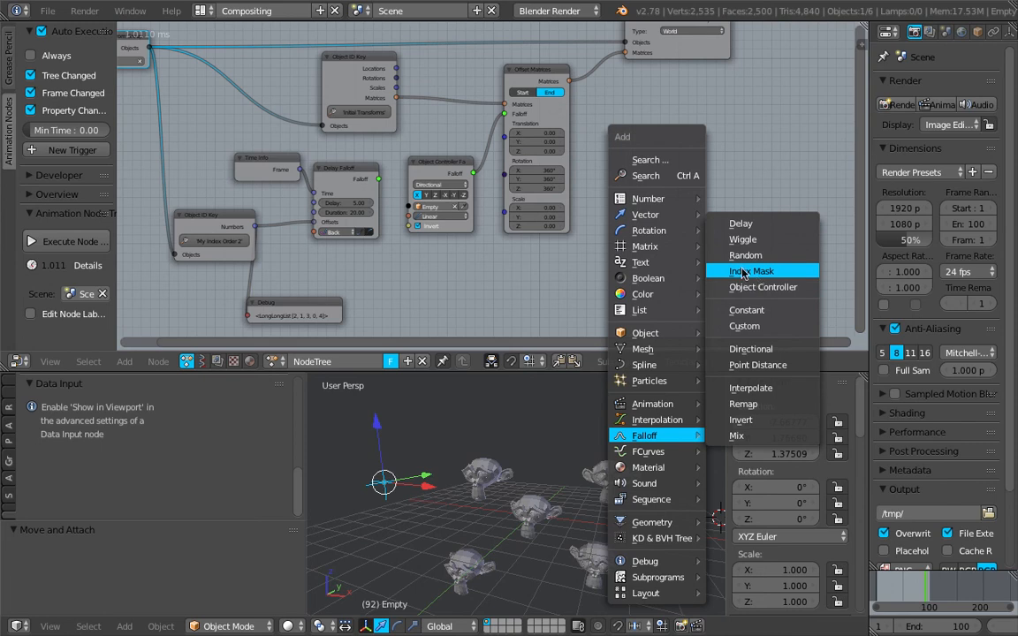
pyautogui.press('Home')
pyautogui.scroll(2, 562, 155)
pyautogui.moveTo(574, 471)
pyautogui.mouseDown(button='middle')
pyautogui.moveTo(535, 483)
pyautogui.moveTo(494, 473)
pyautogui.moveTo(509, 490)
pyautogui.moveTo(570, 481)
pyautogui.mouseUp(button='middle')
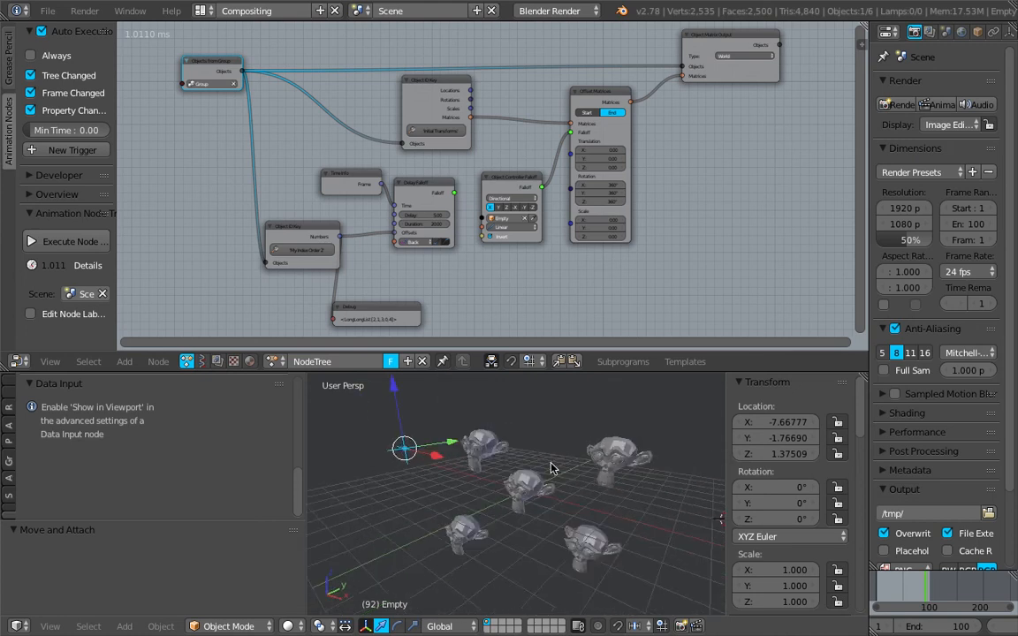
pyautogui.moveTo(536, 454); pyautogui.dragTo(571, 456, button='middle')
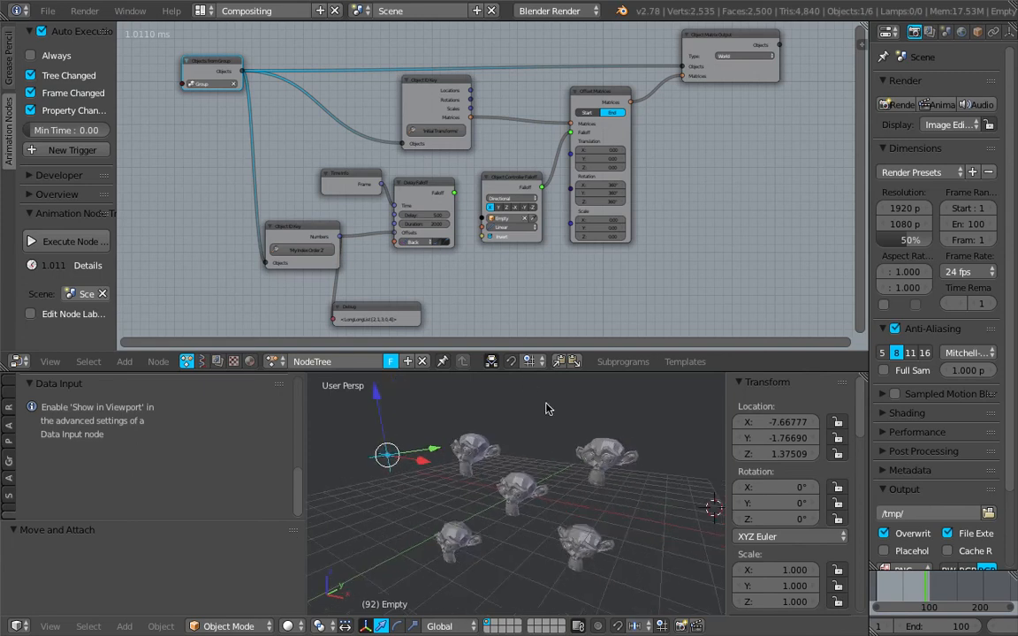
# Switch to the web browser, show the YouTube video "Playing with Falloffs and ID Keys in Animation Nodes", and revisit it after checking the Blender node tree
pyautogui.scroll(-2, 530, 281)
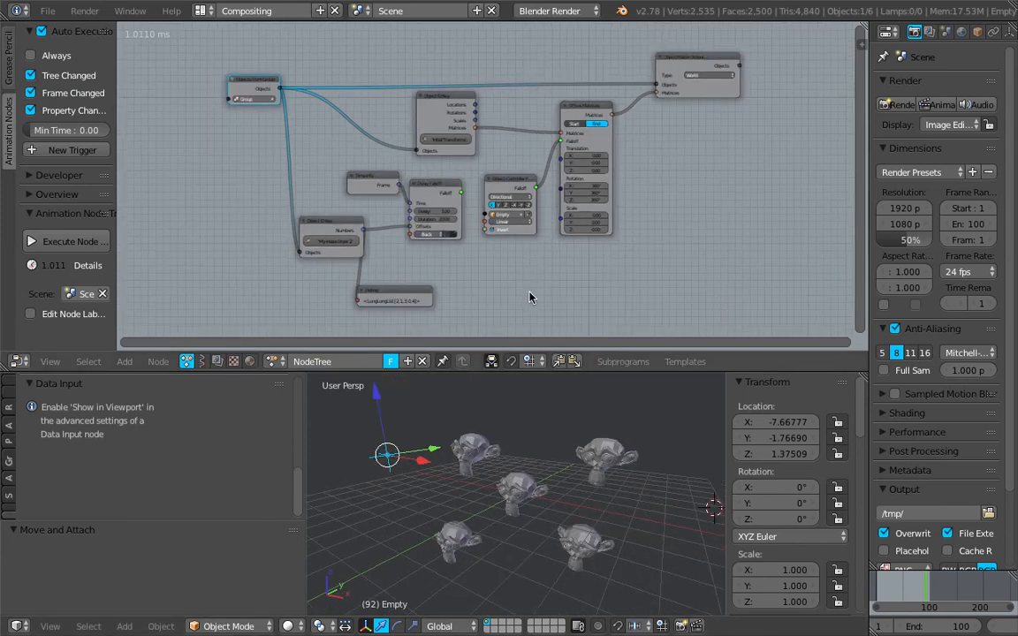
pyautogui.hotkey('ctrl', 'Left')
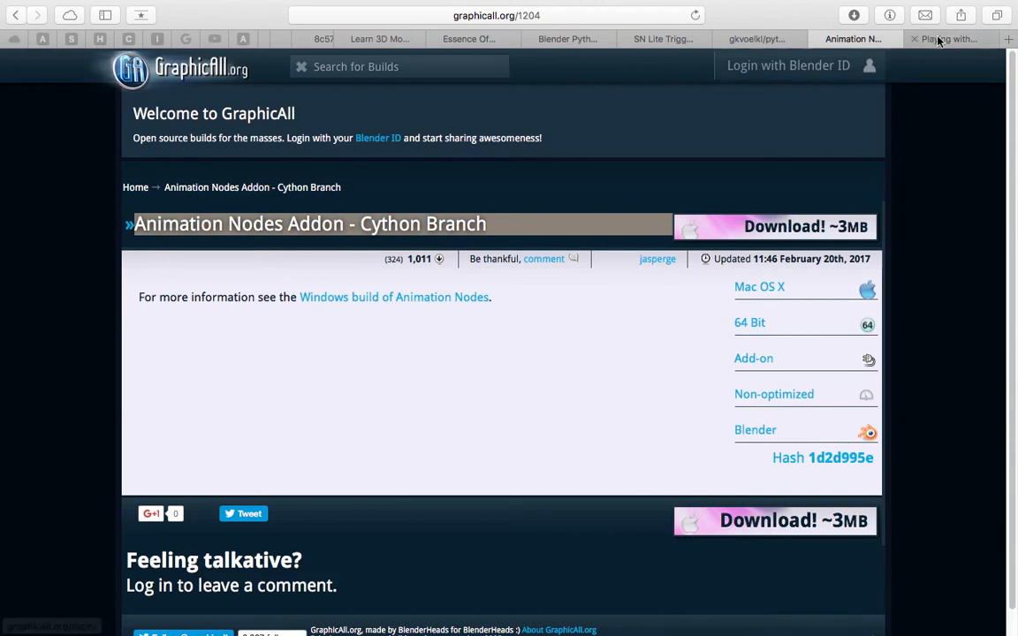
pyautogui.click(939, 40)
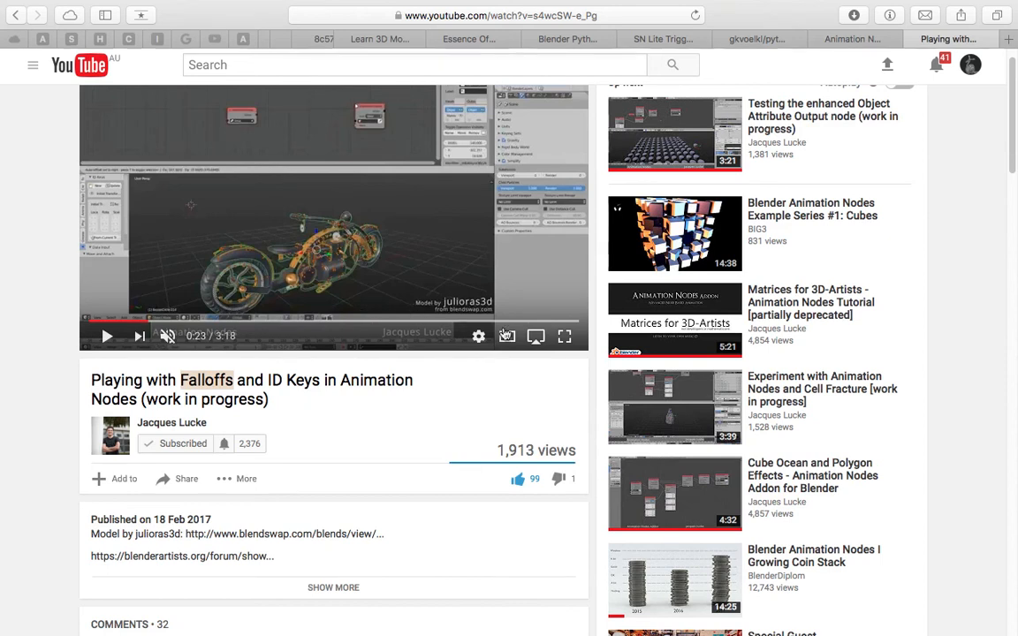
pyautogui.hotkey('ctrl', 'Right')
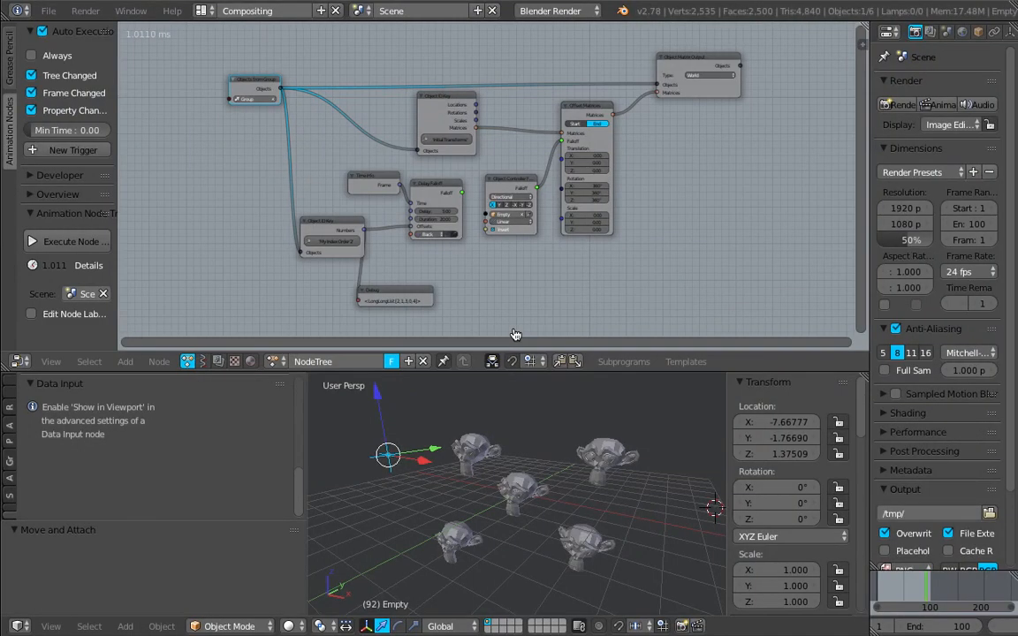
pyautogui.scroll(2, 541, 295)
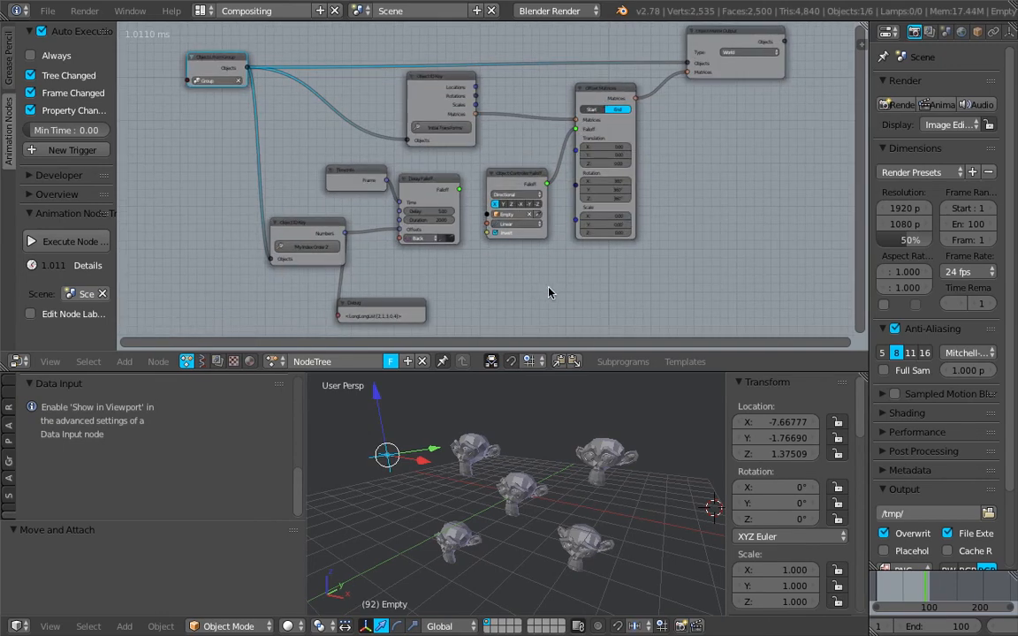
pyautogui.hotkey('ctrl', 'Left')
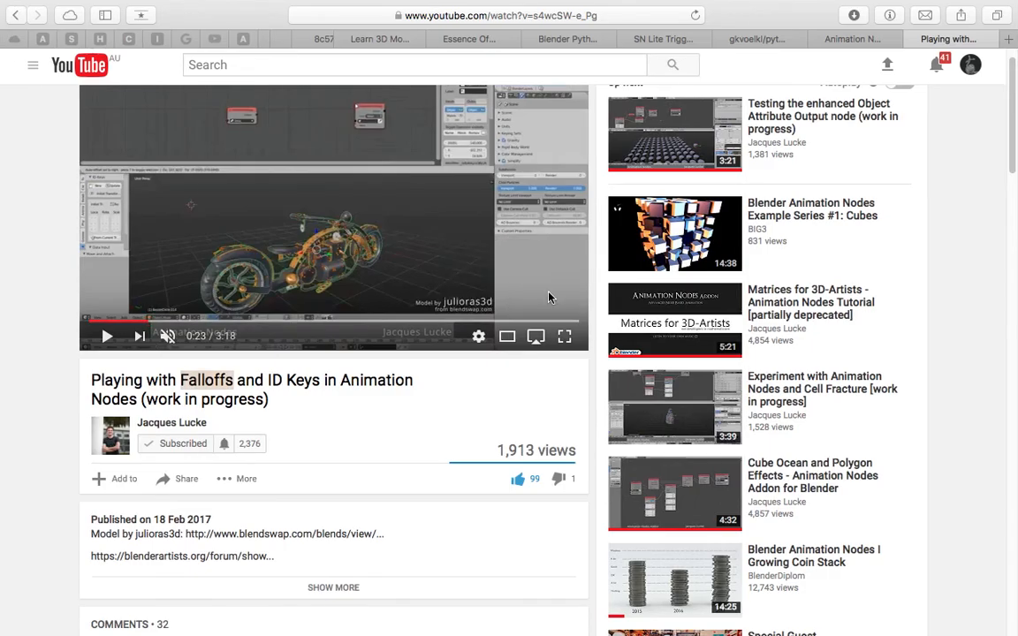